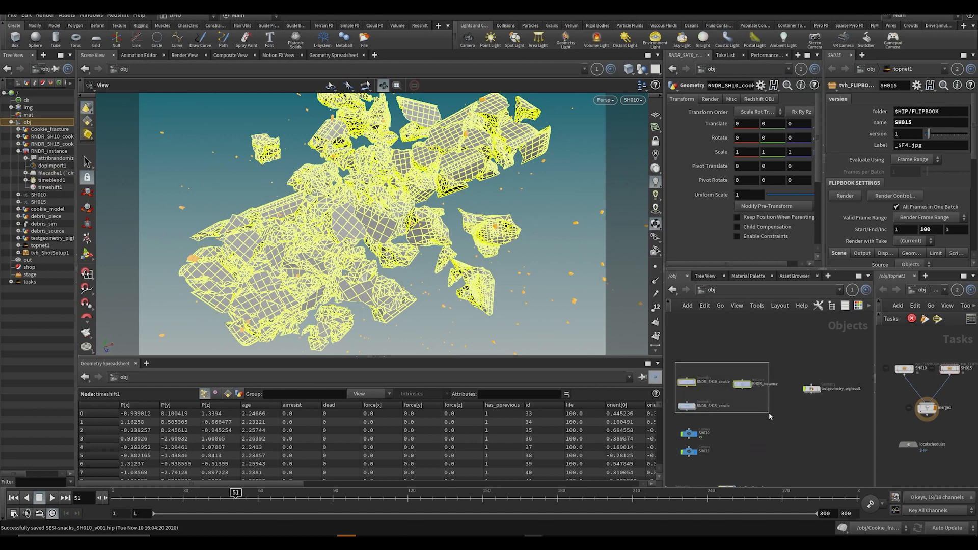
- Color the RNDR_SH10_cookie, RNDR_SH15_cookie and RNDR_instance nodes green in the object network
key(c)
click(839, 454)
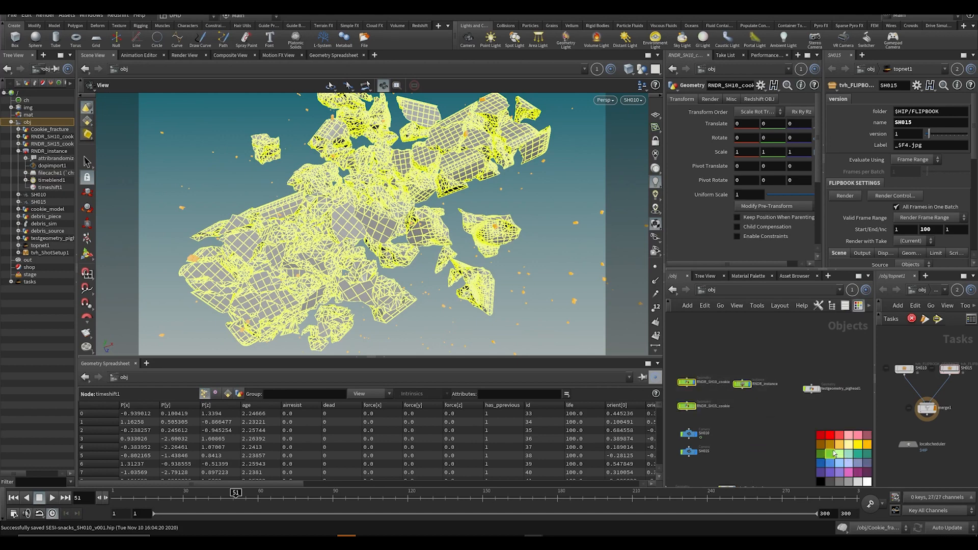
key(c)
- Switch to the SH020 scene and copy the caramel and cookie materials from its mat network
mouse_move(534, 538)
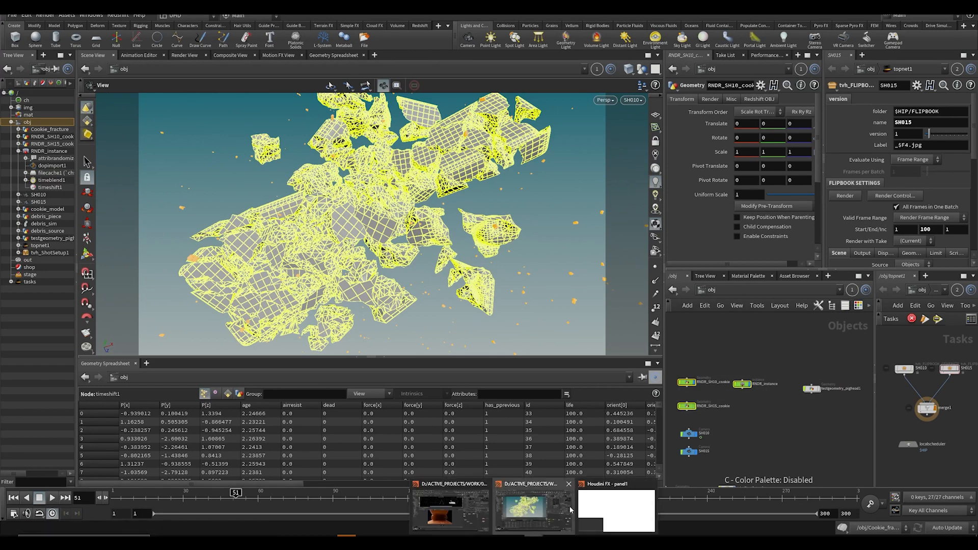
click(466, 508)
click(882, 274)
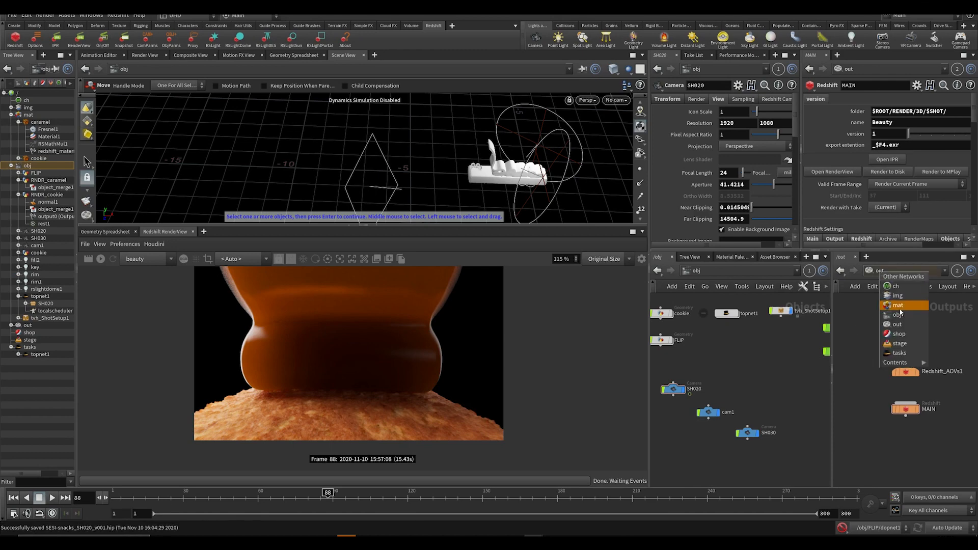
click(889, 306)
drag(856, 345, 932, 415)
key(ctrl+c)
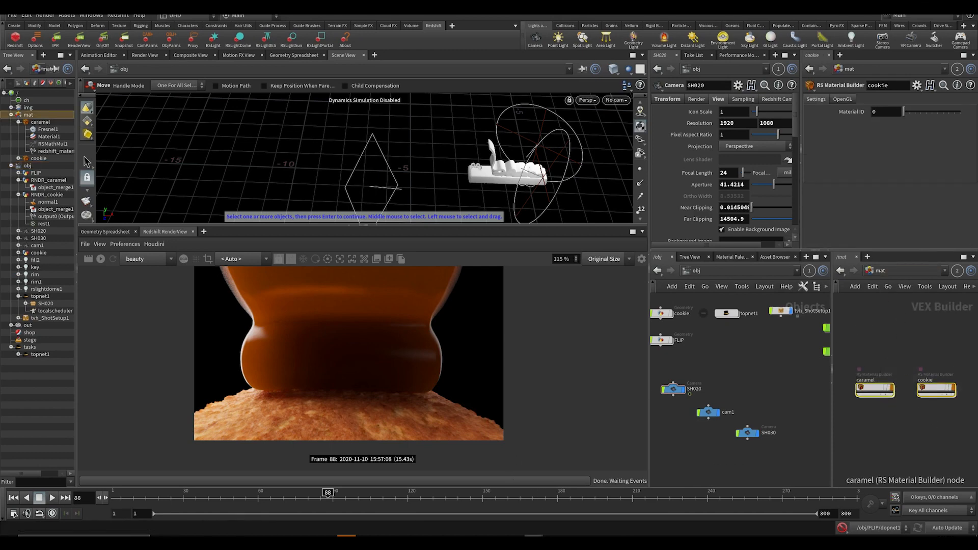
- Return to the SH010 scene and paste the caramel and cookie materials into its mat network
mouse_move(534, 538)
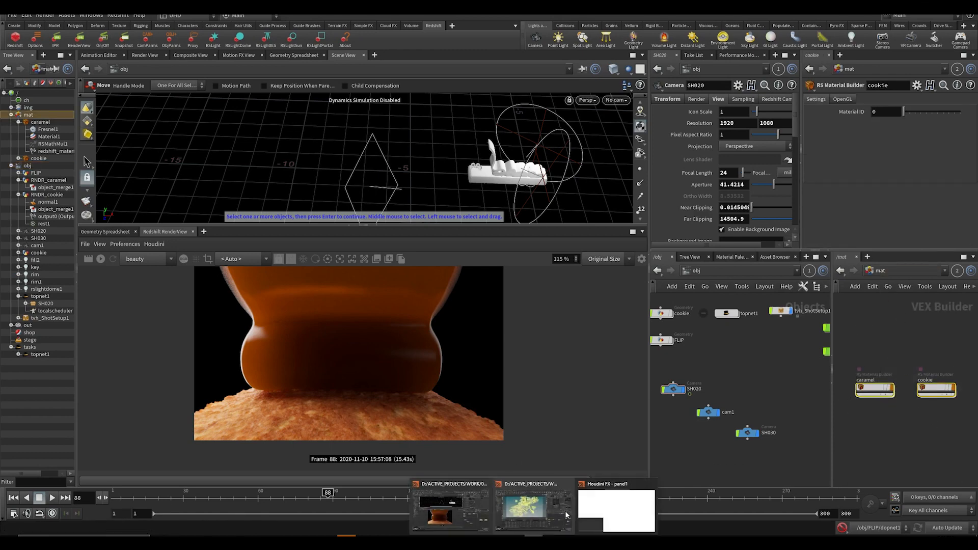
click(535, 505)
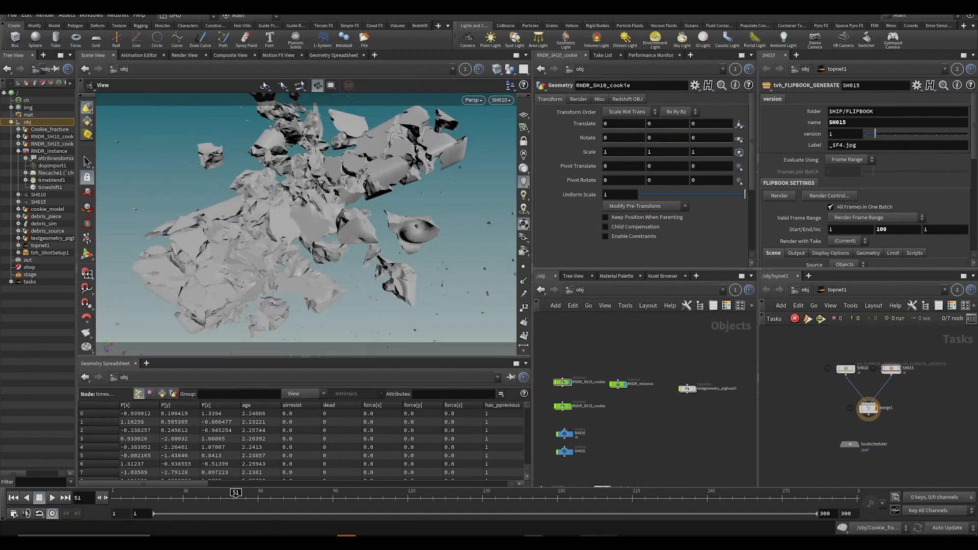
click(599, 540)
click(805, 290)
click(839, 326)
key(ctrl+v)
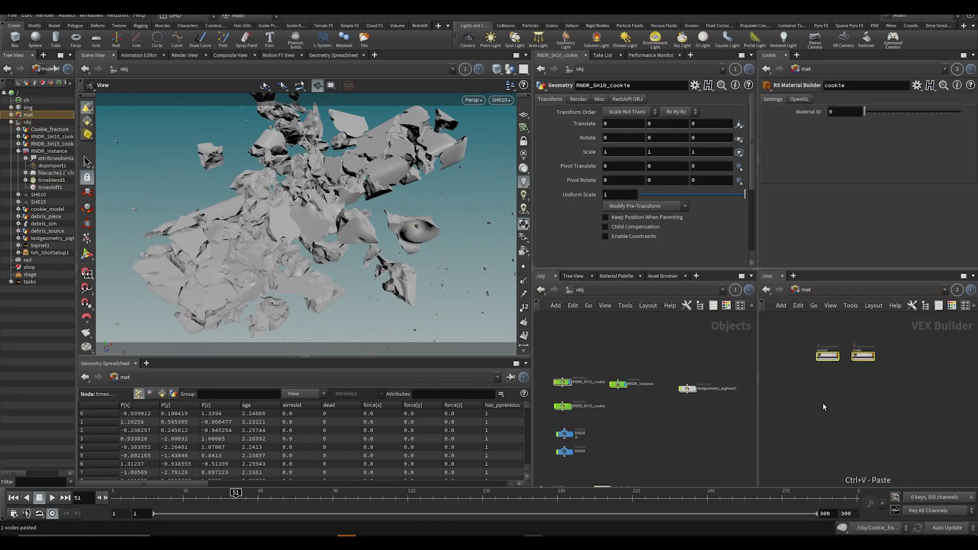
- Try to bring the five Redshift lights from the SH020 scene into the SH010 object network
mouse_move(534, 540)
click(453, 510)
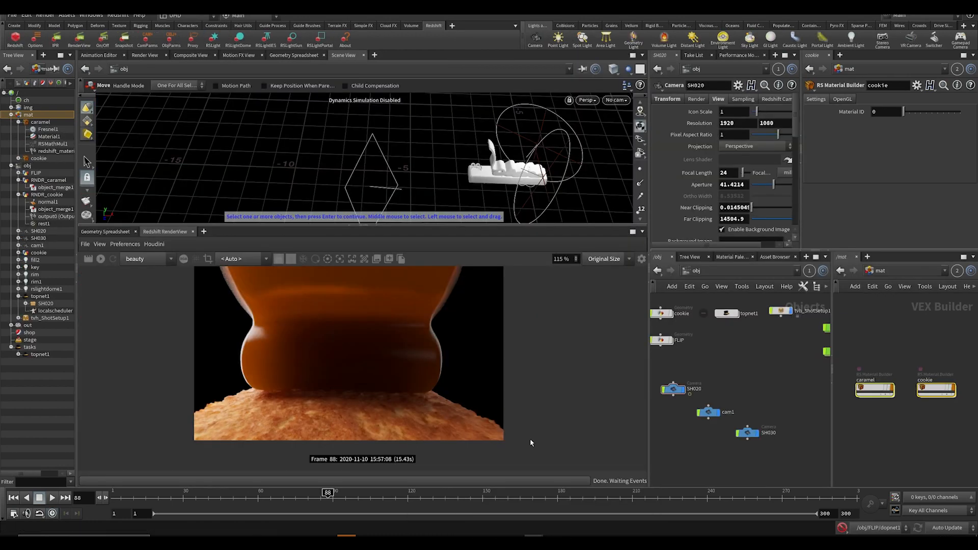
scroll(710, 359, down, 4)
drag(700, 318, 816, 377)
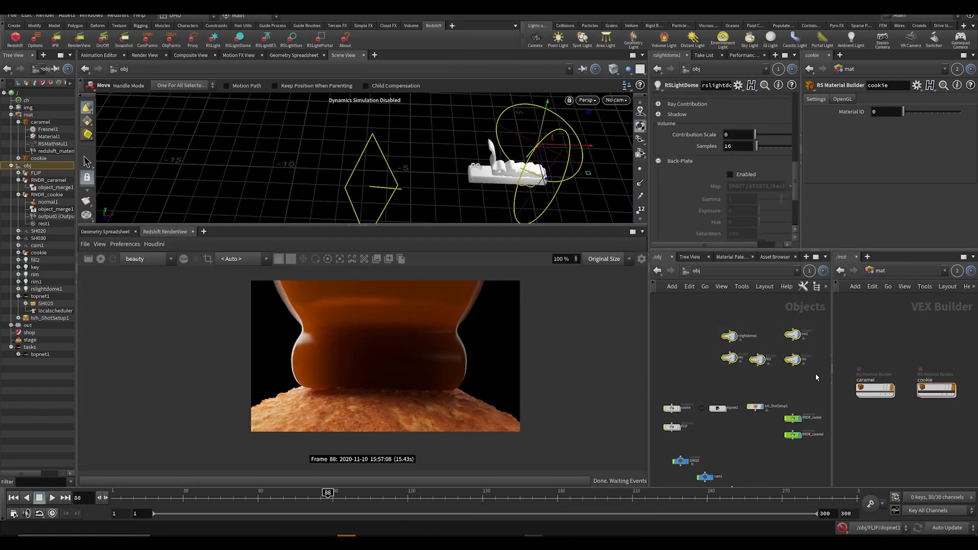
mouse_move(534, 540)
click(555, 497)
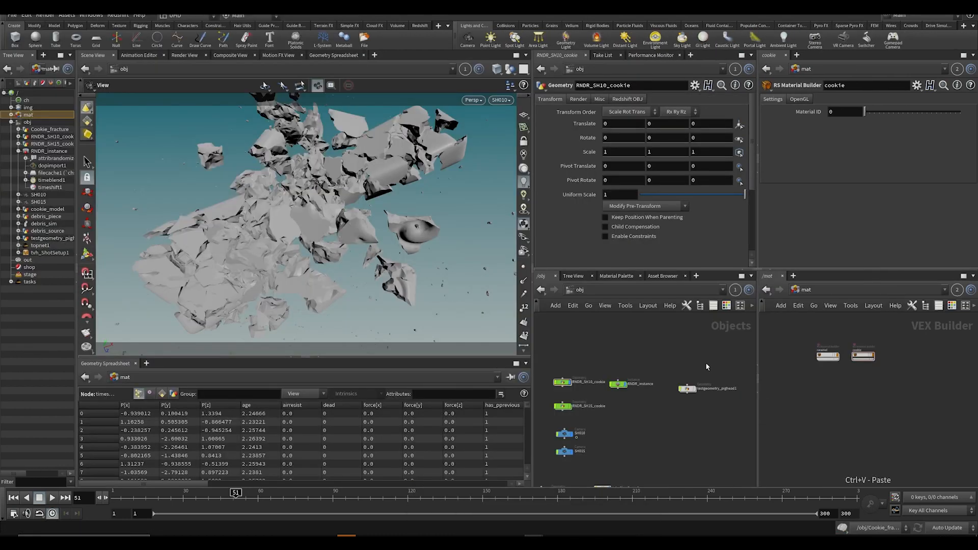
key(ctrl+v)
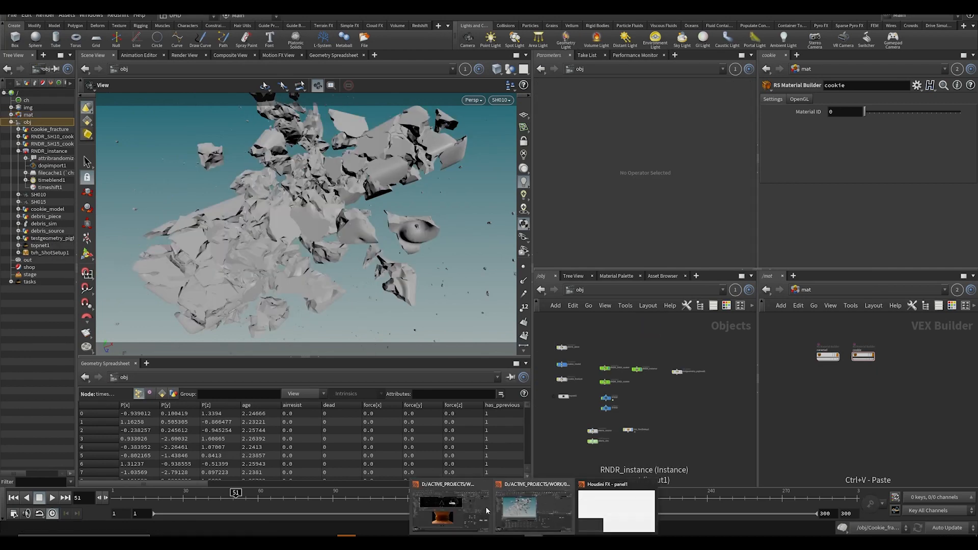
- Copy the five lights from the SH020 scene and paste them into the object network of the SH010 scene
click(449, 507)
drag(685, 341, 765, 396)
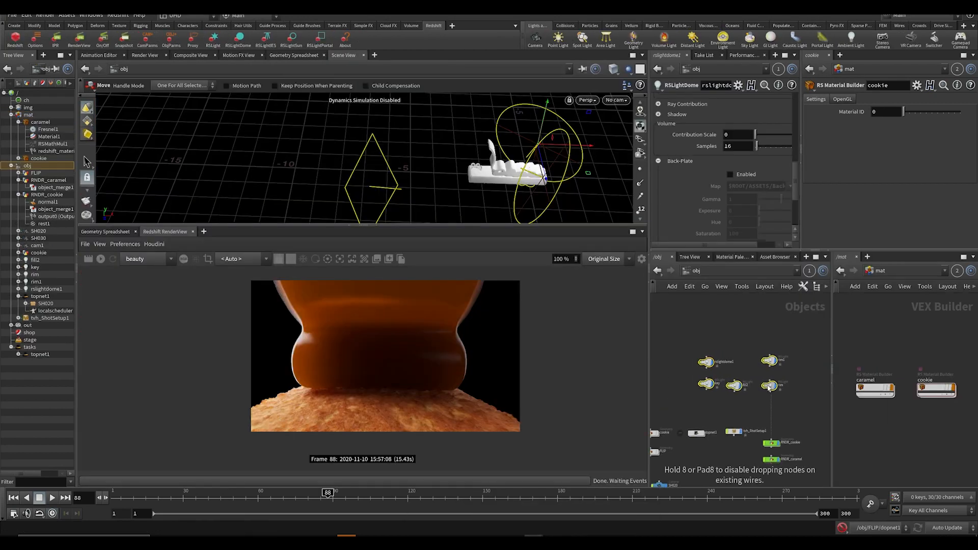
key(ctrl+c)
mouse_move(535, 539)
click(557, 505)
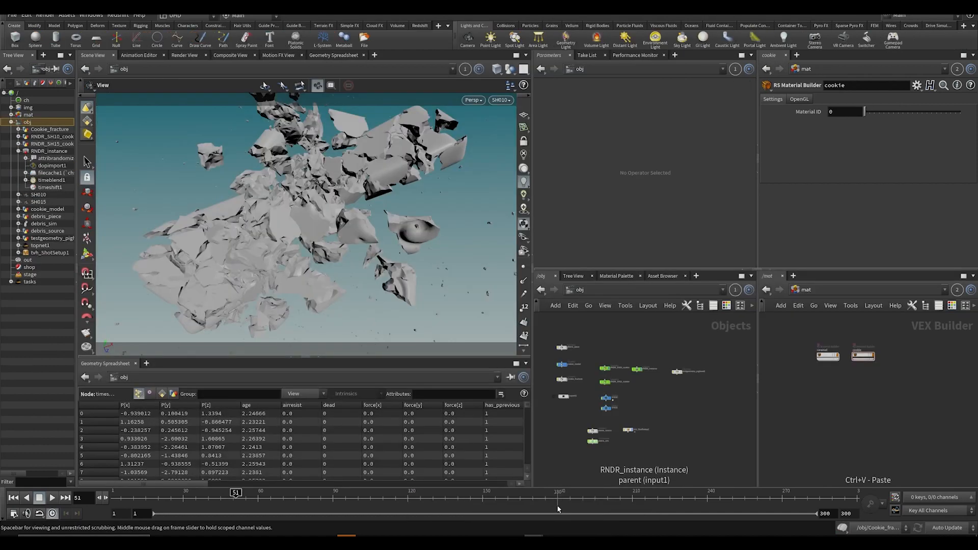
key(ctrl+v)
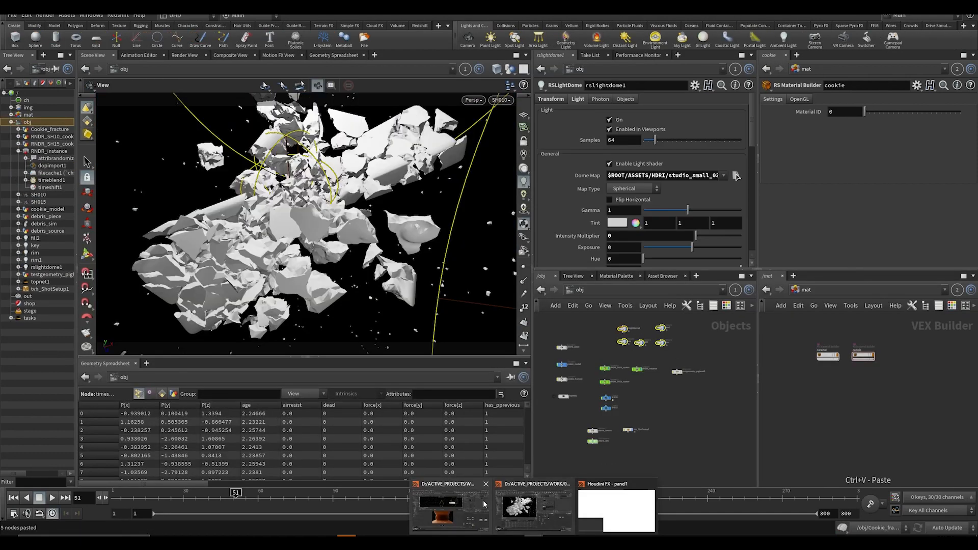
- Switch to the SH020 scene and copy the Redshift_AOVs1 and MAIN nodes from its out network
click(448, 507)
click(883, 273)
click(890, 322)
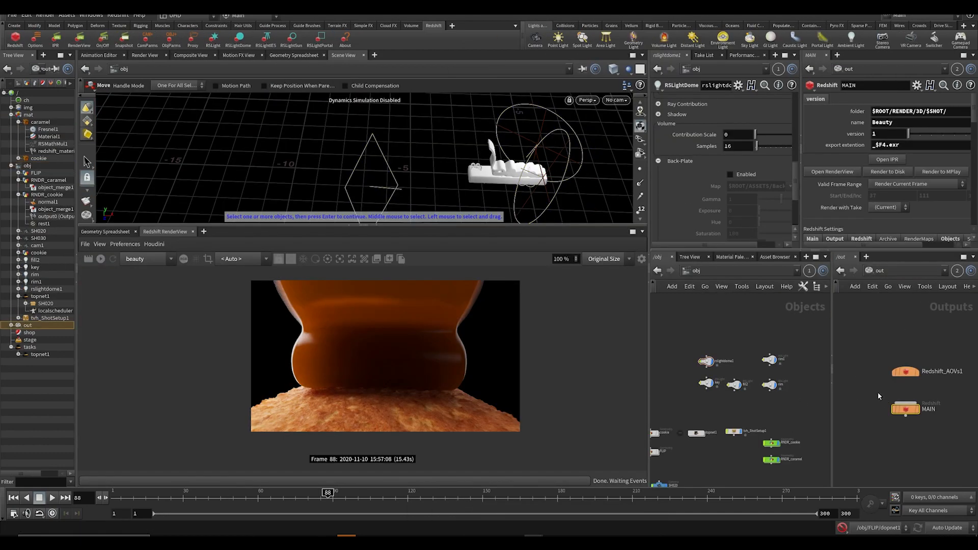
drag(861, 345, 953, 441)
key(ctrl+c)
- Paste the Redshift_AOVs1 and MAIN nodes into the out network of the SH010 scene and save the file
mouse_move(535, 539)
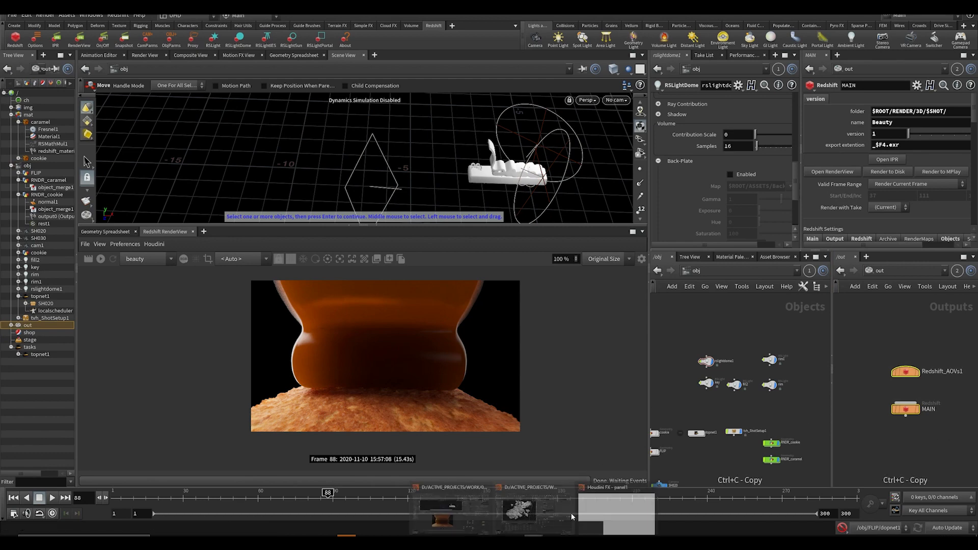
click(549, 508)
click(866, 290)
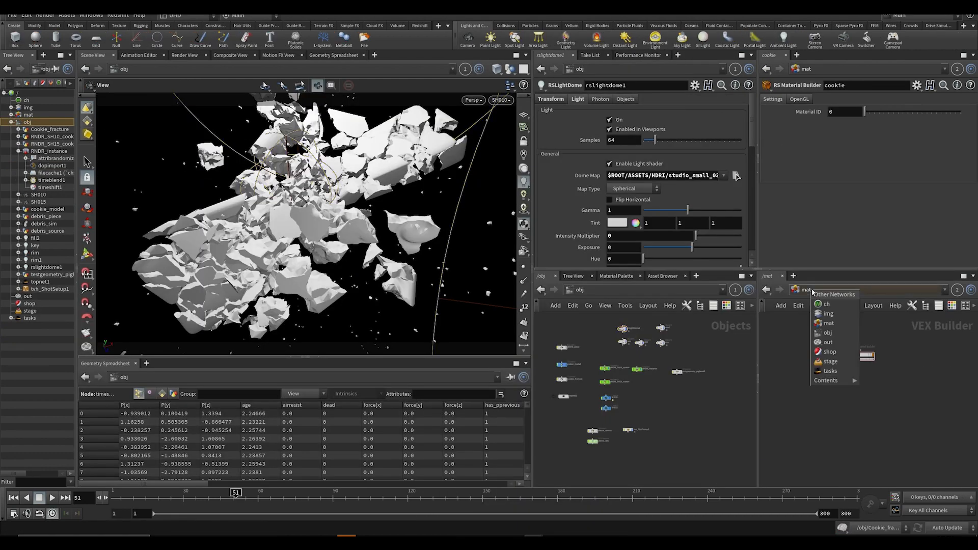
click(836, 343)
key(ctrl+v)
key(ctrl+s)
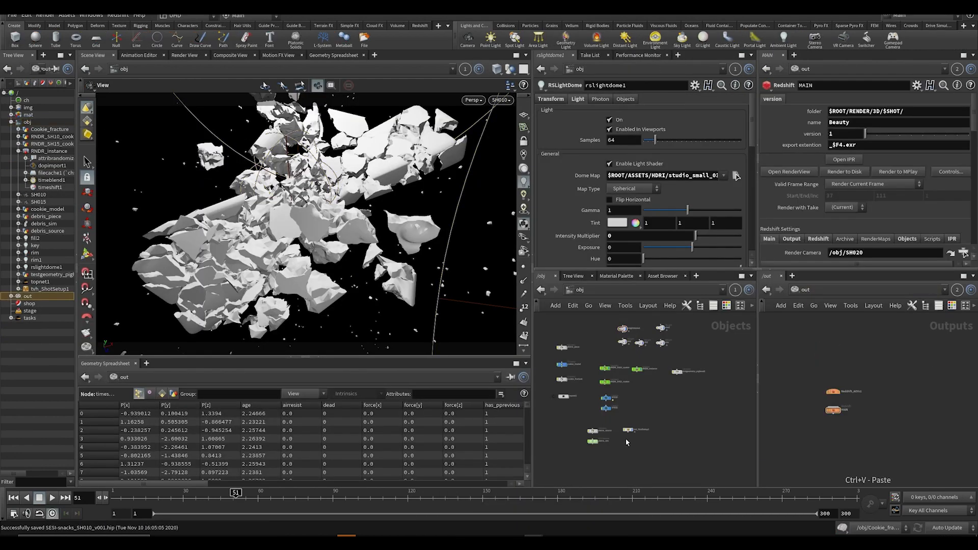
- Assign the cookie material from the mat network to the RNDR_SH10_cookie object
scroll(585, 402, up, 3)
scroll(585, 402, up, 4)
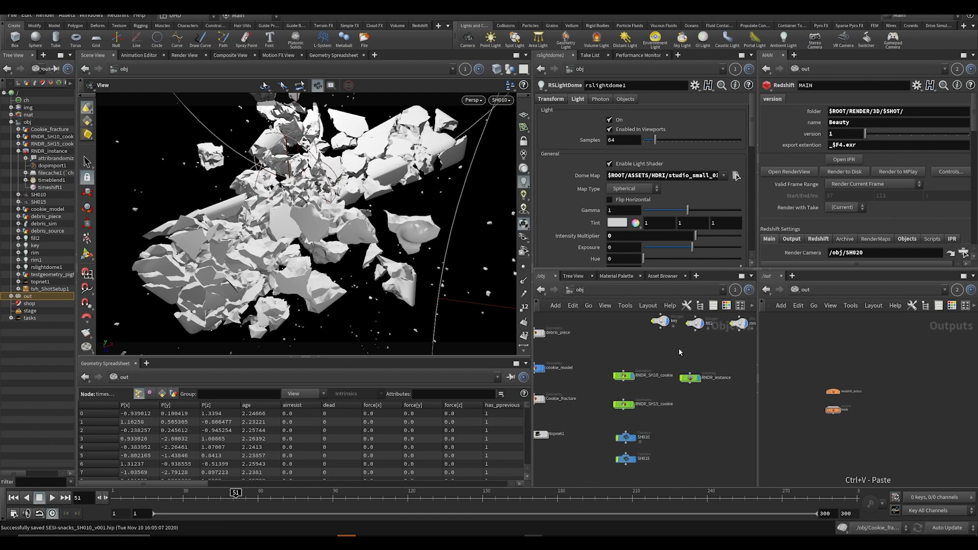
drag(609, 348, 619, 378)
click(578, 98)
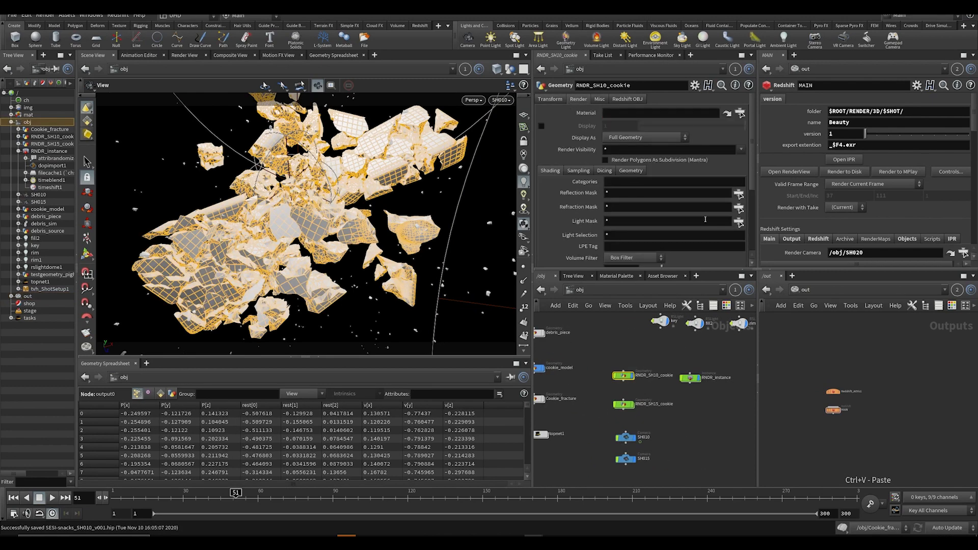
scroll(843, 419, up, 2)
click(815, 290)
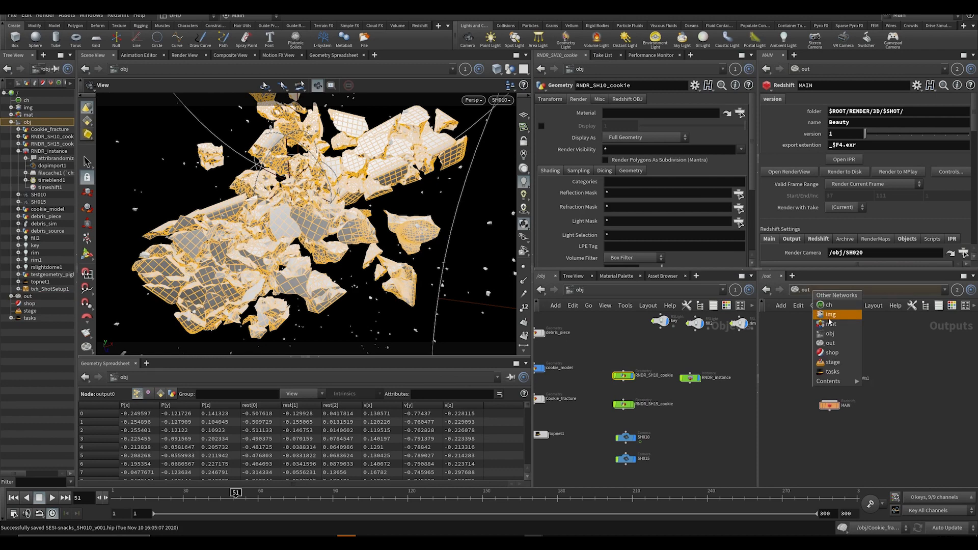
click(830, 323)
drag(889, 365, 623, 376)
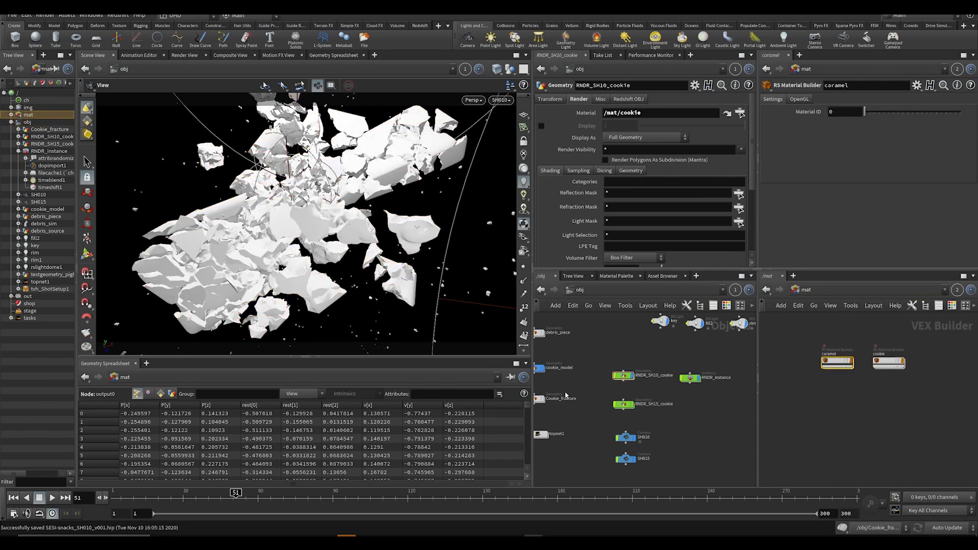
- Set the material of RNDR_SH15_cookie to /mat/cookie and save the scene
click(623, 405)
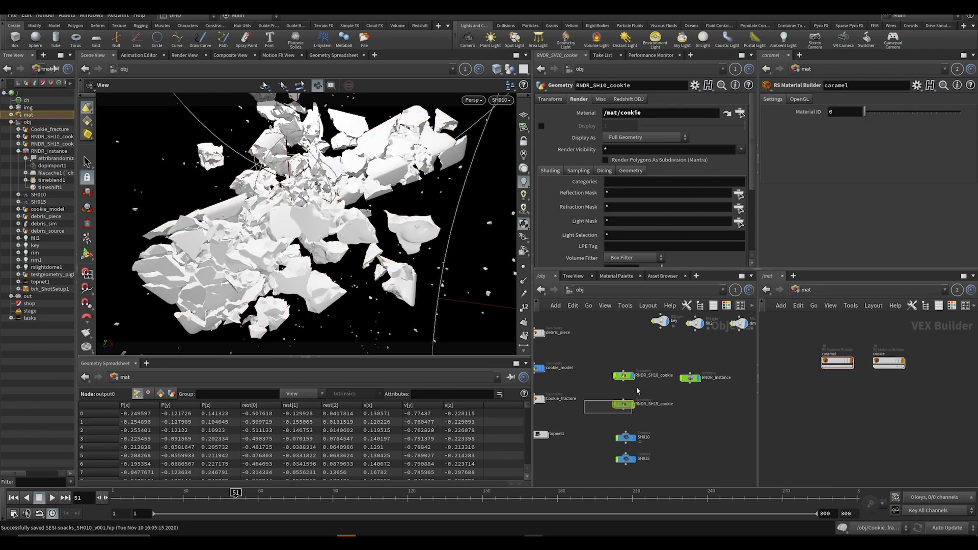
click(590, 101)
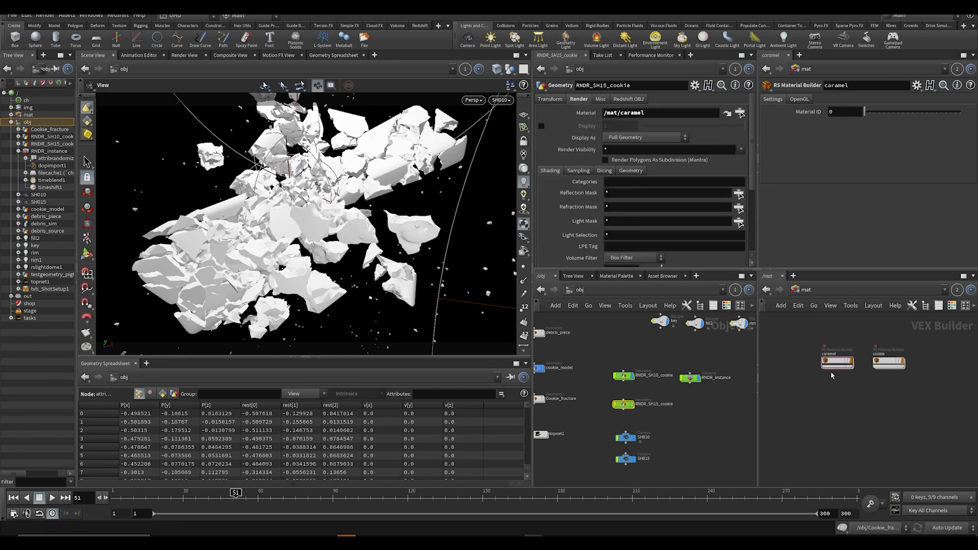
drag(889, 363, 661, 113)
key(ctrl+s)
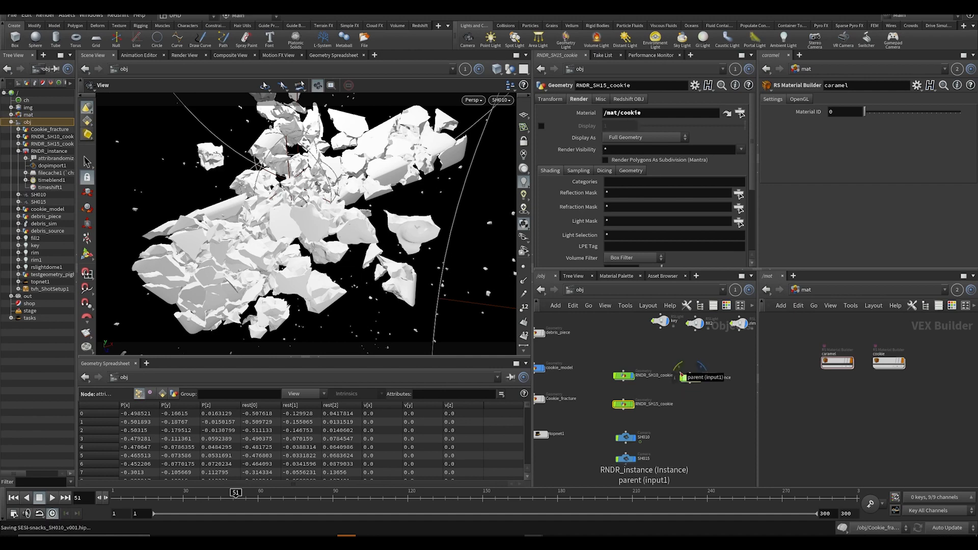
- Assign the cookie material to debris_piece, the instance object of RNDR_instance, and save the scene
click(689, 378)
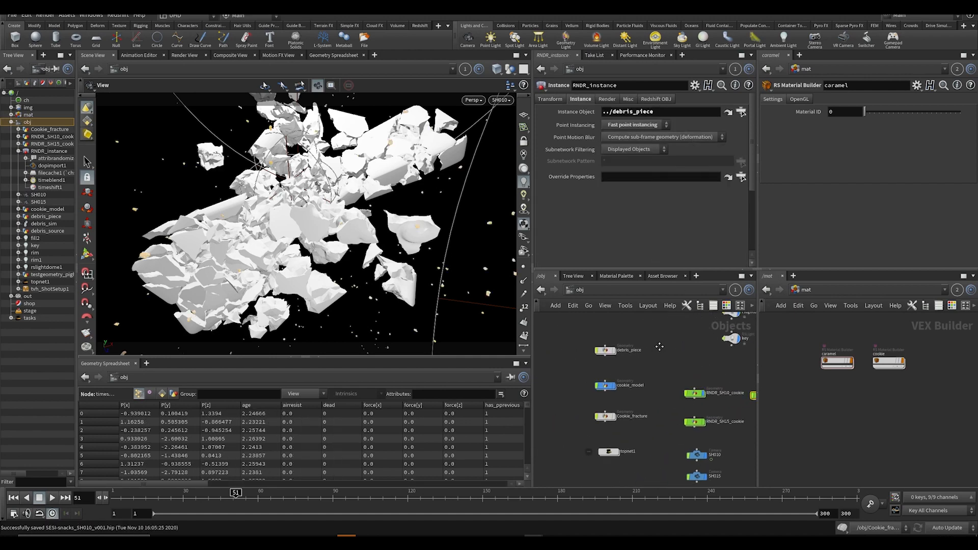
click(606, 350)
click(575, 99)
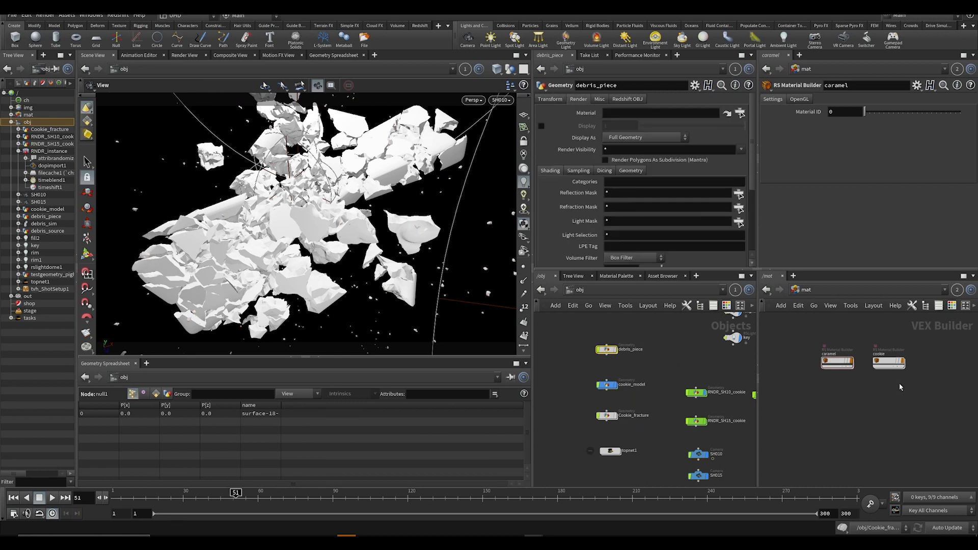
drag(901, 363, 638, 115)
key(ctrl+s)
- Enable Redshift tessellation and displacement on debris_piece with a displacement scale of .02
click(629, 99)
click(628, 111)
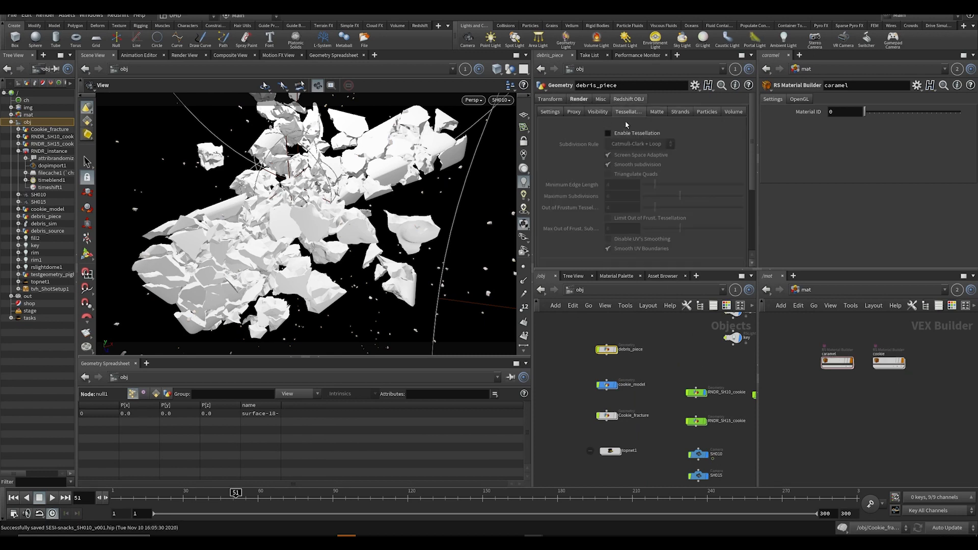
click(608, 133)
scroll(628, 152, down, 3)
click(629, 229)
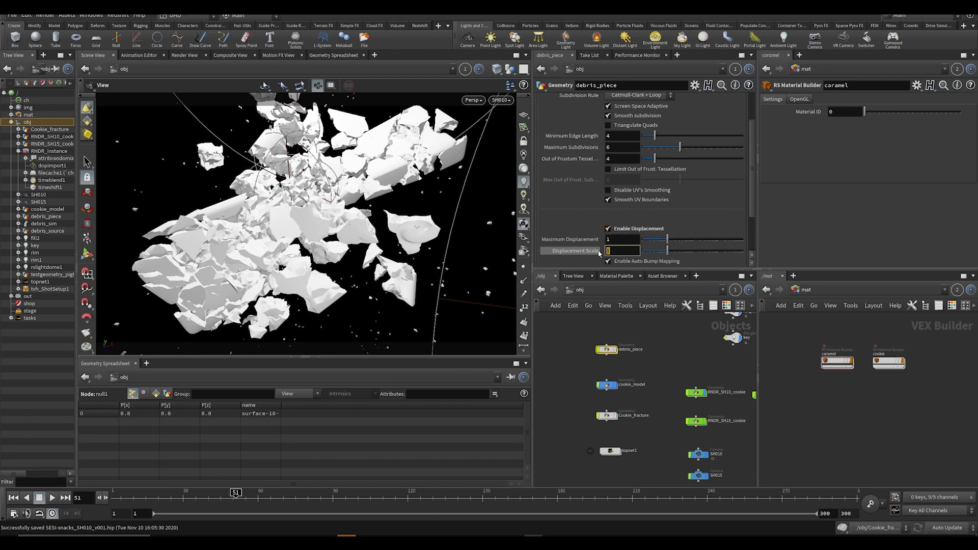
text(.02)
key(Return)
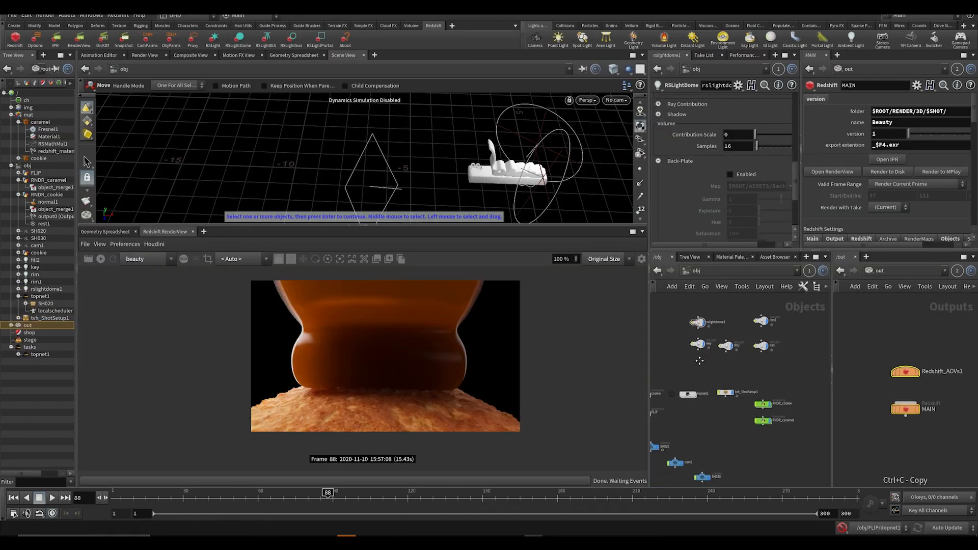
- Enable Redshift displacement on RNDR_SH10_cookie with a displacement scale of .33, matching RNDR_cookie in the SH020 scene
drag(759, 418, 759, 416)
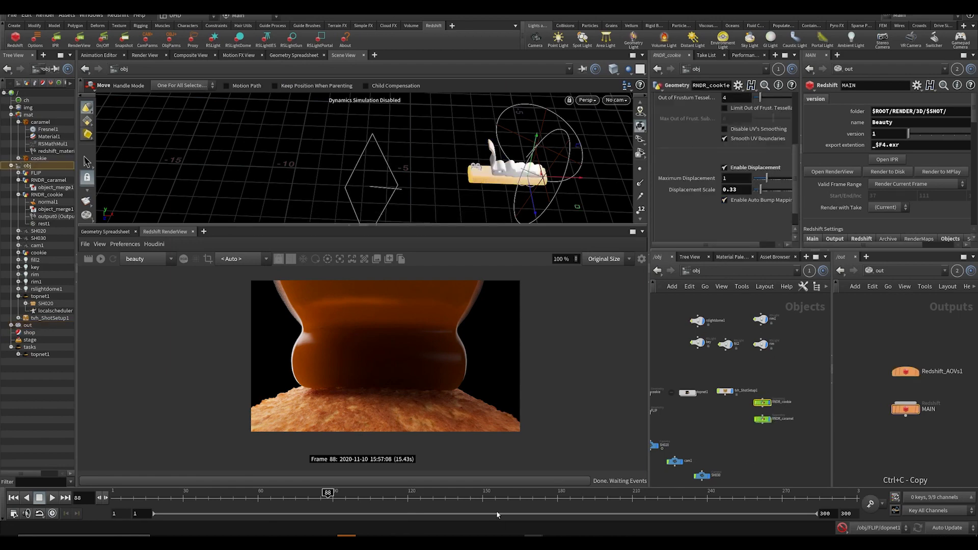
mouse_move(534, 542)
click(519, 507)
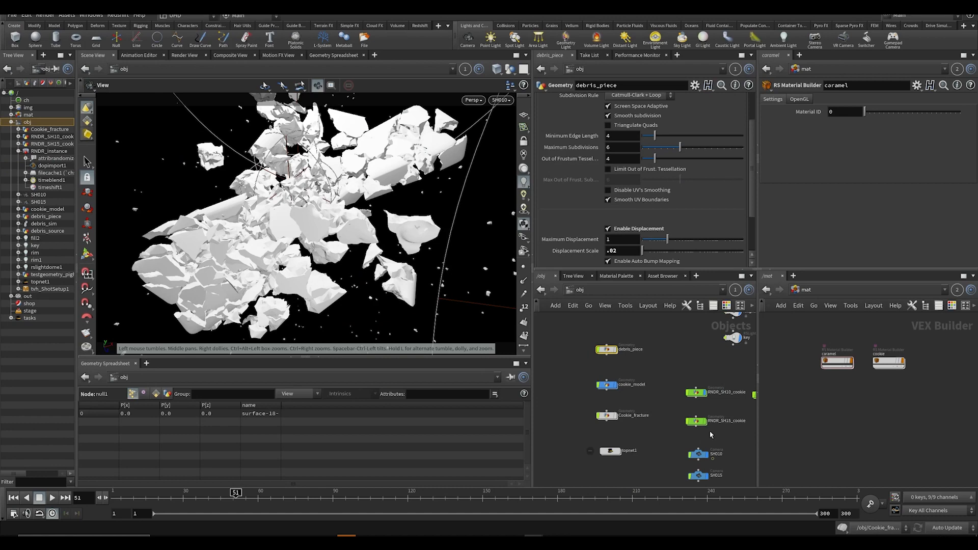
middle_drag(718, 394, 631, 399)
click(608, 396)
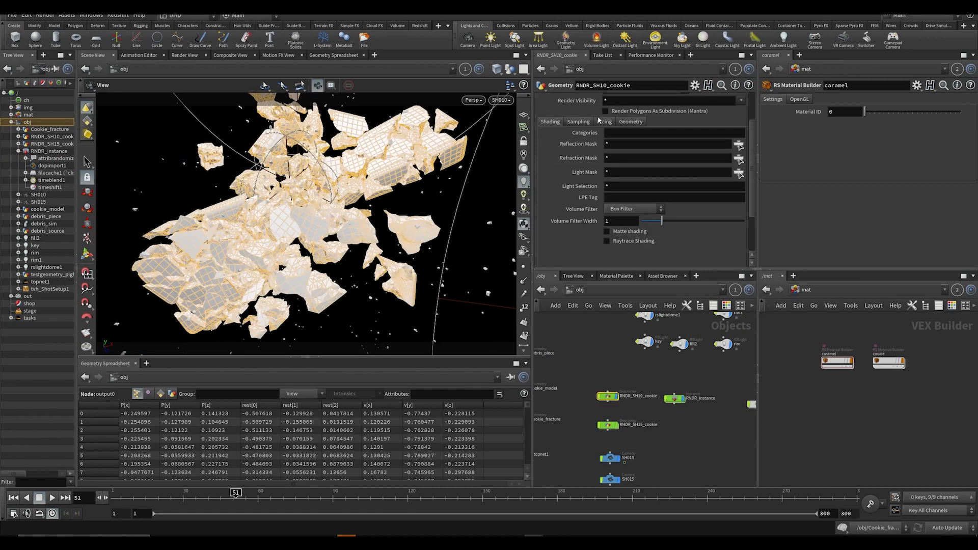
click(604, 121)
click(631, 121)
scroll(624, 198, down, 5)
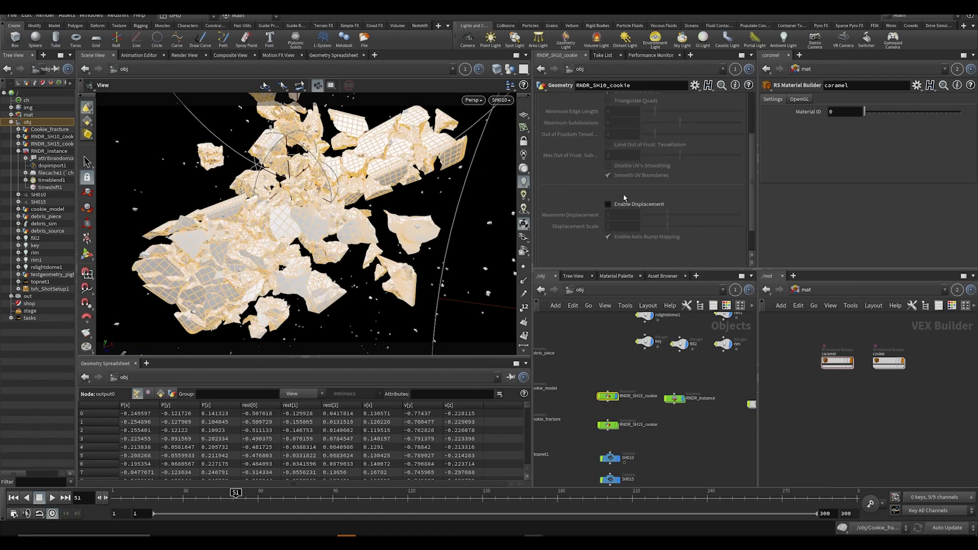
click(622, 204)
double_click(608, 226)
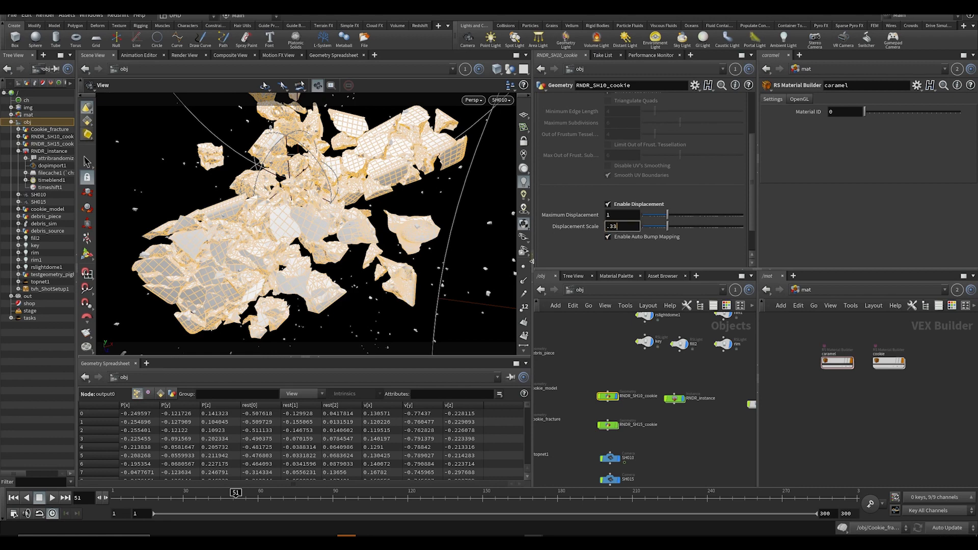
key(Return)
- Set the displacement scale of debris_piece to 0.1 and save the scene
middle_drag(560, 386, 606, 387)
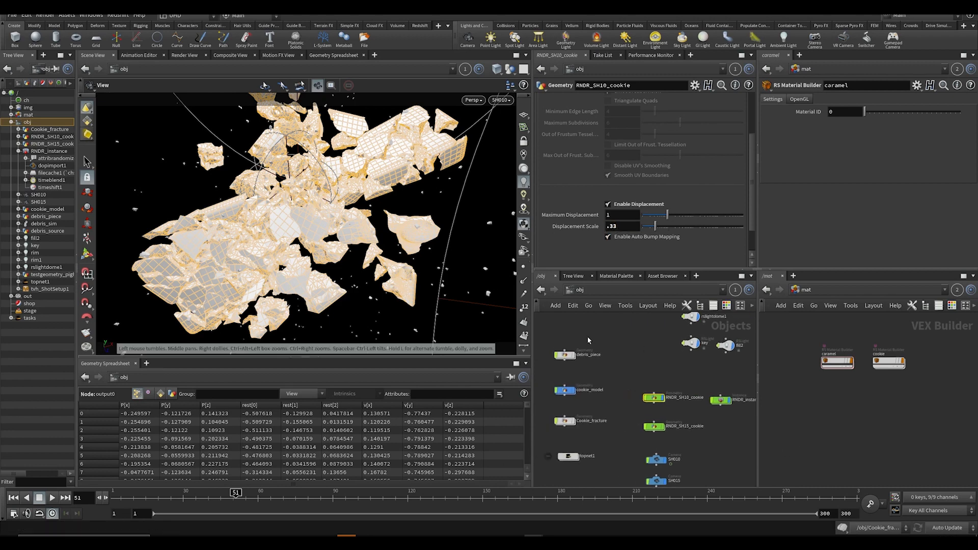
click(566, 355)
click(629, 226)
key(BackSpace)
key(BackSpace)
text(1)
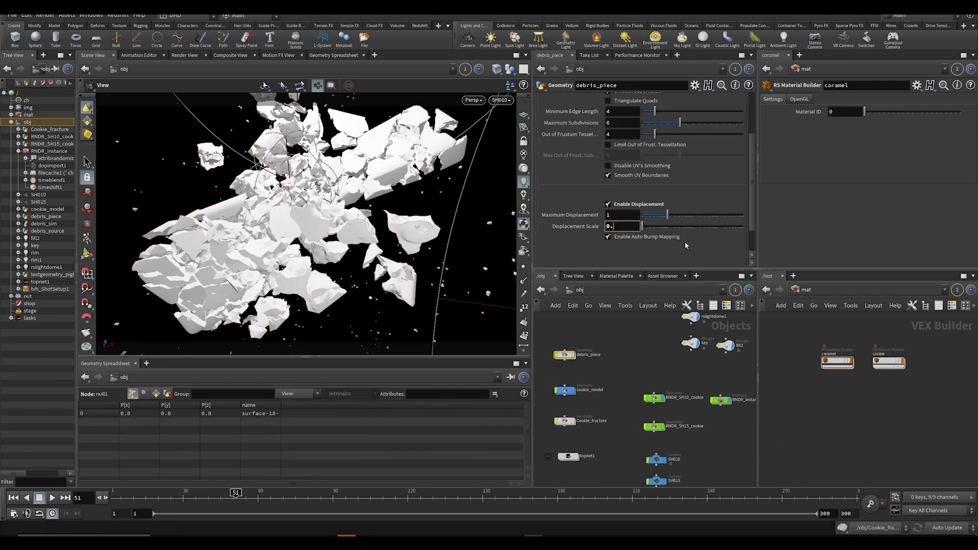
key(Return)
key(ctrl+s)
middle_drag(665, 343, 633, 334)
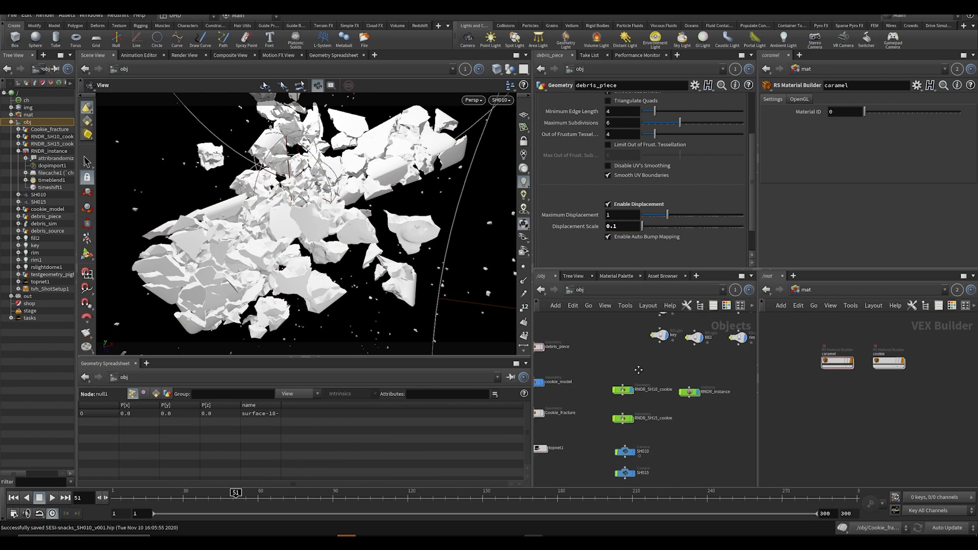
- Switch the mat network view to the out network and save the scene
click(813, 295)
click(826, 346)
key(ctrl+s)
scroll(860, 414, up, 3)
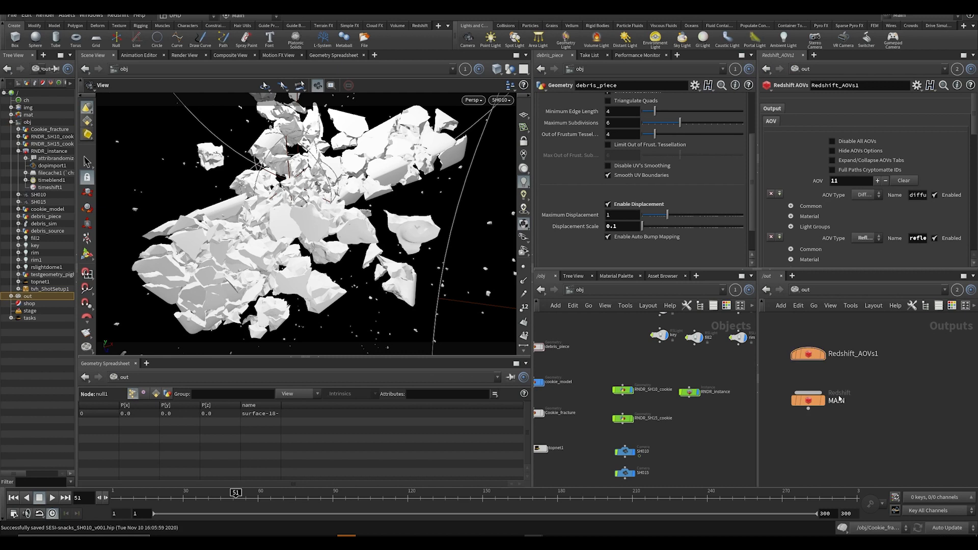
- Rename the MAIN Redshift output node as SH010 and save the scene
double_click(842, 401)
text(SH030)
key(Return)
scroll(841, 396, down, 1)
key(ctrl+s)
double_click(839, 393)
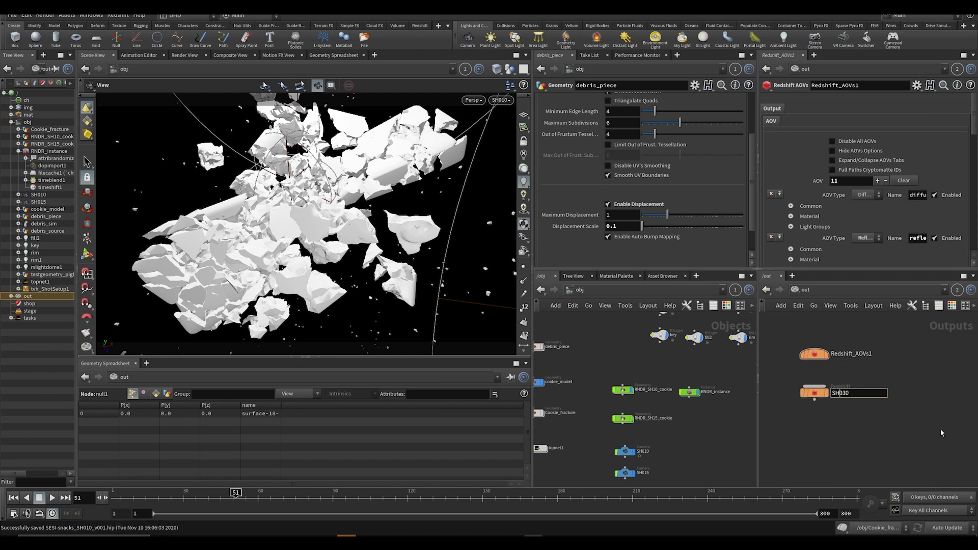
key(BackSpace)
text(1)
key(Return)
key(ctrl+s)
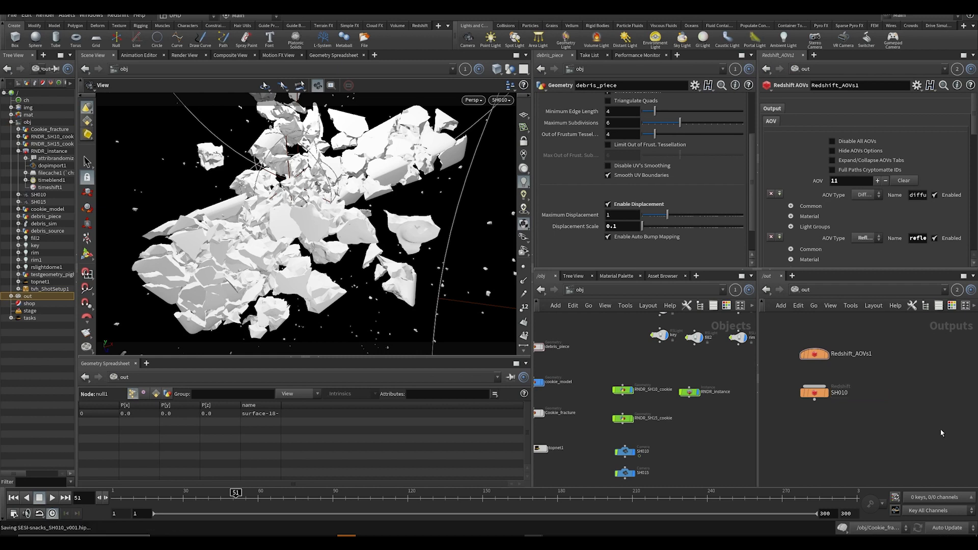
- Duplicate the SH010 Redshift output node below the original and name the copy SH015
drag(798, 407, 811, 433)
double_click(841, 433)
key(BackSpace)
text(5)
key(Return)
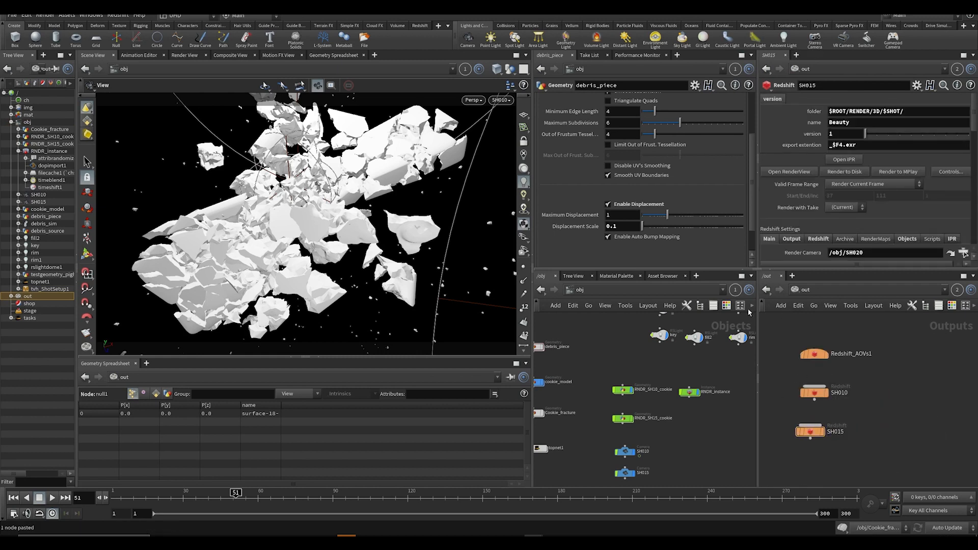
- Set the render camera of the SH010 output node to /obj/SH010
click(811, 393)
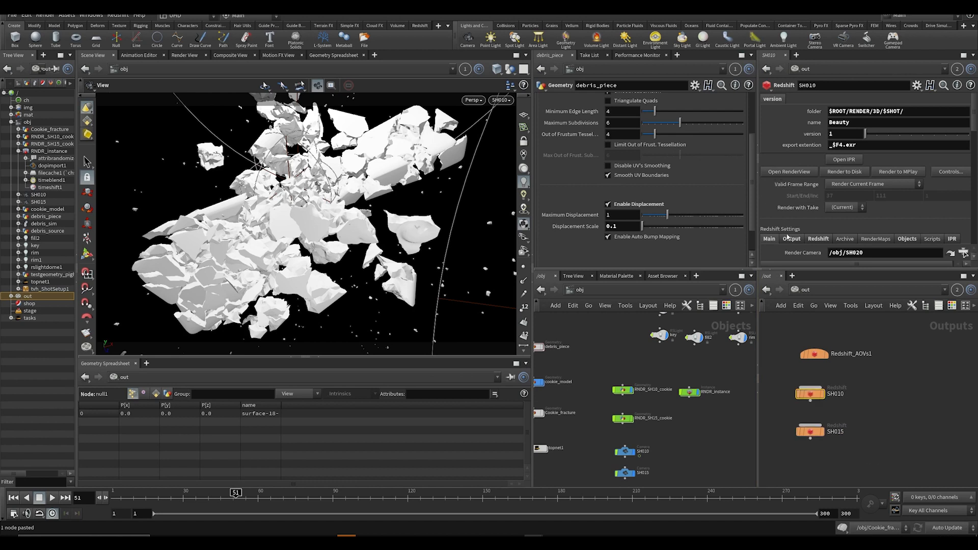
click(964, 254)
click(891, 200)
- Set the render camera of the SH015 output node to /obj/SH015 and save the scene
click(801, 429)
scroll(948, 234, down, 2)
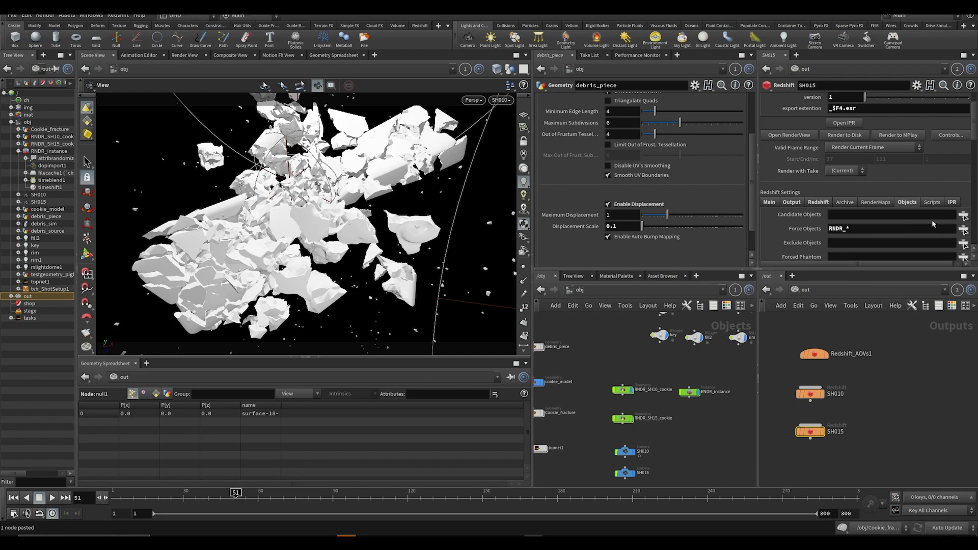
click(963, 231)
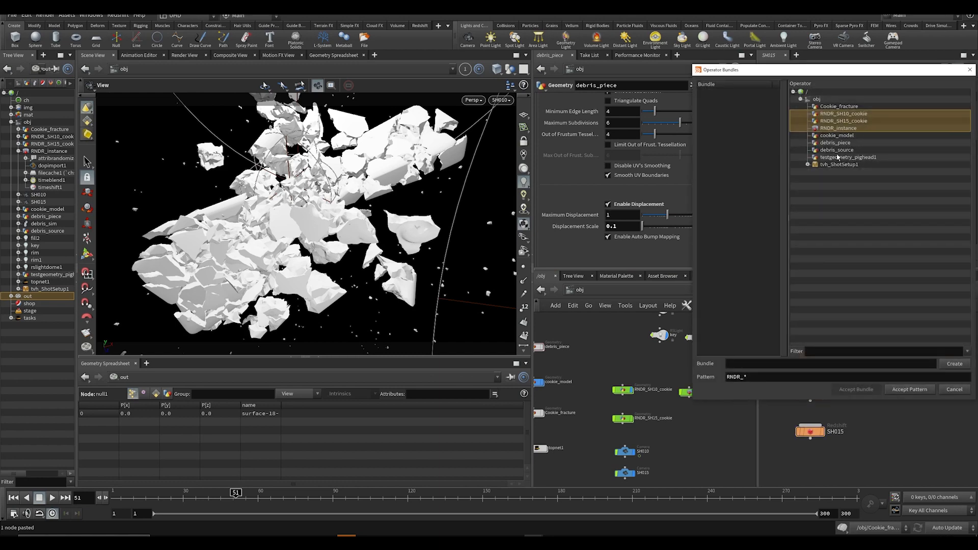
click(954, 389)
click(769, 202)
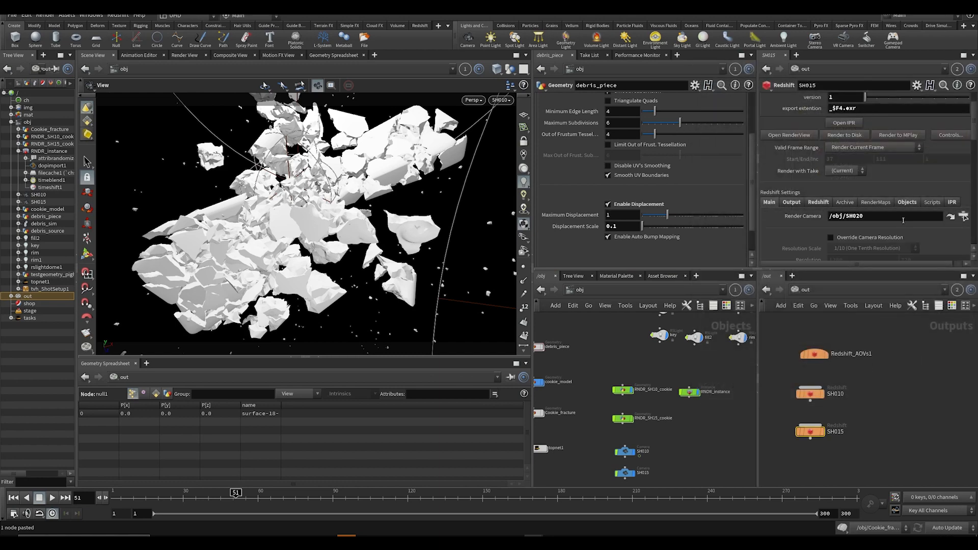
click(949, 217)
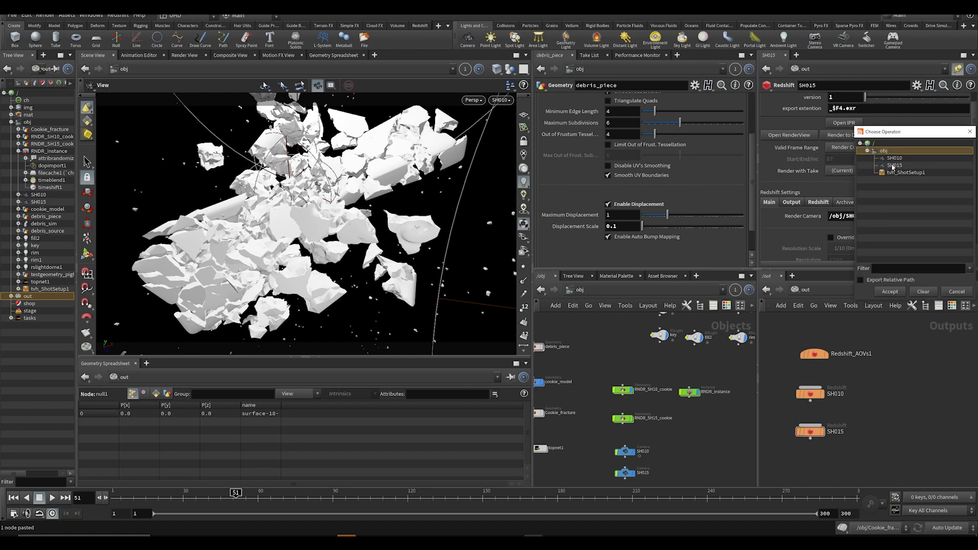
double_click(893, 166)
key(ctrl+s)
- Limit the SH015 output's force objects to the pattern RNDR_SH15_*
scroll(708, 402, up, 2)
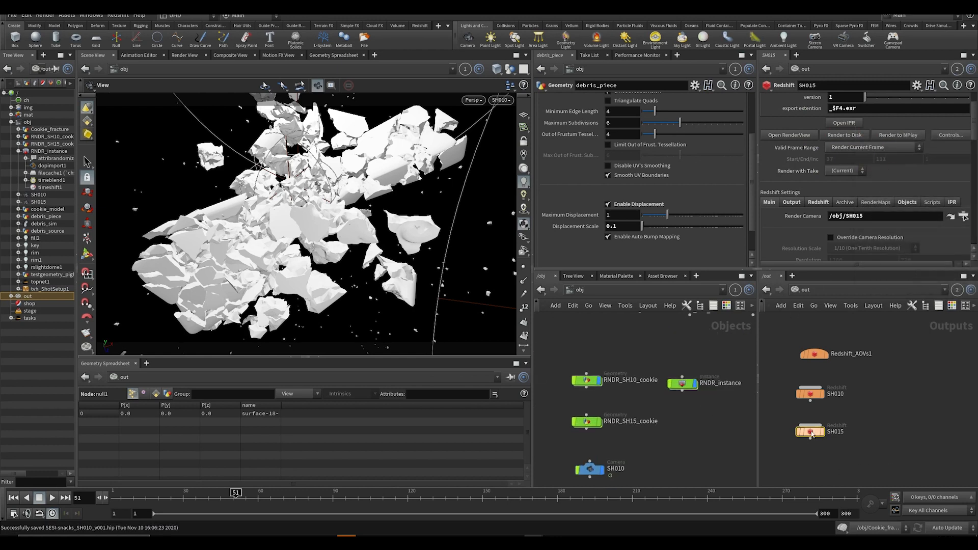
click(901, 203)
click(838, 228)
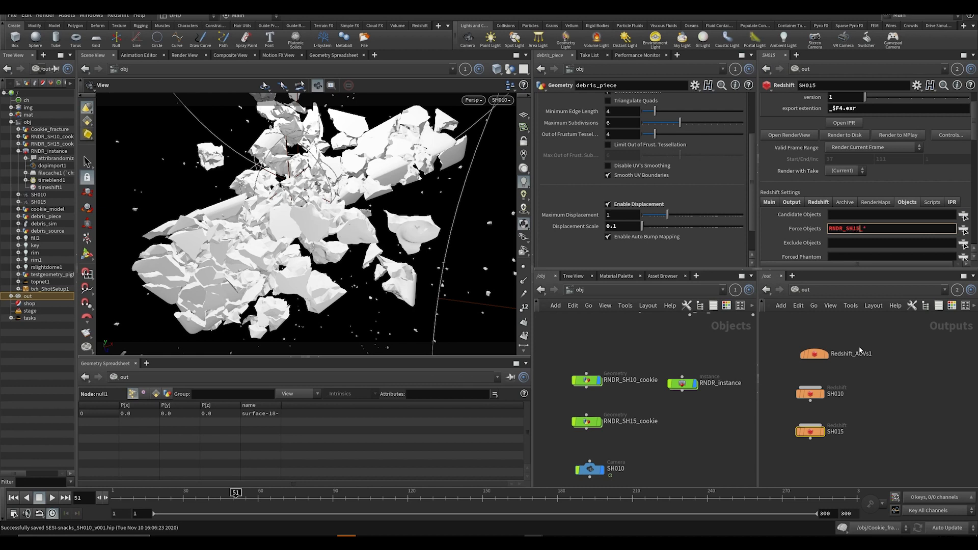
key(Return)
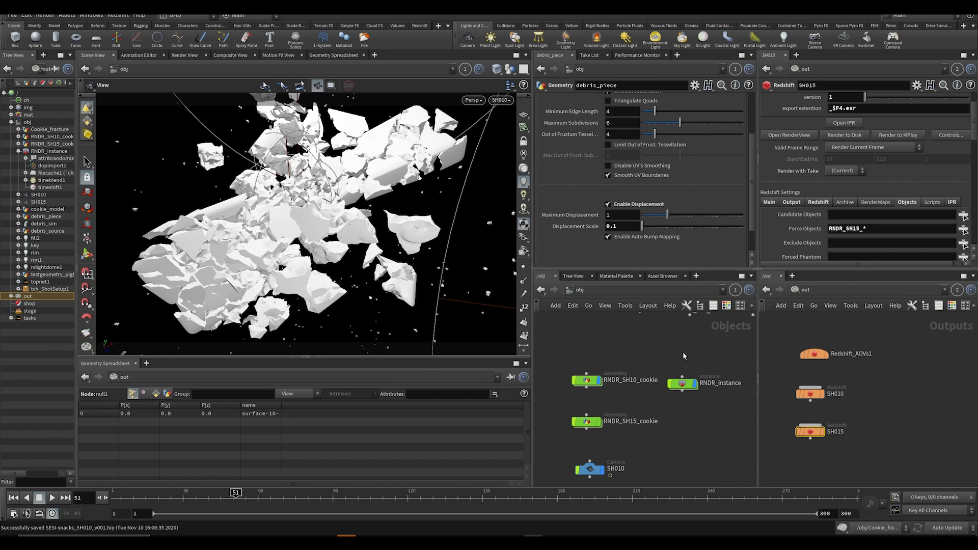
- Copy the RNDR_SH10 prefix from the cookie object's name and set the SH010 output's force objects to RNDR_SH10_*
double_click(632, 381)
drag(639, 383, 553, 381)
key(ctrl+c)
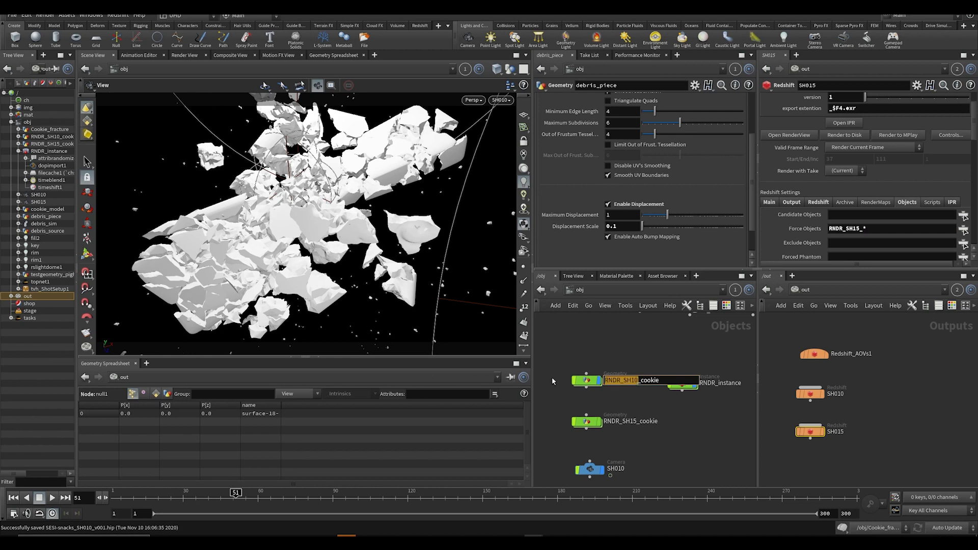
click(824, 395)
click(909, 203)
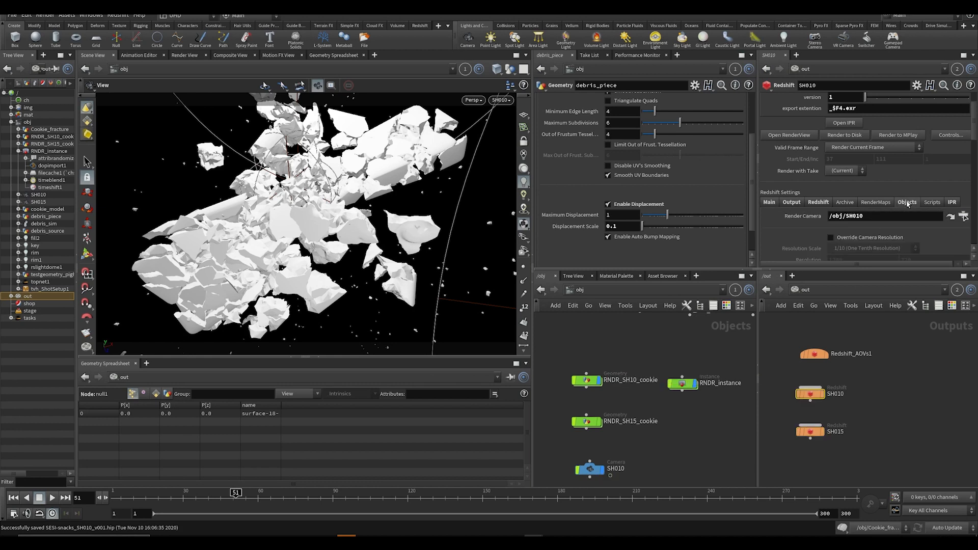
drag(844, 229, 818, 232)
key(ctrl+v)
click(875, 400)
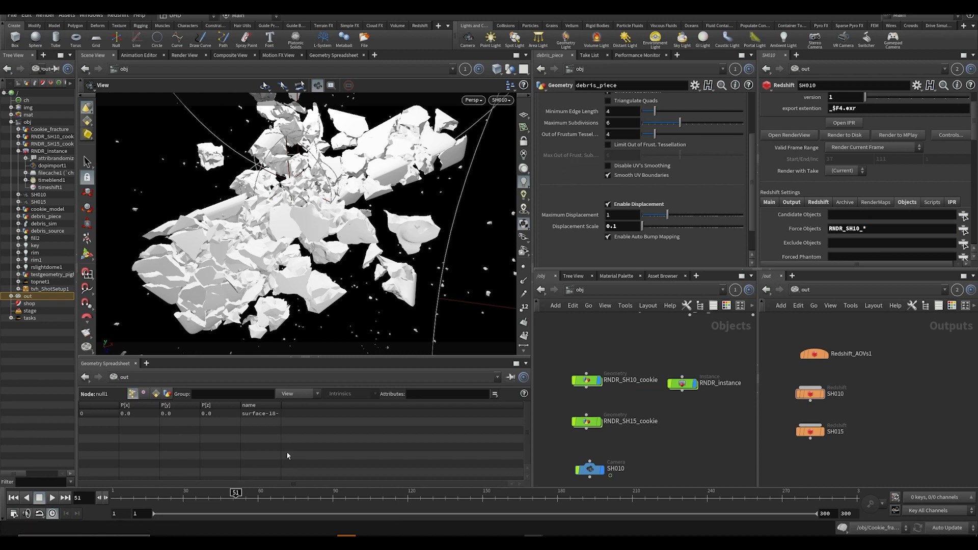
- Save the scene and add a Redshift RenderView beside the Geometry Spreadsheet, enlarging its pane upward
click(146, 364)
mouse_move(157, 382)
click(492, 222)
key(ctrl+s)
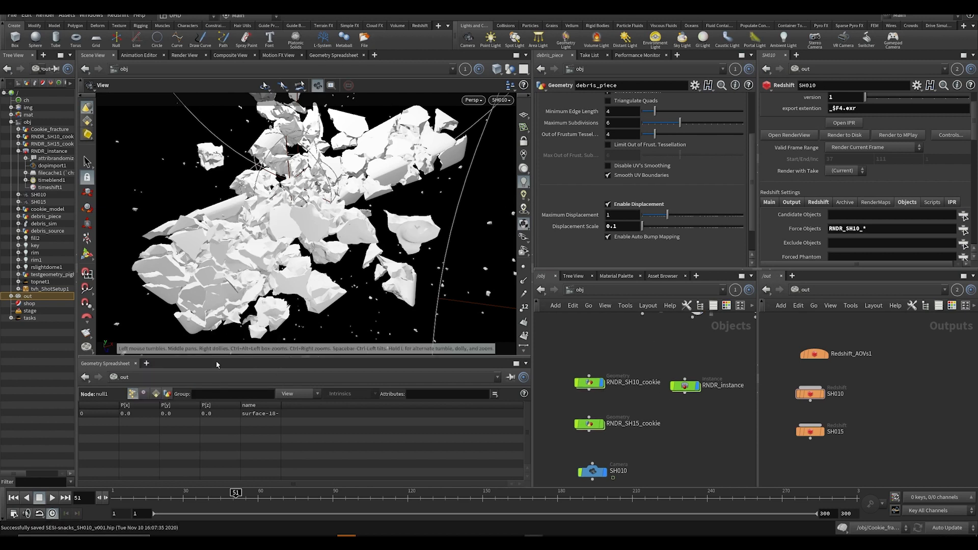
click(147, 363)
mouse_move(173, 384)
click(242, 373)
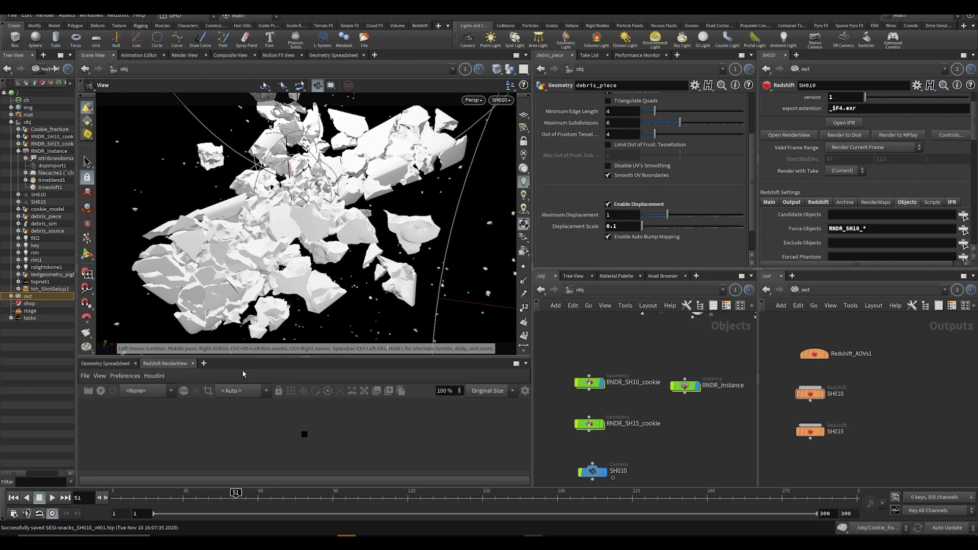
drag(264, 359, 279, 242)
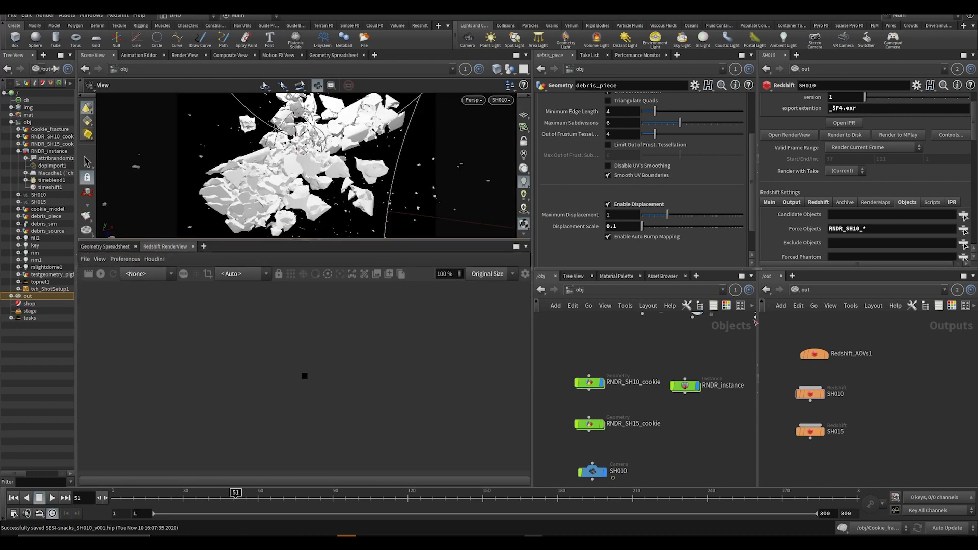
- Choose SH010 as the output node for the Redshift RenderView and start its render
click(154, 258)
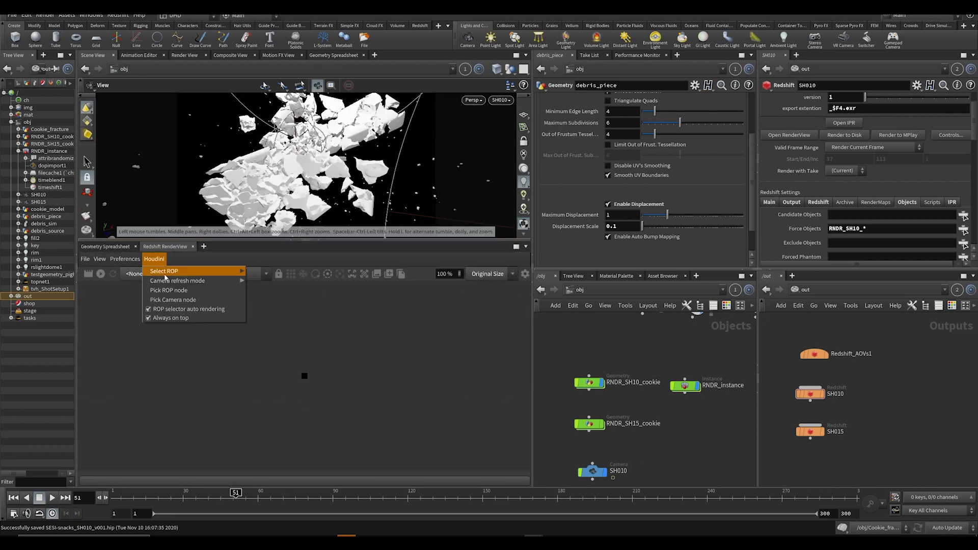
mouse_move(175, 274)
click(264, 272)
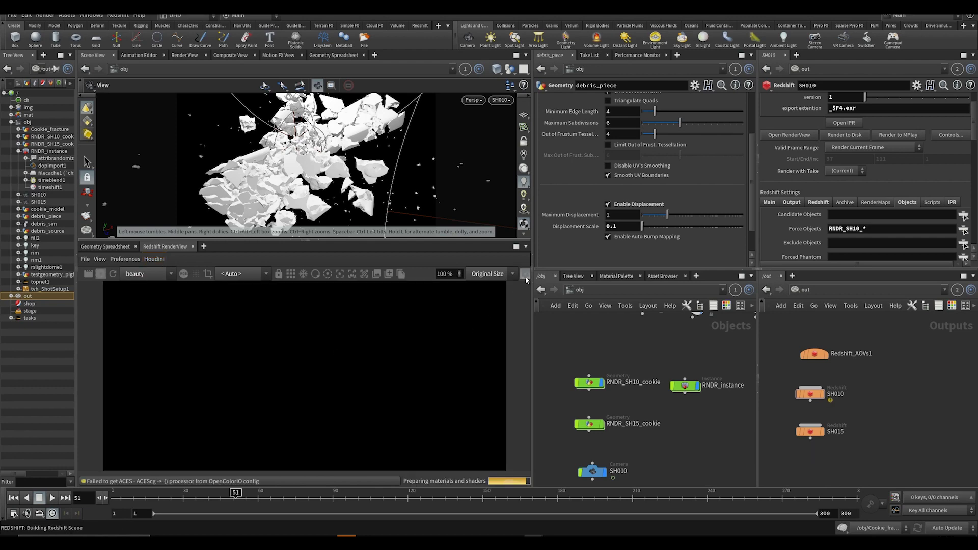
- Show the RenderView display settings and set the OCIO view transform to Rec.709 (ACES)
click(525, 275)
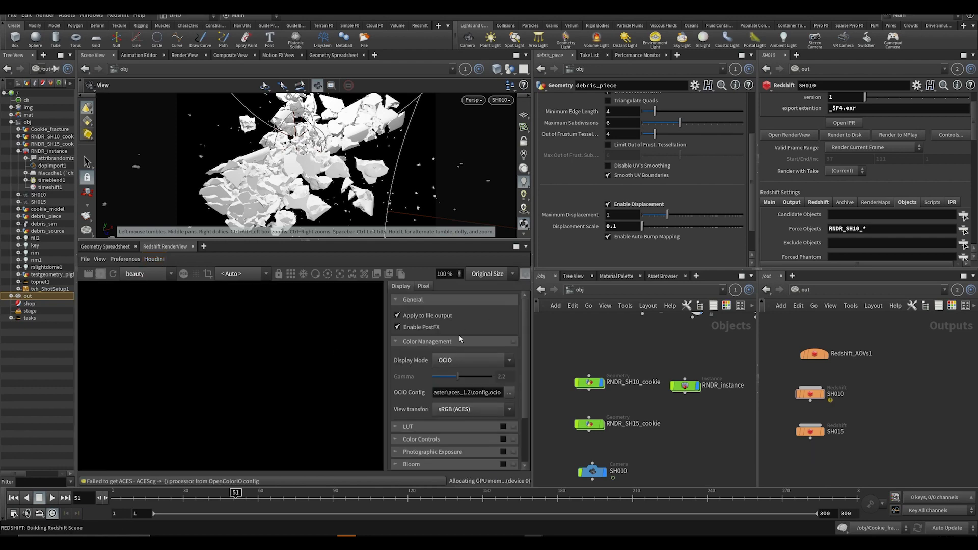
click(479, 411)
click(460, 463)
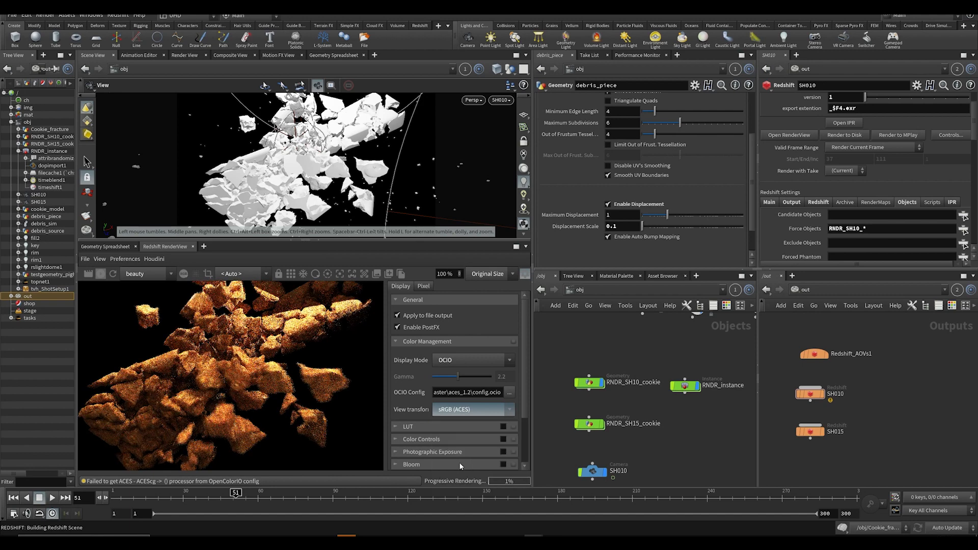
- Try the Rec.709 display mode, return to OCIO and restore the Rec.709 (ACES) view transform
click(453, 357)
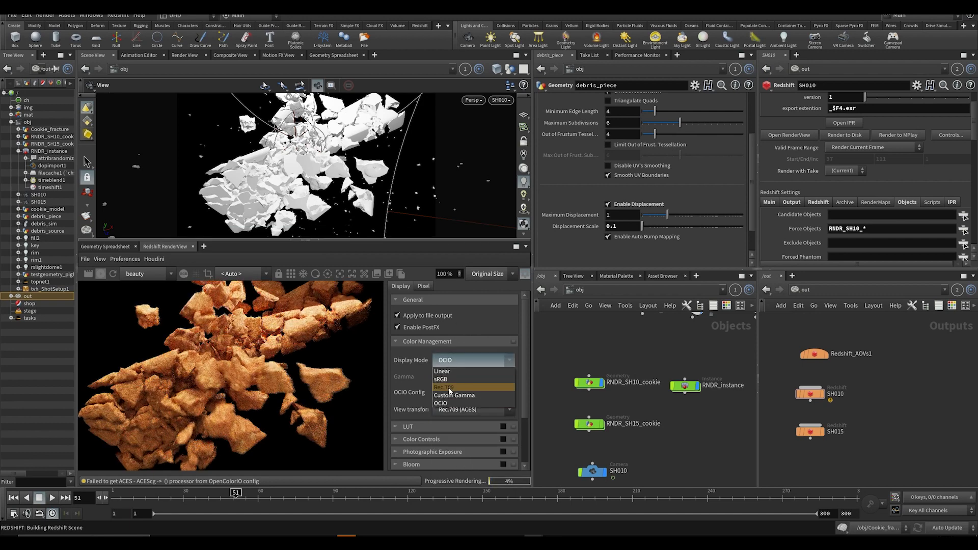
click(450, 389)
click(460, 362)
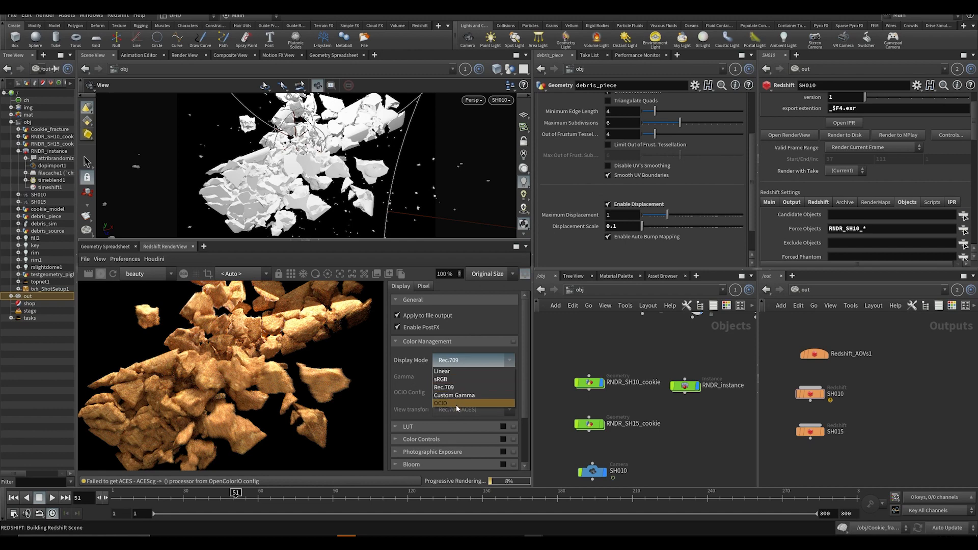
click(456, 404)
click(454, 410)
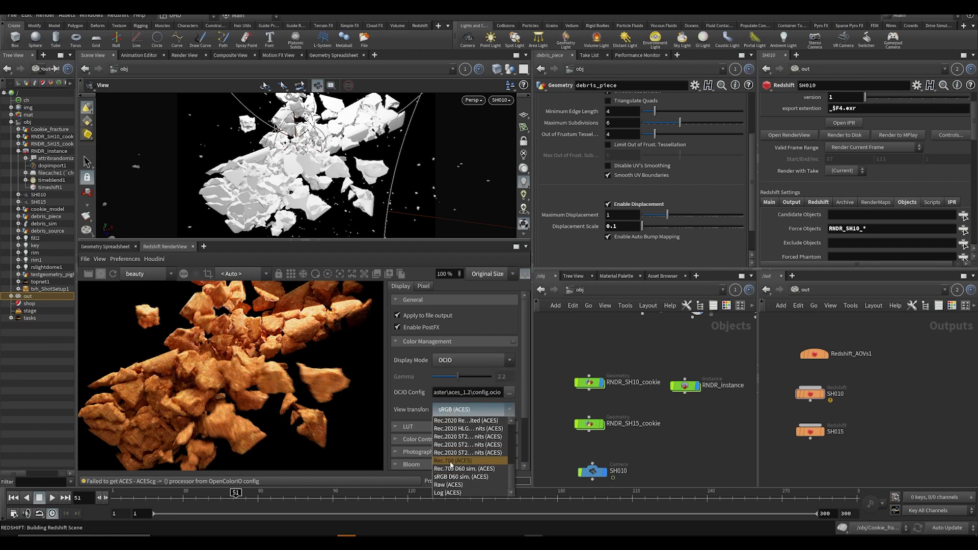
click(452, 462)
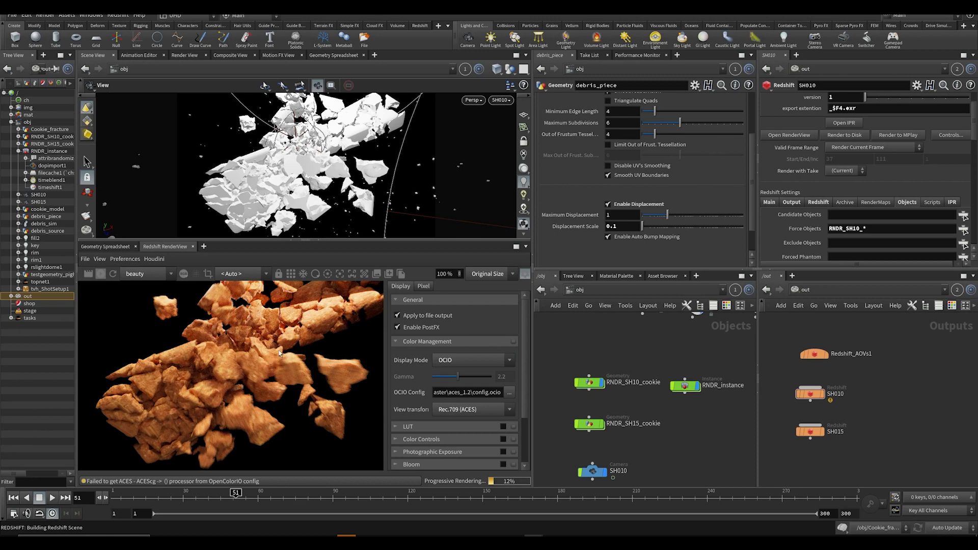
scroll(270, 383, down, 1)
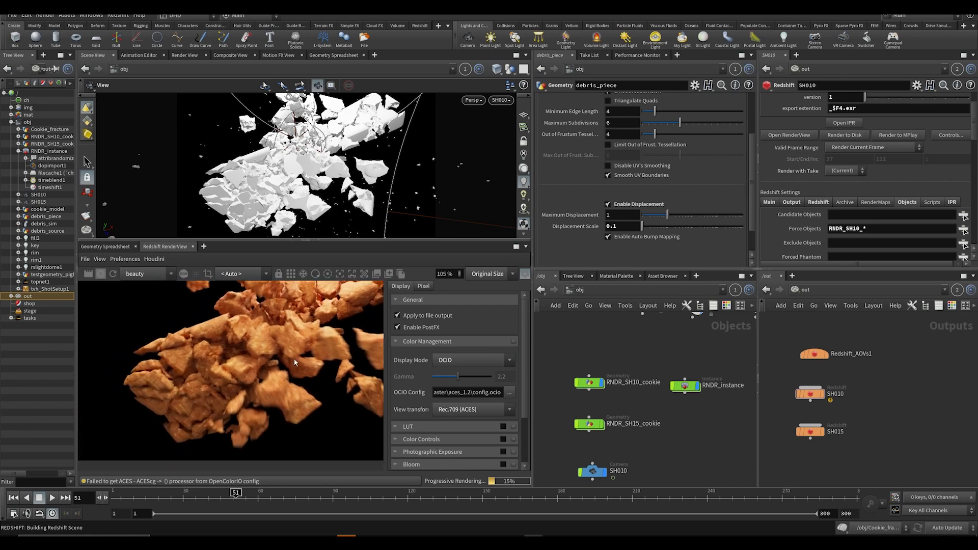
- Widen the RenderView pane for a larger view of the SH010 render and save the scene
scroll(276, 378, up, 4)
scroll(230, 355, down, 4)
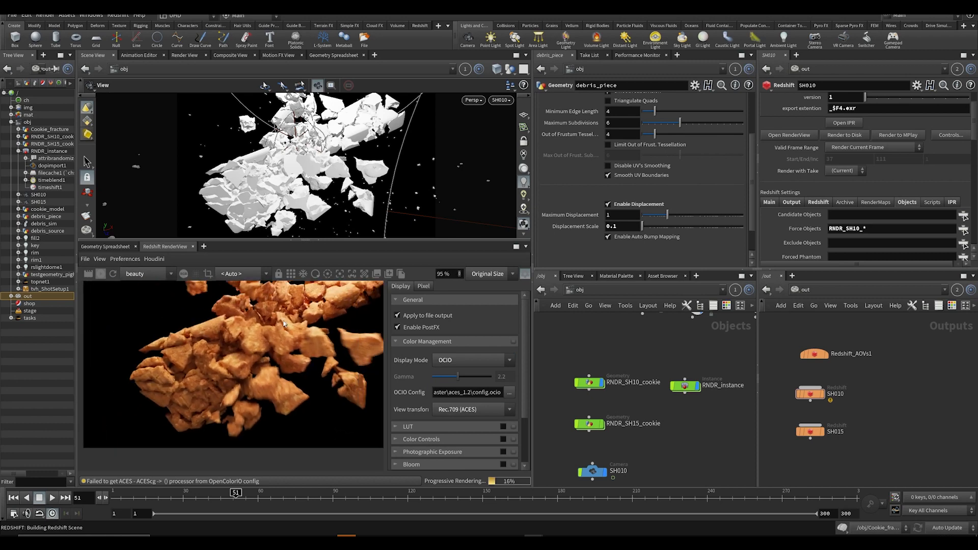
drag(533, 346, 651, 347)
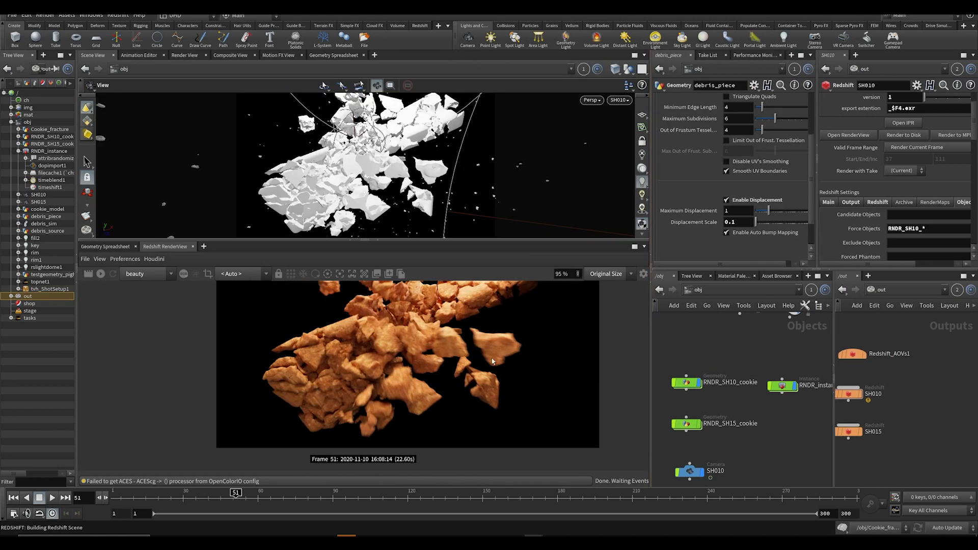
scroll(428, 362, up, 3)
key(ctrl+s)
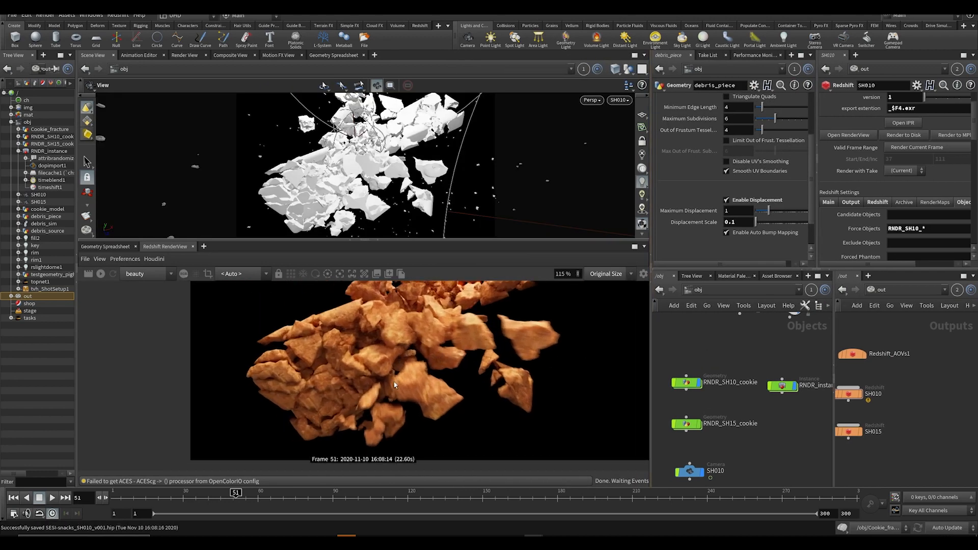
- Examine the exploded cookie fragments in the frame 51 render, both close up and at full extent
scroll(388, 387, up, 5)
scroll(382, 390, down, 6)
middle_drag(382, 389, 333, 402)
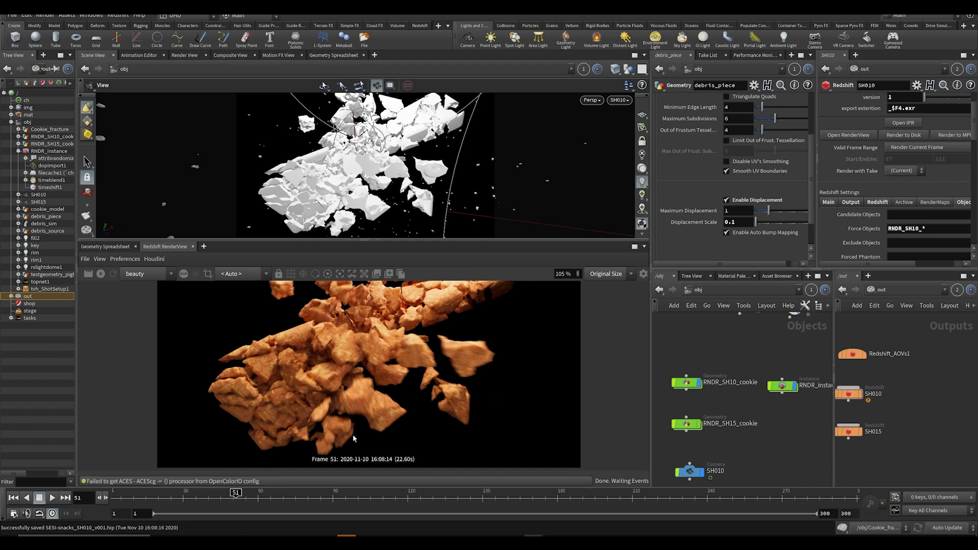
scroll(358, 347, up, 6)
scroll(353, 344, down, 5)
middle_drag(335, 352, 328, 404)
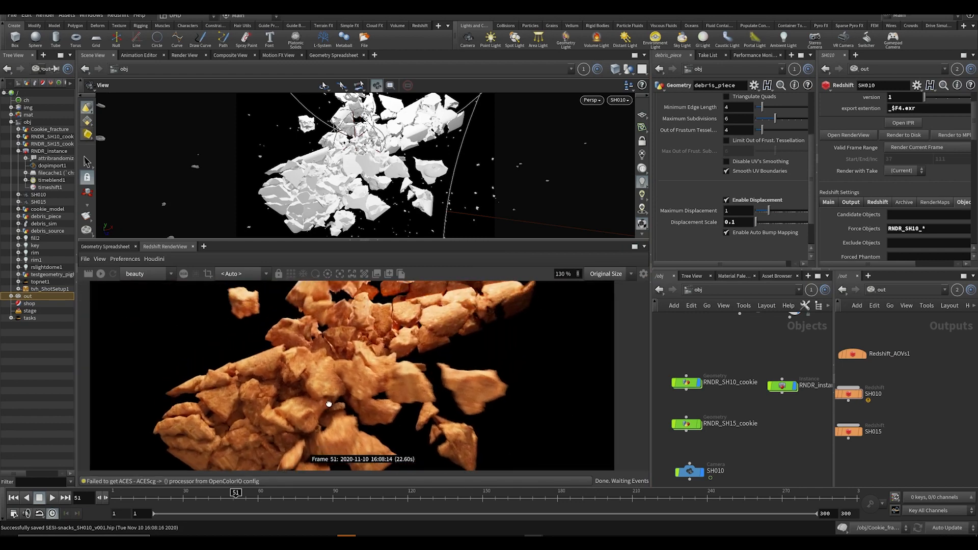
scroll(413, 370, down, 2)
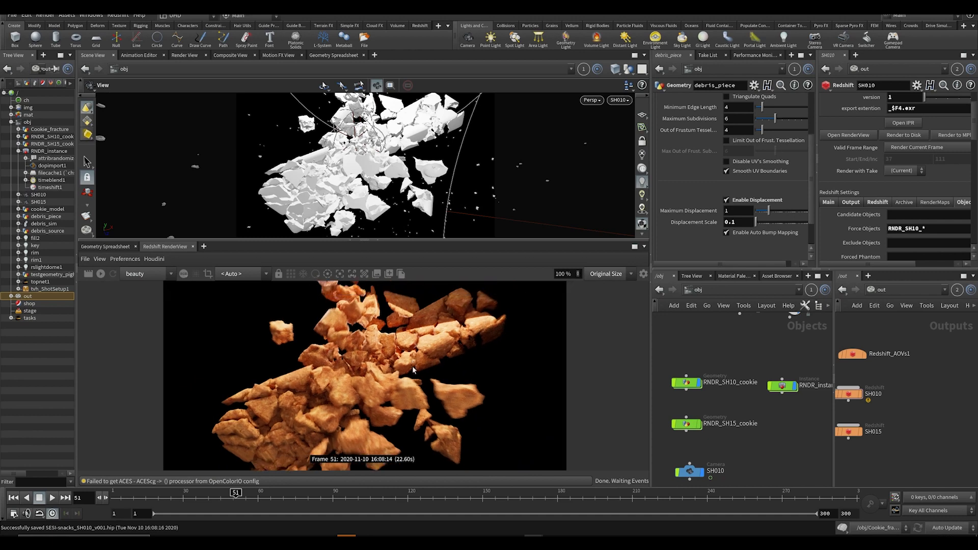
- Move the timeline to frame 100 and render the SH010 cookie at that frame
click(358, 494)
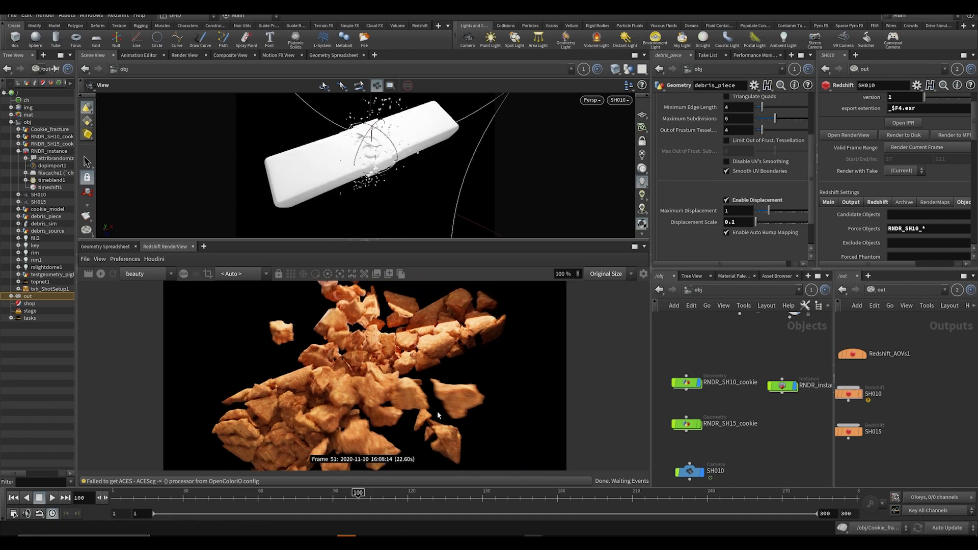
click(101, 275)
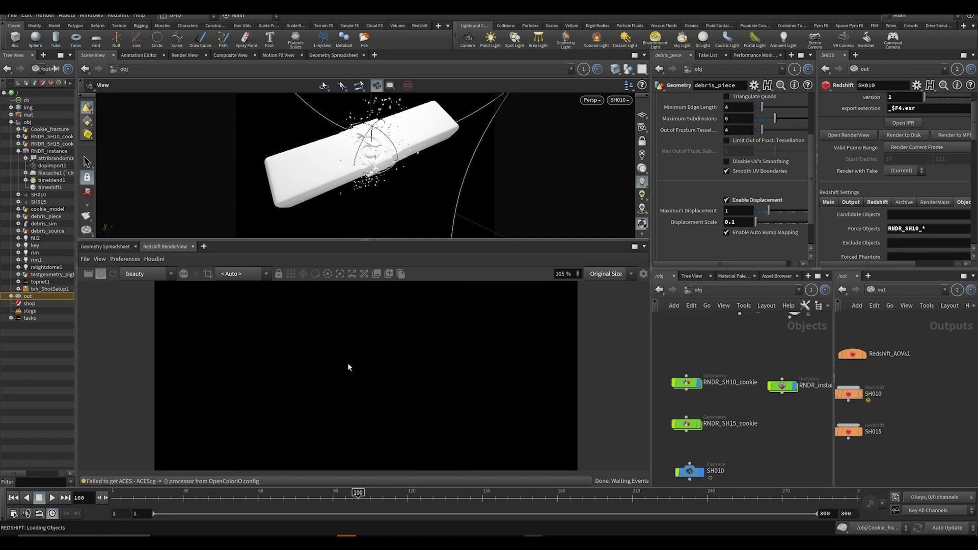
scroll(383, 343, down, 2)
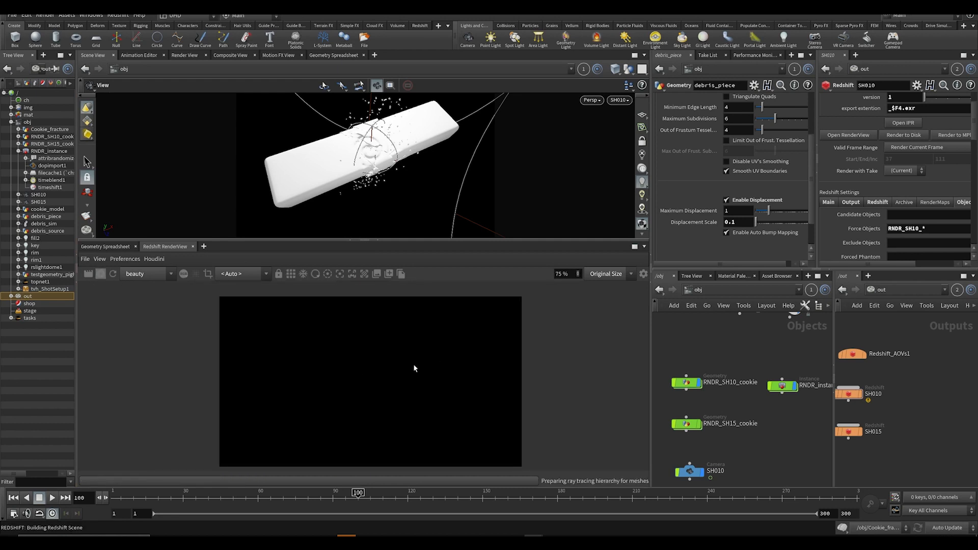
scroll(324, 381, up, 3)
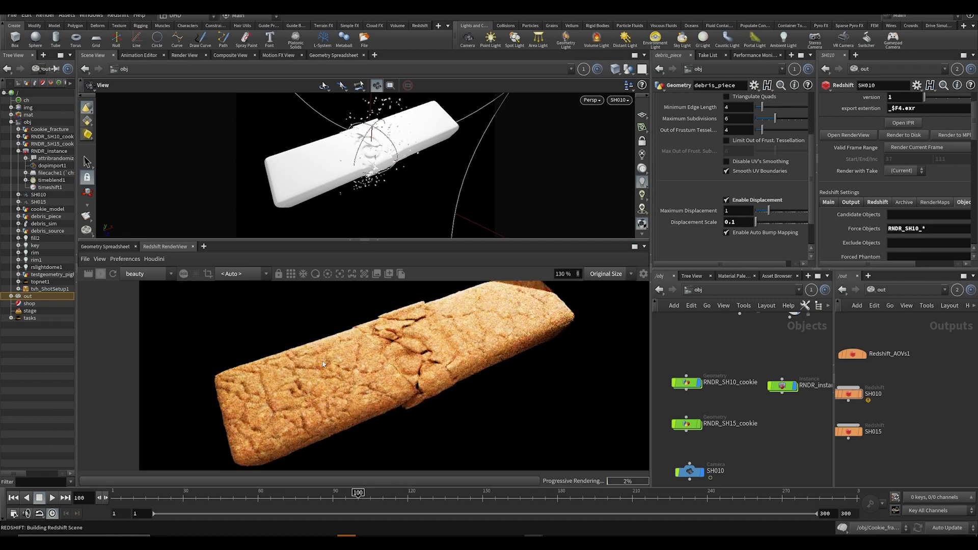
- Inspect the rendered cookie's surface, lower corner and central cracks up close, and save the scene
scroll(423, 363, up, 3)
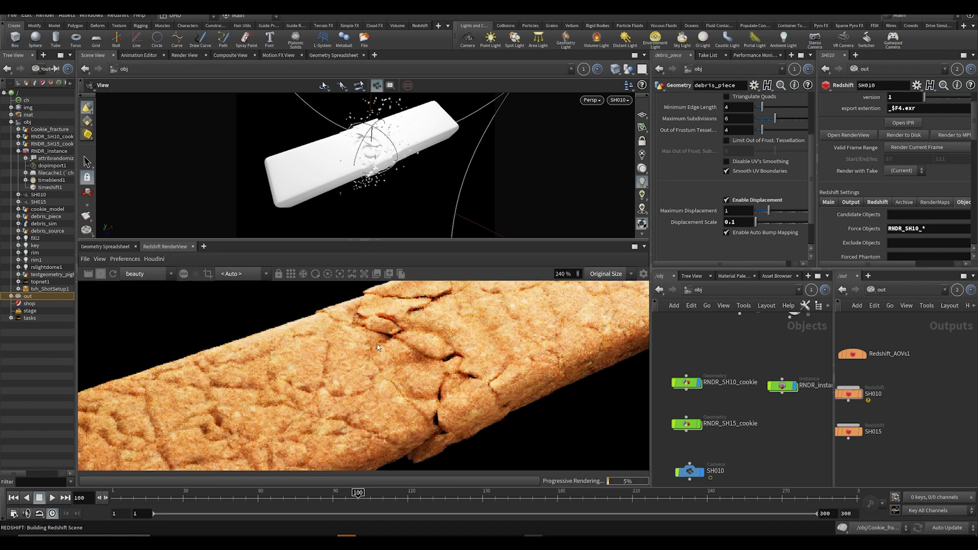
middle_drag(289, 362, 453, 248)
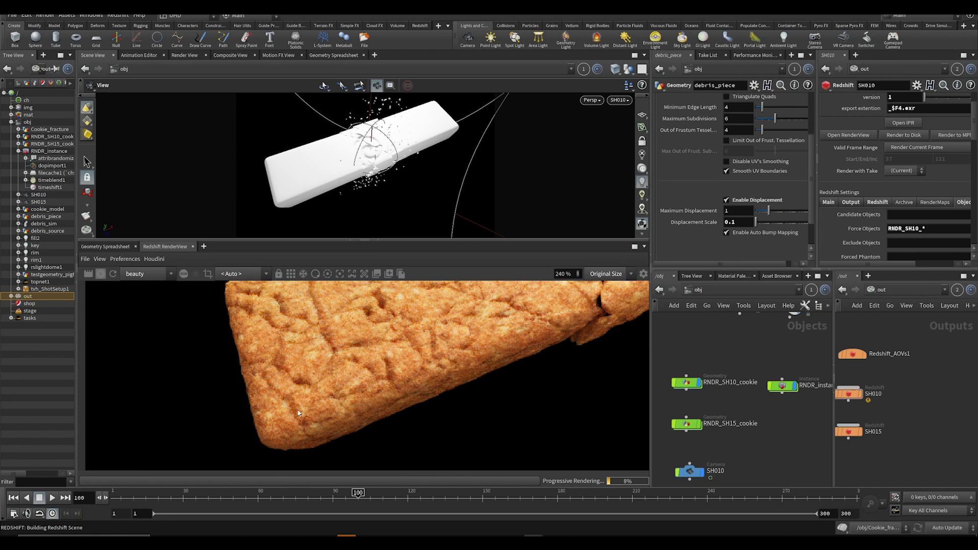
middle_drag(367, 287, 340, 351)
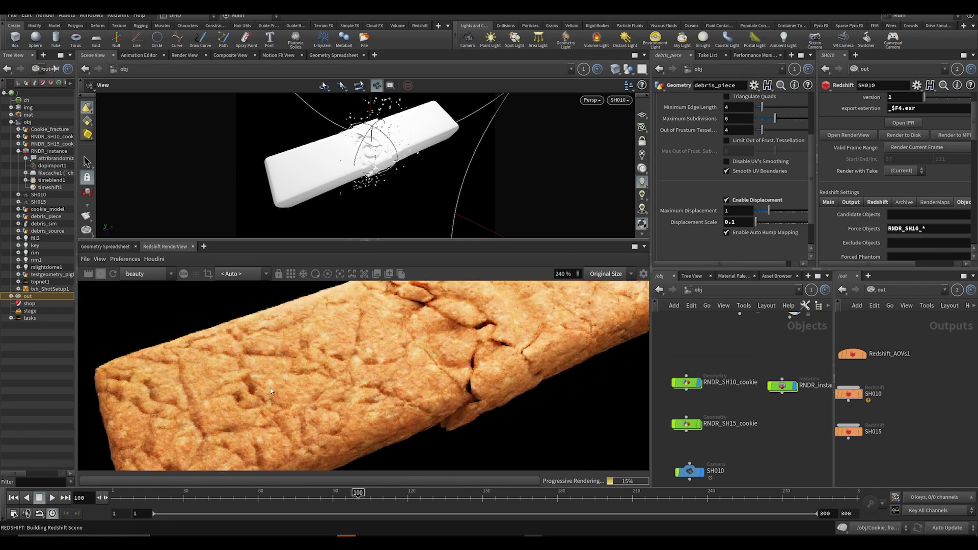
scroll(459, 326, up, 1)
key(ctrl+s)
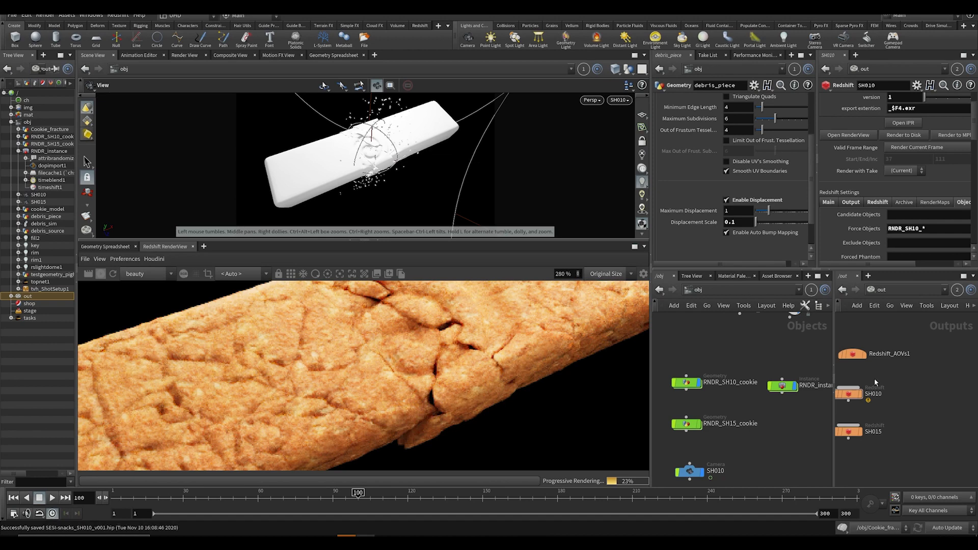
- Enable tessellation in the Redshift object settings of RNDR_SH10_cookie
click(686, 382)
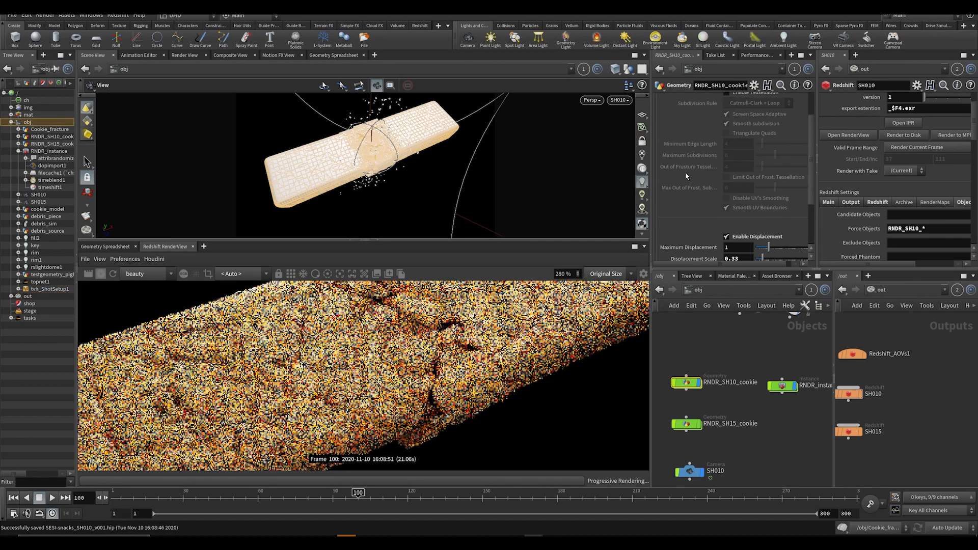
middle_drag(732, 362, 743, 371)
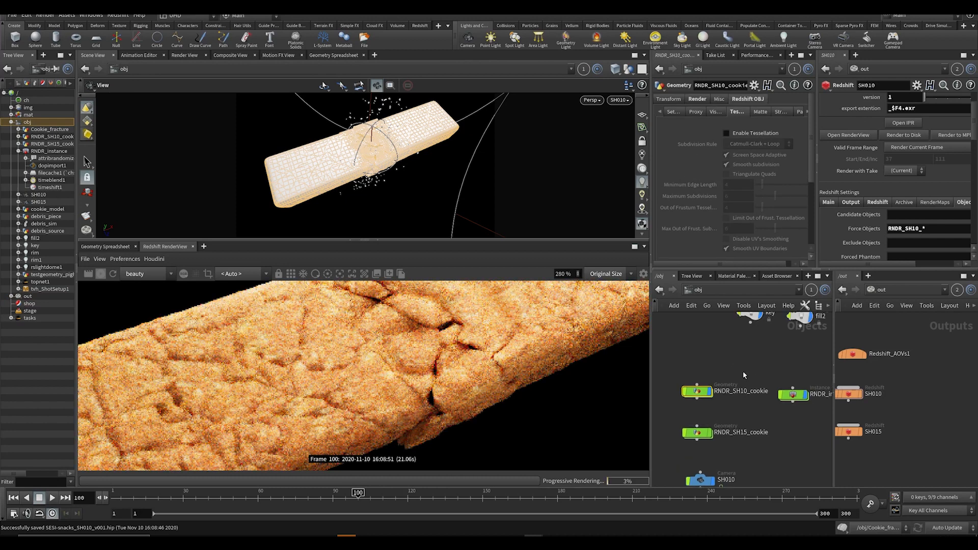
drag(702, 392, 705, 393)
scroll(359, 390, down, 4)
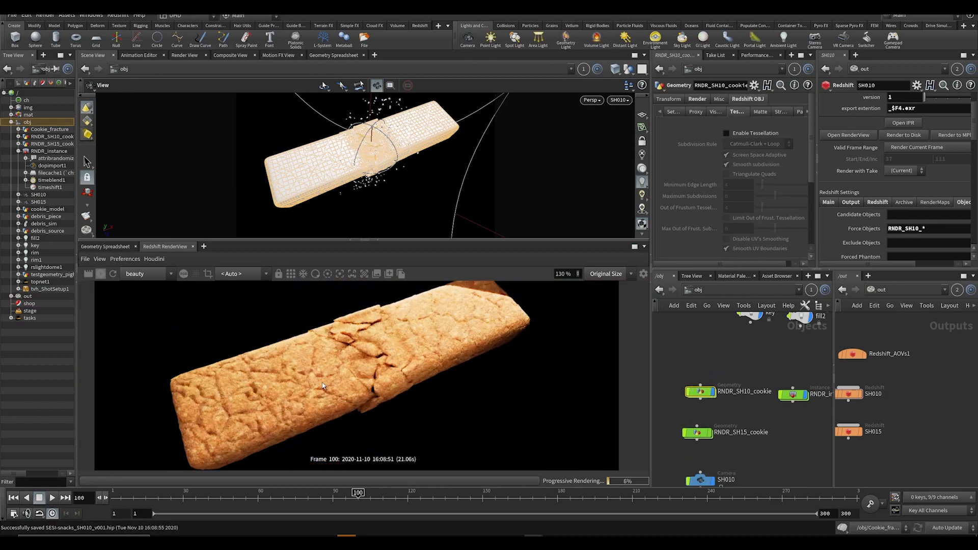
scroll(323, 432, up, 2)
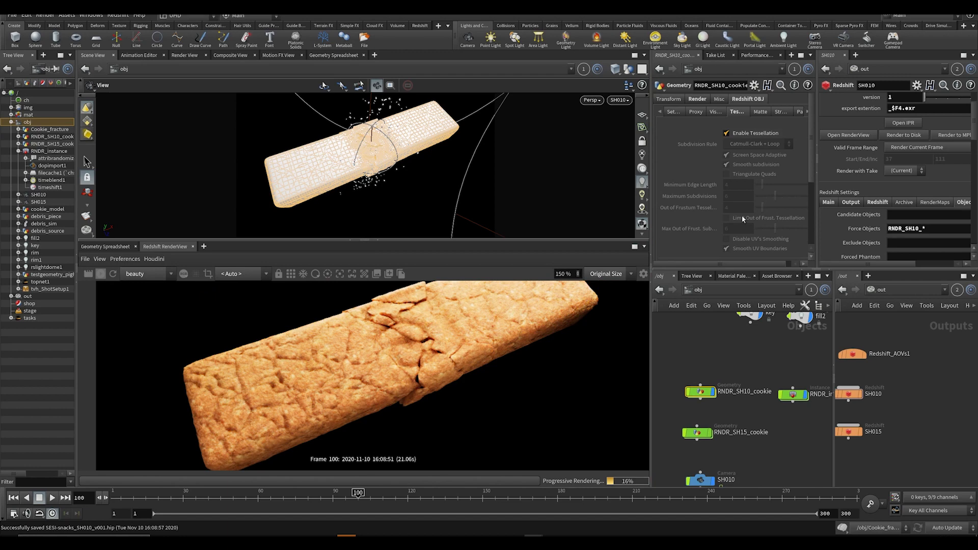
scroll(328, 382, down, 3)
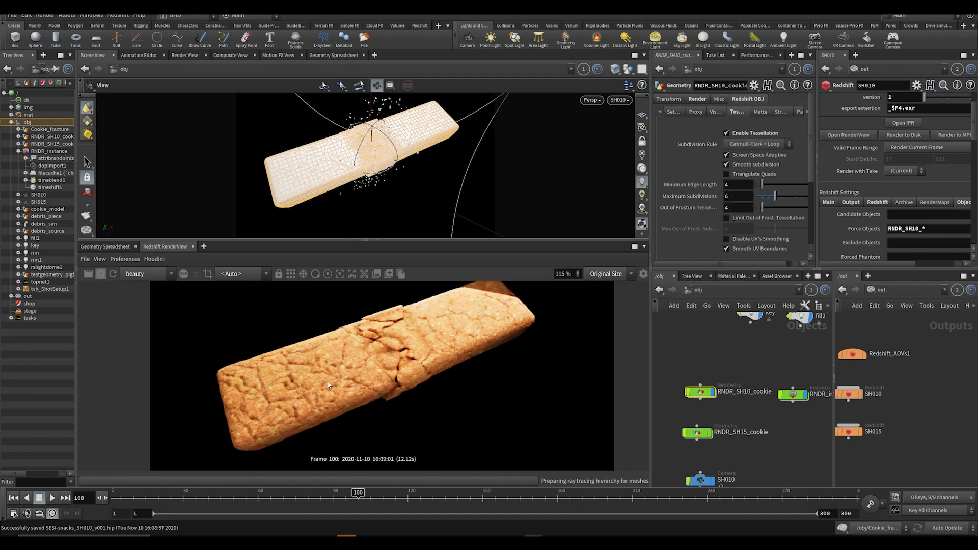
- Inspect the tessellated cookie surface and switch the RenderView from progressive to bucket rendering
scroll(308, 384, up, 5)
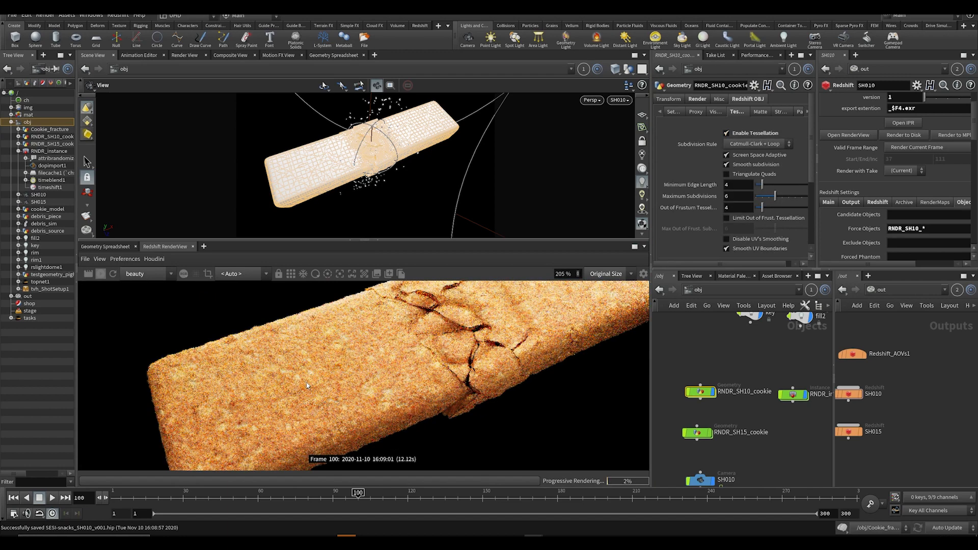
scroll(359, 384, down, 4)
scroll(374, 376, up, 4)
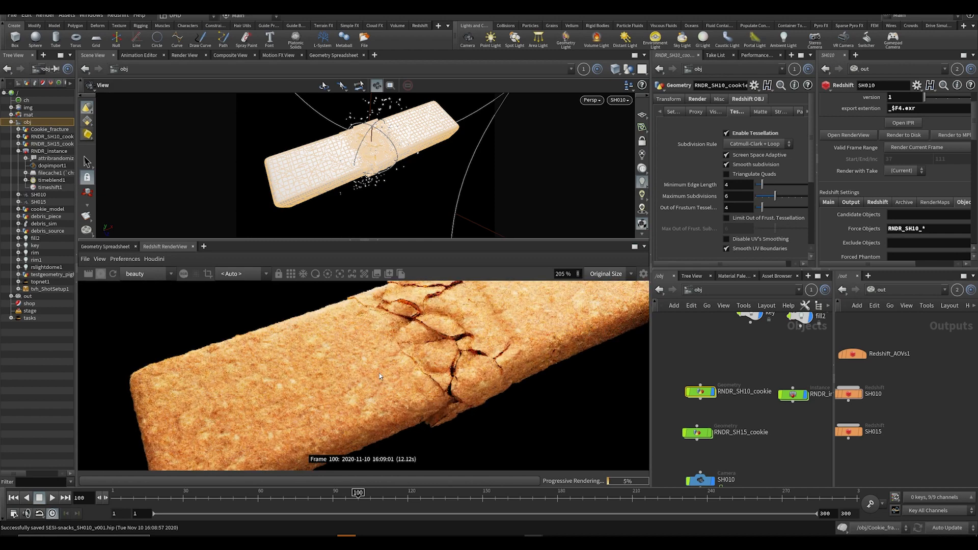
scroll(714, 189, down, 5)
scroll(365, 381, down, 4)
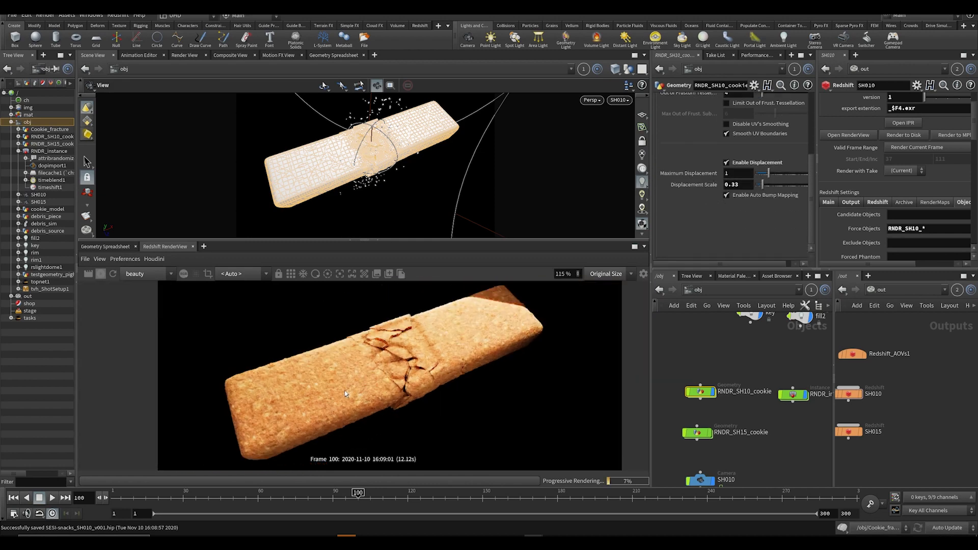
scroll(365, 381, up, 3)
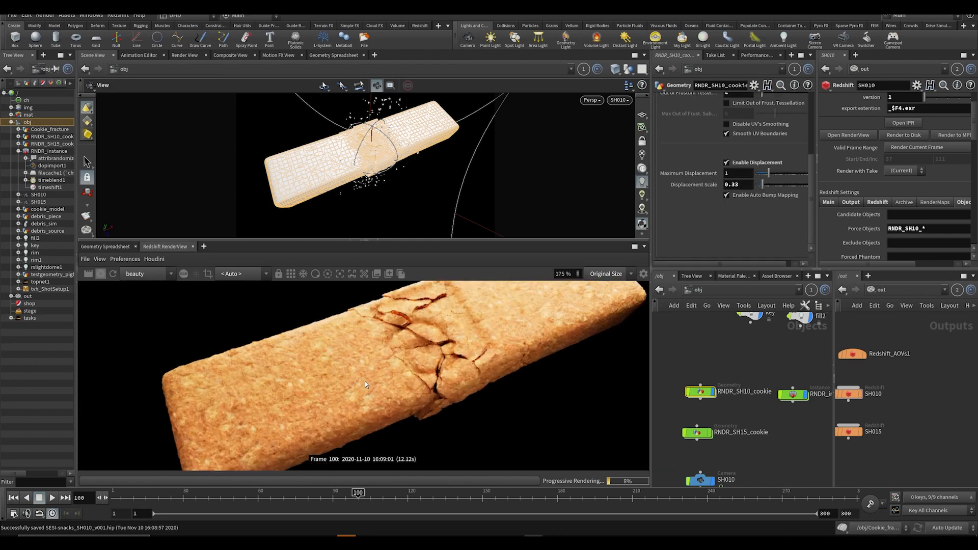
click(291, 274)
scroll(370, 348, up, 1)
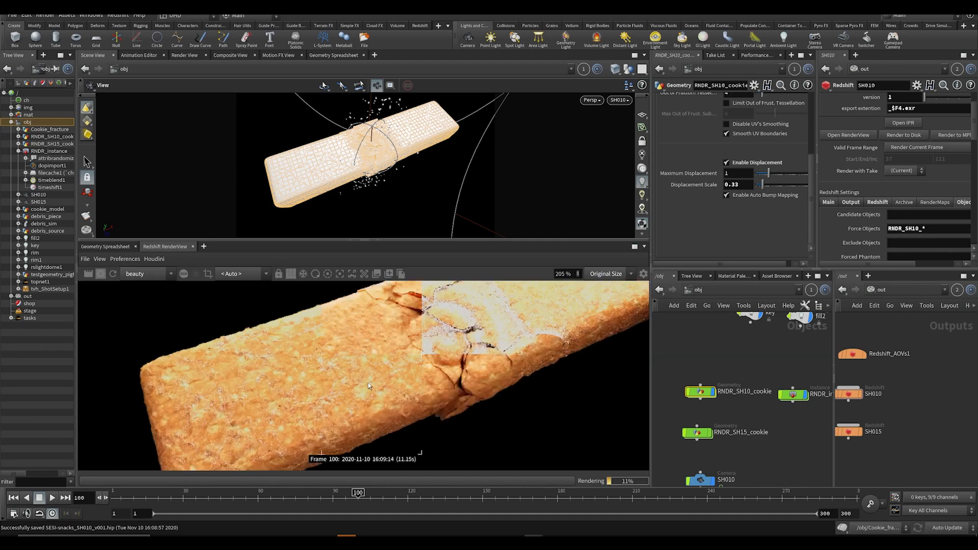
scroll(363, 363, down, 2)
scroll(334, 391, up, 3)
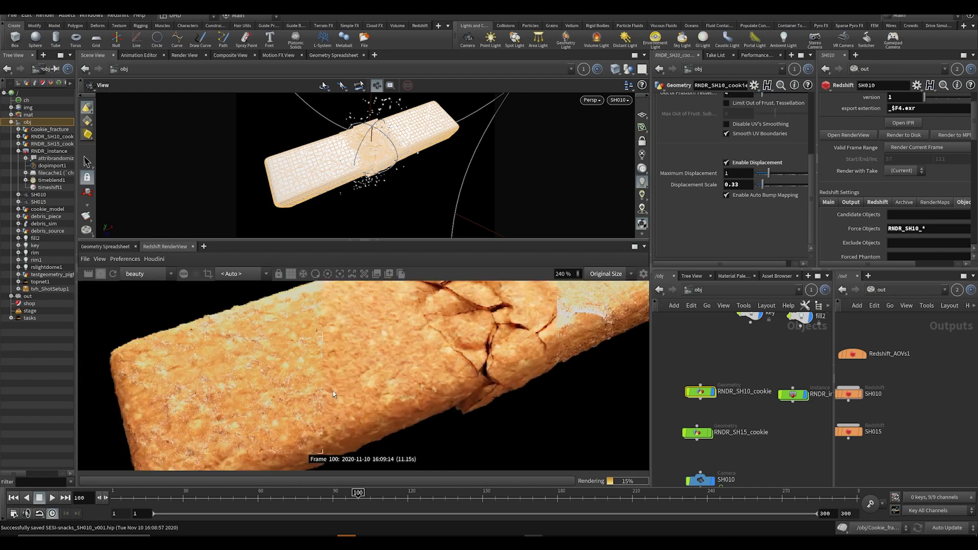
- Try a Displacement Scale of 0.7 on RNDR_SH10_cookie
click(751, 184)
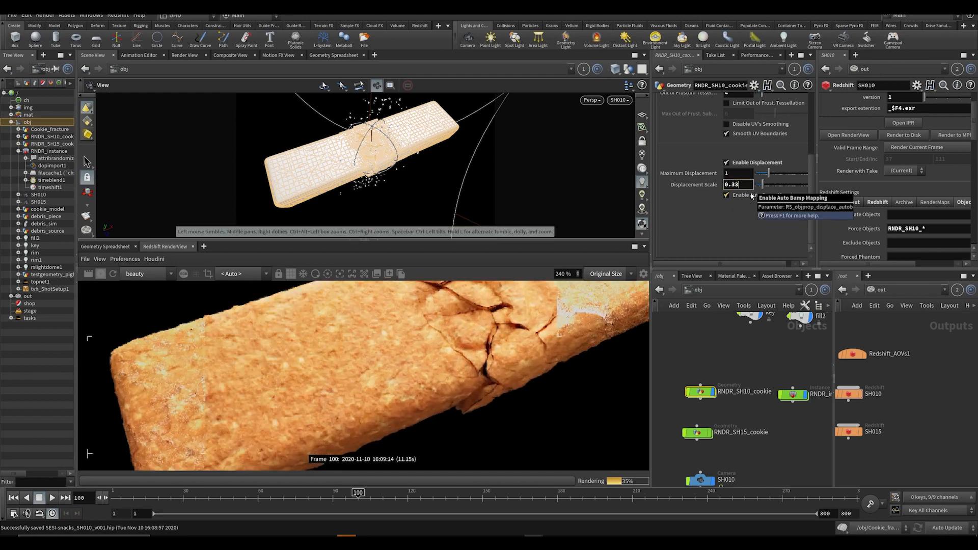
text(0.7)
key(Return)
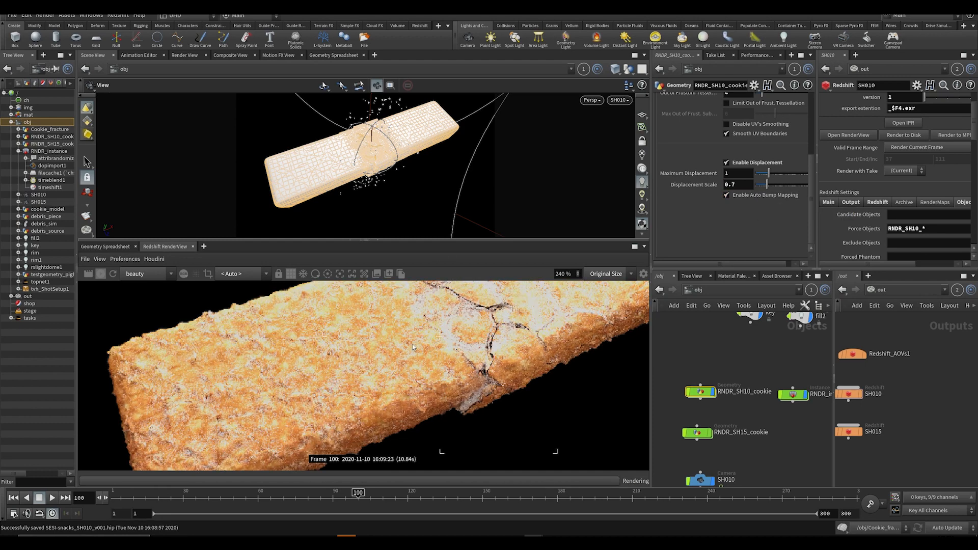
- Set RNDR_SH10_cookie's Displacement Scale to 0.4, check the cracks in the render, and save the scene
click(745, 186)
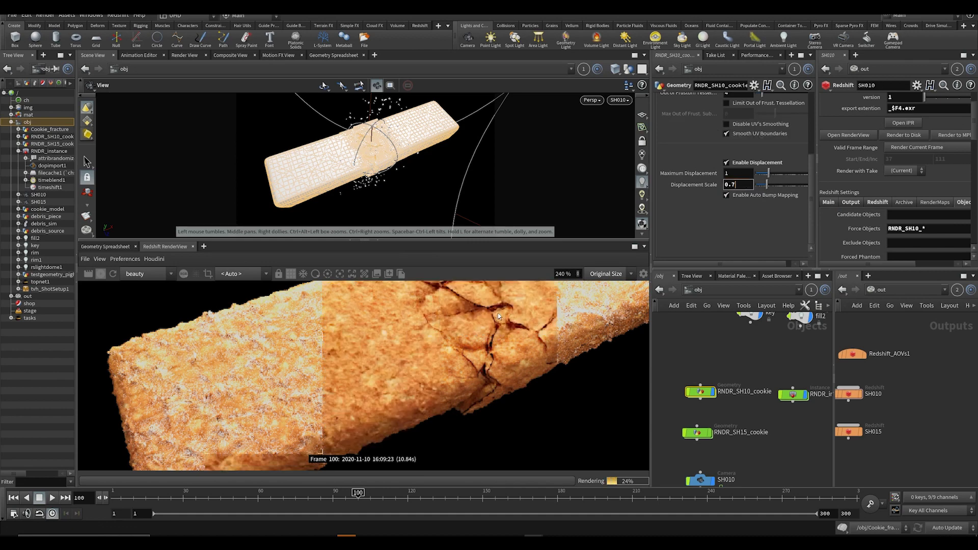
text(0.4)
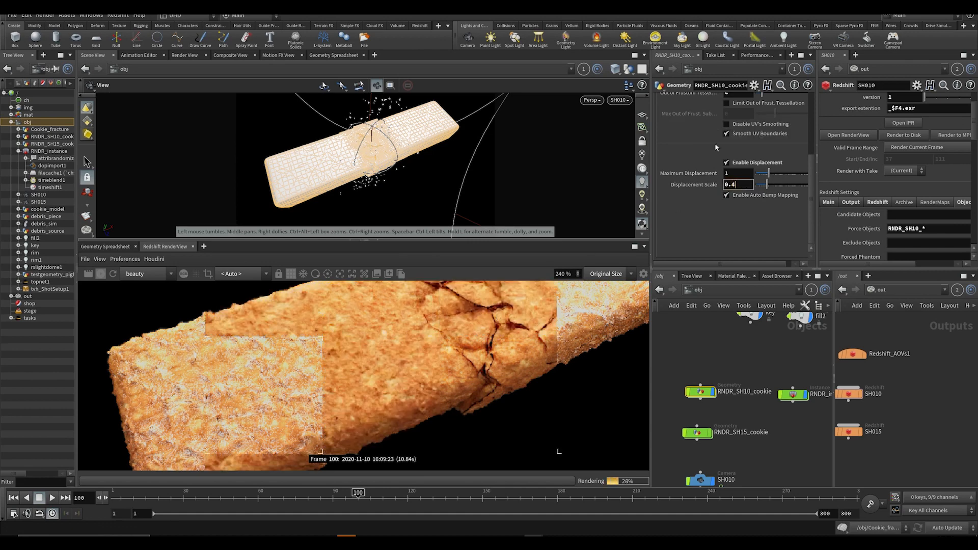
key(Return)
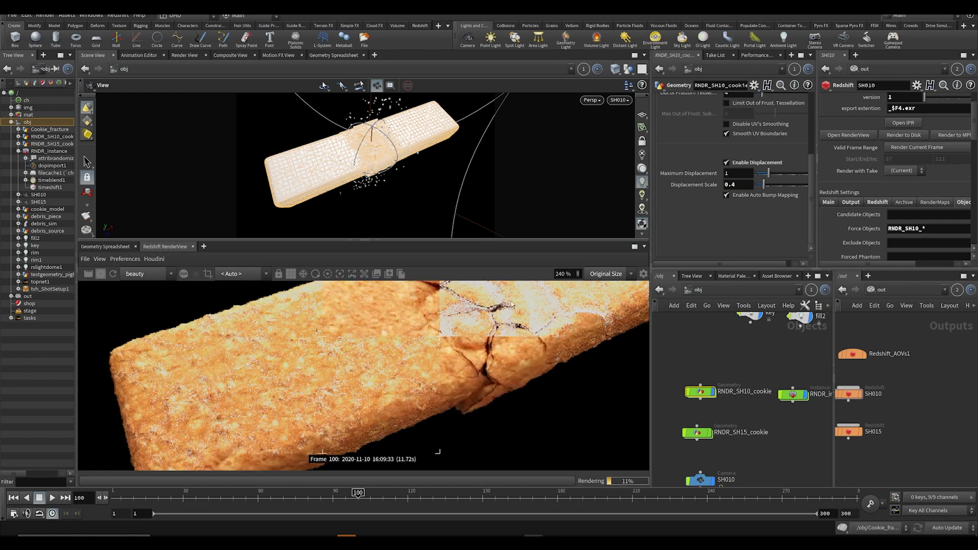
scroll(469, 315, down, 3)
scroll(471, 357, up, 4)
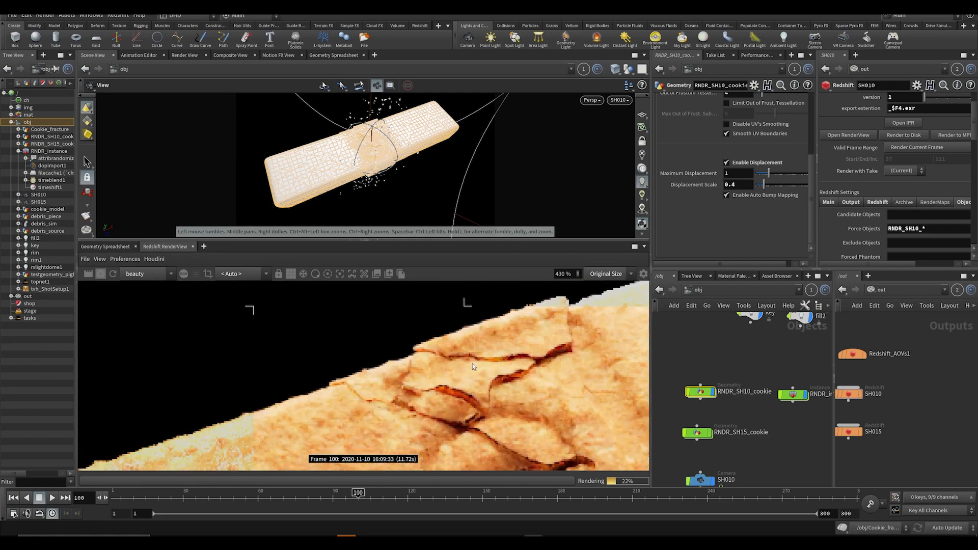
key(ctrl+s)
scroll(483, 401, down, 5)
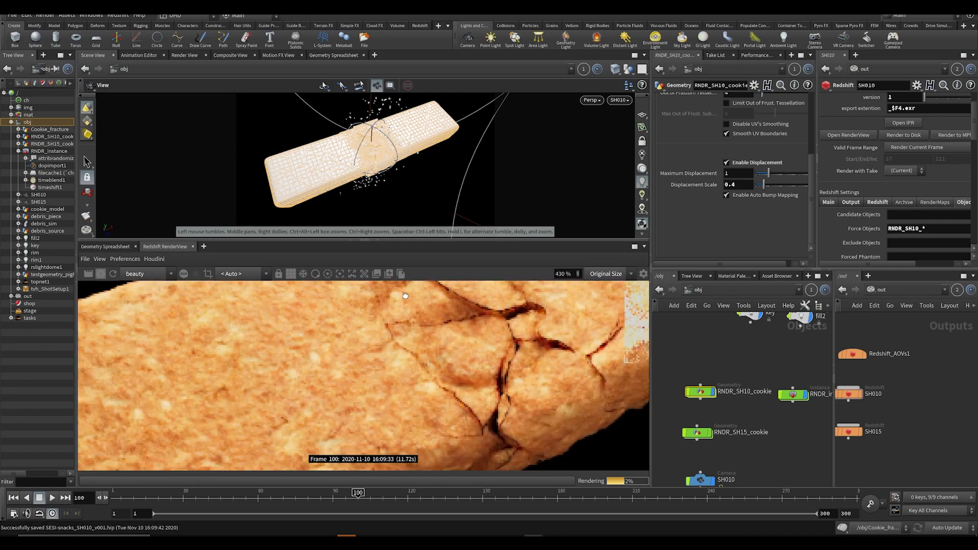
- Set RNDR_SH10_cookie's Displacement Scale to 0.3 and examine the cracks in the updated render
double_click(735, 186)
text(0.3)
key(Return)
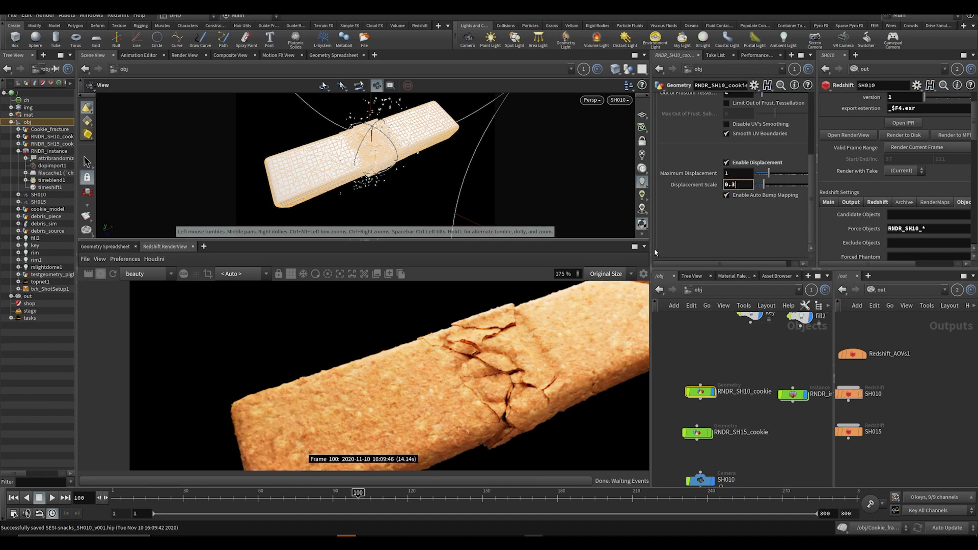
scroll(468, 390, up, 3)
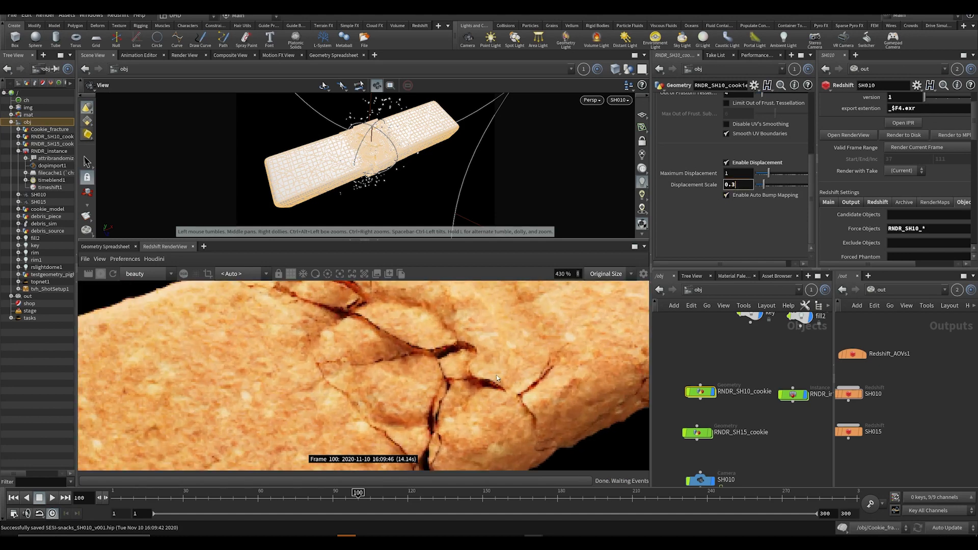
scroll(497, 377, down, 2)
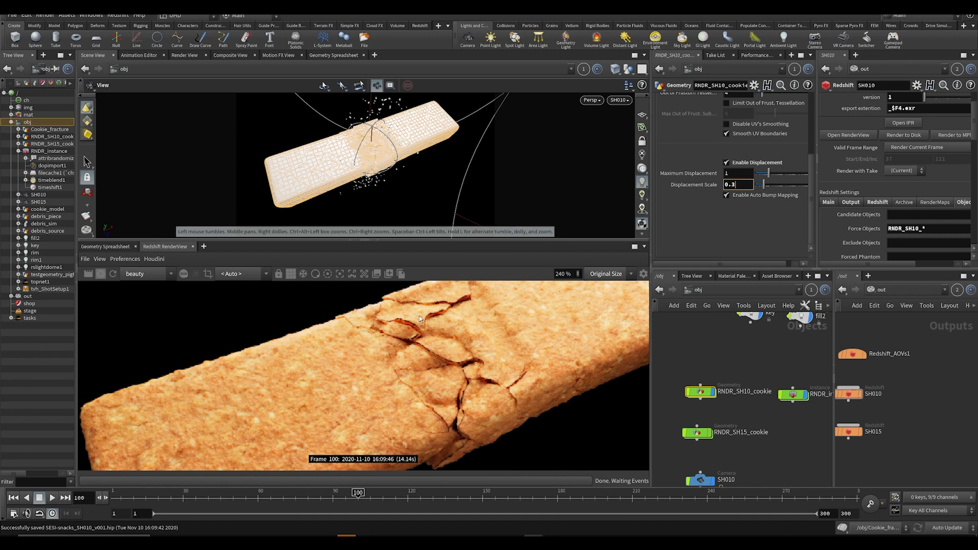
scroll(377, 392, down, 2)
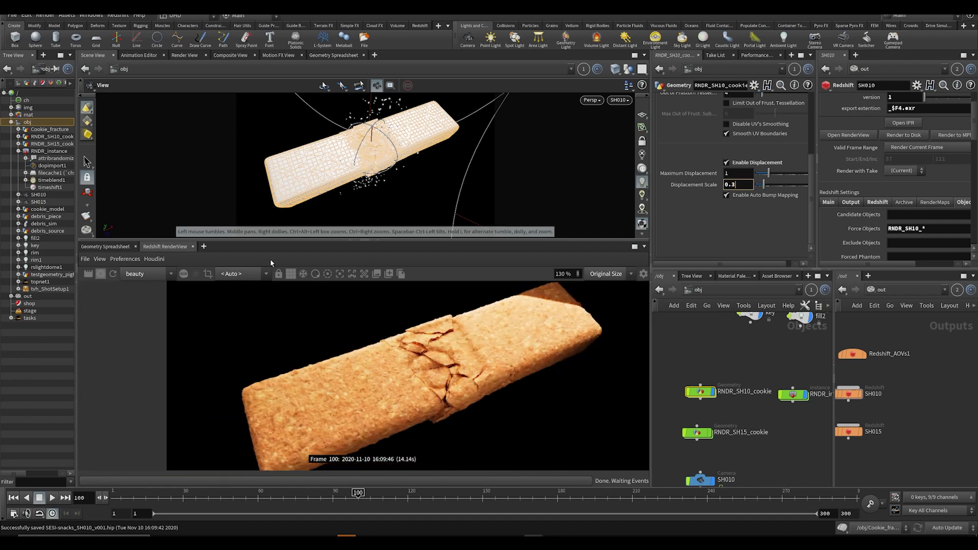
- Stop the live render, open the Cookie_fracture network from the object level, and save the scene
click(113, 275)
scroll(656, 339, down, 5)
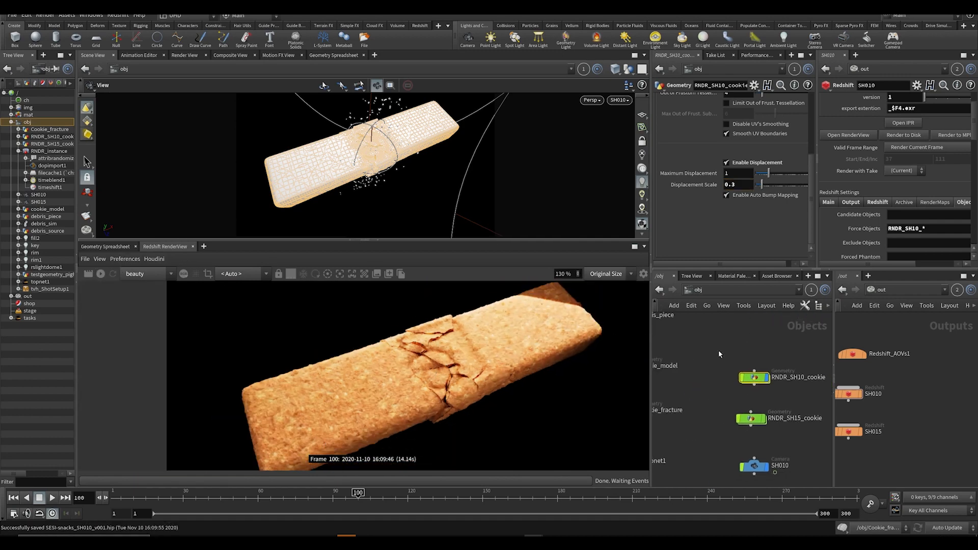
scroll(741, 428, down, 5)
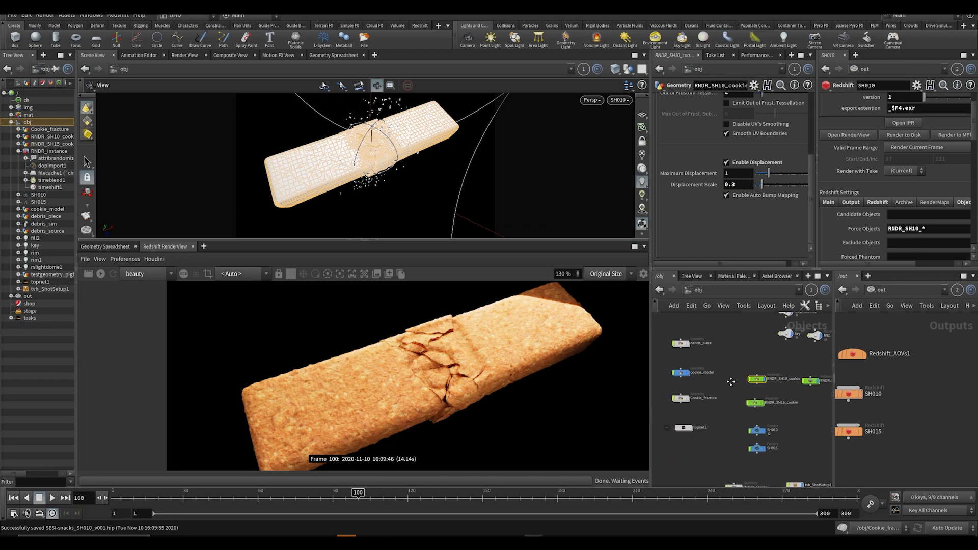
double_click(680, 398)
scroll(748, 383, up, 5)
key(ctrl+s)
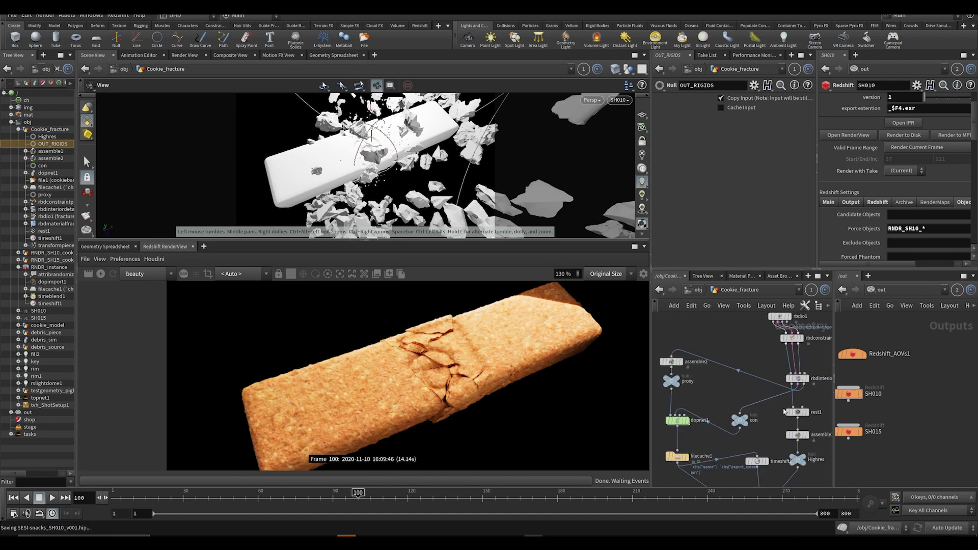
- Enable Connect Inside Edges on assemble1 in Cookie_fracture, restart the live render, and examine the cracks
click(744, 397)
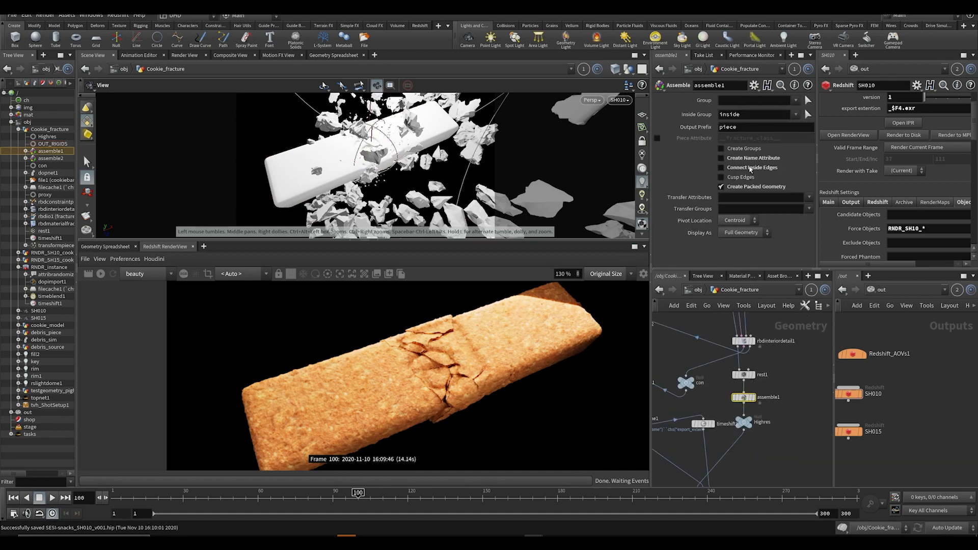
click(100, 274)
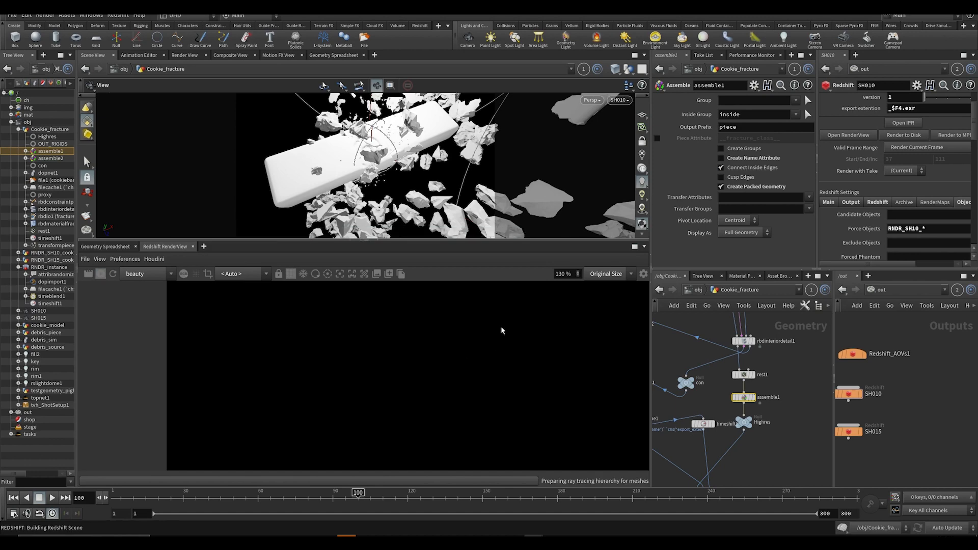
scroll(428, 371, up, 3)
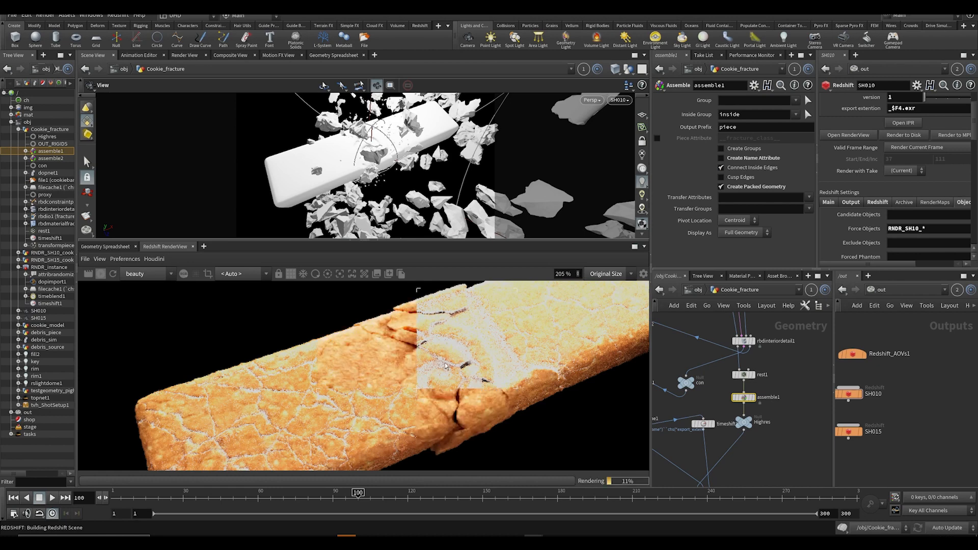
scroll(432, 332, up, 2)
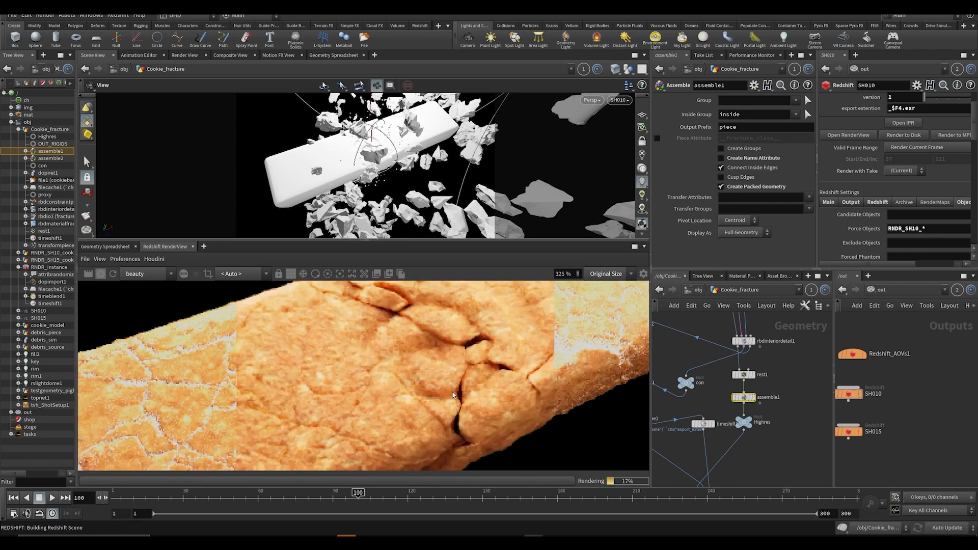
scroll(459, 337, down, 3)
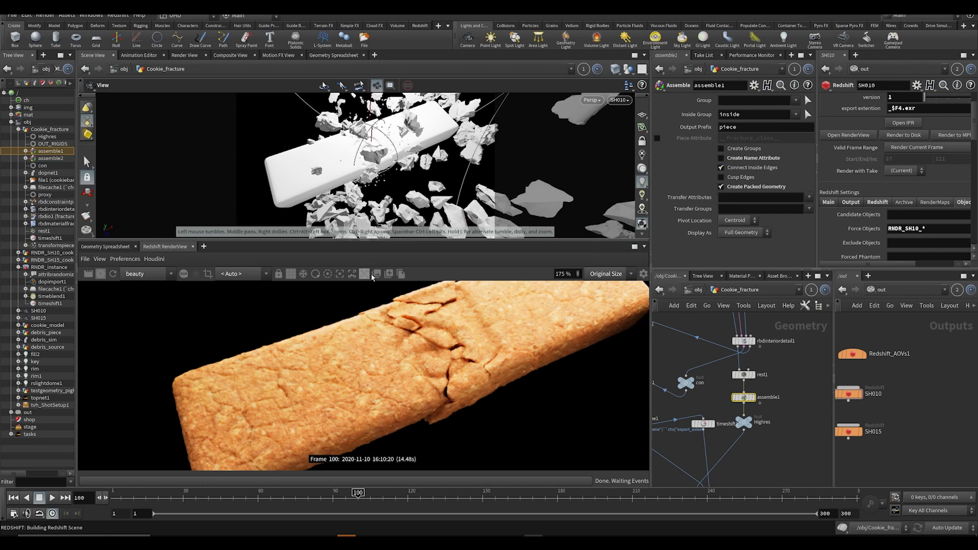
- Store a render snapshot and try assemble1 without Connect Inside Edges to compare the cracks
click(389, 274)
click(721, 168)
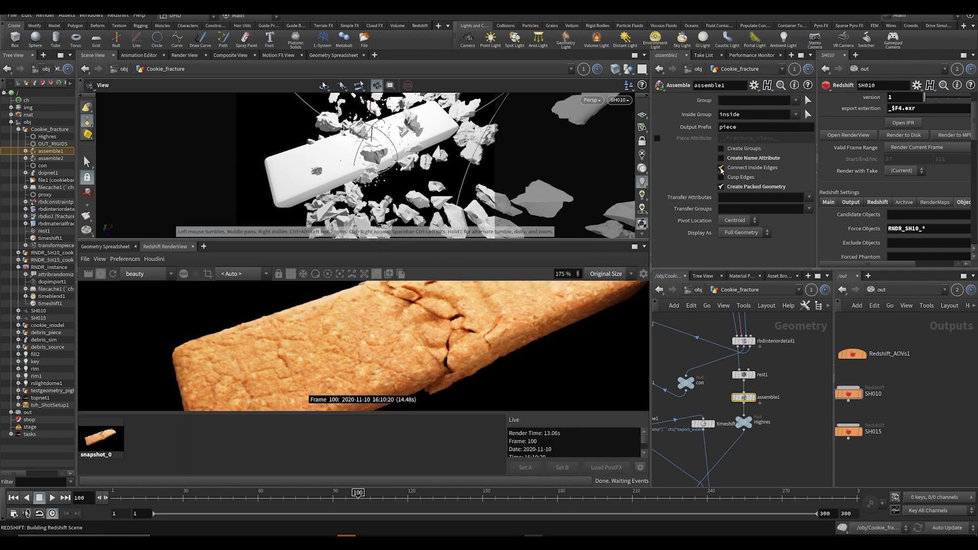
click(109, 274)
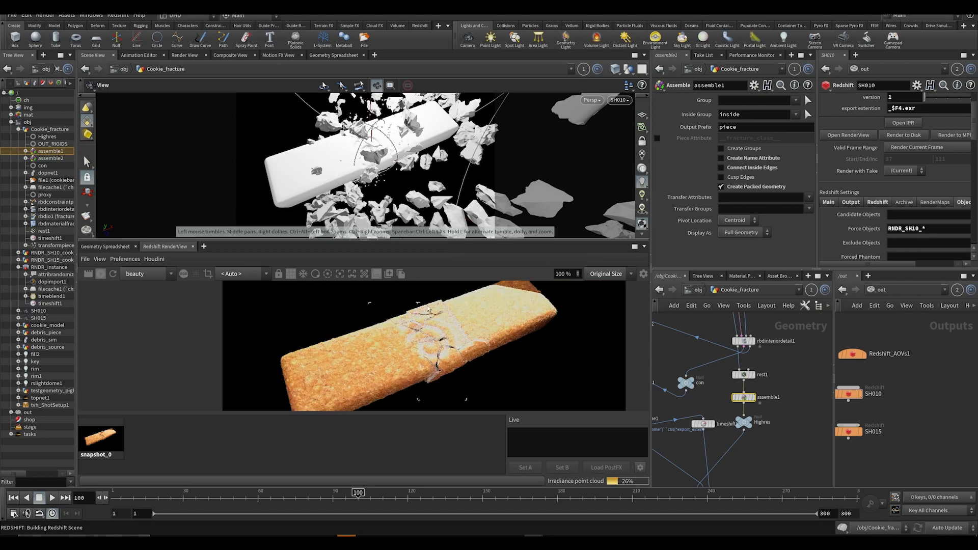
scroll(430, 345, up, 5)
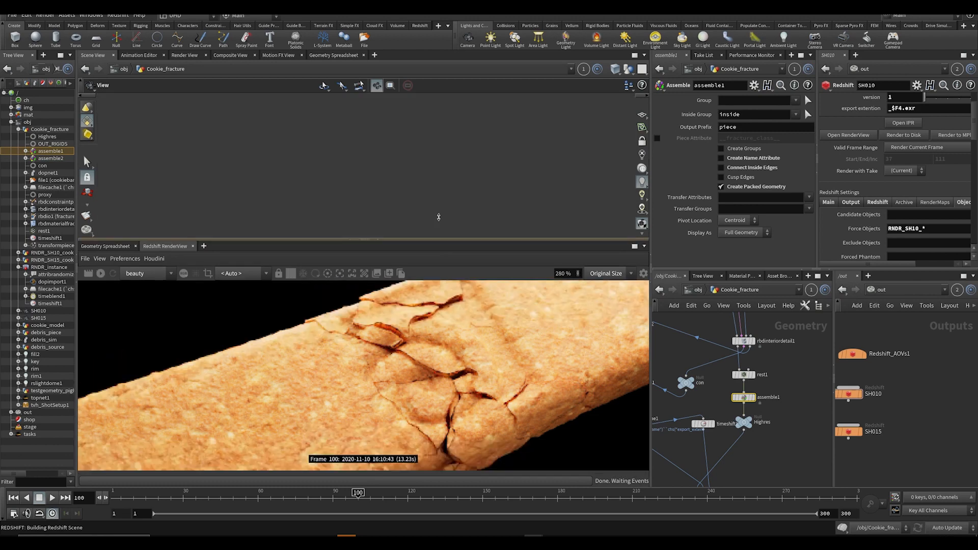
drag(443, 246, 443, 222)
scroll(441, 380, up, 3)
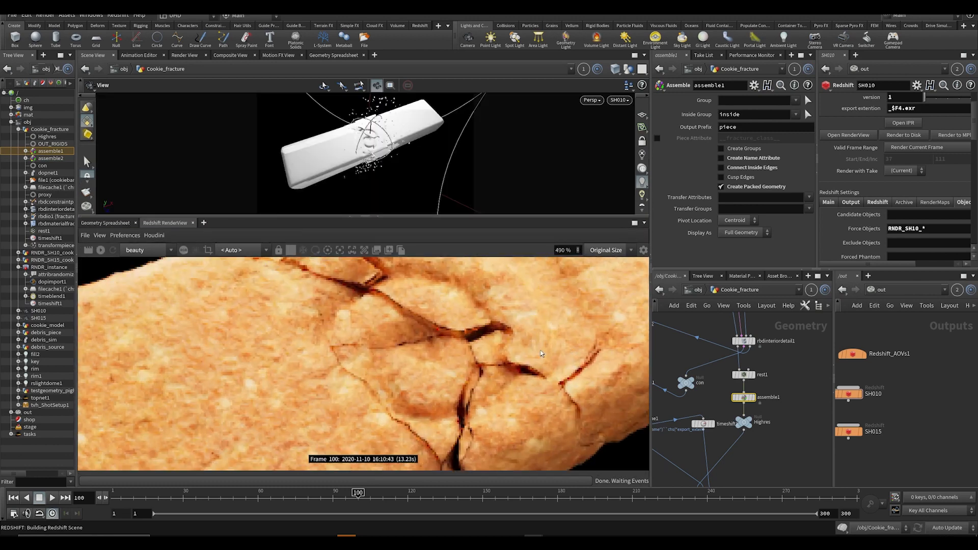
- Re-enable Connect Inside Edges on assemble1, return to the object level, and save the scene
scroll(324, 261, down, 5)
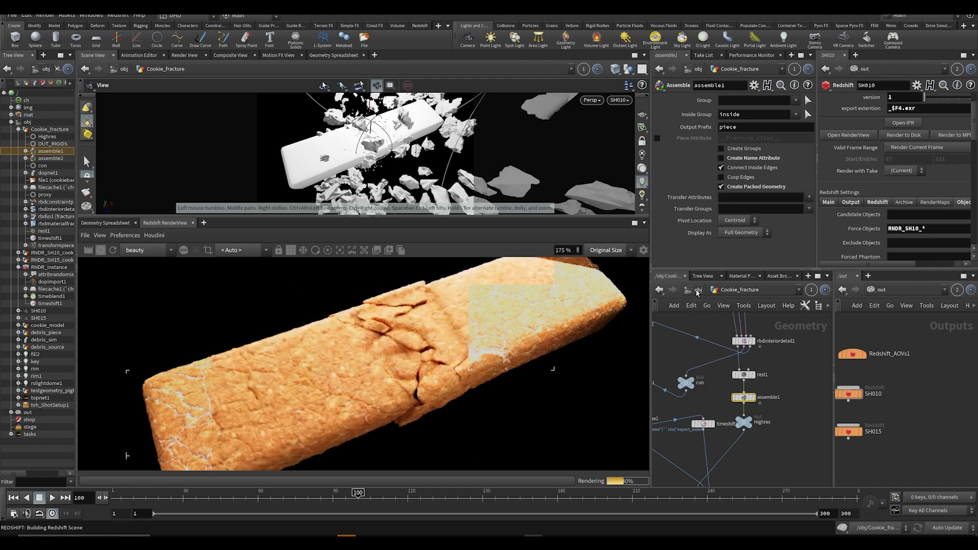
key(u)
key(ctrl+s)
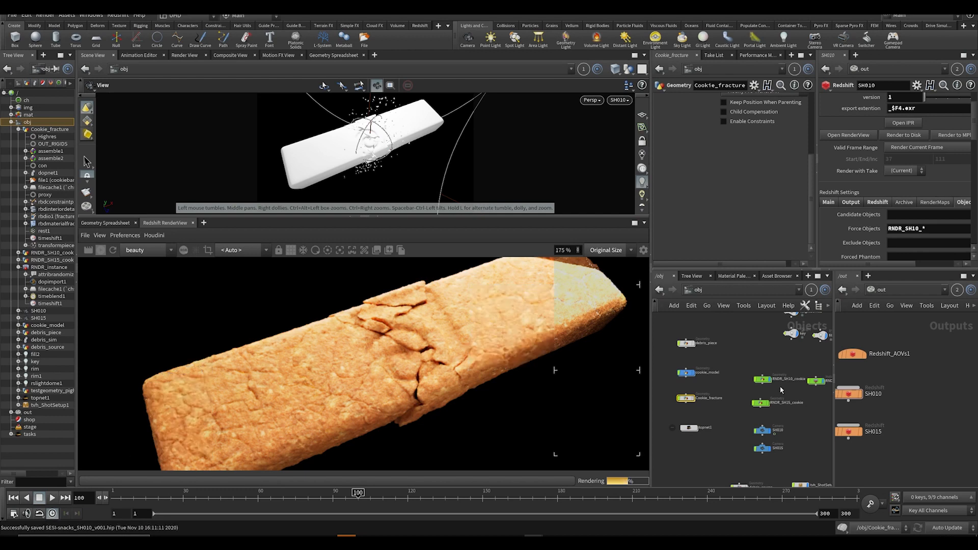
- Disable Smooth subdivision in RNDR_SH10_cookie's tessellation settings and examine the cookie surface in the render
click(711, 379)
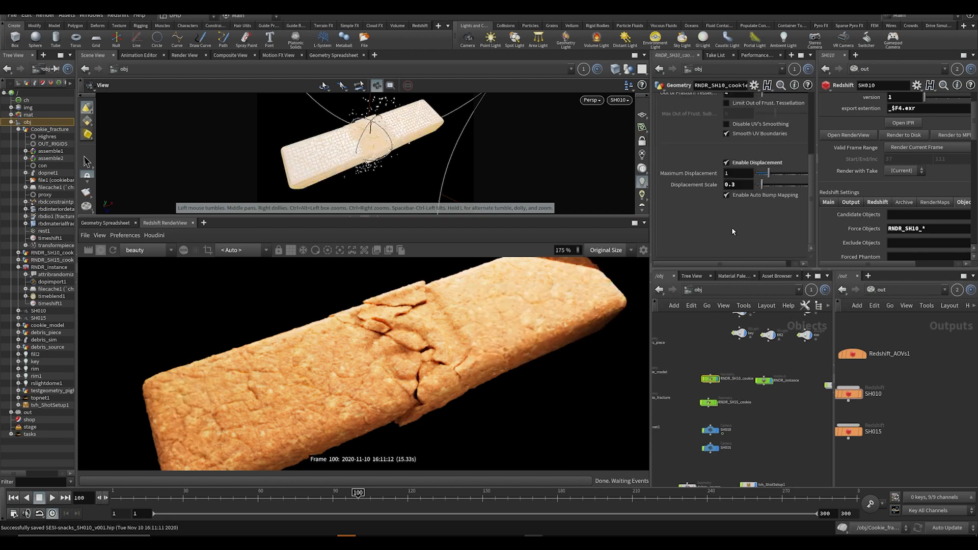
scroll(727, 157, up, 2)
scroll(728, 161, up, 3)
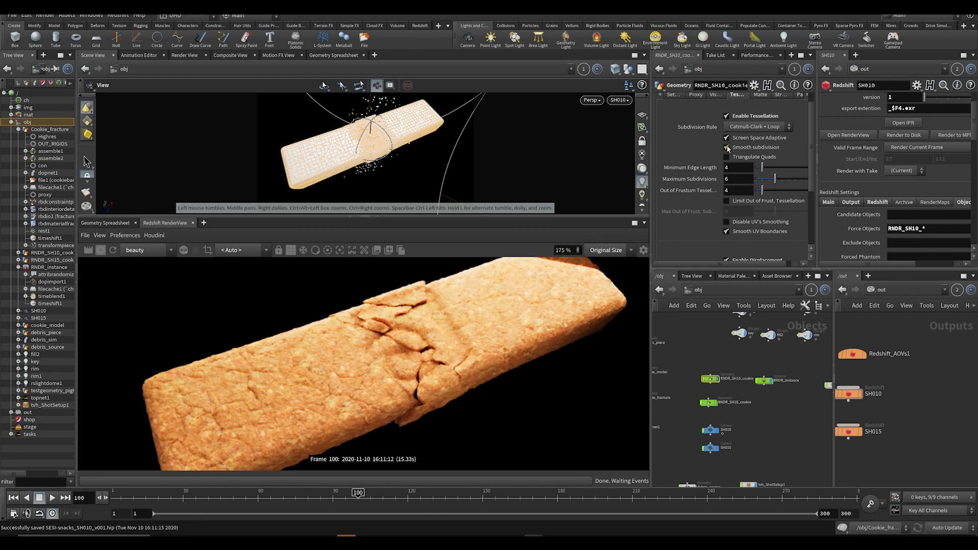
click(727, 149)
scroll(325, 388, up, 3)
scroll(323, 391, down, 4)
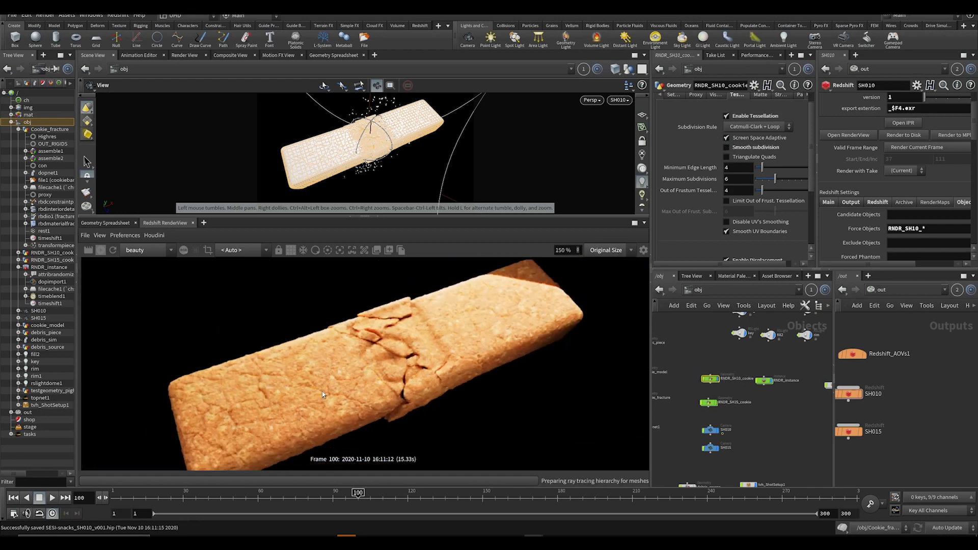
drag(322, 391, 386, 345)
scroll(372, 362, up, 2)
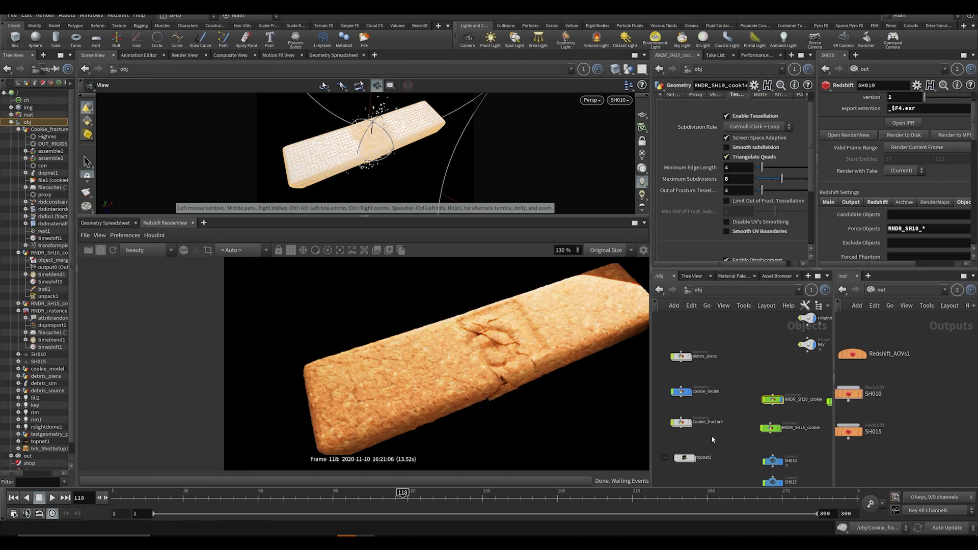
- Open Cookie_fracture to review assemble1, save the scene, and examine the cracks in the frame 118 render
click(682, 393)
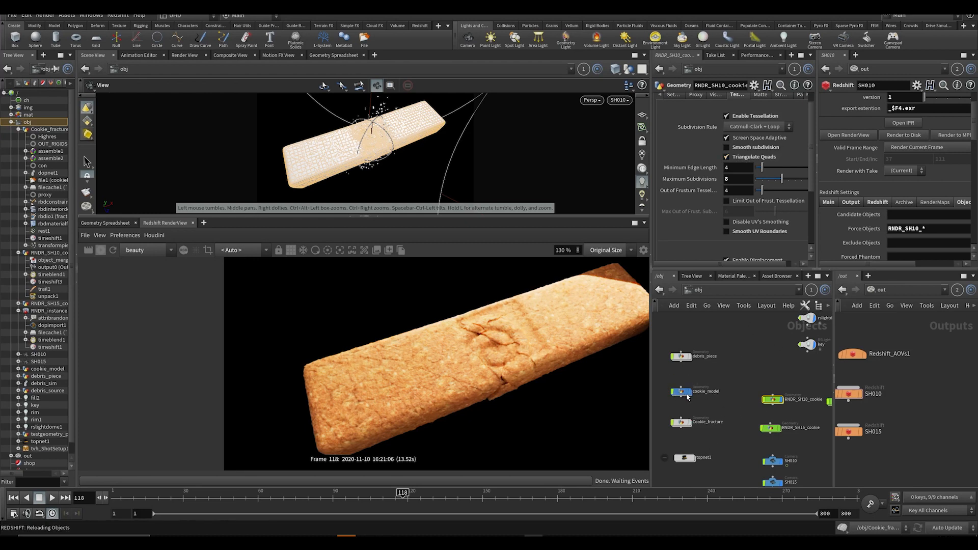
click(688, 428)
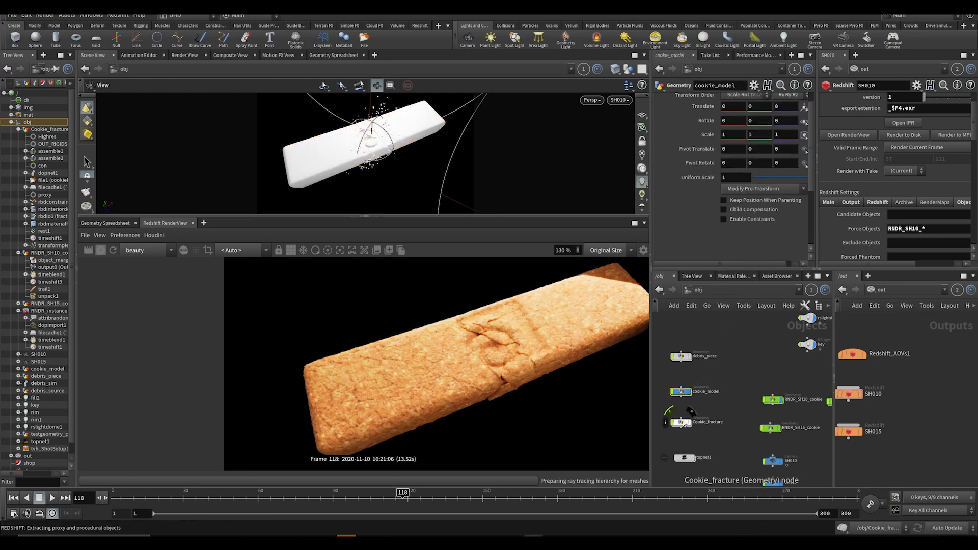
double_click(682, 423)
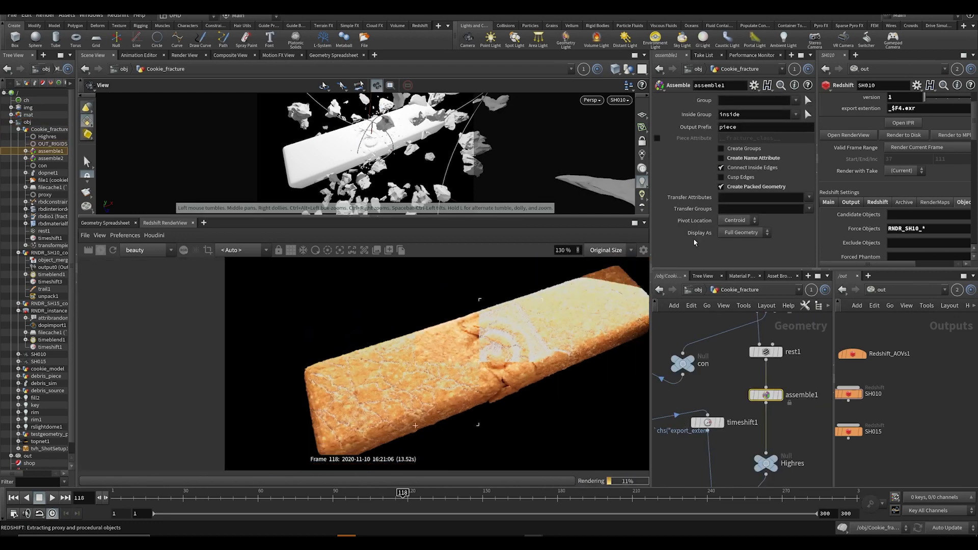
scroll(603, 400, up, 3)
key(ctrl+s)
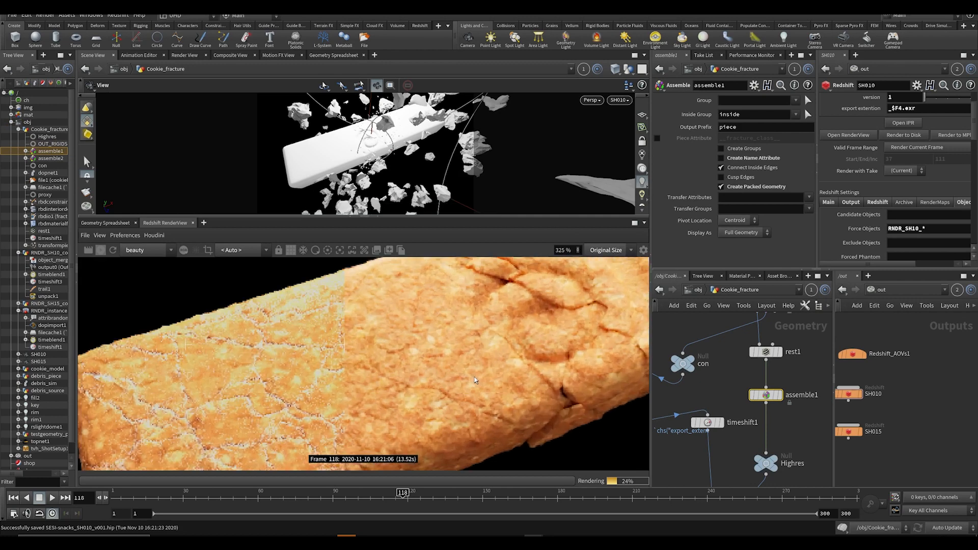
scroll(392, 389, down, 2)
scroll(393, 389, up, 2)
scroll(392, 388, down, 2)
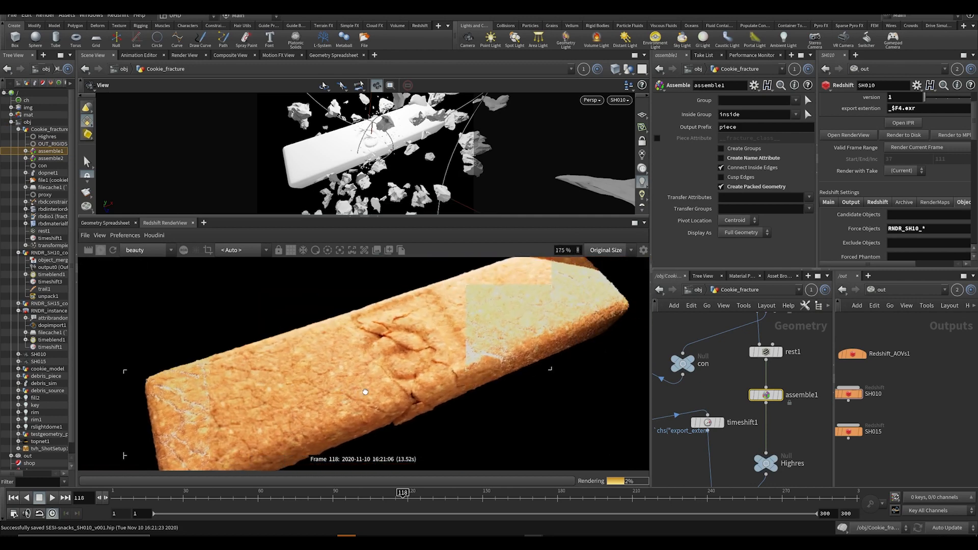
scroll(460, 360, up, 5)
scroll(459, 360, down, 4)
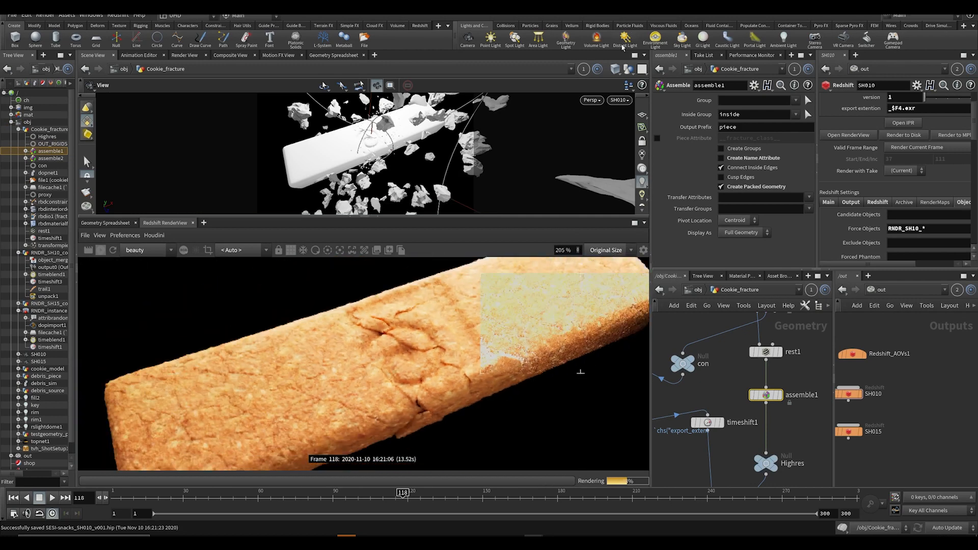
- Switch the viewport to the SH015 camera and render the SH015 ROP in the RenderView
click(619, 100)
click(628, 154)
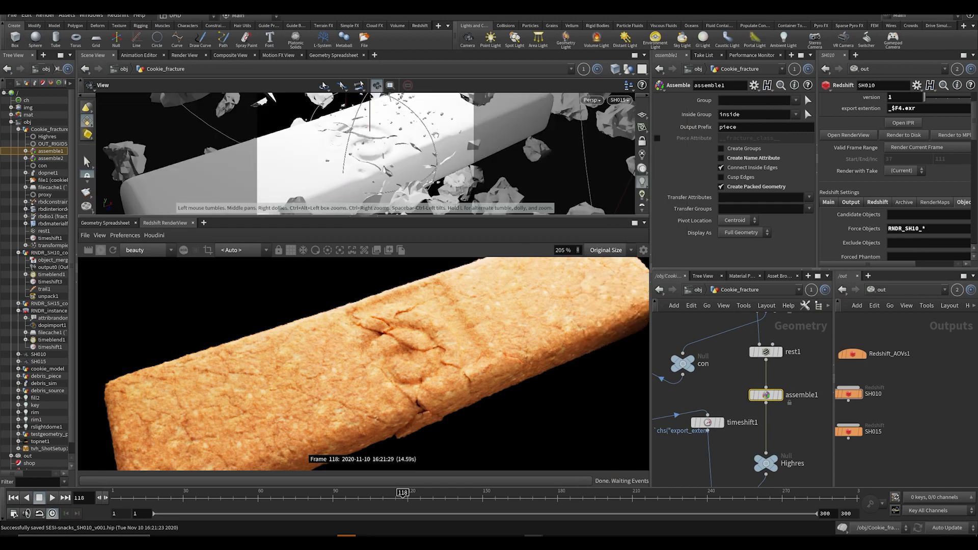
click(154, 235)
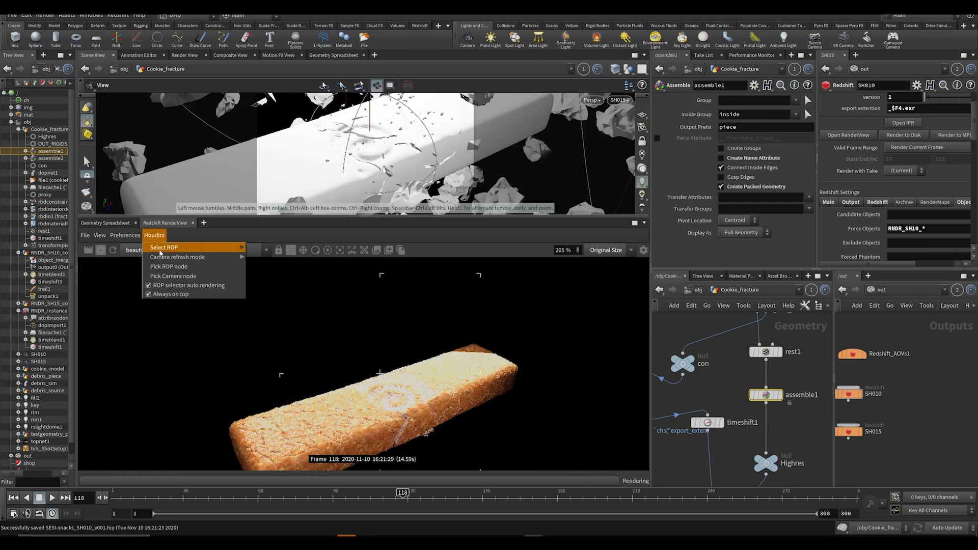
click(275, 256)
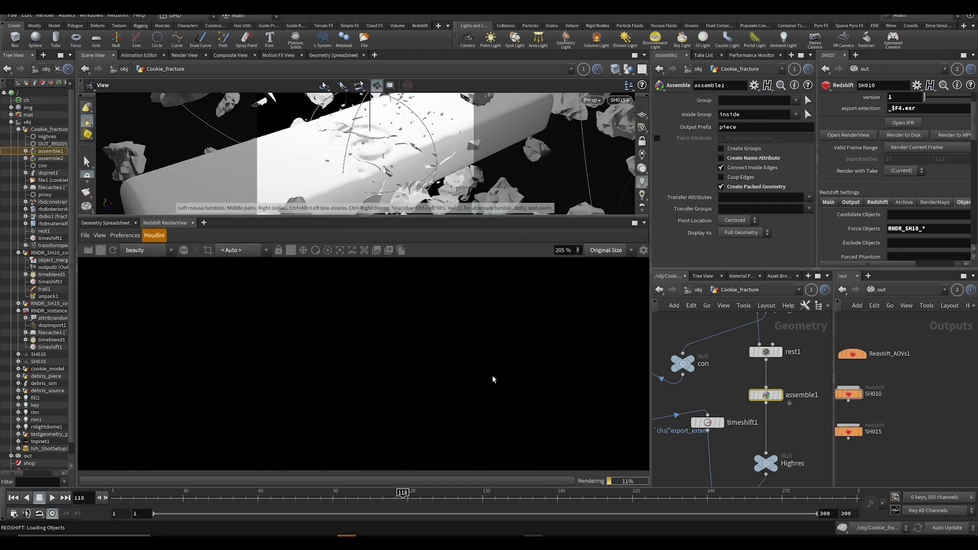
scroll(437, 376, down, 3)
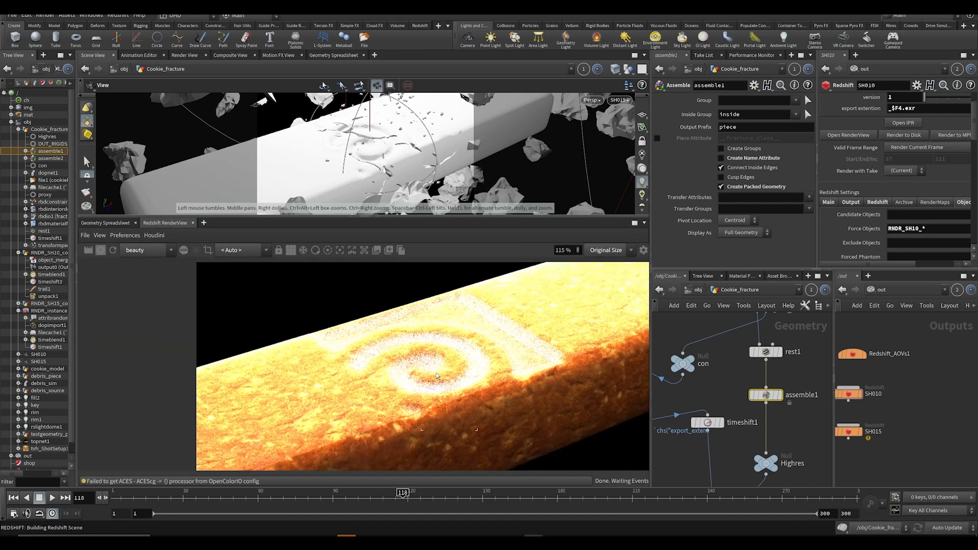
- Set the RenderView's OCIO view transform to Rec.709 (ACES)
click(644, 250)
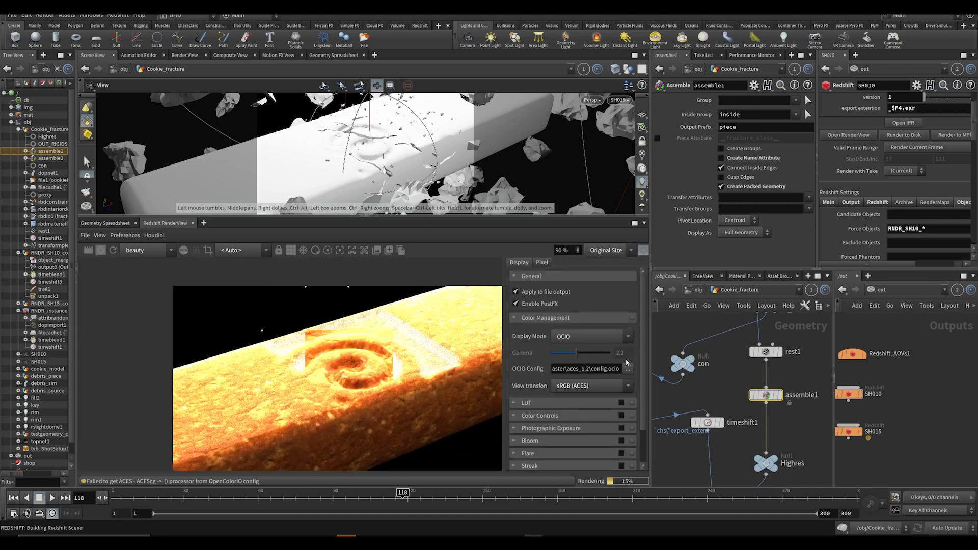
click(593, 386)
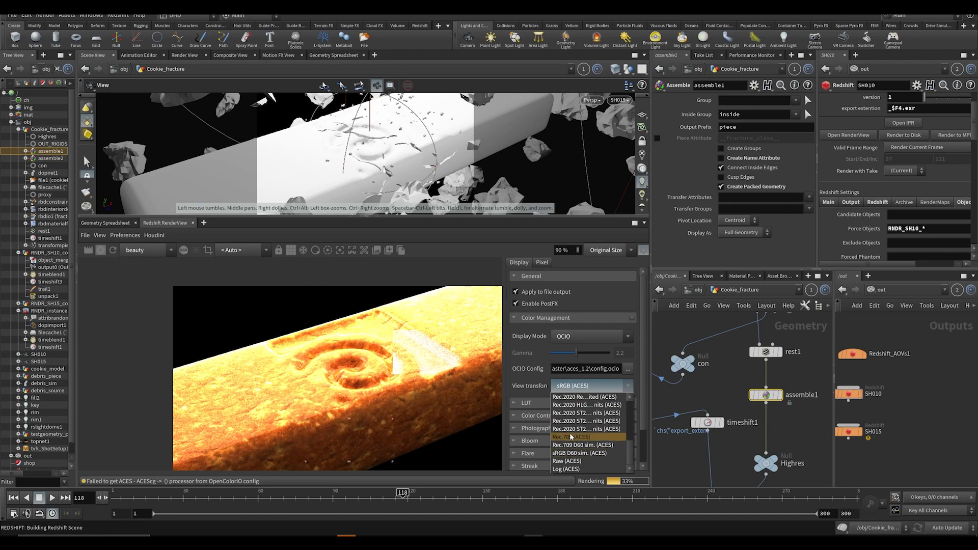
click(571, 437)
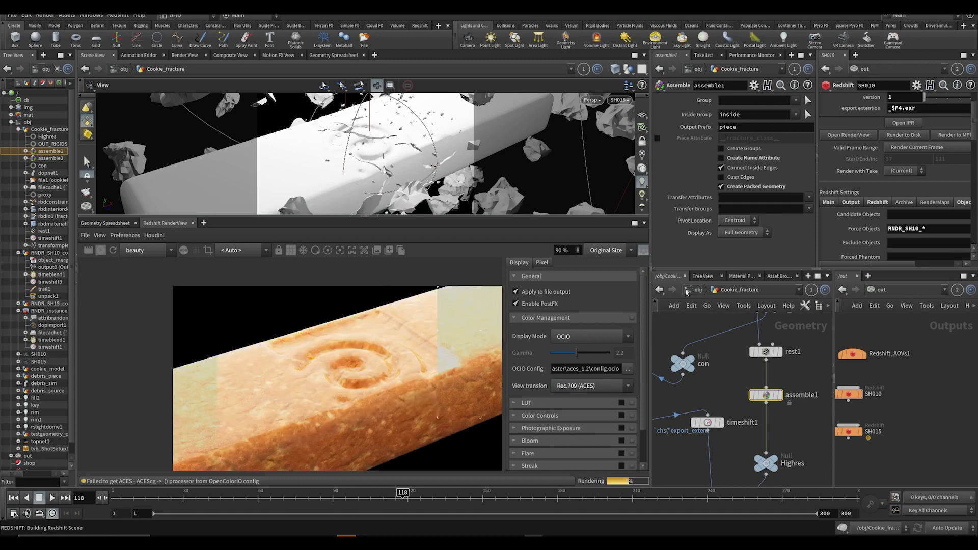
- Enable tessellation and displacement in the Redshift object settings of RNDR_SH15_cookie
key(u)
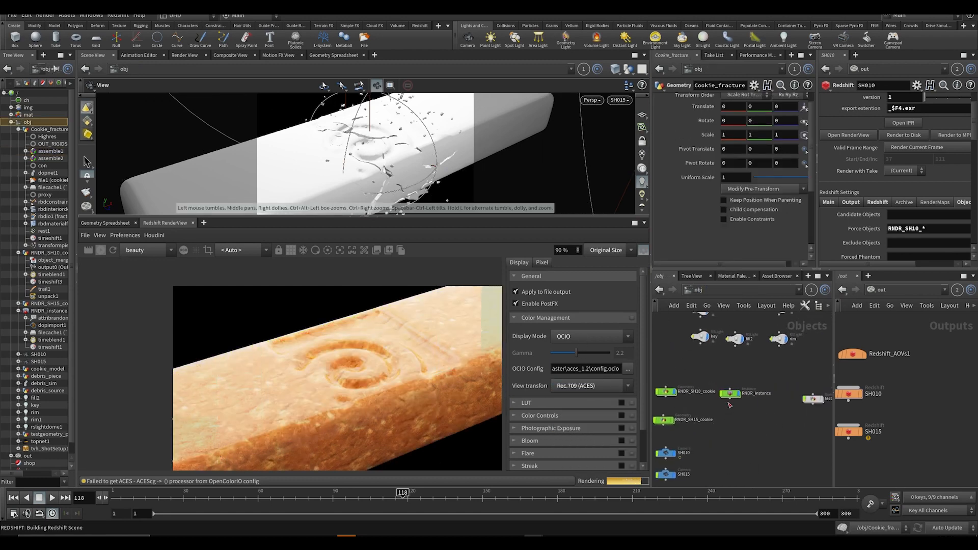
click(682, 414)
scroll(738, 97, up, 3)
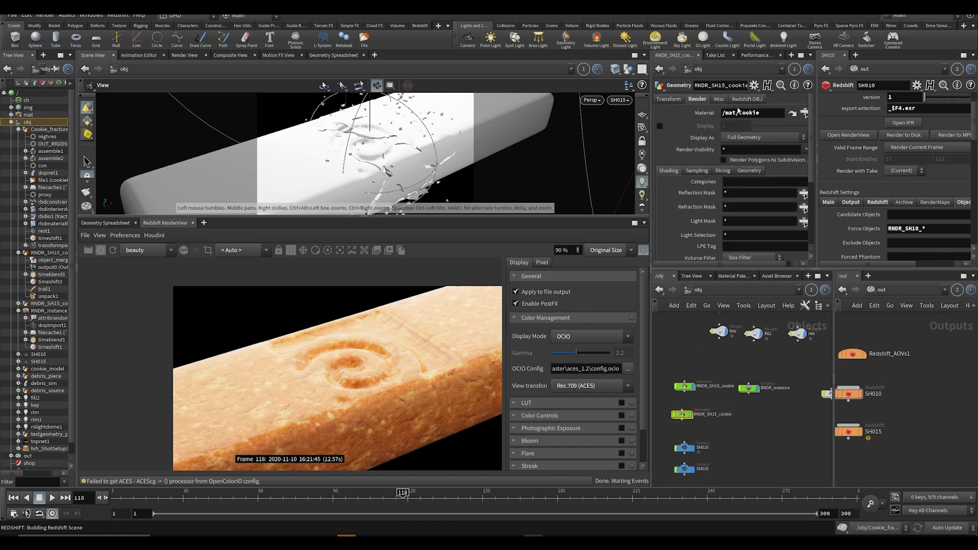
click(737, 112)
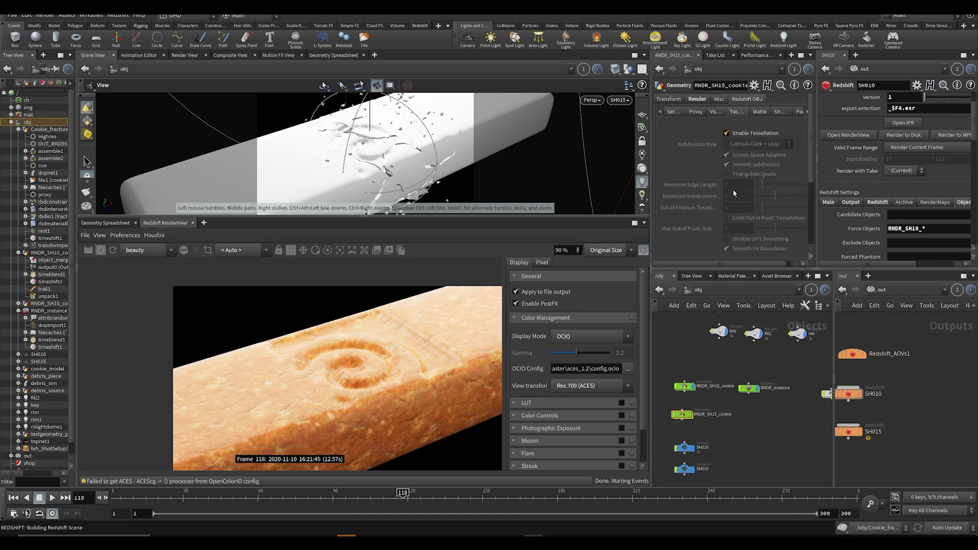
scroll(743, 210, down, 4)
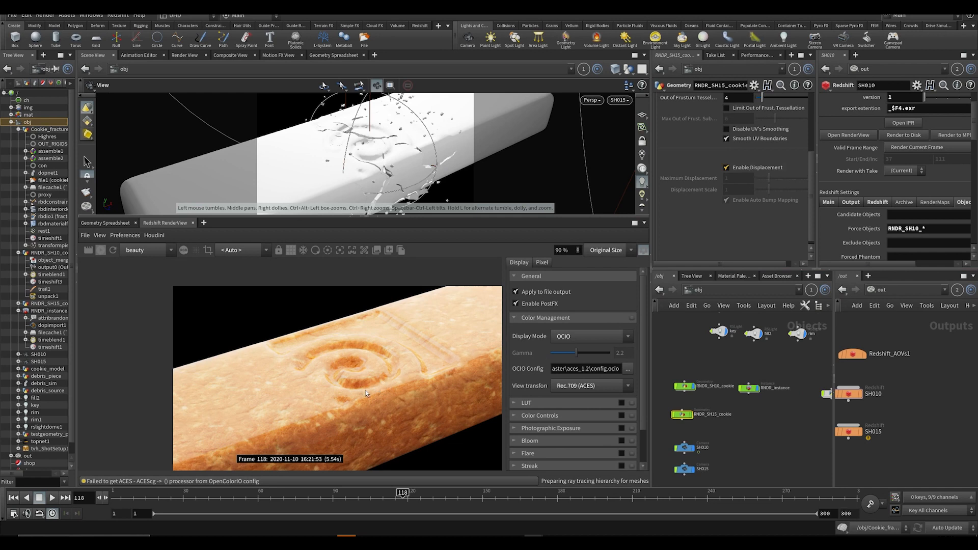
- Set the displacement scale of RNDR_SH15_cookie to 0.3
scroll(367, 383, down, 2)
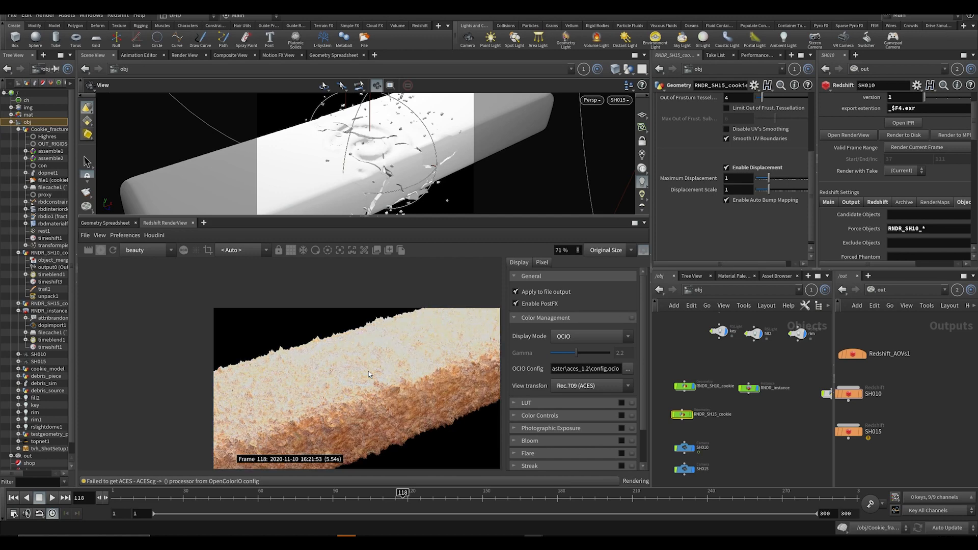
click(736, 190)
text(.3)
key(Return)
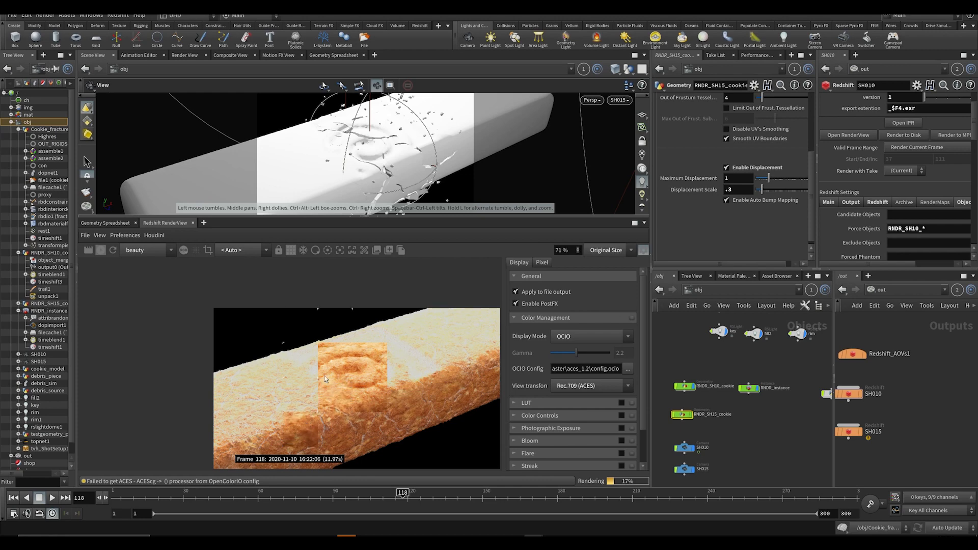
- Examine the displaced cookie surface and its cracks in the SH015 render at close and wide range
scroll(326, 380, up, 4)
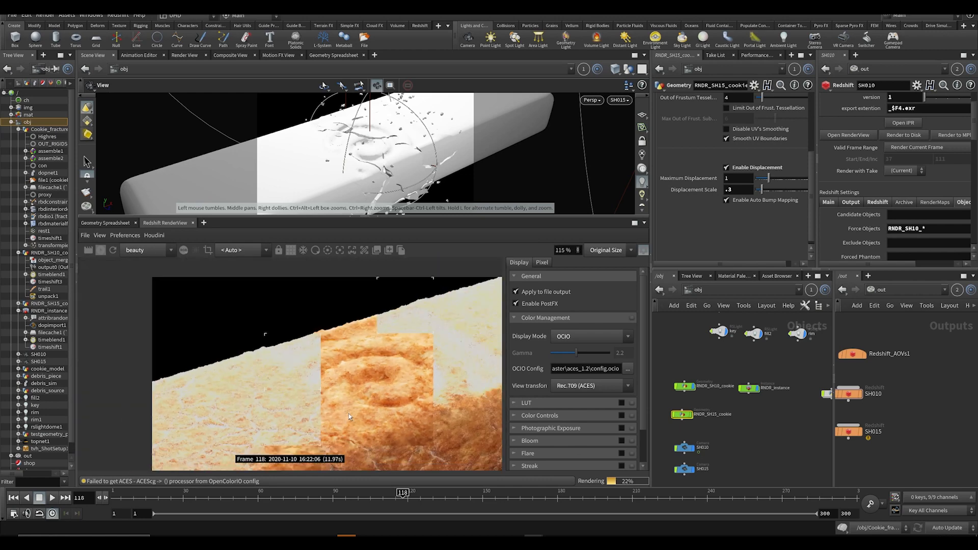
scroll(350, 368, up, 2)
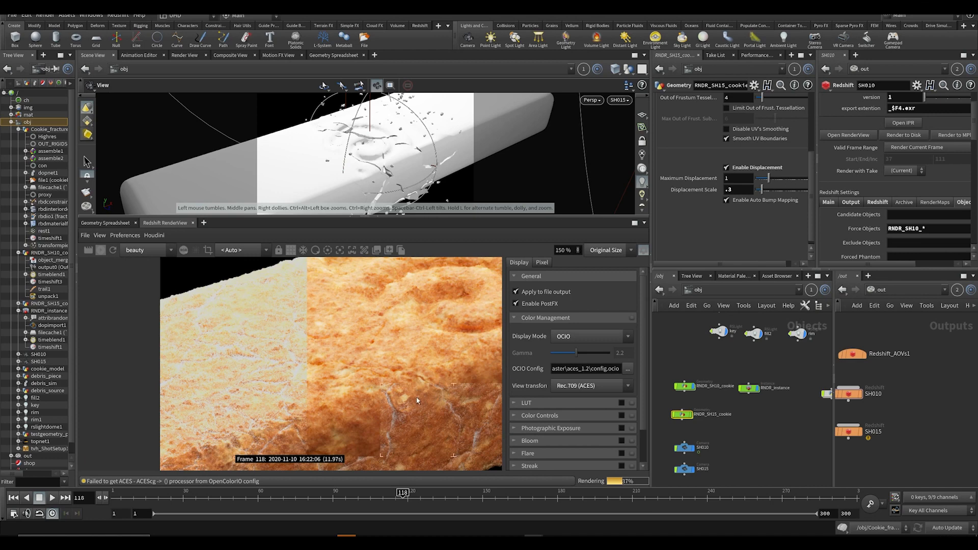
scroll(409, 411, down, 4)
middle_drag(462, 415, 339, 409)
middle_drag(304, 334, 413, 363)
scroll(376, 393, up, 1)
middle_drag(376, 393, 331, 377)
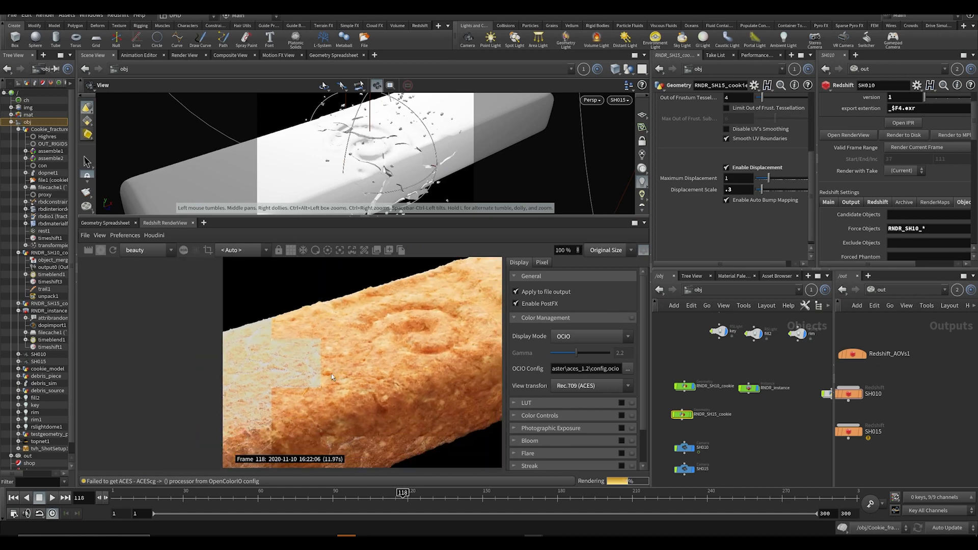
scroll(331, 377, up, 5)
scroll(245, 353, down, 6)
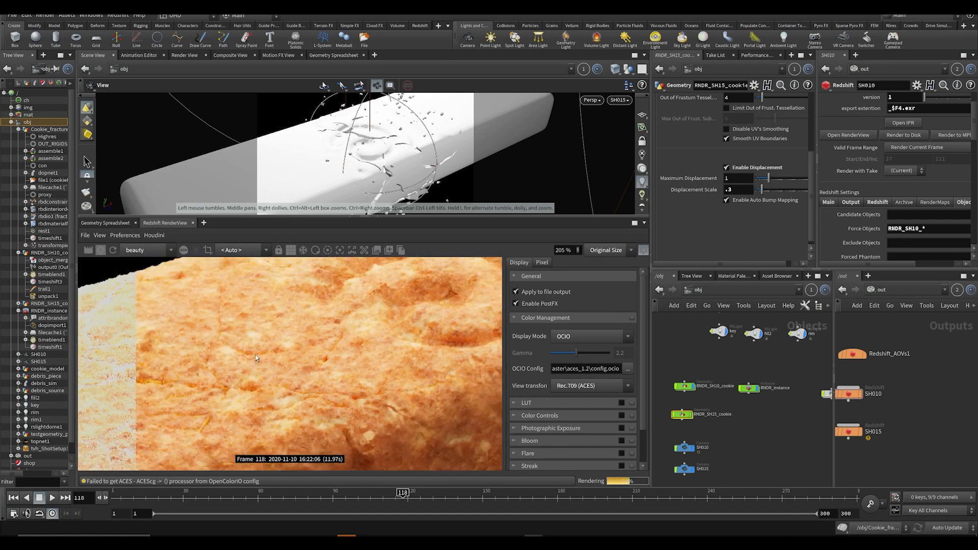
scroll(331, 359, up, 2)
scroll(320, 346, down, 2)
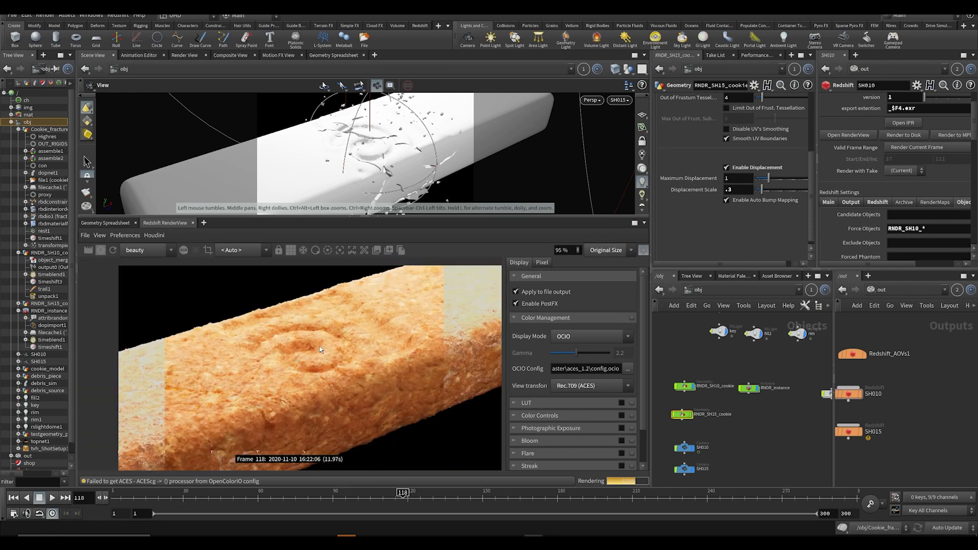
- Render the SH010 ROP in the RenderView and save the scene
key(ctrl+s)
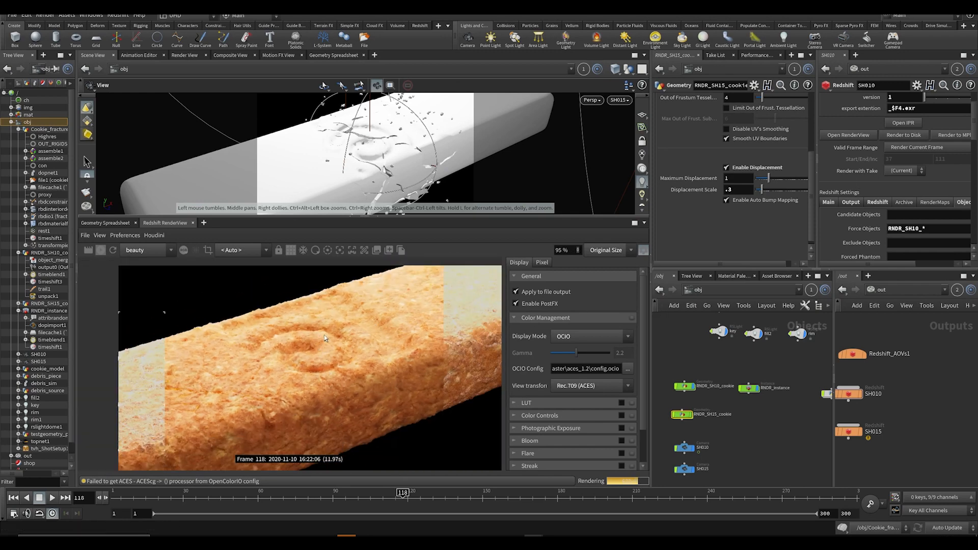
scroll(326, 340, down, 2)
click(153, 235)
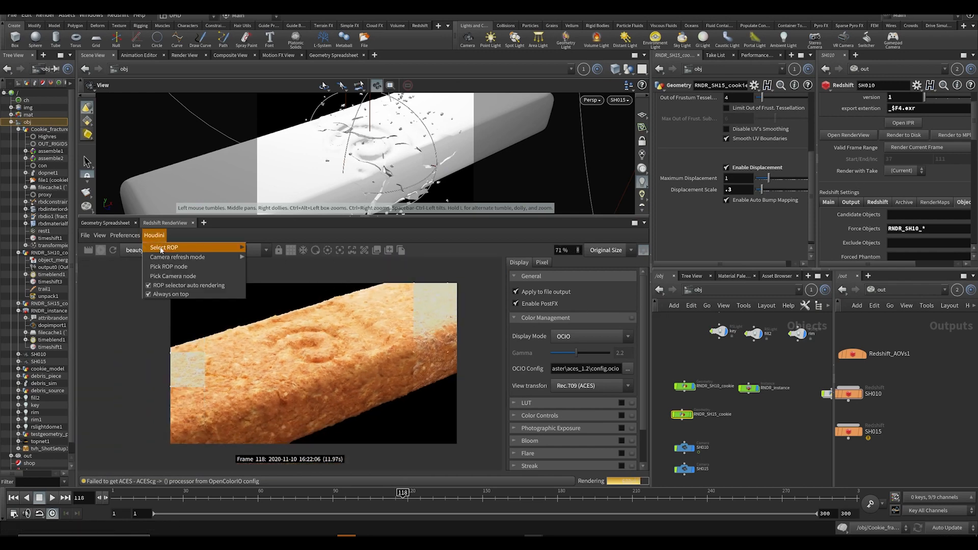
click(259, 249)
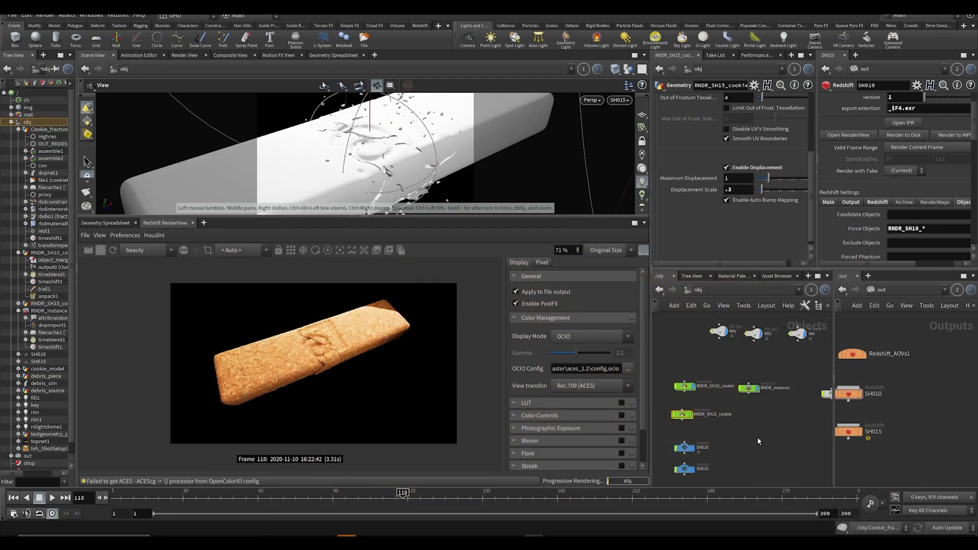
scroll(274, 350, up, 3)
key(ctrl+s)
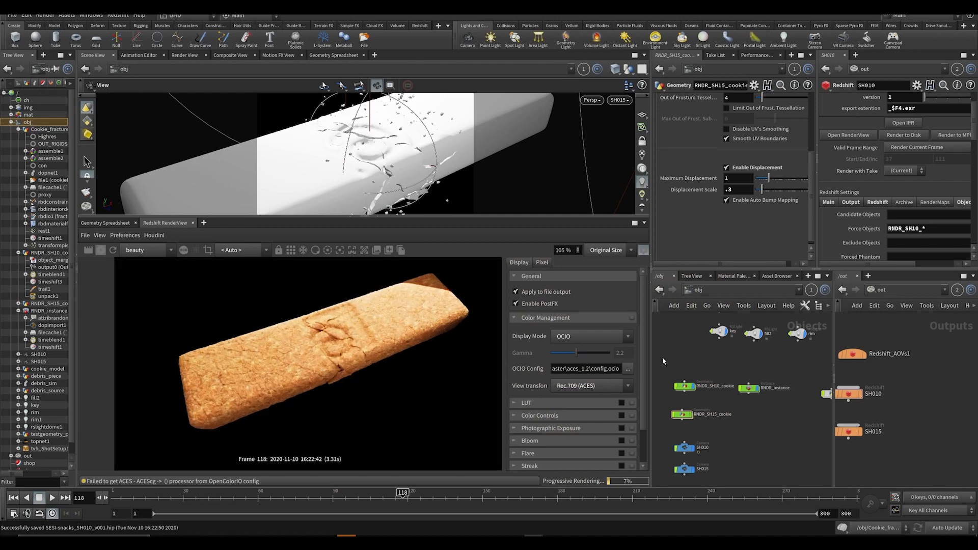
- Leave the camera view and select the rim light above the cookie for moving
scroll(453, 147, down, 10)
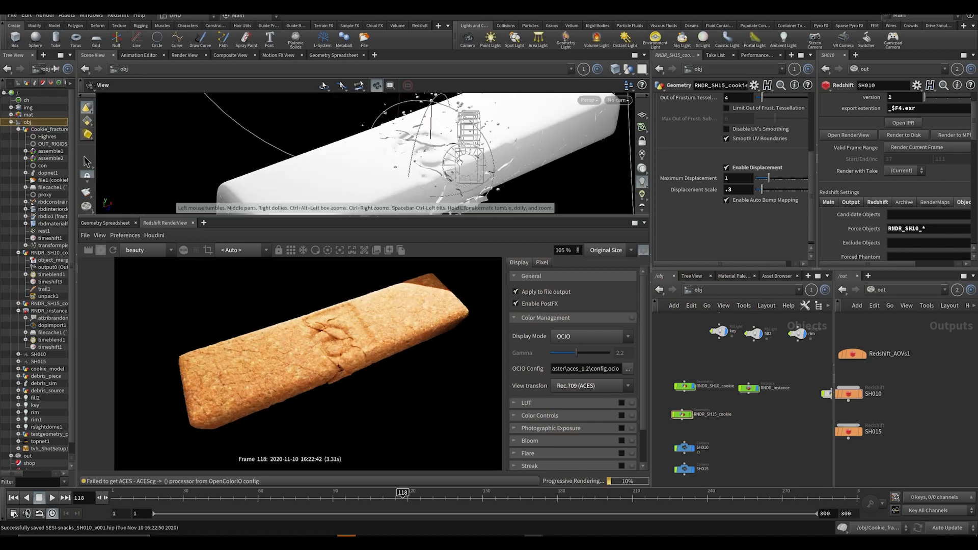
key(s)
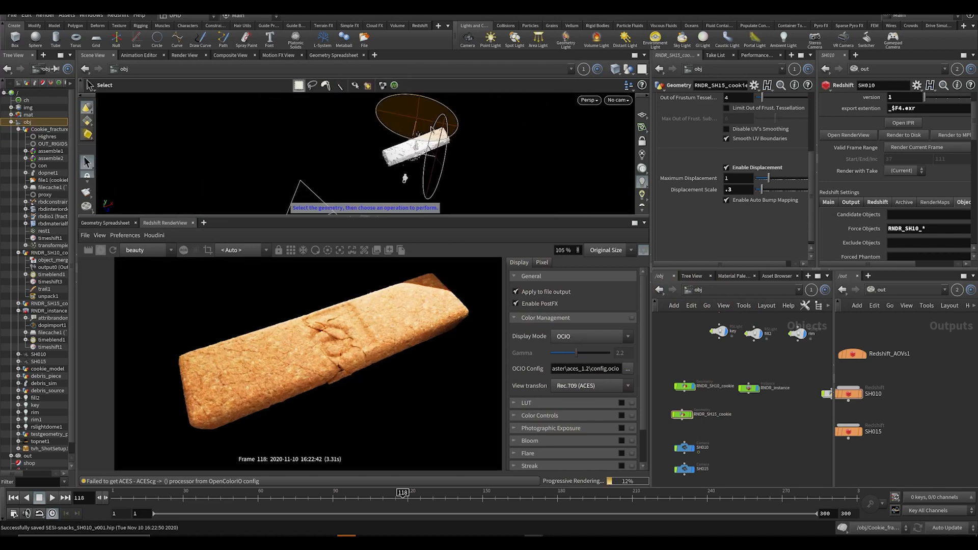
click(432, 127)
alt+drag(436, 141, 469, 115)
key(t)
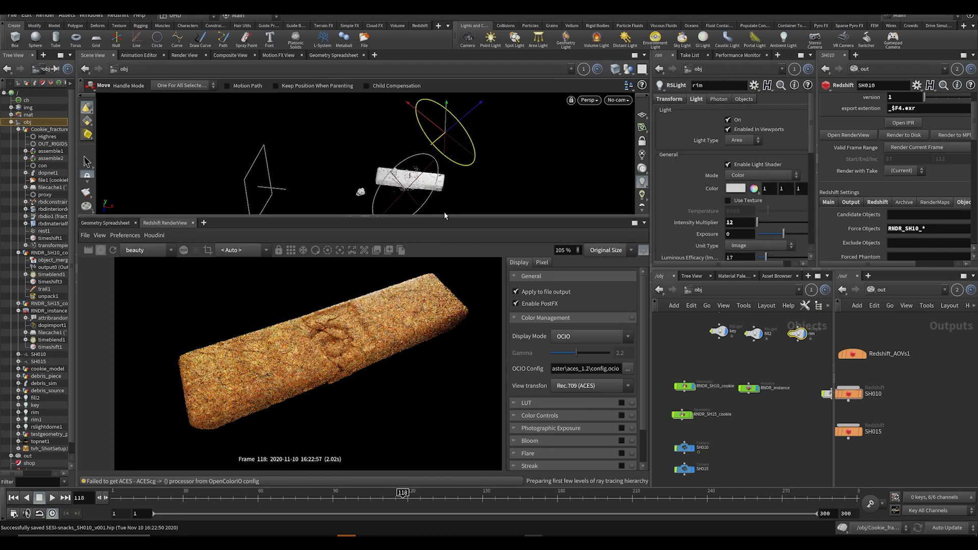
- Select the rim1 light beside the cookie, switch it off, and check its placement and the render without it
key(s)
click(408, 198)
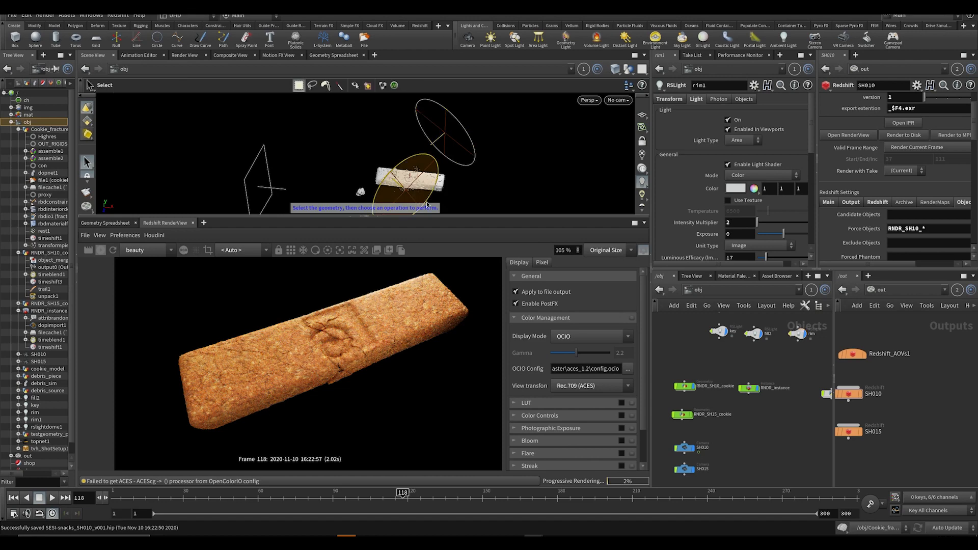
alt+drag(409, 197, 520, 189)
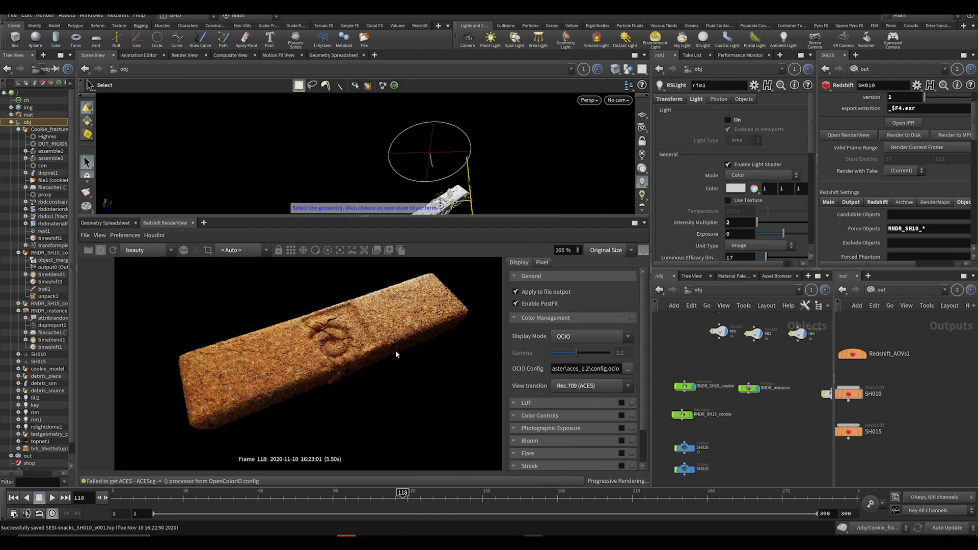
scroll(395, 350, up, 2)
key(Escape)
drag(484, 153, 460, 199)
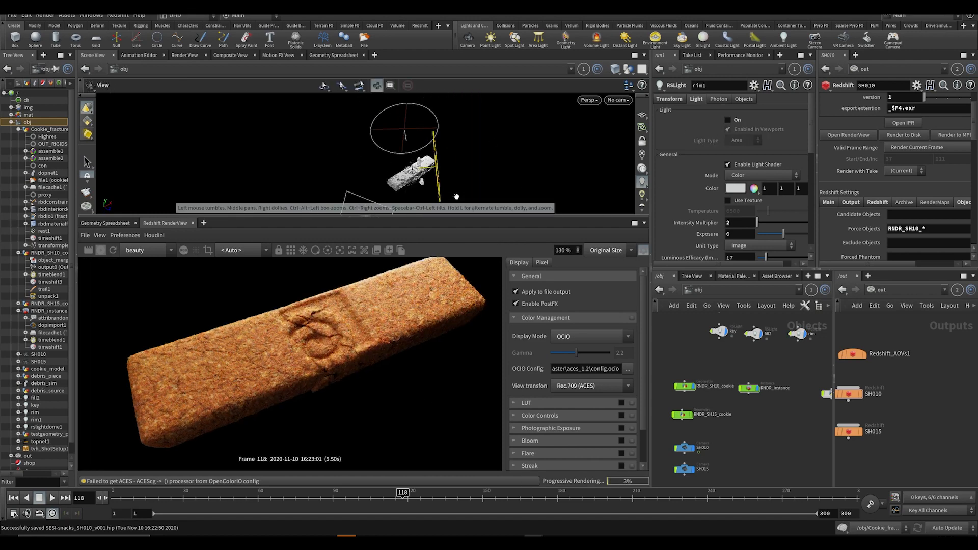
key(t)
drag(448, 165, 462, 149)
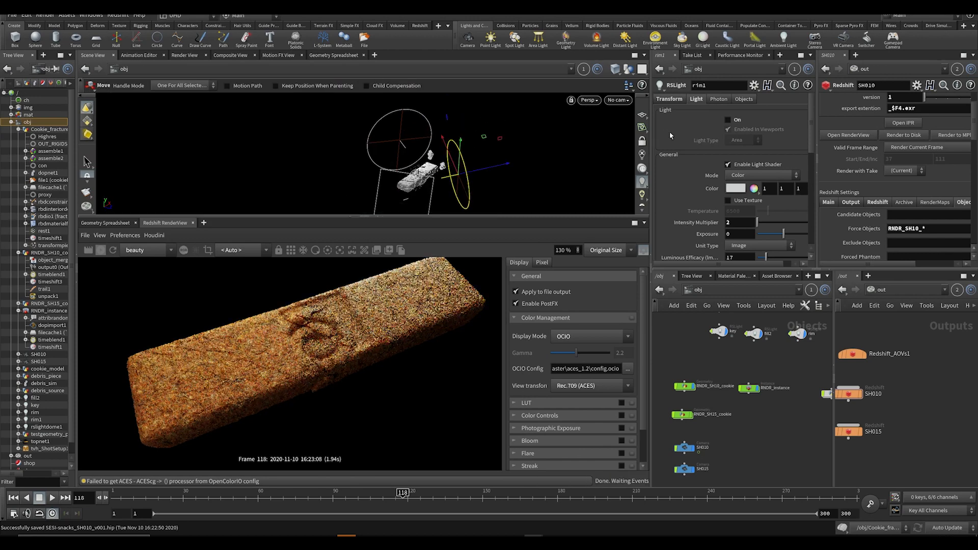
- Switch the rim1 light on and set its intensity multiplier to 0.2
click(727, 119)
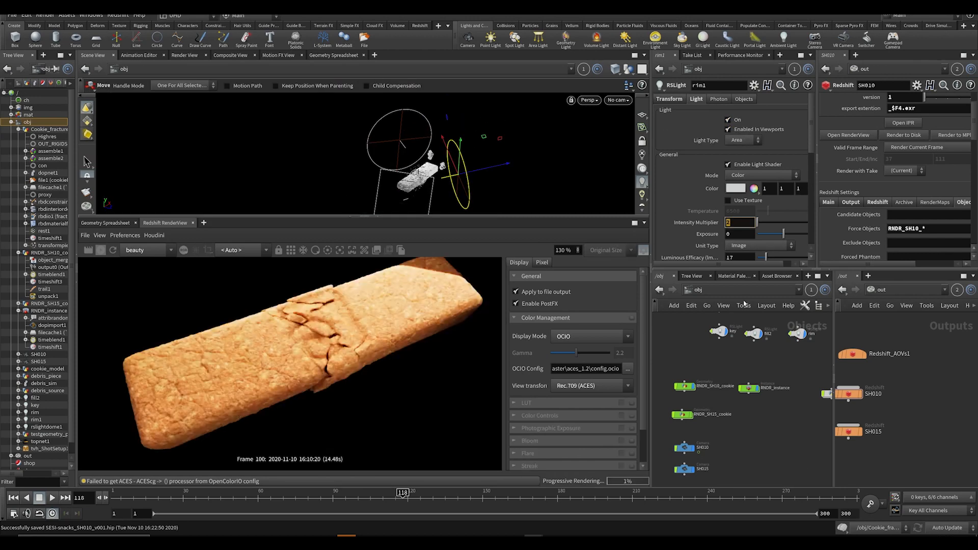
click(740, 224)
text(.2)
key(Return)
scroll(390, 353, down, 1)
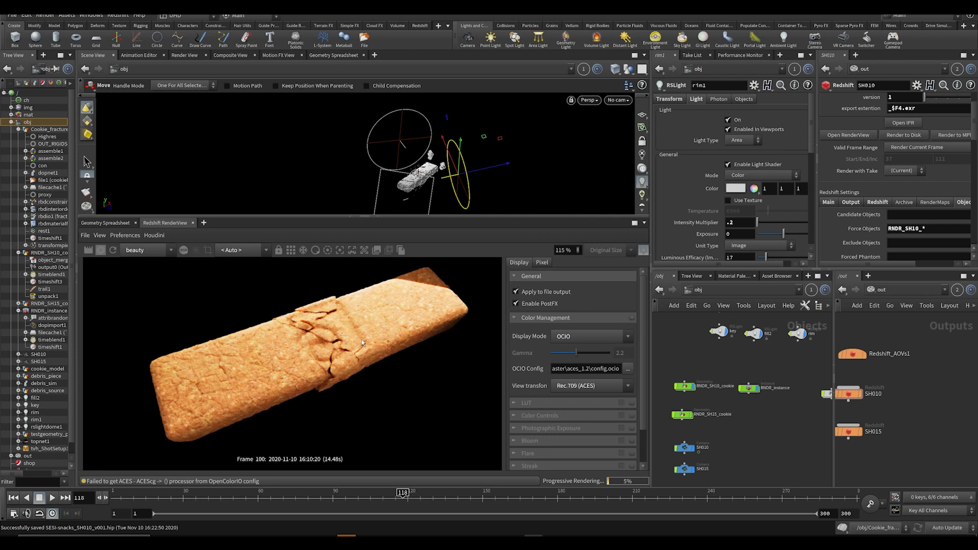
- Refresh the SH010 render and examine the lighting and cracks on the cookie
click(113, 251)
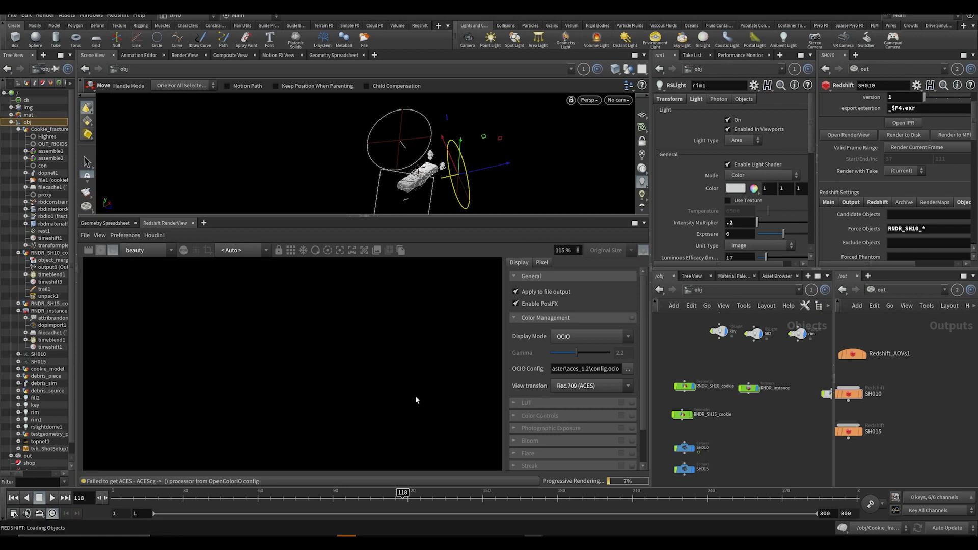
scroll(401, 391, down, 1)
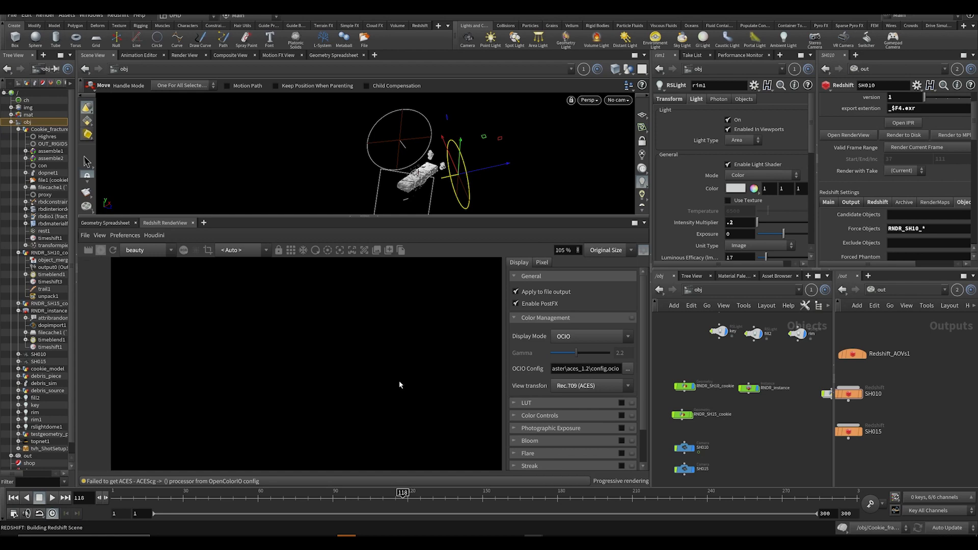
scroll(388, 354, up, 3)
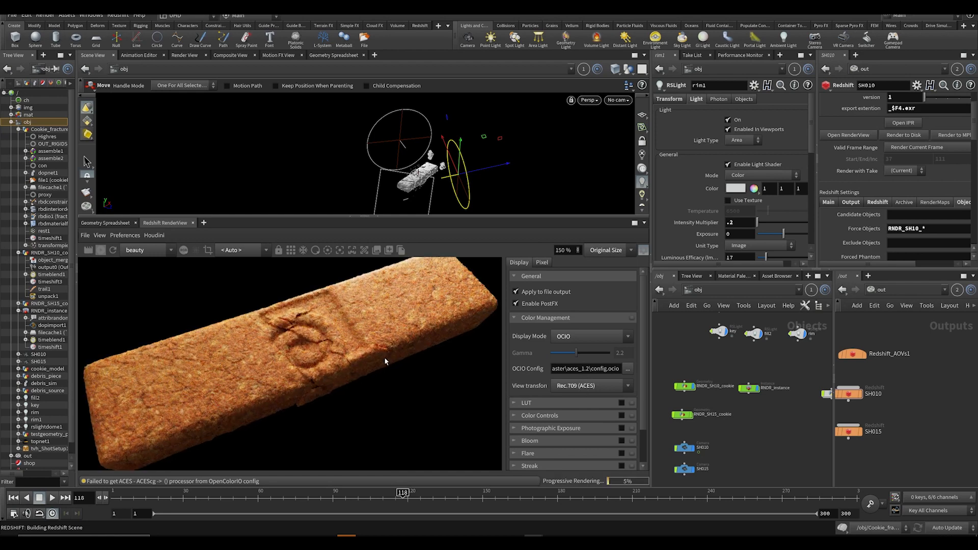
scroll(349, 356, down, 2)
scroll(345, 356, up, 4)
scroll(346, 355, down, 4)
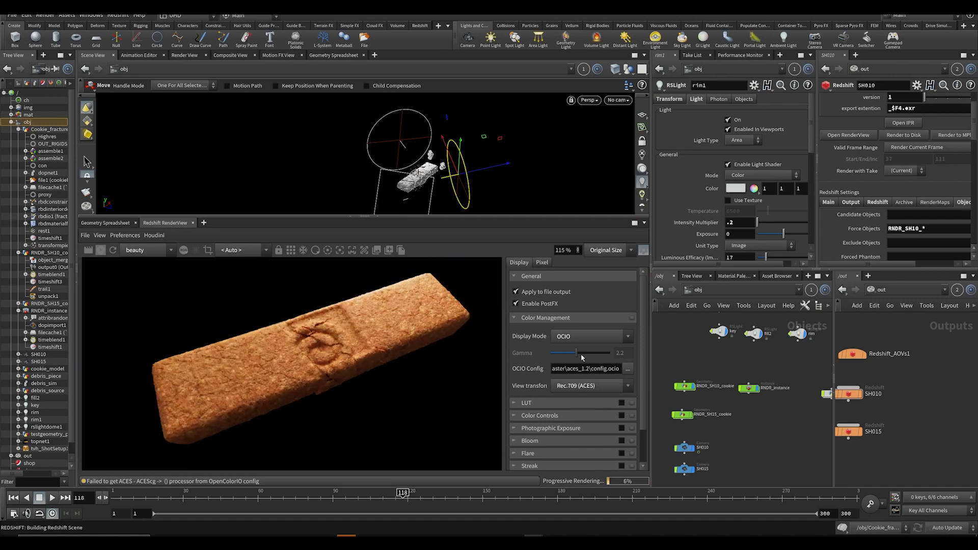
- Try the Linear display mode in the RenderView, and restore OCIO with the Rec.709 (ACES) view transform
click(604, 388)
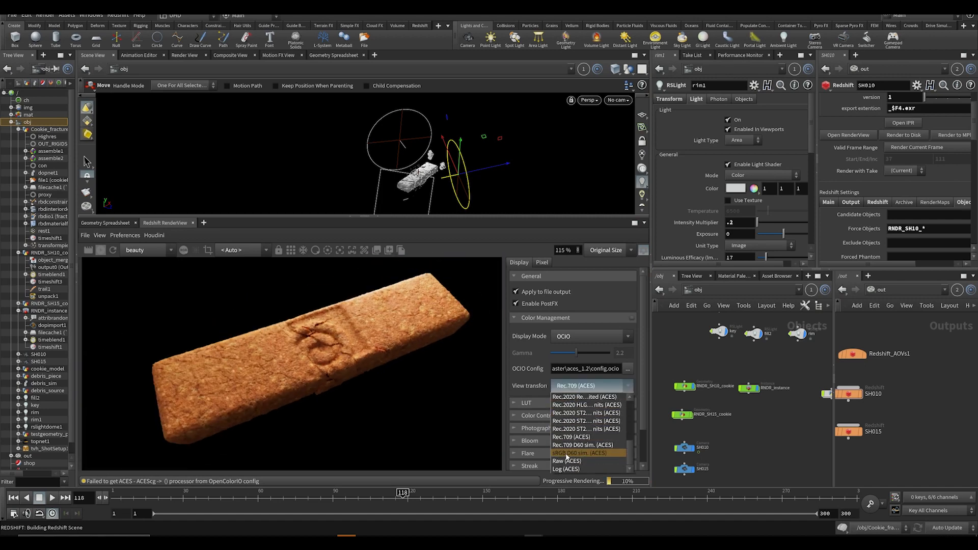
click(587, 336)
click(574, 347)
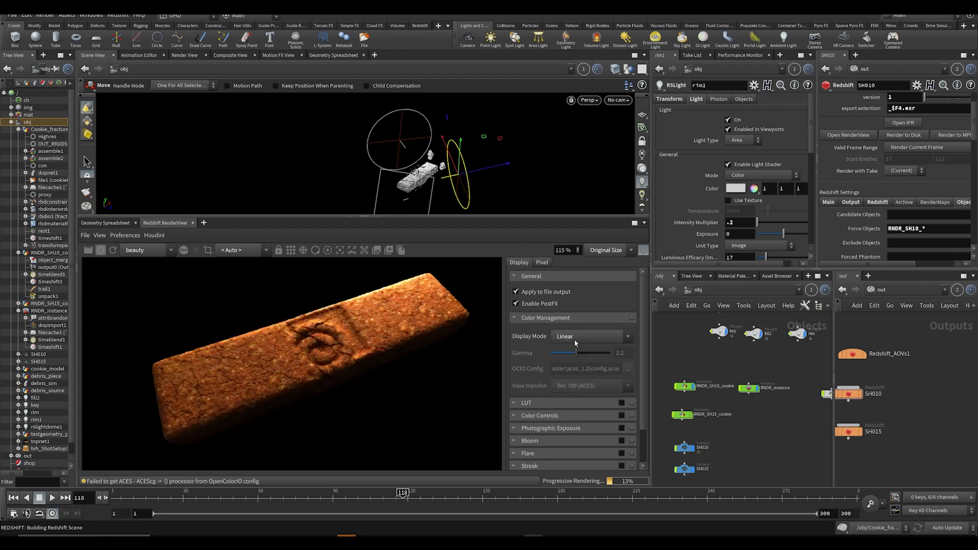
click(575, 338)
click(571, 377)
click(576, 386)
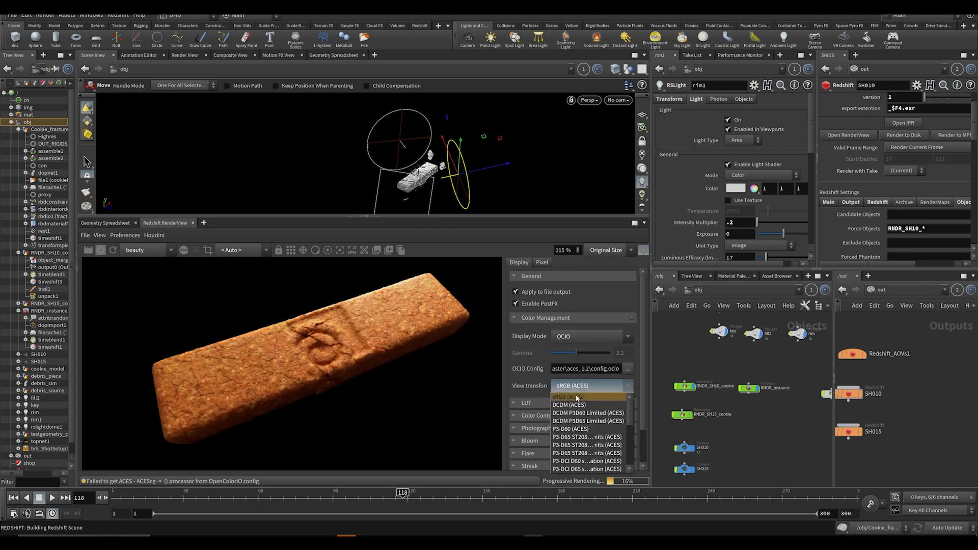
scroll(581, 418, down, 3)
click(586, 448)
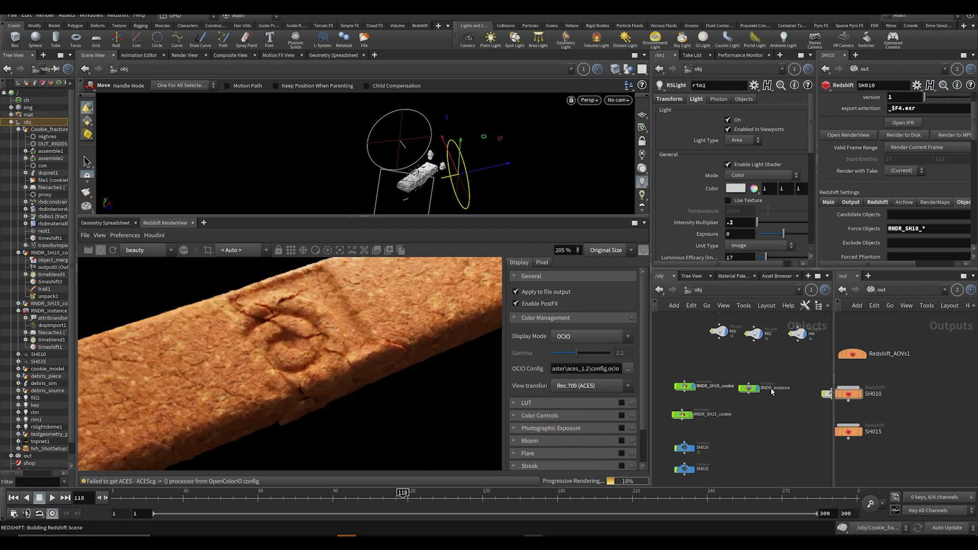
- Save the scene, select the key light, check its placement in the viewport, and delete it
key(ctrl+s)
click(711, 358)
key(Escape)
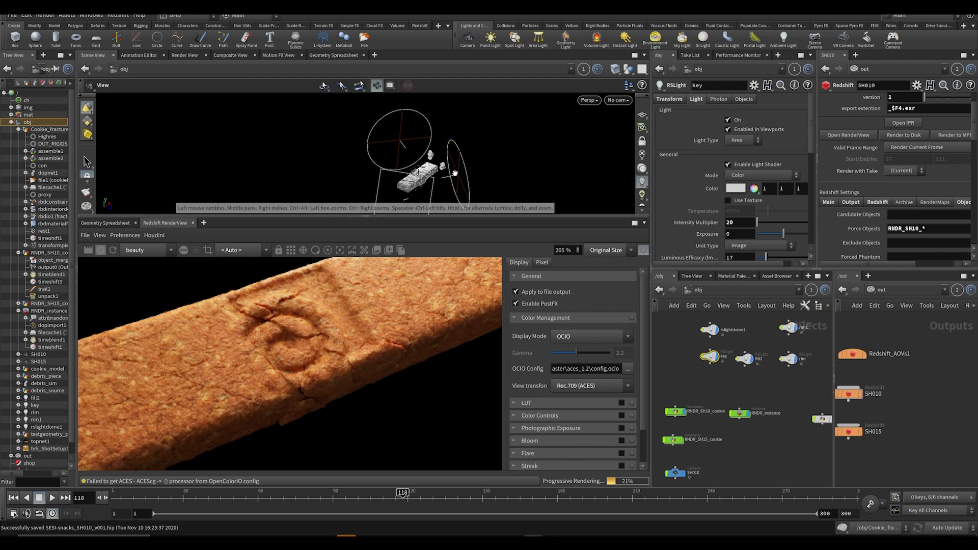
drag(456, 173, 455, 160)
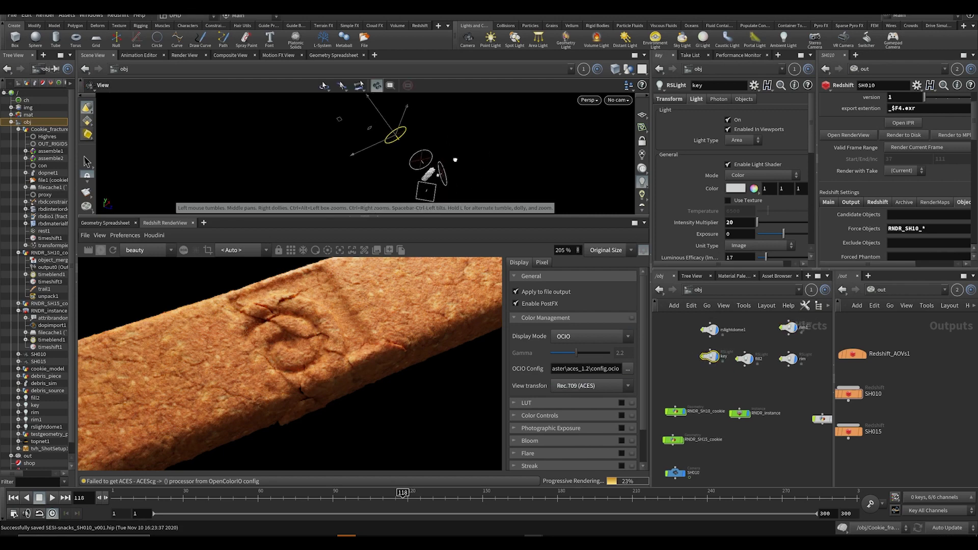
key(t)
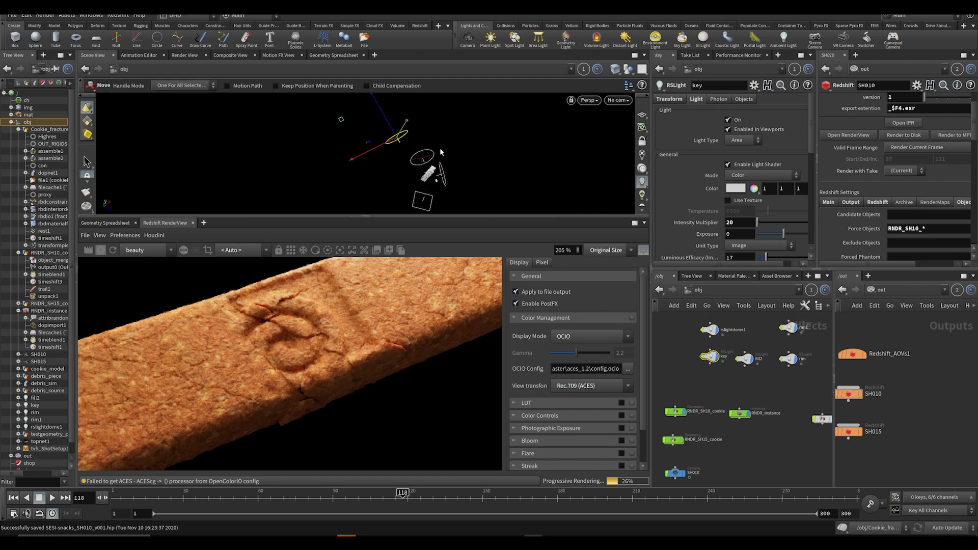
key(Delete)
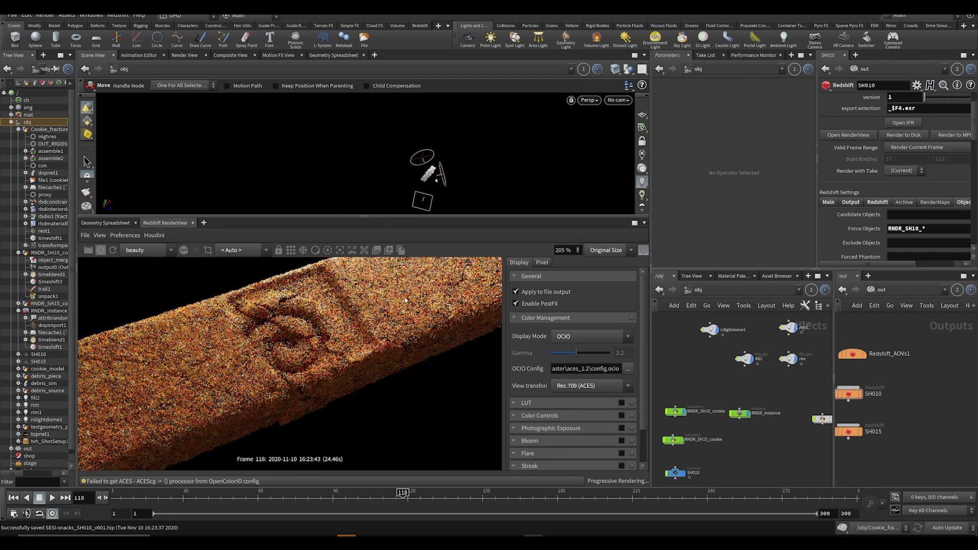
- Select the rim light above the cookie and rename it key
scroll(406, 301, down, 3)
key(s)
click(423, 158)
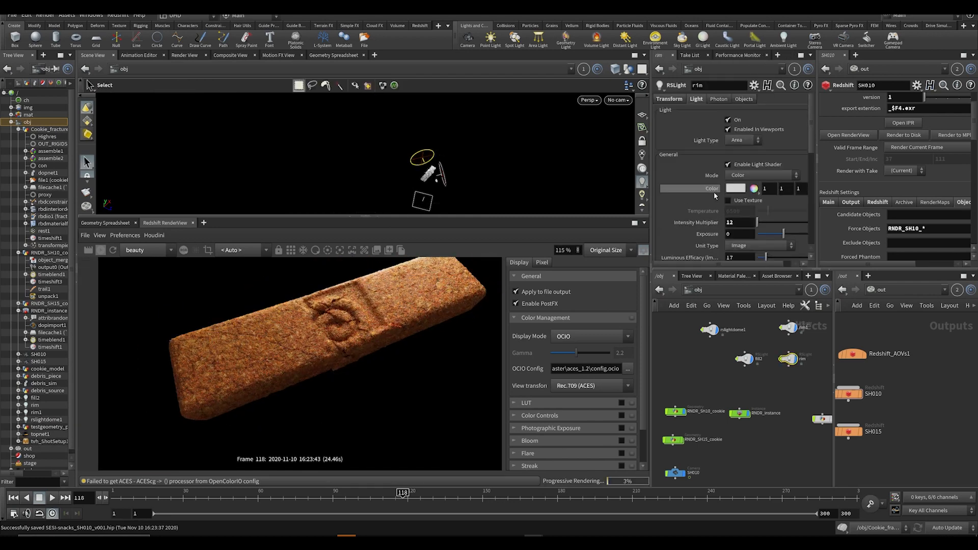
double_click(803, 359)
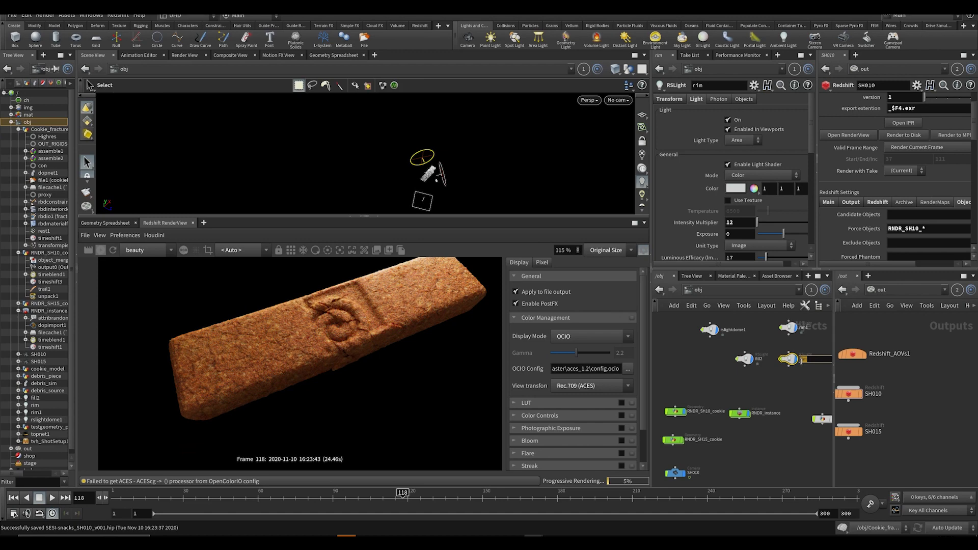
key(Return)
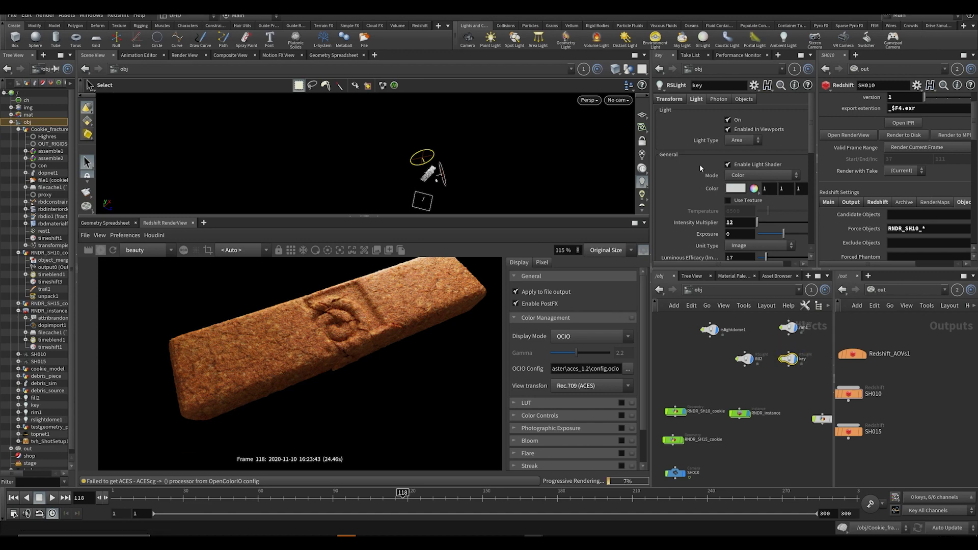
- Try intensity multipliers of 200 and 100 on the renamed key light, and set it to 50
double_click(735, 223)
text(200)
key(Return)
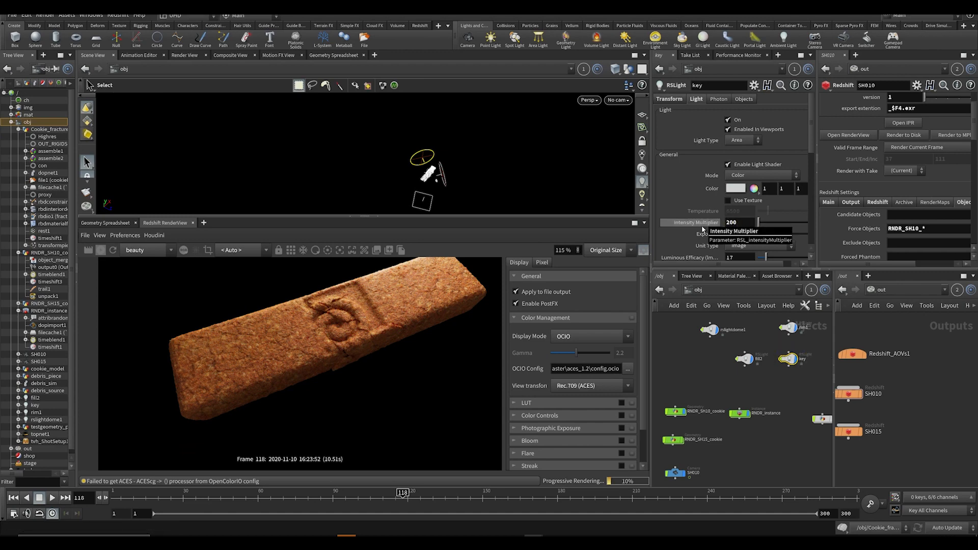
double_click(735, 222)
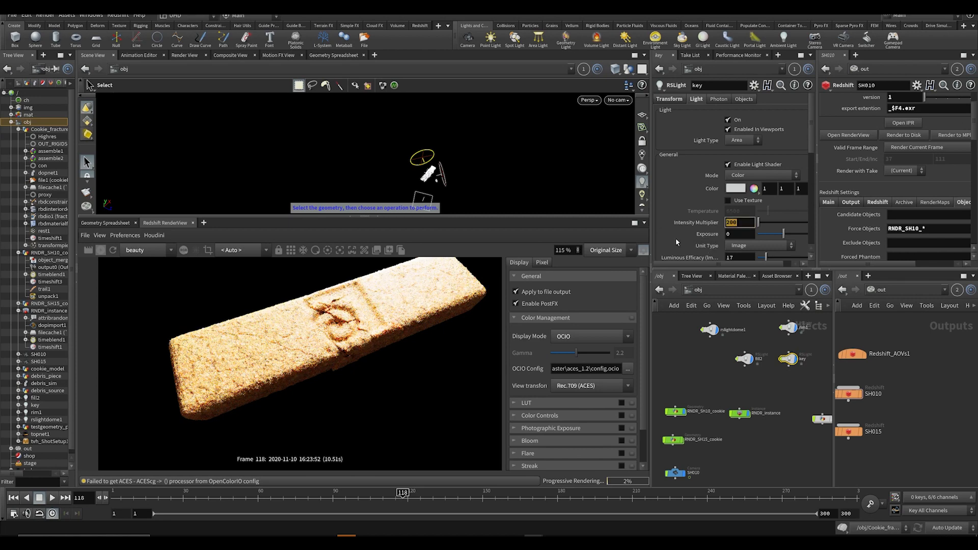
text(100)
key(Return)
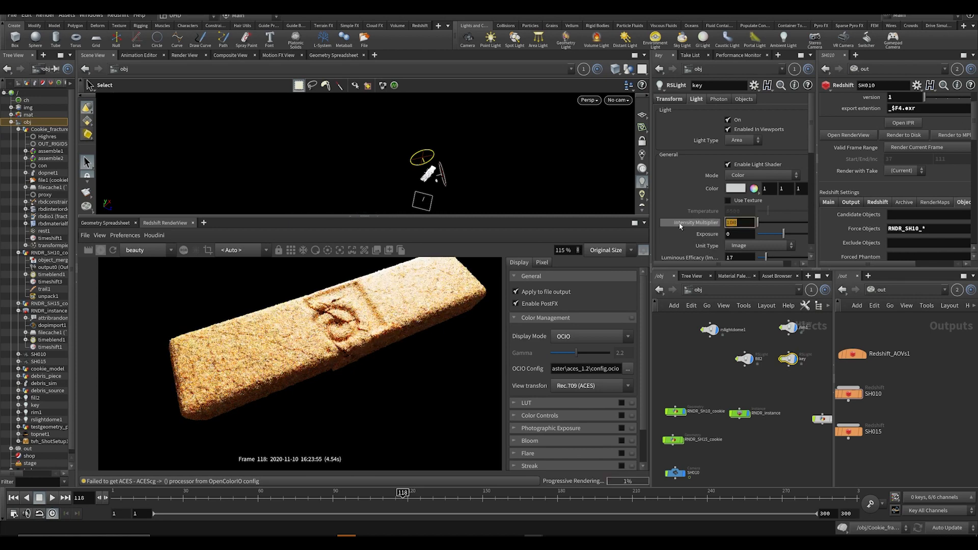
text(50)
key(Return)
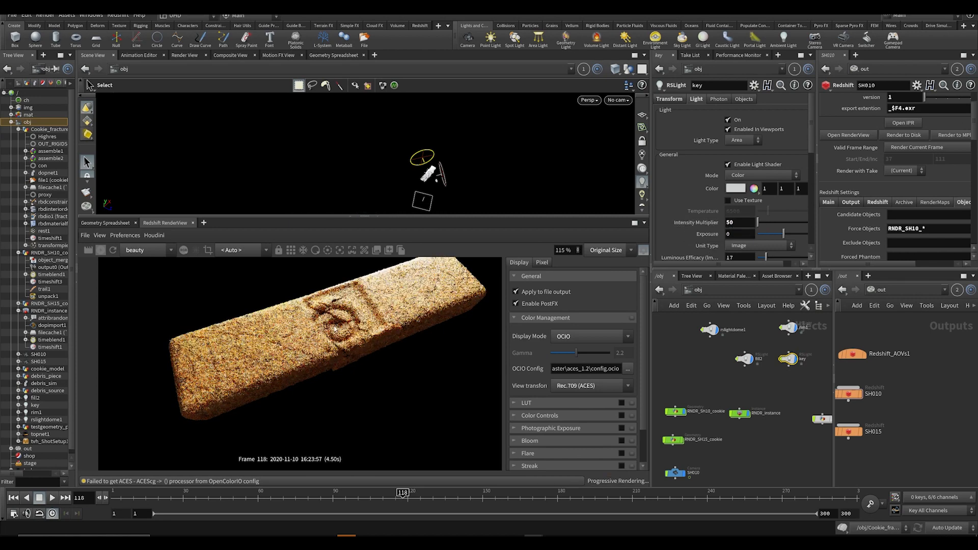
- Examine the cookie's lighting and surface cracks in the render, both close up and as a whole
scroll(330, 335, up, 3)
scroll(331, 334, down, 4)
scroll(372, 311, up, 6)
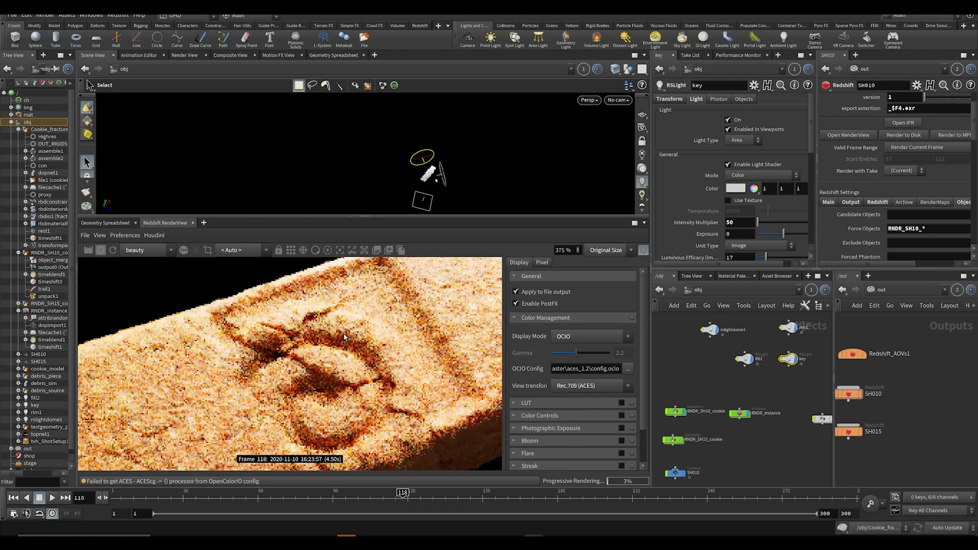
scroll(358, 366, down, 4)
scroll(352, 366, down, 3)
scroll(342, 366, up, 4)
scroll(326, 365, down, 4)
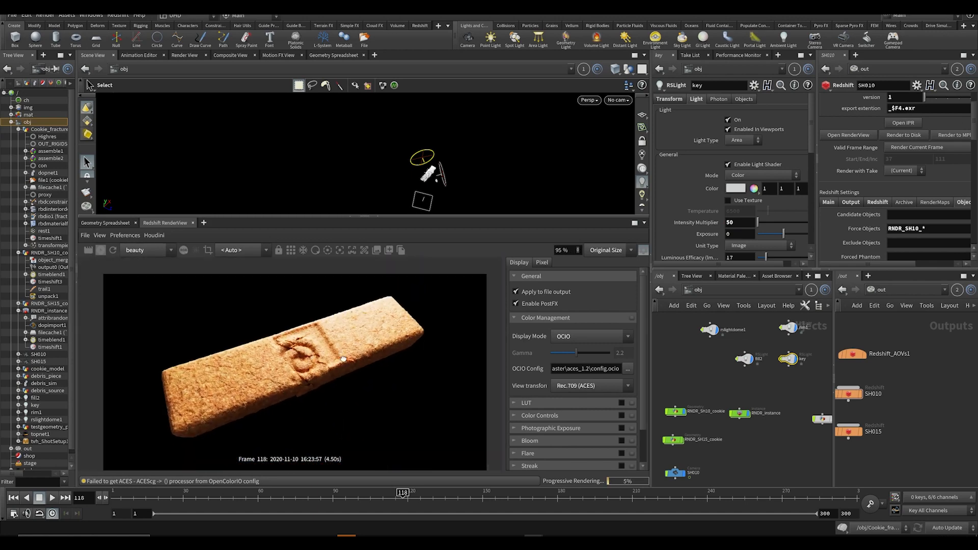
scroll(311, 365, up, 2)
scroll(351, 381, up, 2)
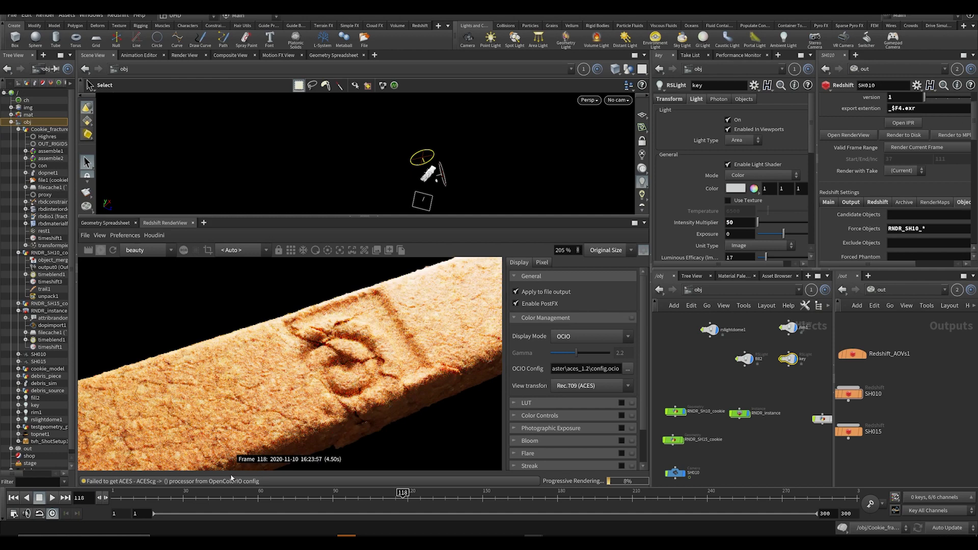
- Look through the SH010 camera and preview the explosion render at frames 54 and 16
click(618, 100)
click(626, 150)
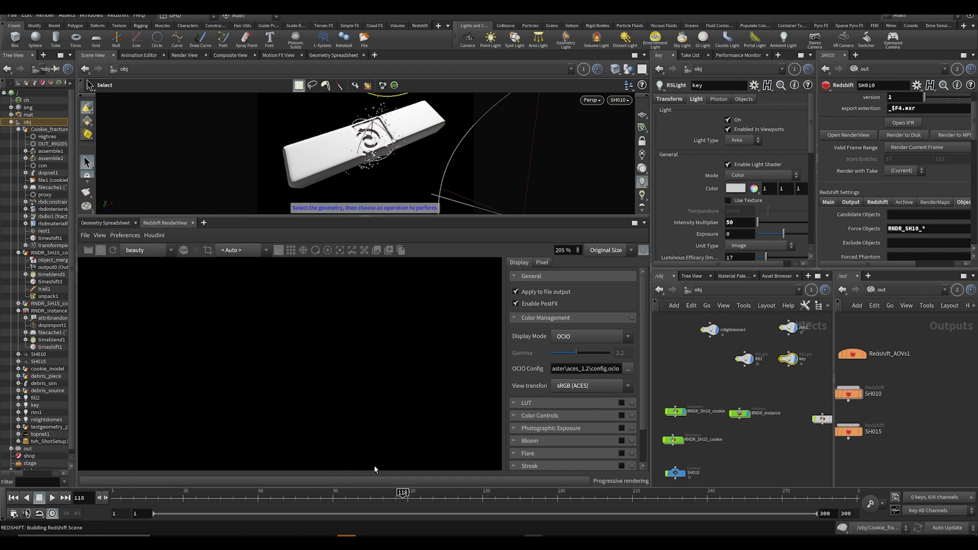
scroll(380, 427, down, 5)
click(245, 496)
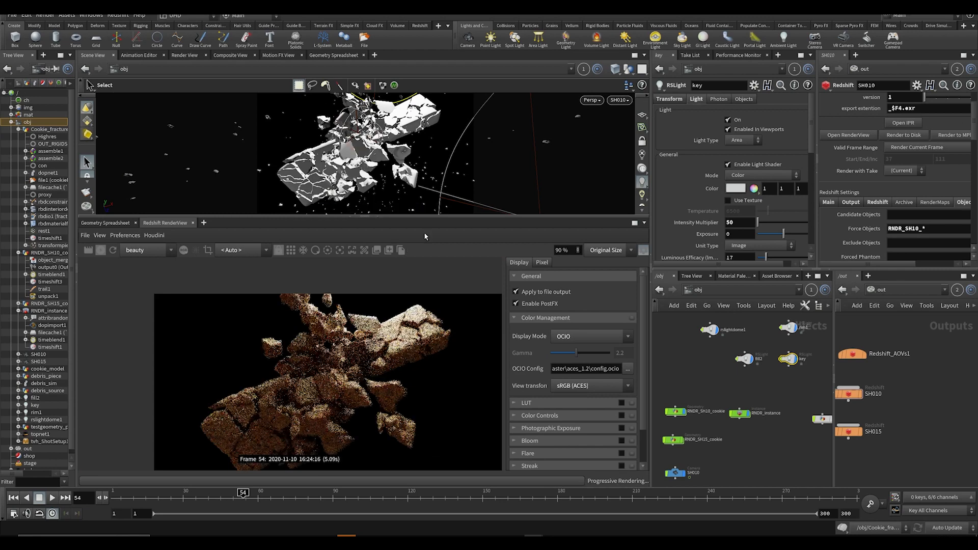
scroll(364, 384, up, 2)
click(149, 495)
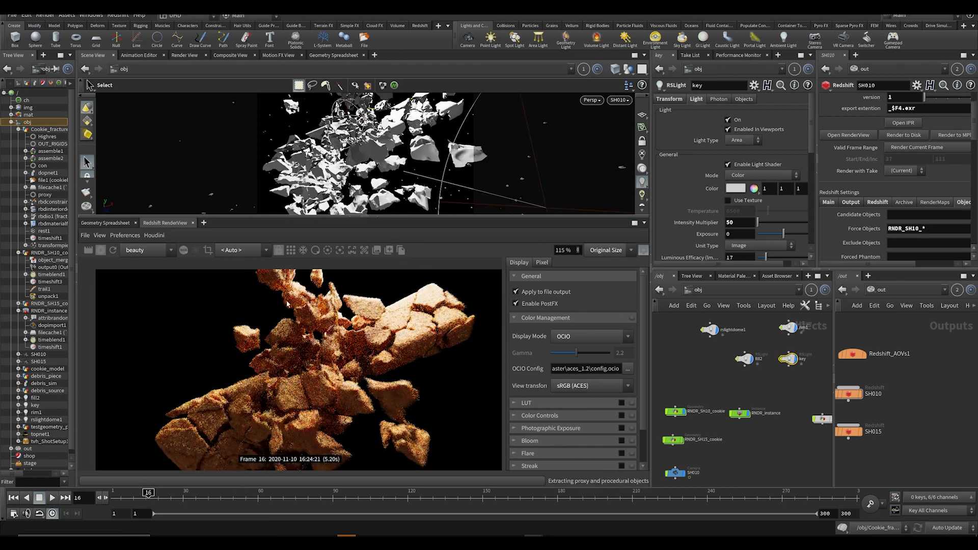
scroll(397, 332, down, 2)
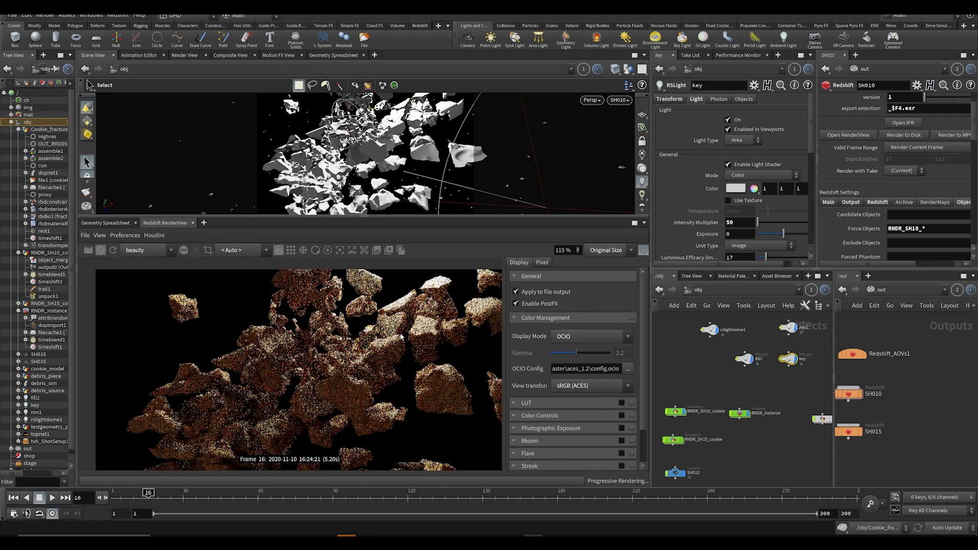
- Save the scene and inspect the cookie fragments in the frame 16 render
middle_drag(781, 396, 772, 375)
key(ctrl+s)
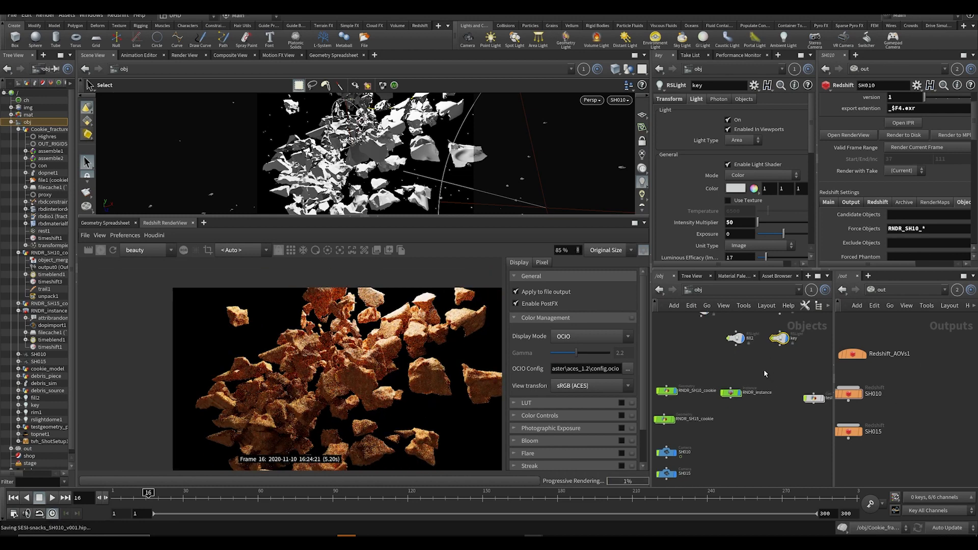
scroll(309, 405, up, 2)
scroll(347, 361, down, 2)
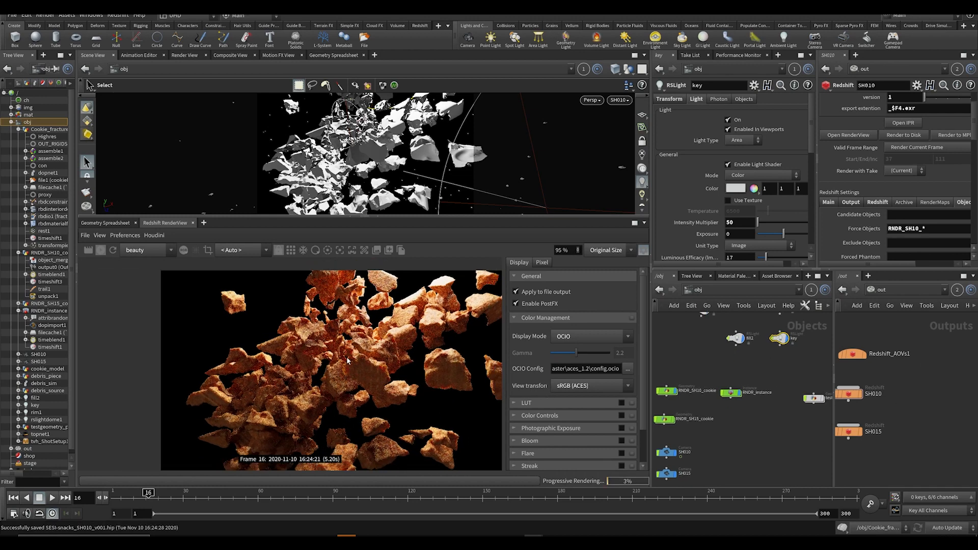
- Check the SH010 output's force objects pattern and rename the RNDR_instance object as RNDR_SH10_instance to match it
click(730, 393)
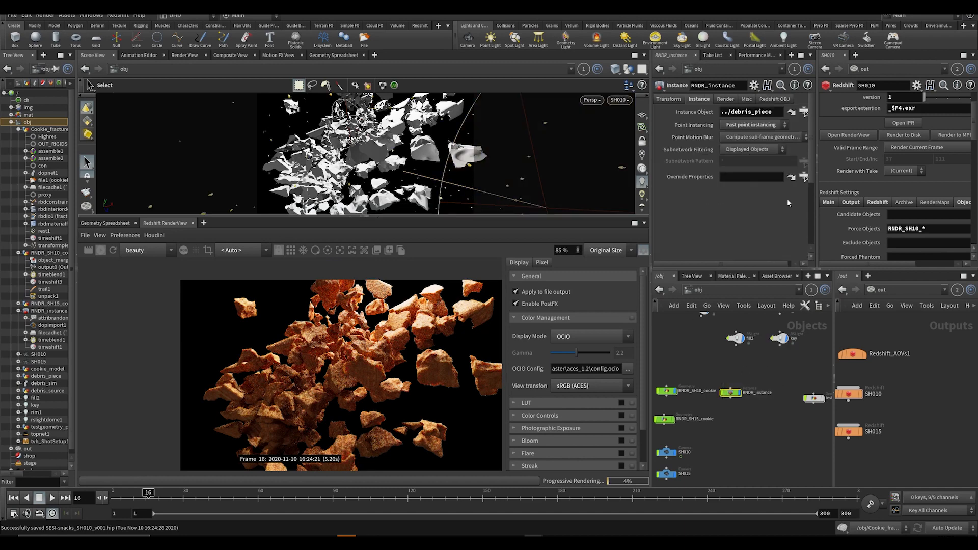
key(ctrl+s)
middle_drag(874, 373, 895, 375)
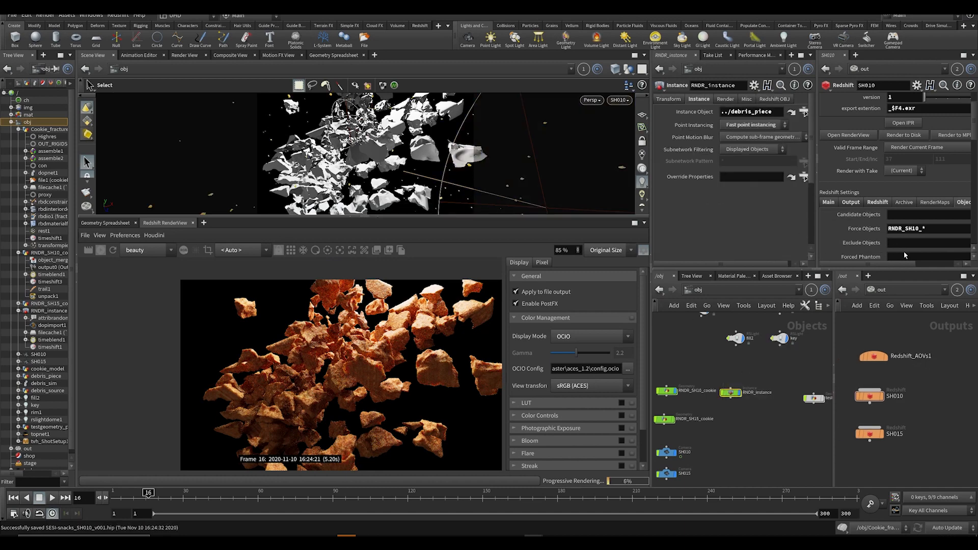
drag(904, 264, 947, 264)
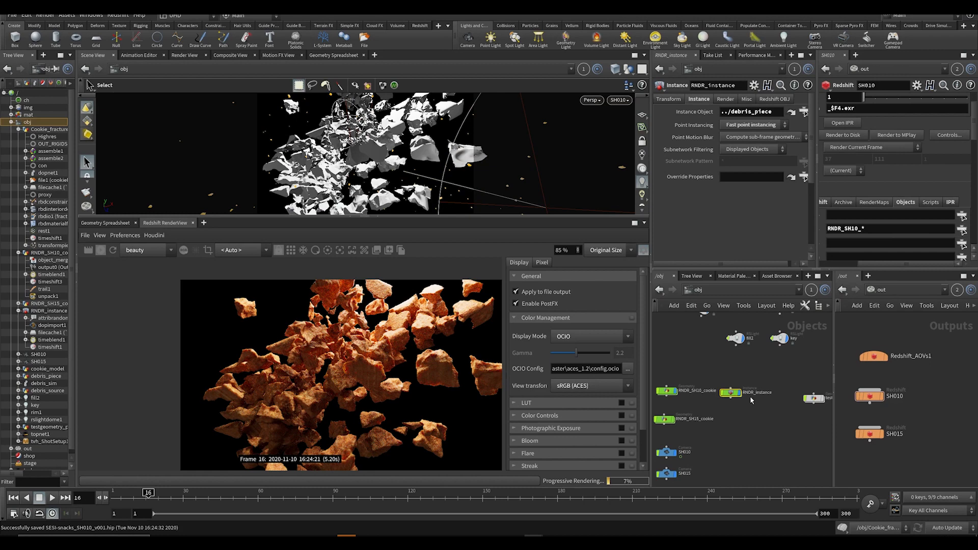
scroll(682, 403, up, 3)
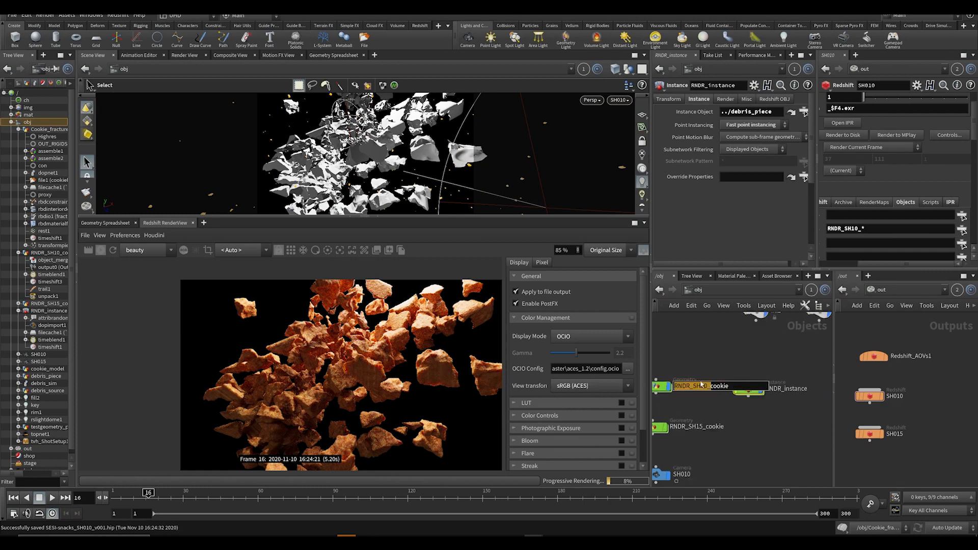
double_click(775, 389)
text(RNDR_SH10_instance)
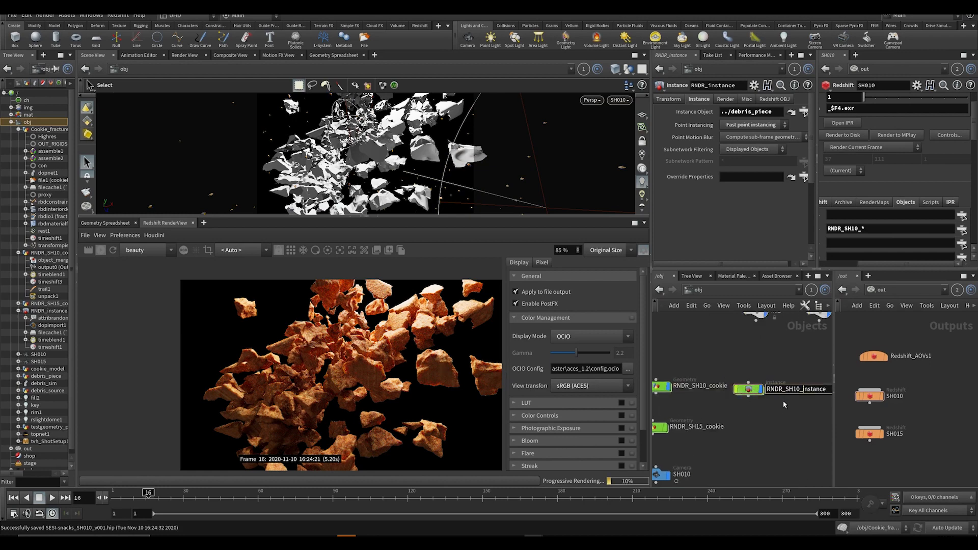
key(Return)
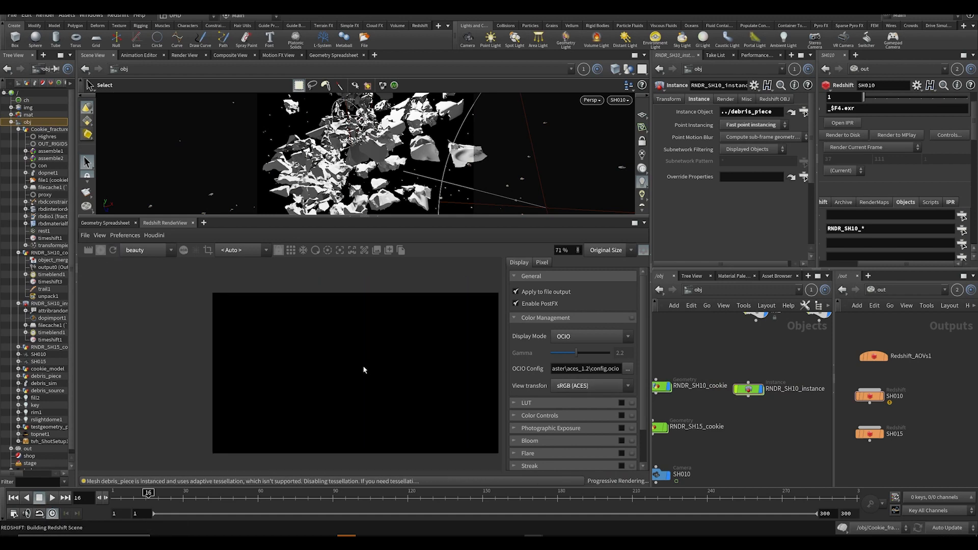
- Examine the frame 16 render for the instanced debris and the shading of the cookie fragments
scroll(364, 370, up, 6)
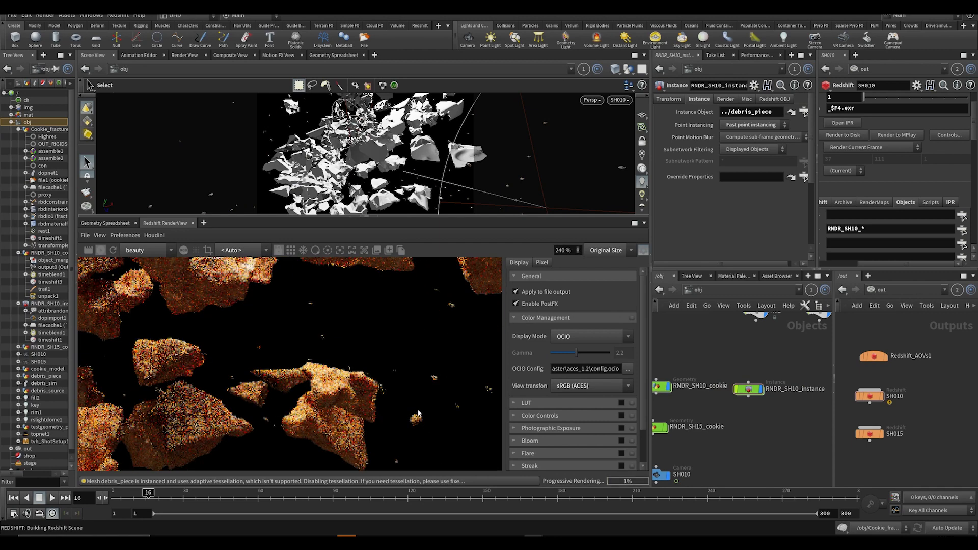
scroll(387, 388, down, 8)
scroll(303, 356, up, 4)
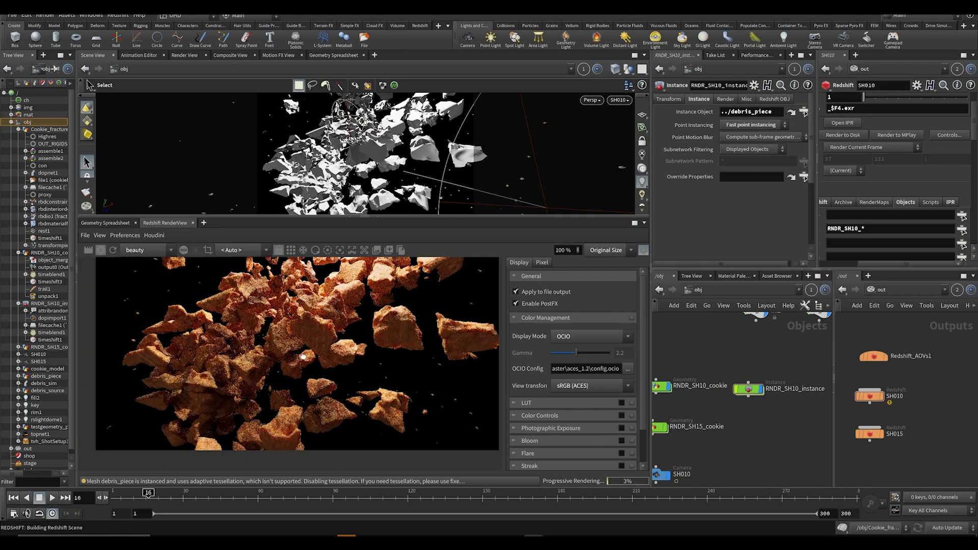
middle_drag(303, 356, 295, 333)
middle_drag(260, 291, 317, 312)
scroll(317, 313, up, 4)
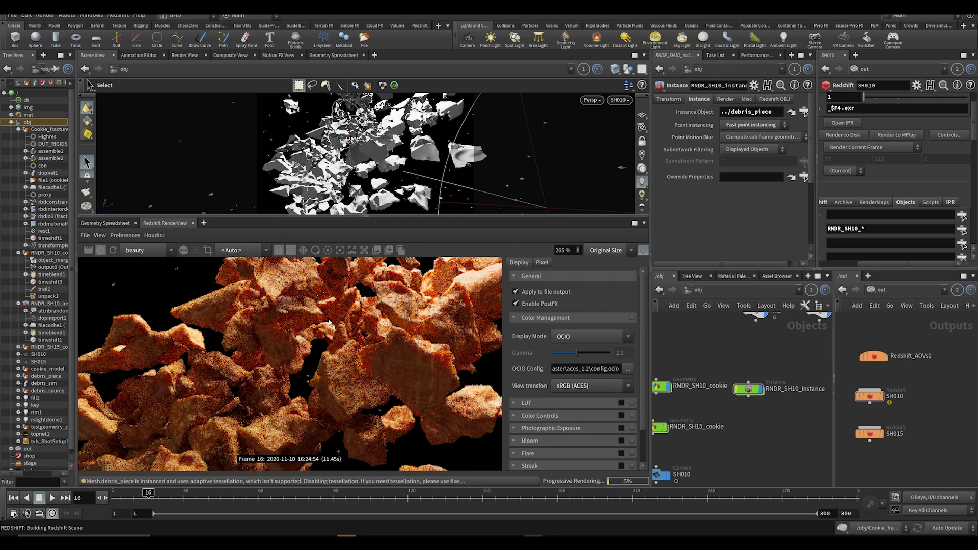
scroll(341, 348, down, 4)
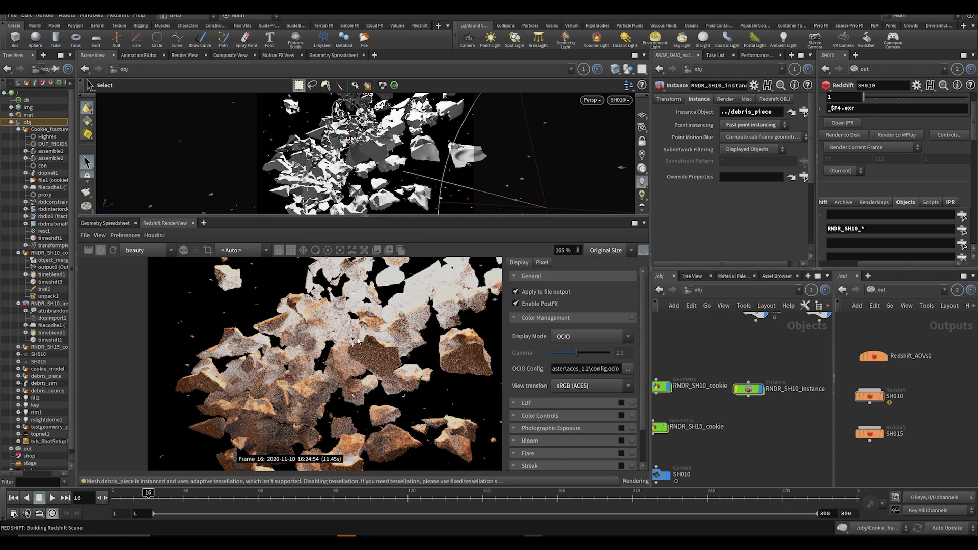
scroll(359, 340, up, 3)
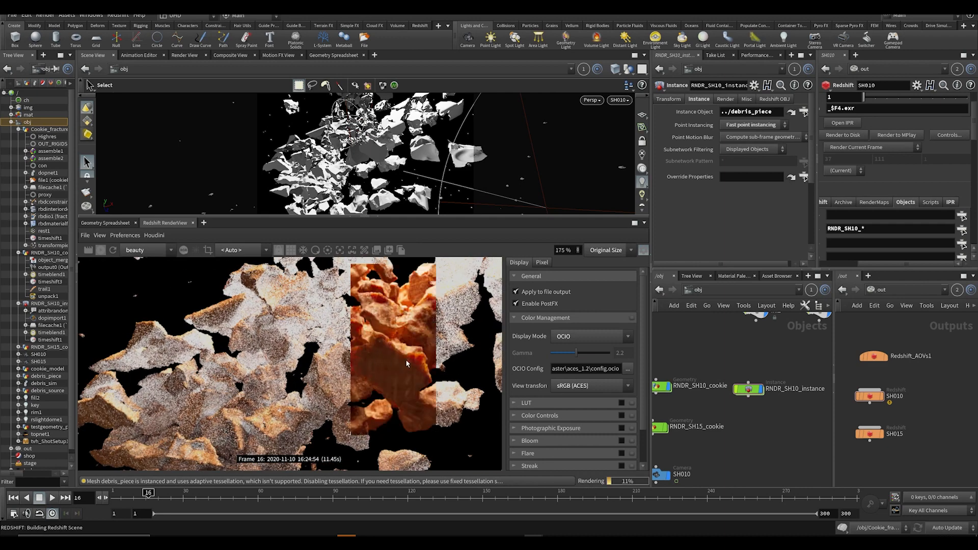
scroll(362, 350, down, 5)
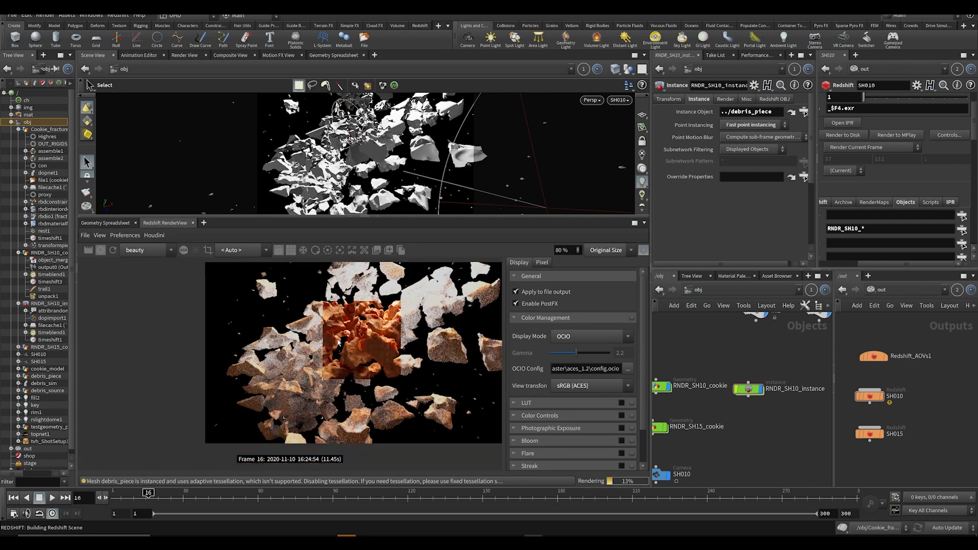
- Stop the interactive preview render and save the scene
scroll(365, 350, up, 4)
scroll(334, 362, down, 4)
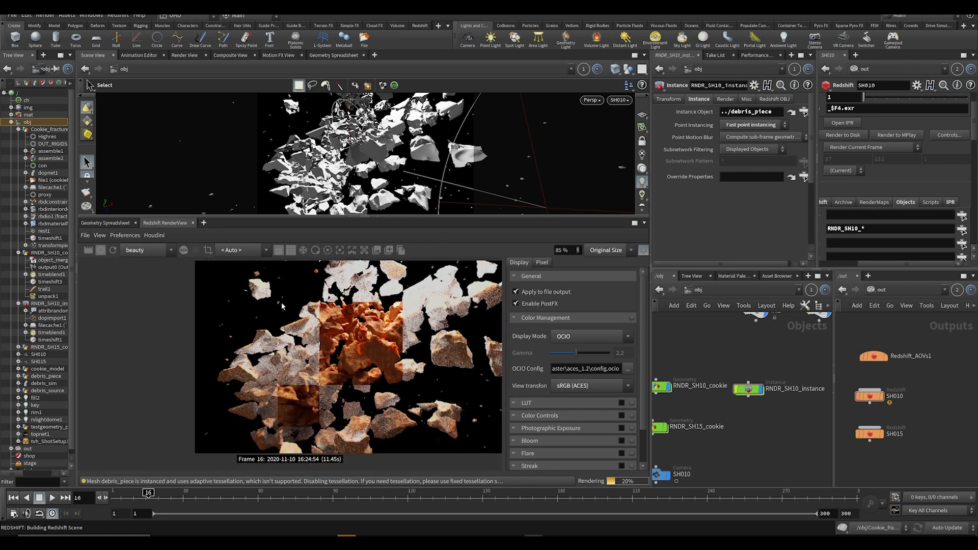
click(102, 250)
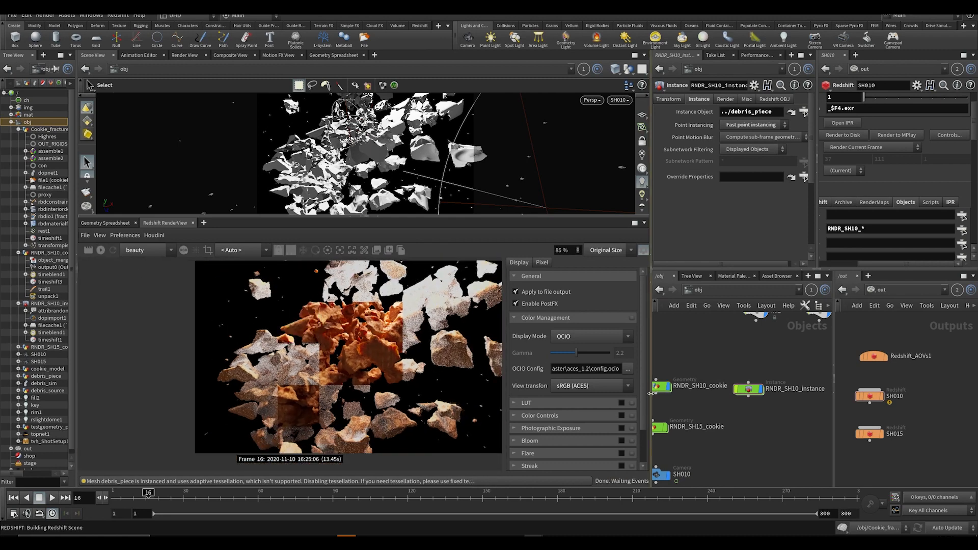
key(ctrl+s)
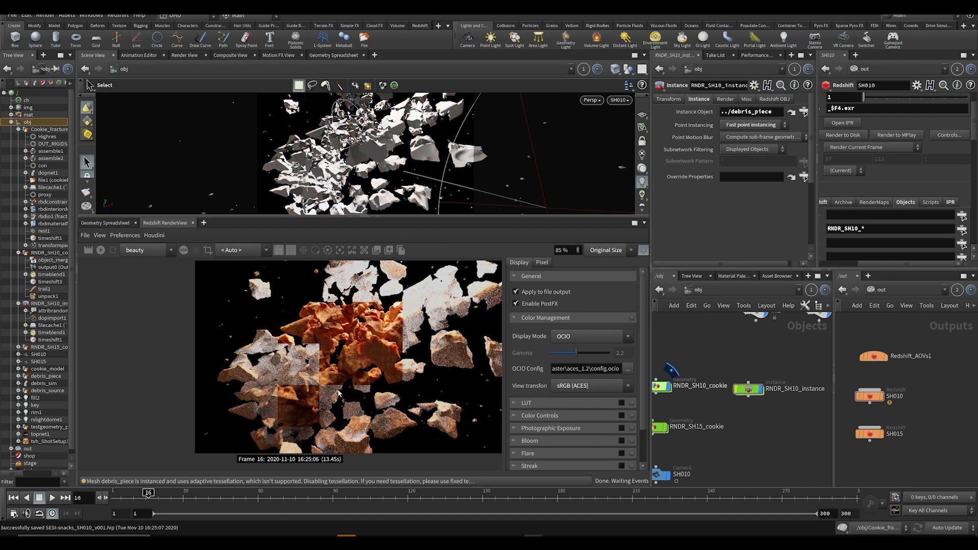
- Paste a copy of the SH010 Redshift output, rename the copy as test and save the scene
scroll(276, 321, up, 5)
scroll(341, 326, down, 3)
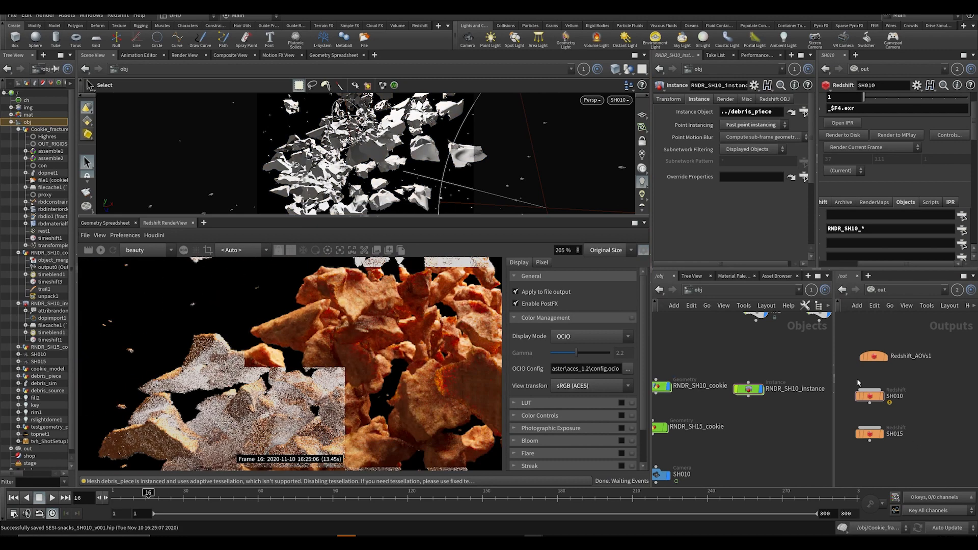
key(ctrl+v)
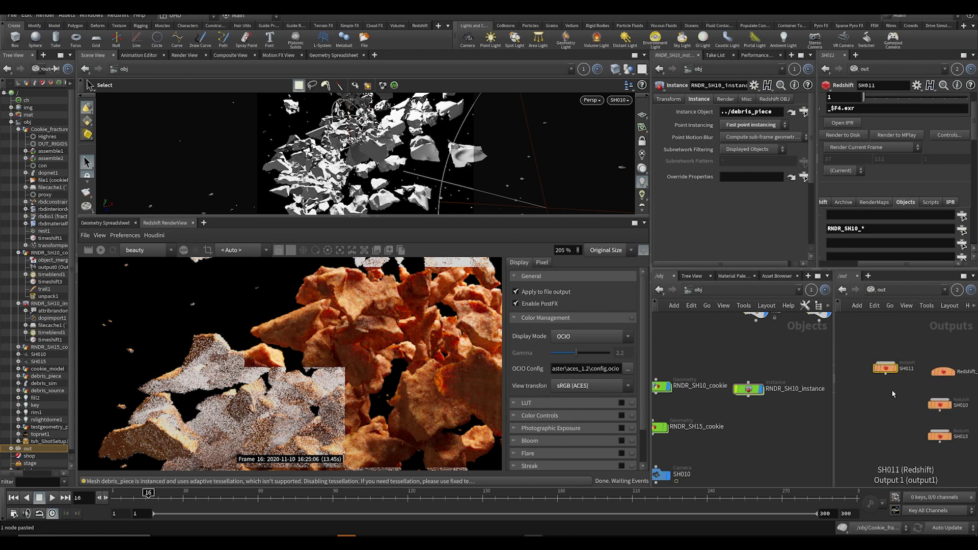
scroll(877, 372, up, 3)
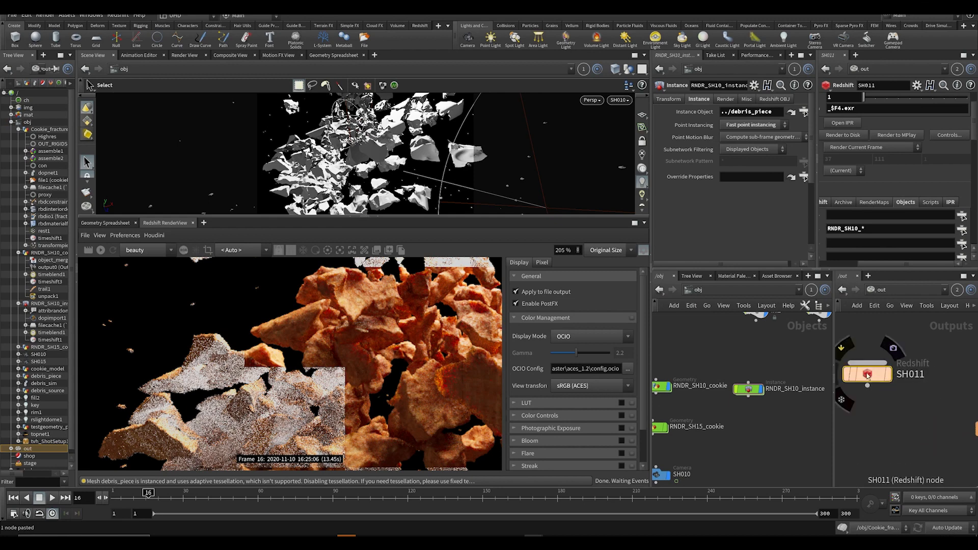
double_click(910, 378)
text(test)
key(Return)
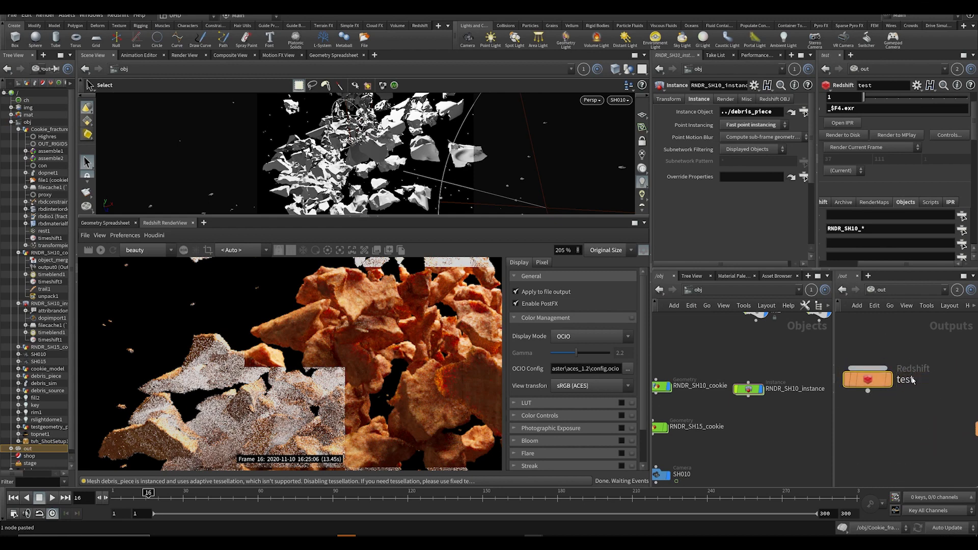
key(ctrl+s)
- Disable image file output on the test Redshift output and keep the node in the network
click(855, 203)
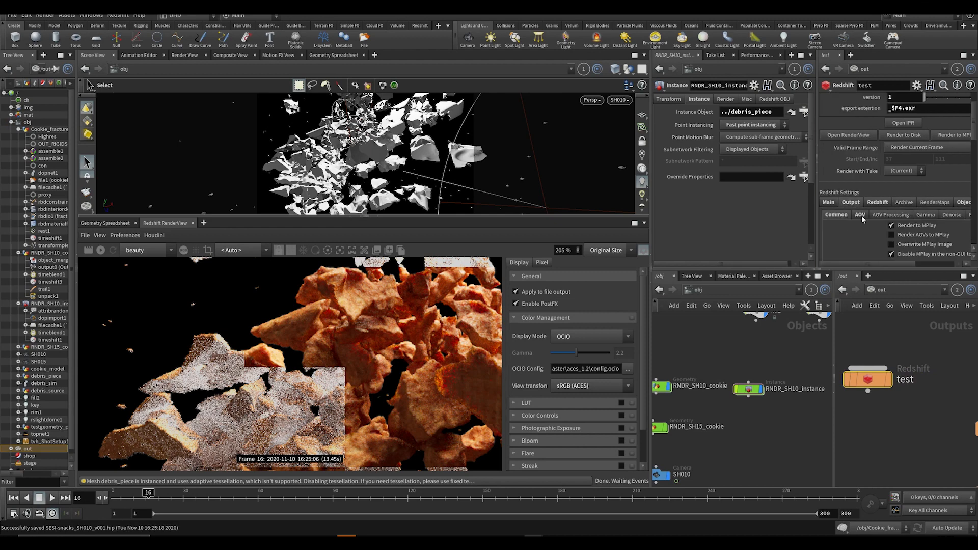
scroll(893, 231, down, 3)
click(892, 236)
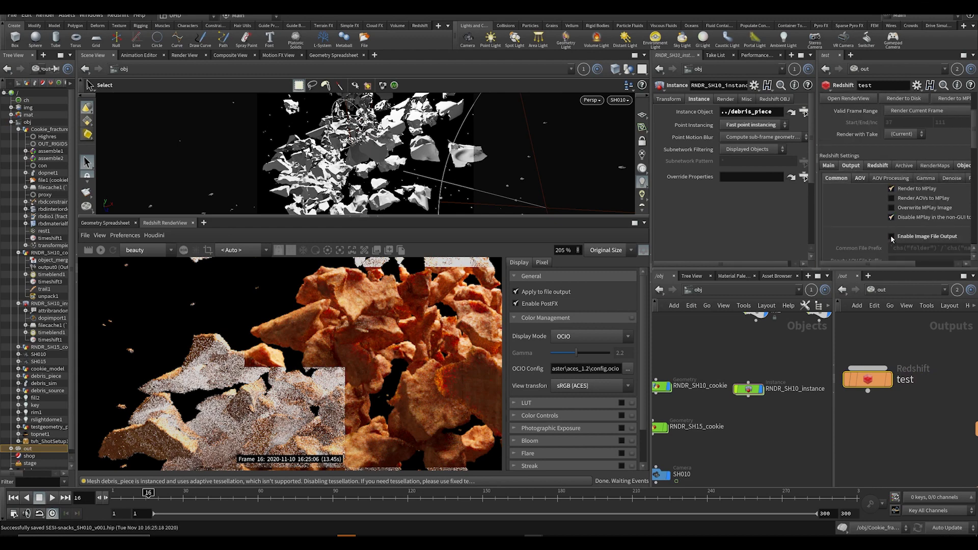
scroll(884, 178, up, 6)
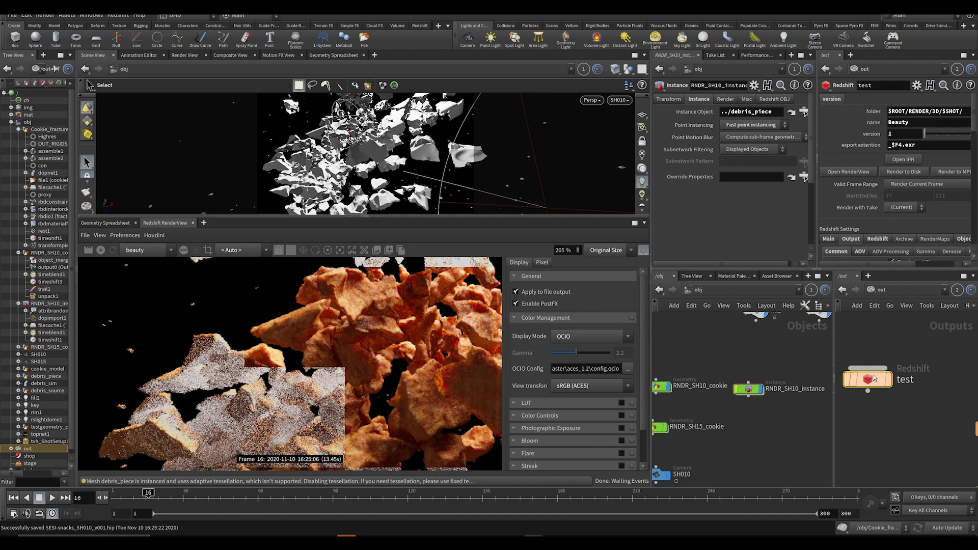
key(Delete)
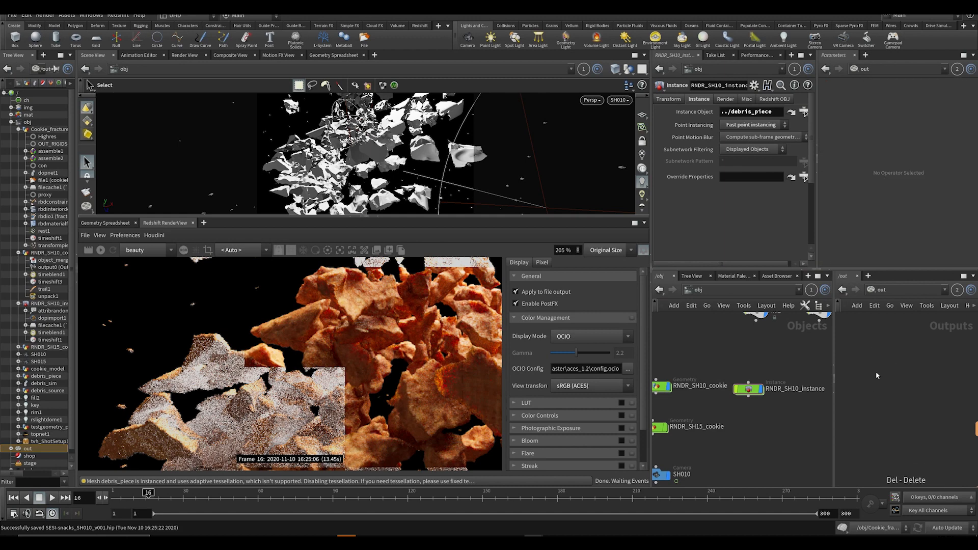
key(ctrl+z)
- Turn off the reflection and refraction sample overrides in the test output's sampling settings
scroll(875, 174, down, 4)
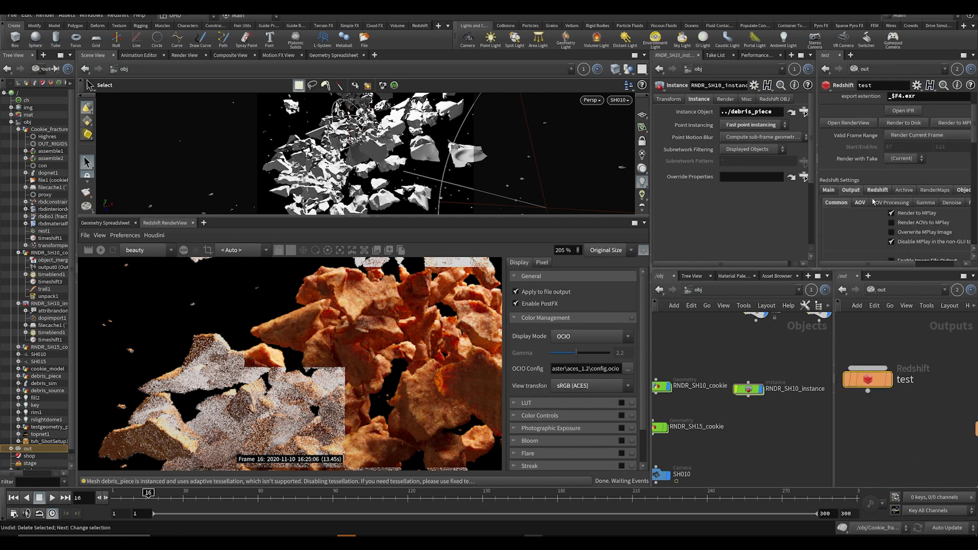
click(877, 191)
click(888, 215)
scroll(893, 218, down, 3)
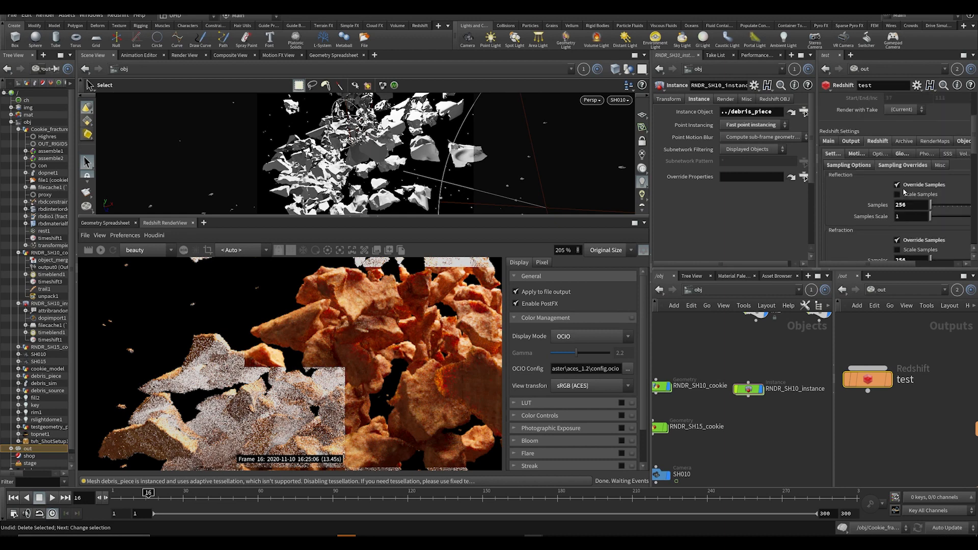
scroll(906, 219, down, 10)
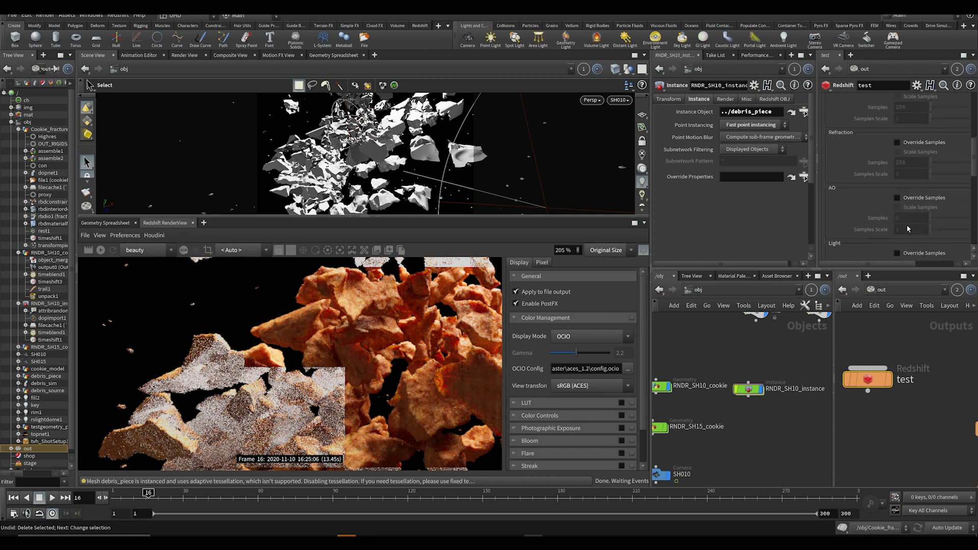
scroll(907, 226, up, 10)
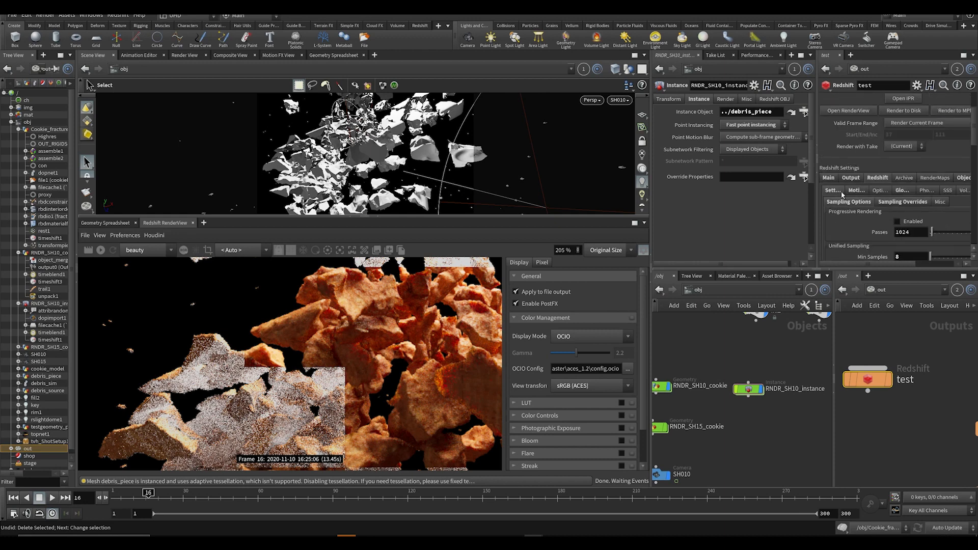
- Set the test output's unified sampling to 4 minimum and 16 maximum samples and save the scene
scroll(844, 203, up, 3)
click(900, 196)
text(4)
key(Tab)
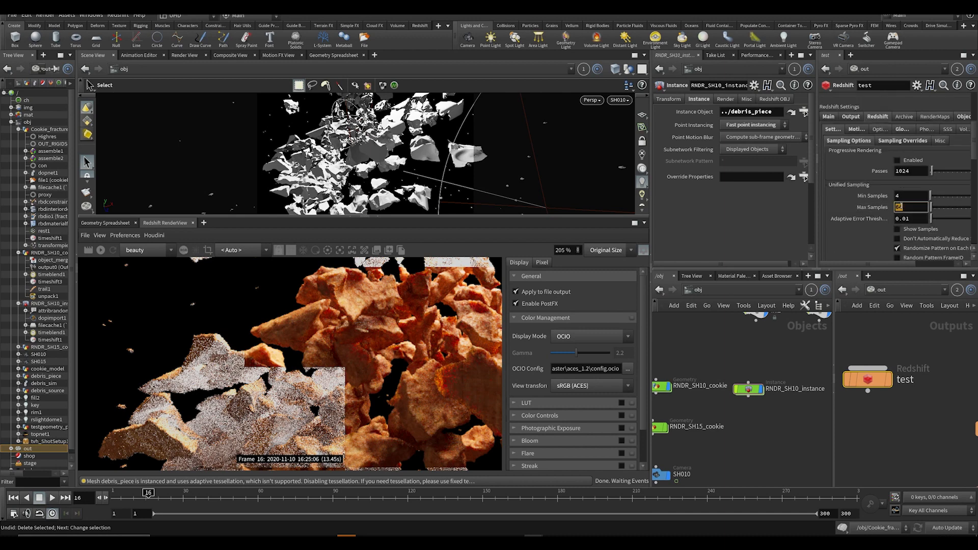
text(16)
key(Return)
key(ctrl+s)
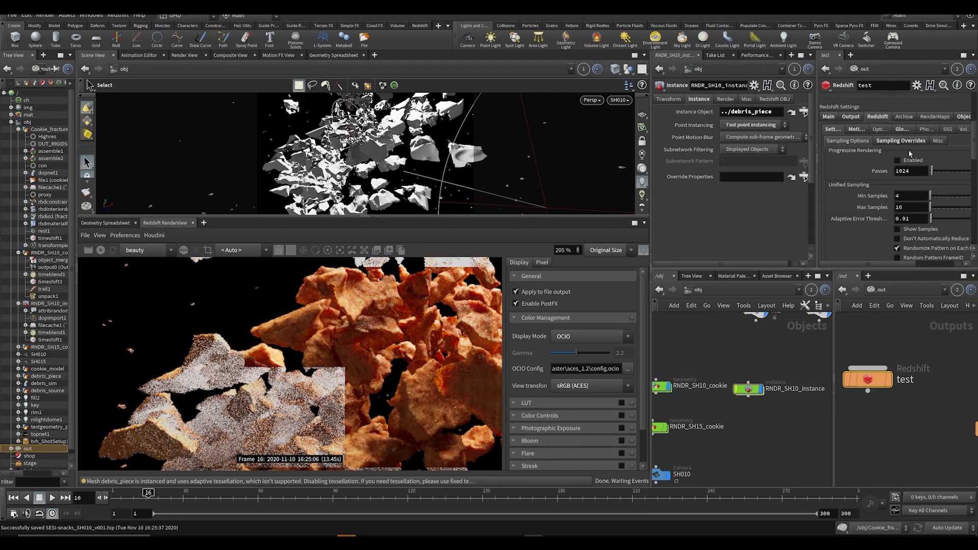
- Set the test output's brute force GI rays to 16 and save the scene
click(912, 129)
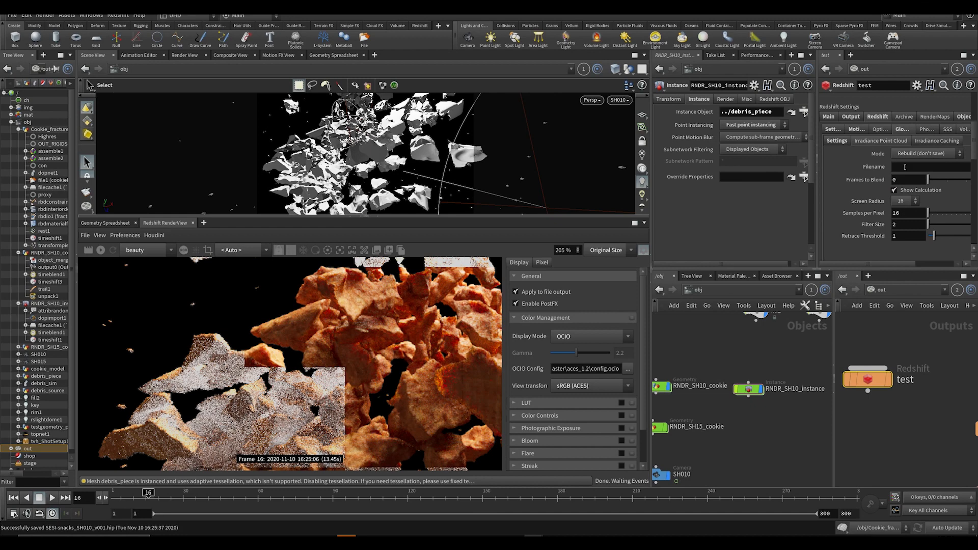
click(837, 141)
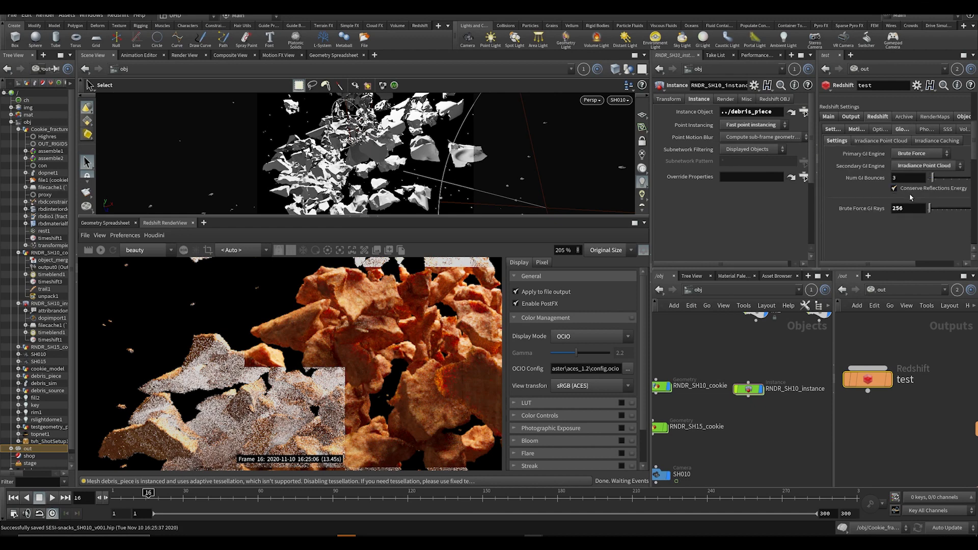
click(912, 208)
text(16)
key(Return)
key(ctrl+s)
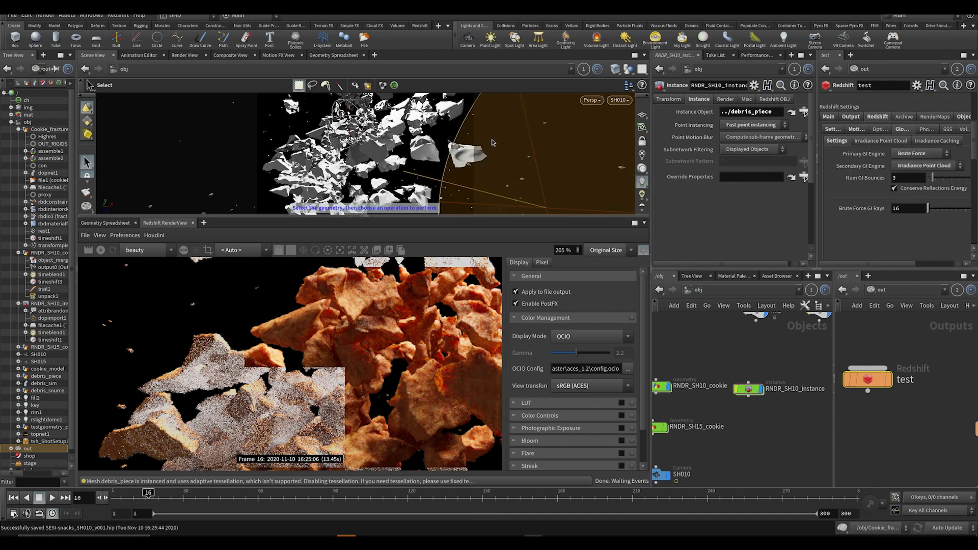
- Switch the test output to Render Frame Range and set the range from frame 10 to frame 30
scroll(866, 346, down, 2)
scroll(865, 352, down, 1)
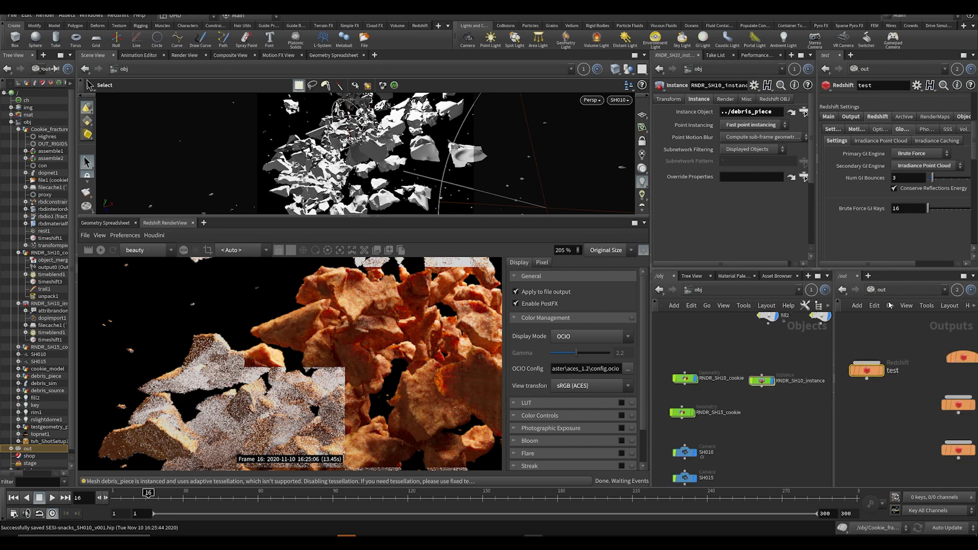
click(963, 116)
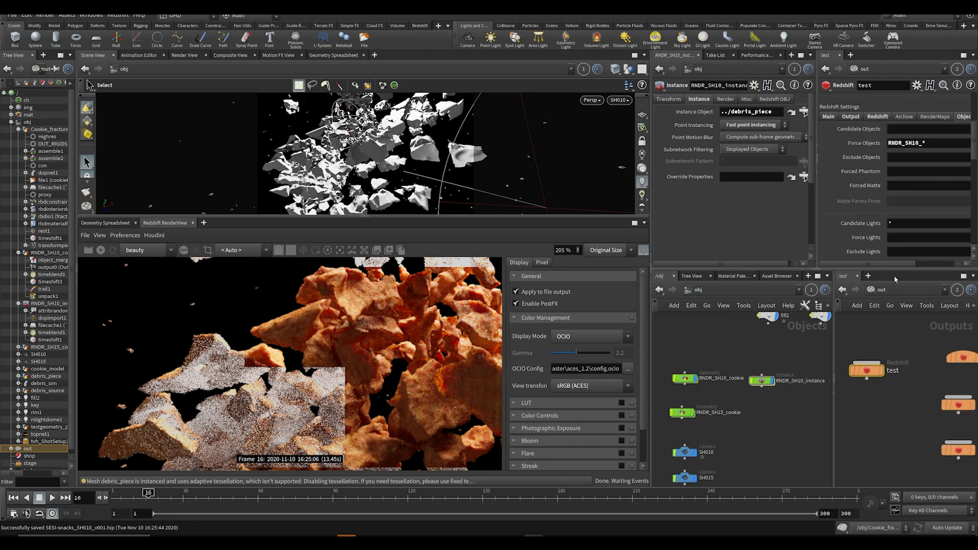
scroll(889, 214, up, 5)
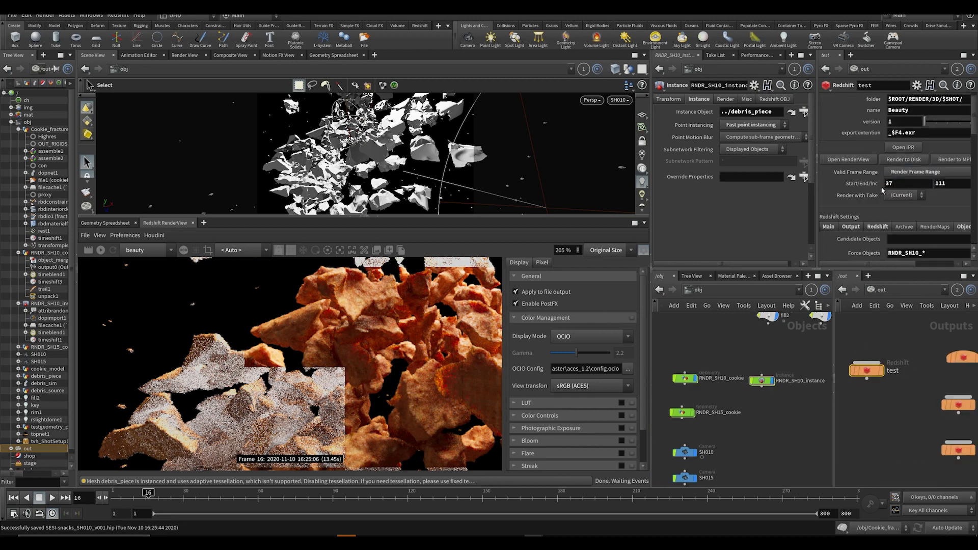
double_click(893, 185)
text(10)
key(Tab)
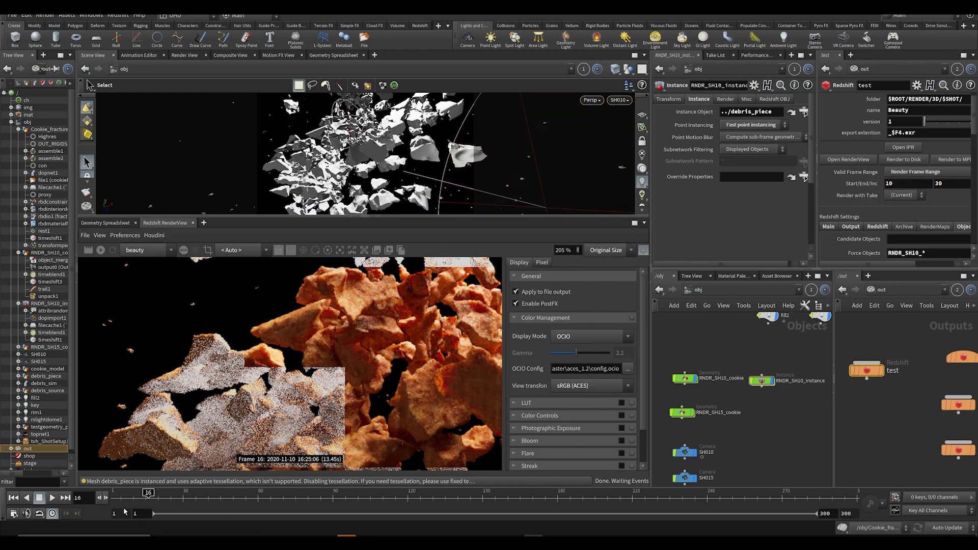
- Scrub the animation to frame 34, set the test output's end frame to 35 and save the scene
key(Right)
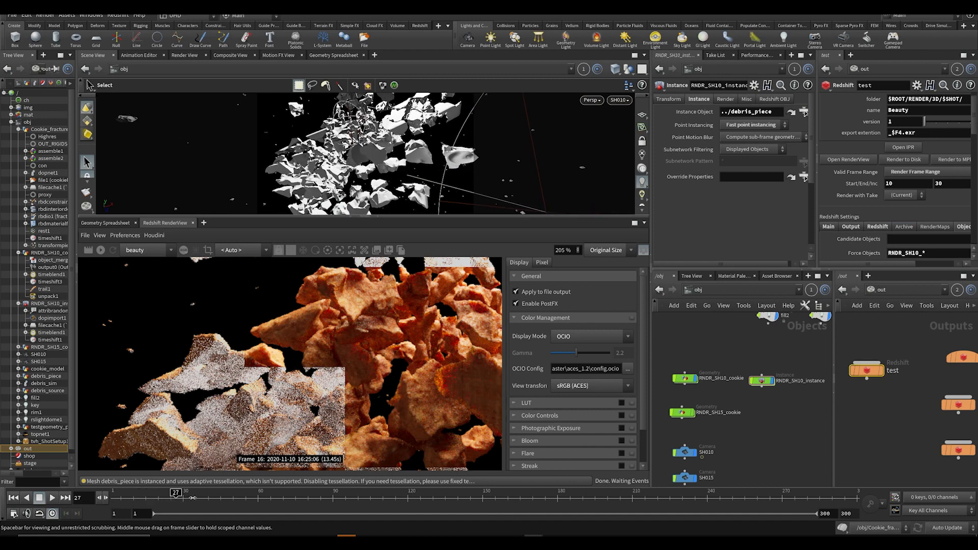
key(ctrl+s)
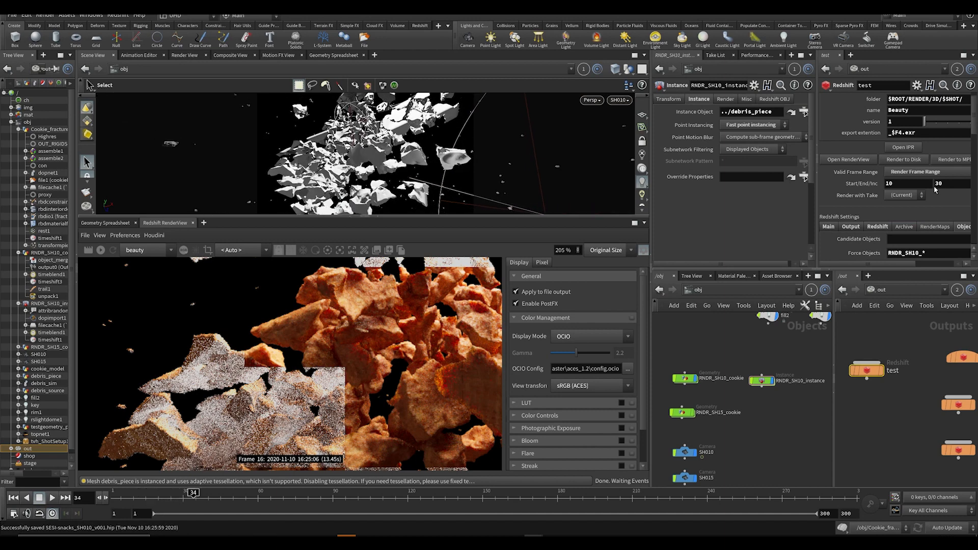
click(957, 189)
text(35)
key(ctrl+s)
- Widen the parameter and network panes and set the Redshift render view to use the test ROP
drag(653, 418, 465, 418)
click(154, 234)
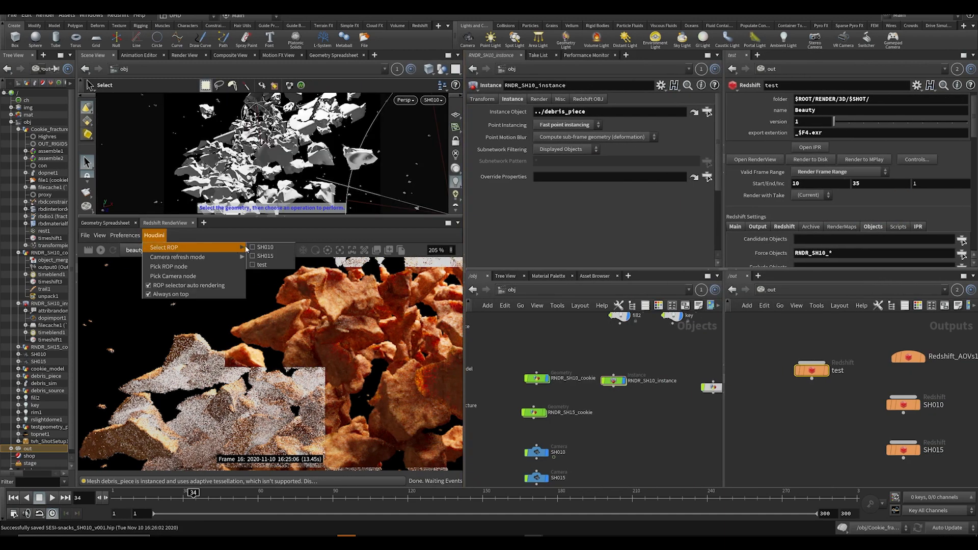
click(259, 248)
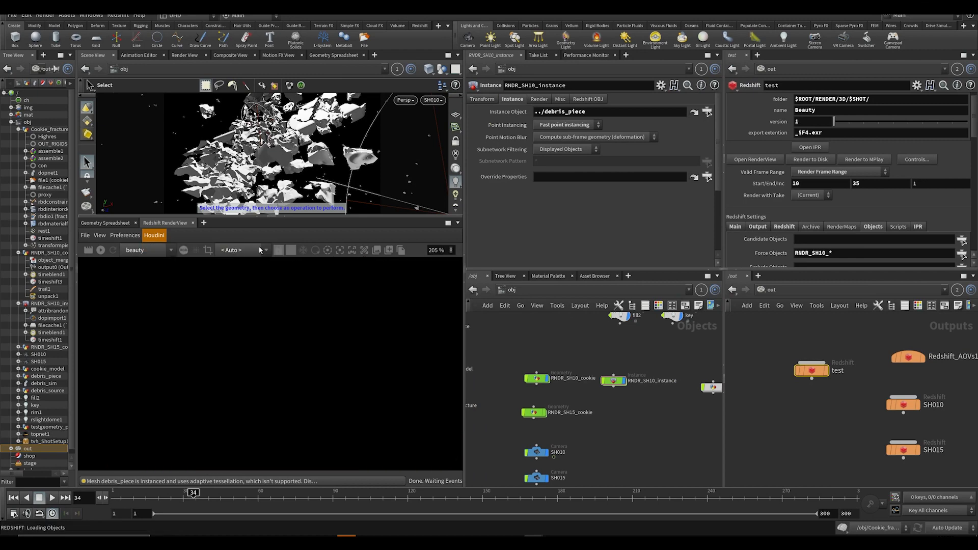
click(159, 238)
mouse_move(174, 248)
click(275, 266)
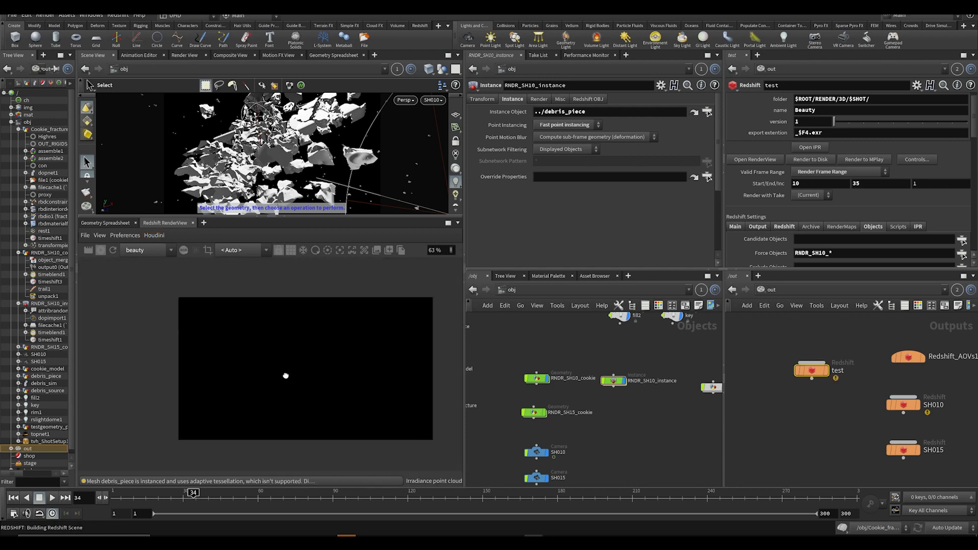
scroll(275, 348, up, 2)
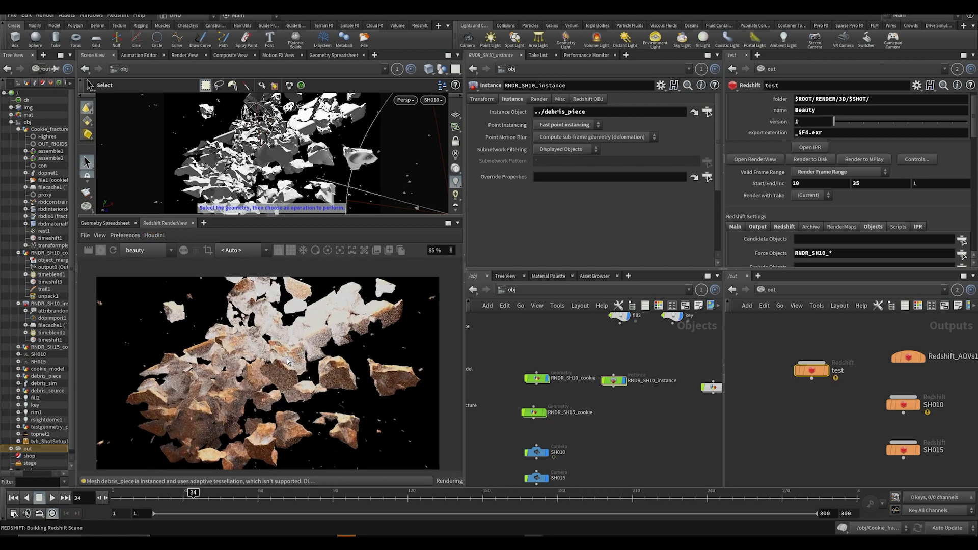
scroll(288, 361, up, 1)
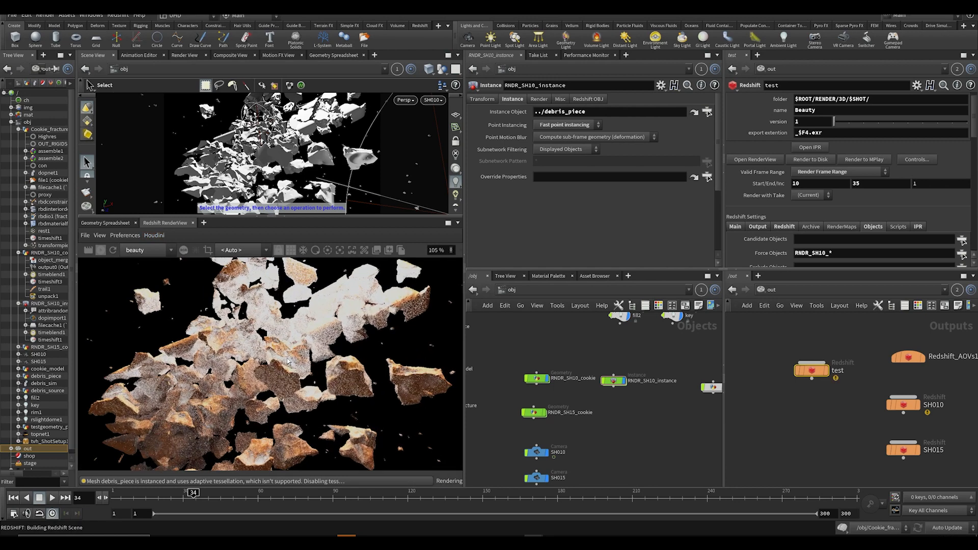
- Set the test output's overscan mode to Disabled
click(776, 228)
scroll(778, 231, down, 2)
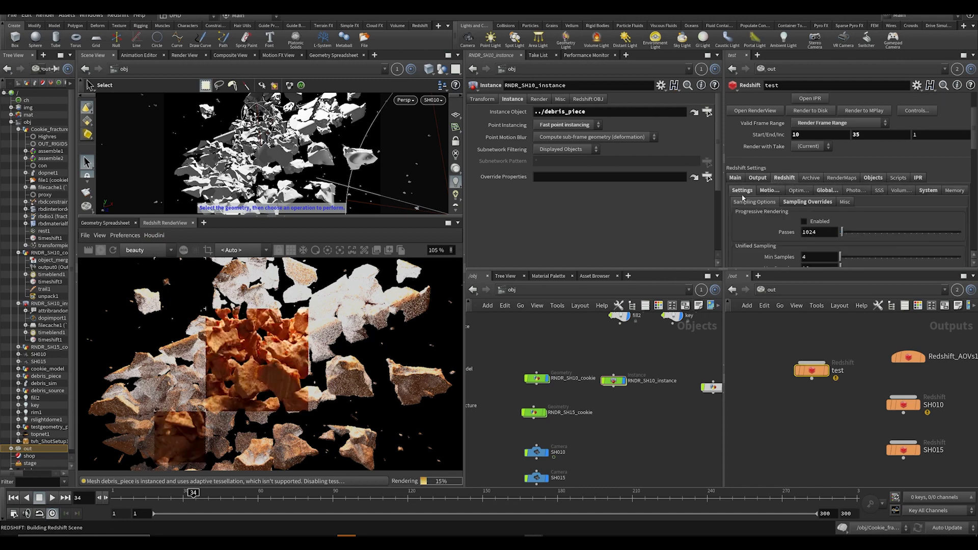
click(736, 178)
scroll(741, 182, down, 3)
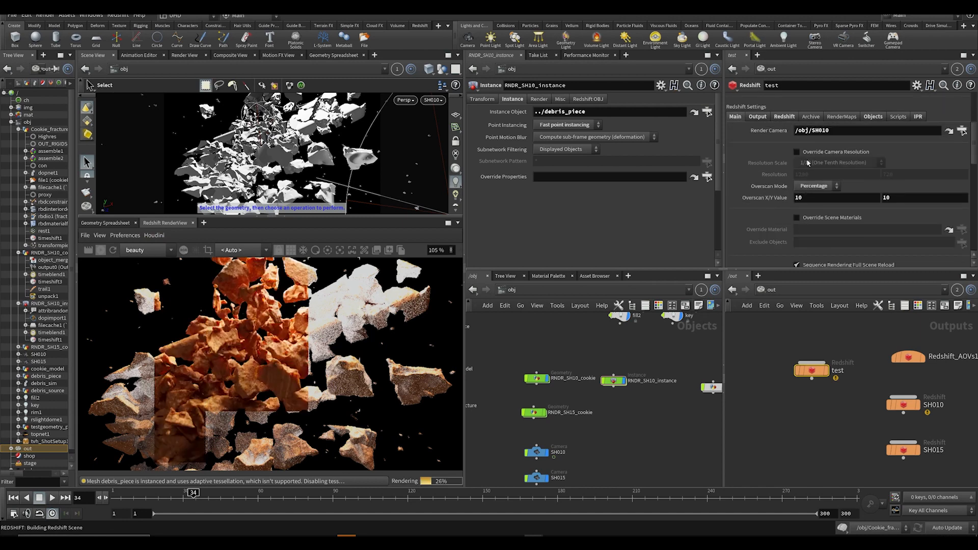
click(810, 187)
click(813, 184)
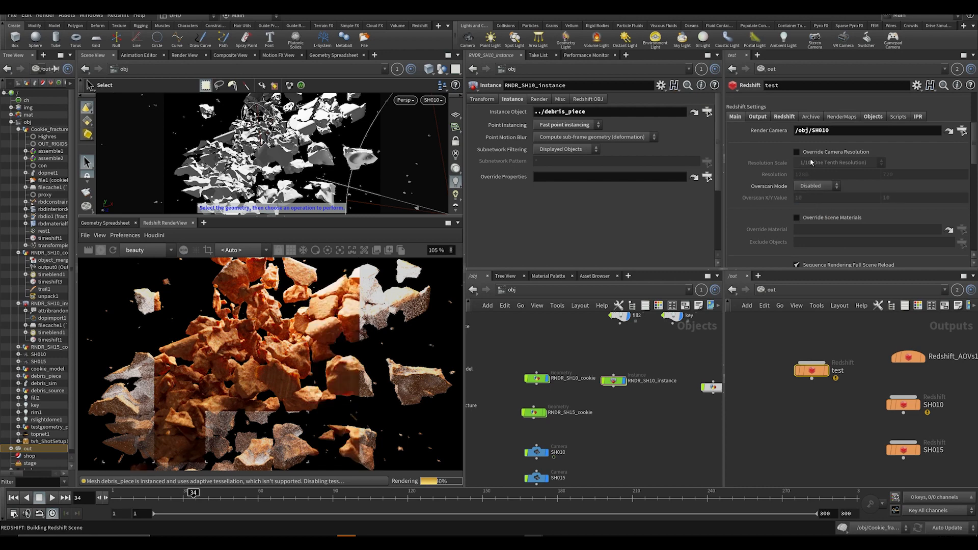
- Override the test output's camera resolution with 1/2 (Half Resolution) and restart the interactive preview render
click(808, 151)
click(815, 163)
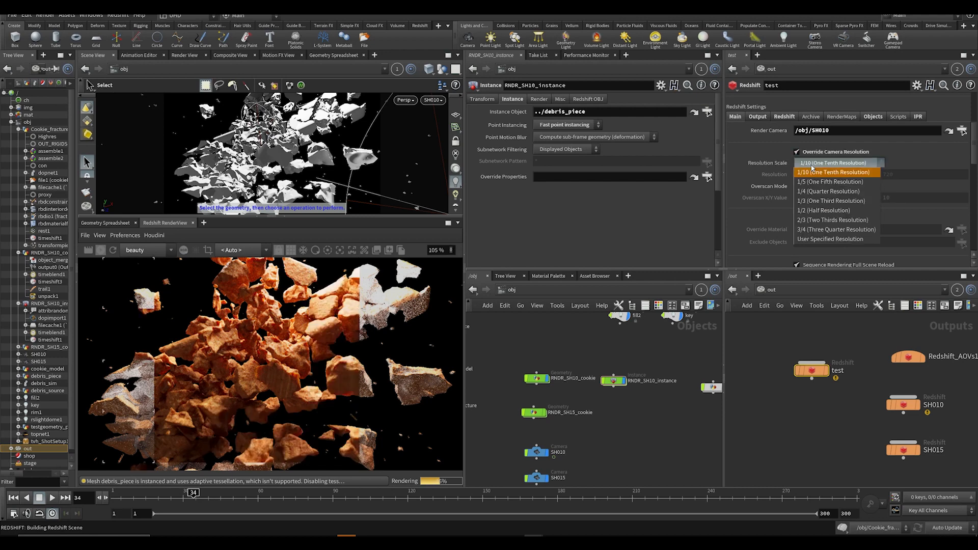
click(816, 210)
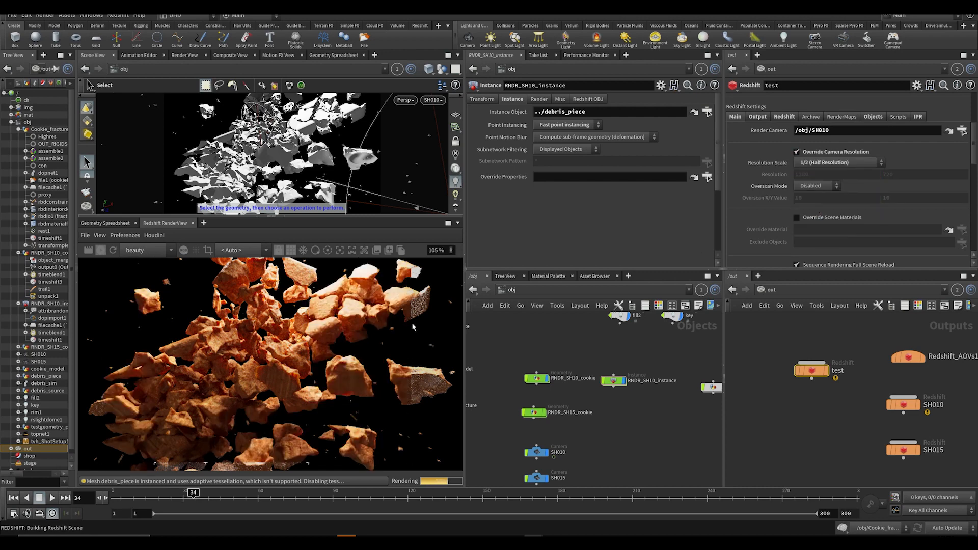
click(102, 251)
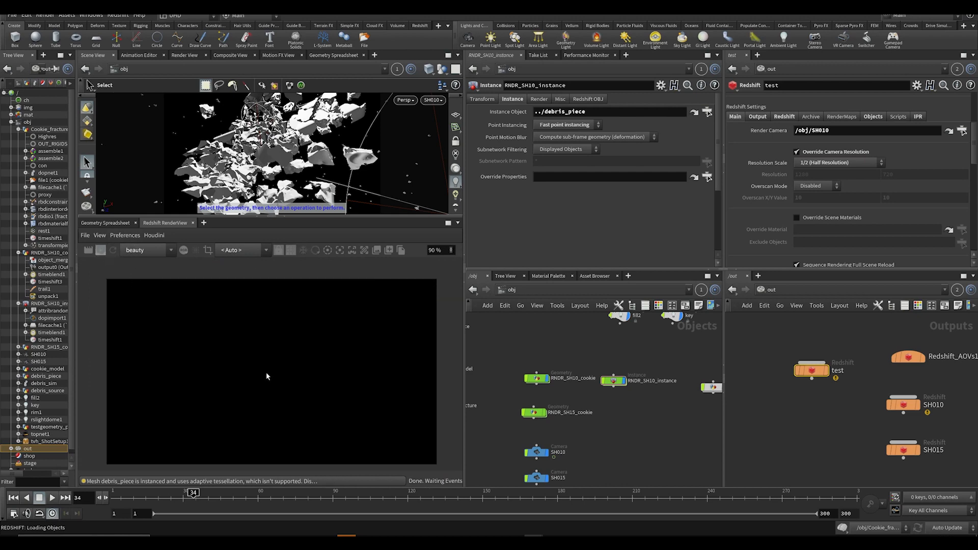
scroll(273, 387, down, 1)
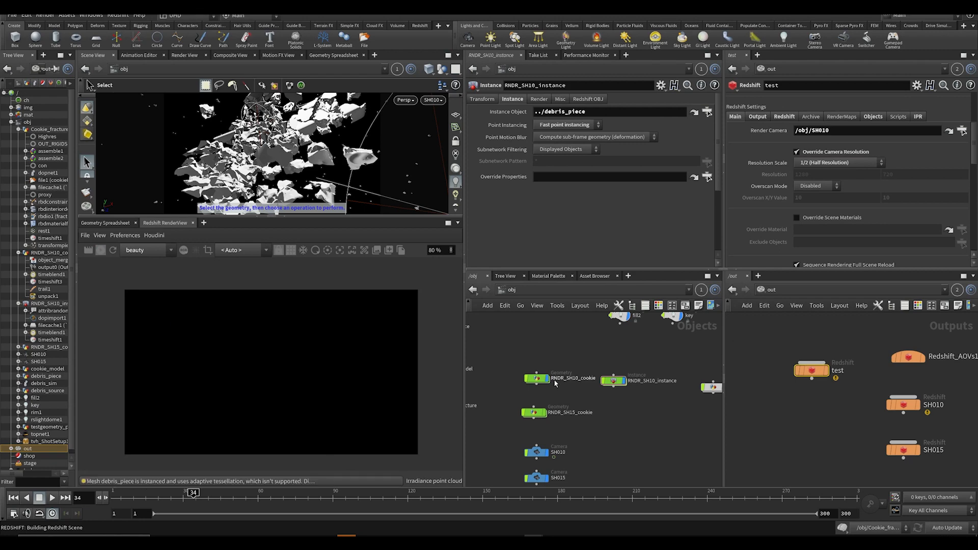
- Save the scene and examine the Redshift tessellation and displacement settings of the debris_piece object
middle_drag(488, 389, 570, 394)
key(ctrl+s)
scroll(569, 403, down, 4)
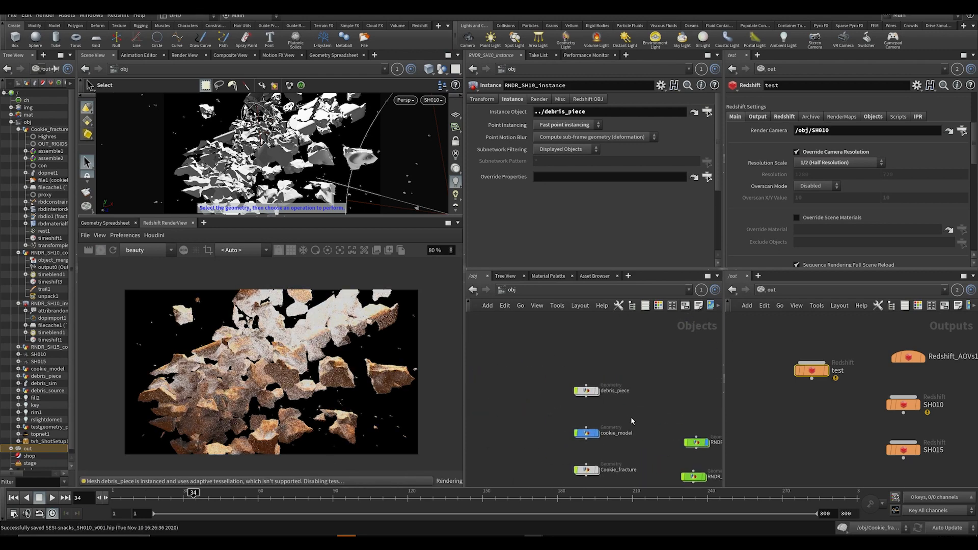
scroll(567, 407, up, 4)
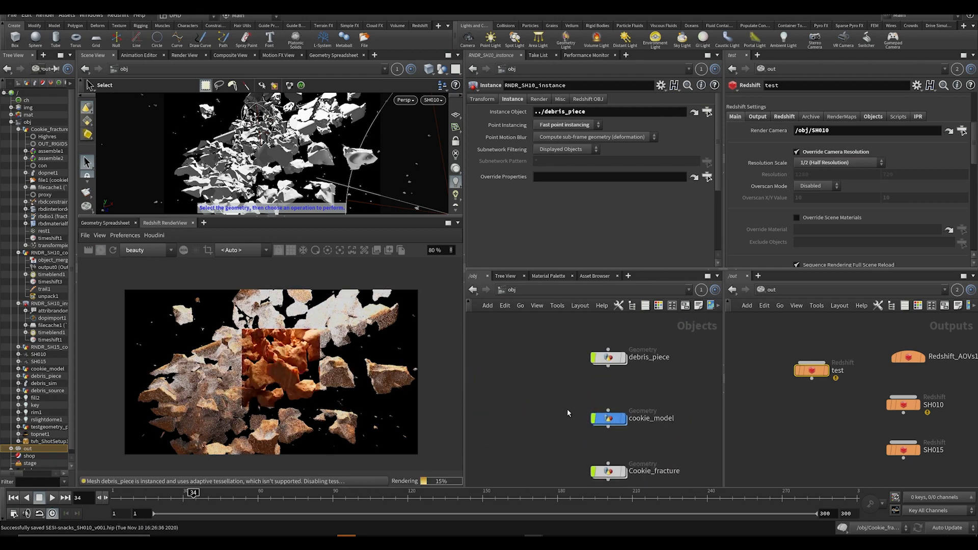
middle_drag(560, 426, 525, 440)
drag(533, 351, 588, 376)
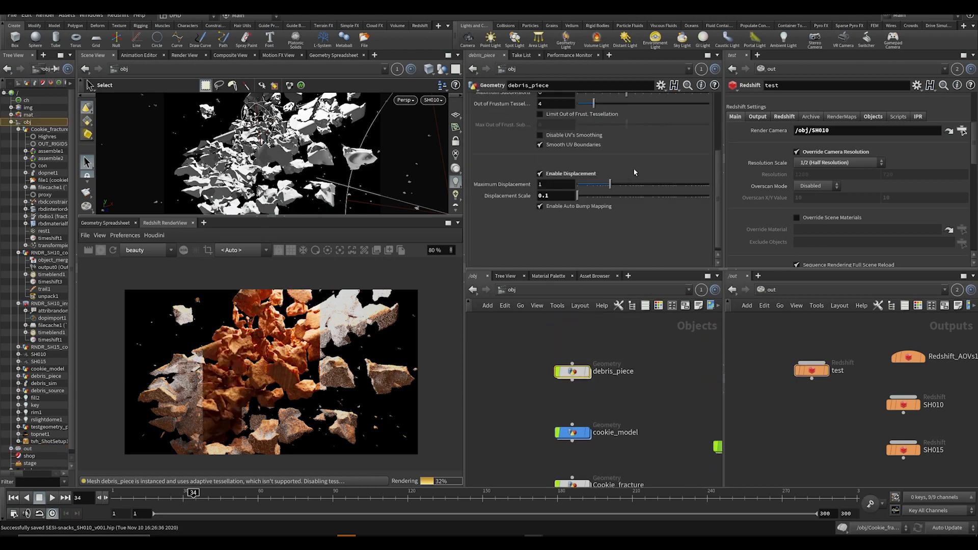
scroll(715, 151, down, 3)
scroll(715, 151, up, 2)
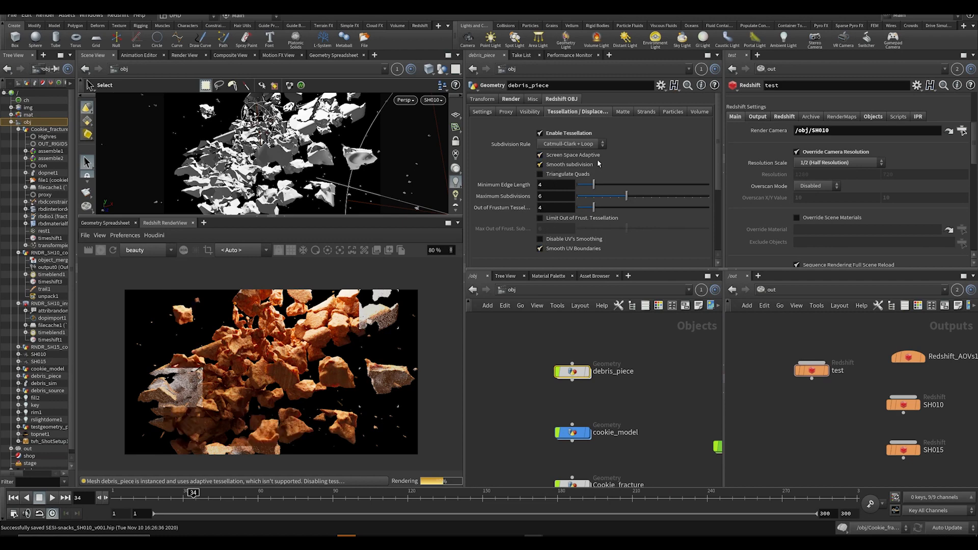
- Turn off Screen Space Adaptive for debris_piece, set its Out of Frustum Tessellation to 0, and restart the preview render
click(541, 155)
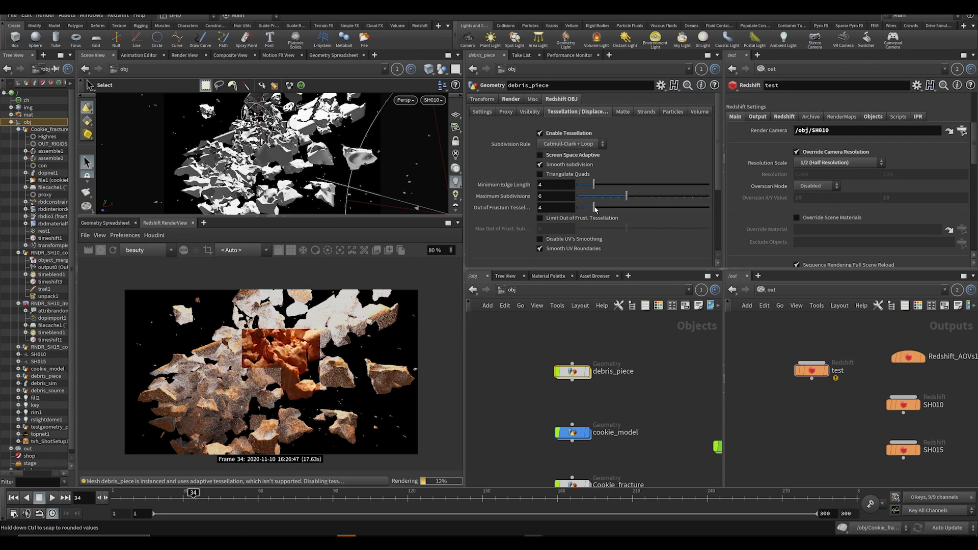
drag(593, 207, 578, 208)
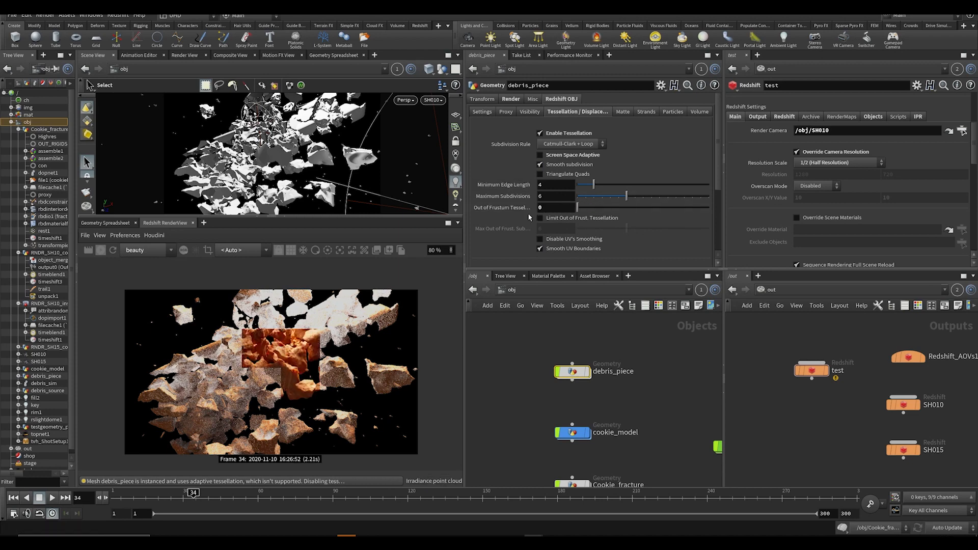
click(101, 251)
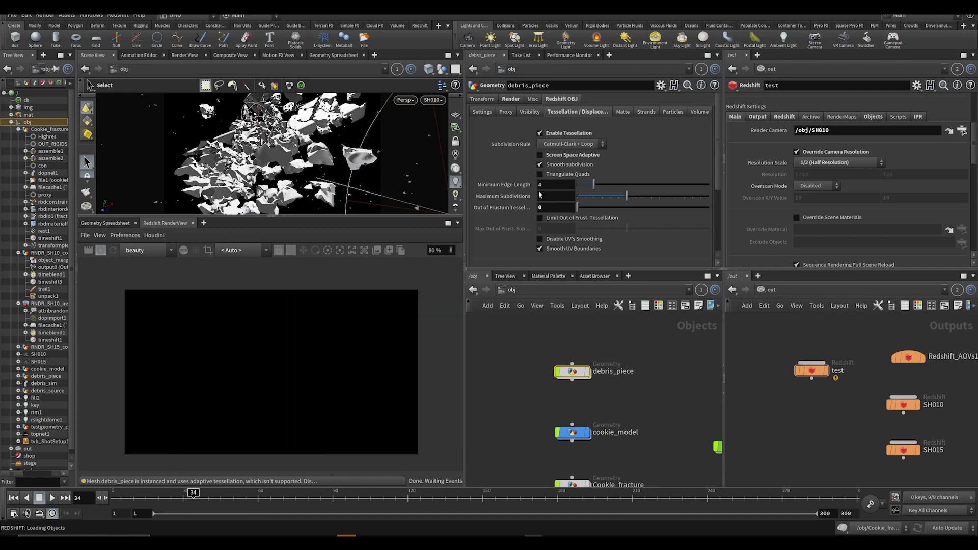
- Set the Minimum Edge Length of debris_piece's tessellation to 0 and widen the render view
drag(594, 184, 573, 185)
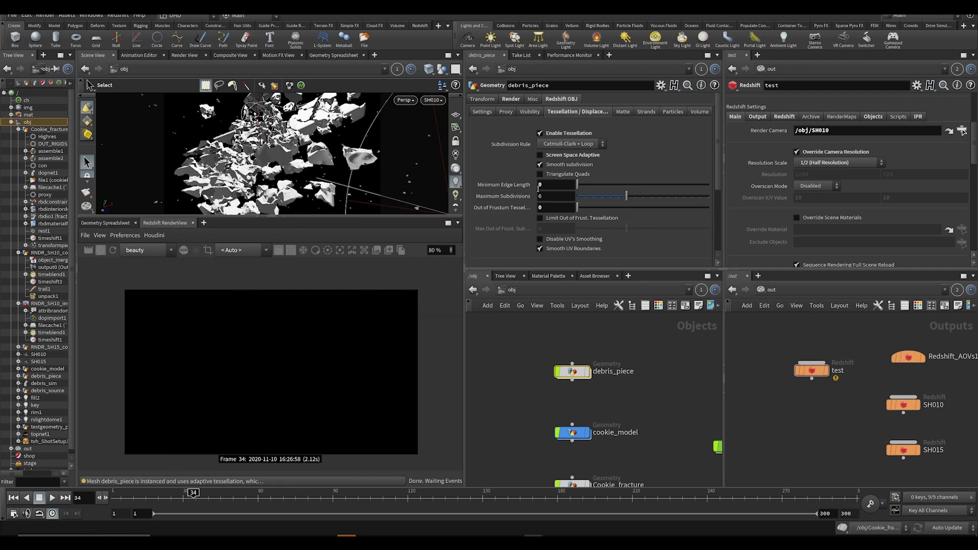
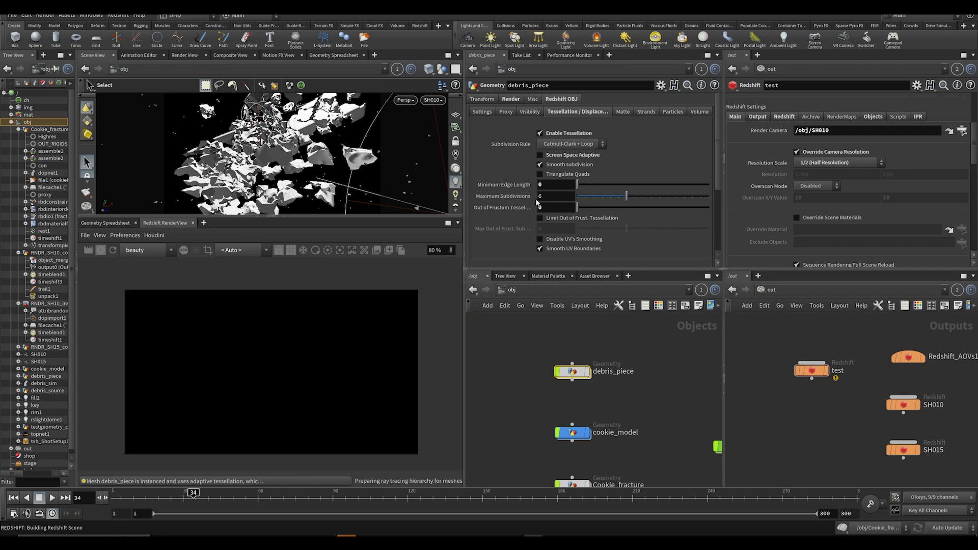
click(554, 196)
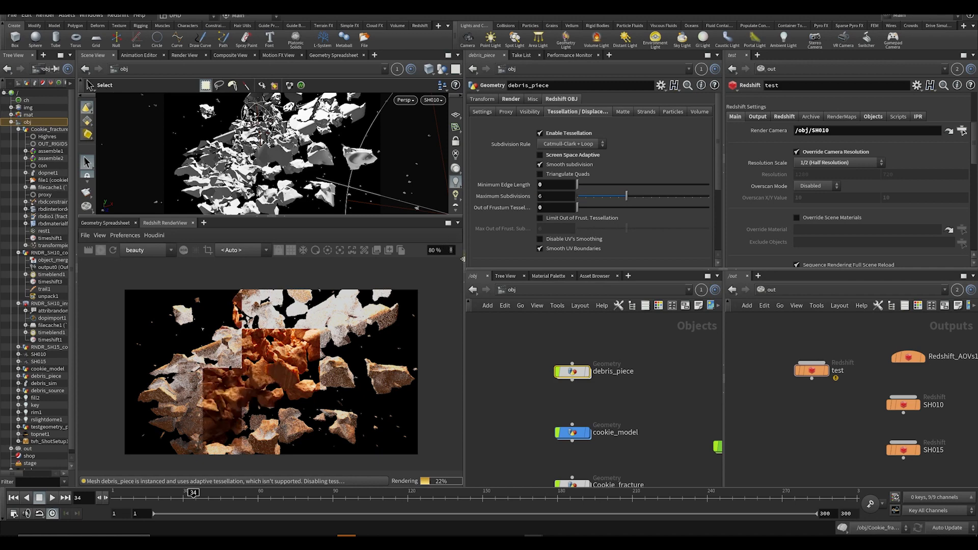
drag(462, 241, 471, 242)
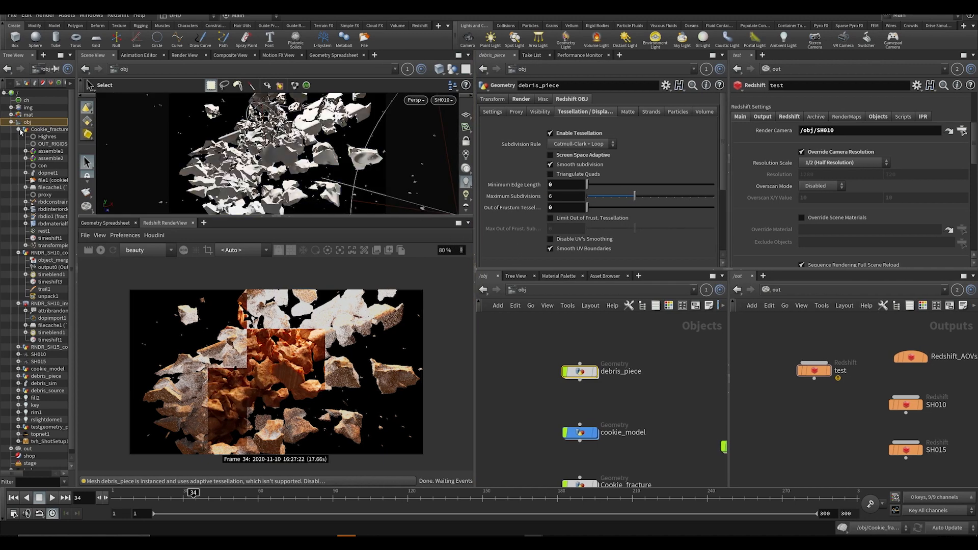
- Set the Minimum Edge Length of debris_piece's tessellation to 4 and save the scene
click(564, 185)
text(4)
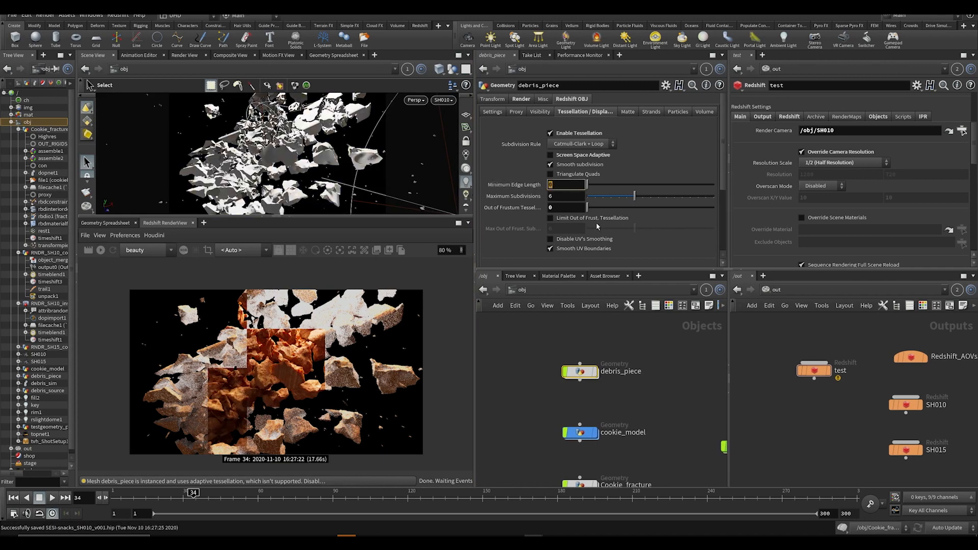
click(651, 367)
key(ctrl+s)
scroll(653, 367, down, 4)
mouse_move(653, 367)
middle_down()
mouse_move(624, 326)
mouse_move(568, 427)
mouse_move(637, 353)
mouse_move(675, 365)
mouse_move(644, 365)
middle_up()
key(ctrl+s)
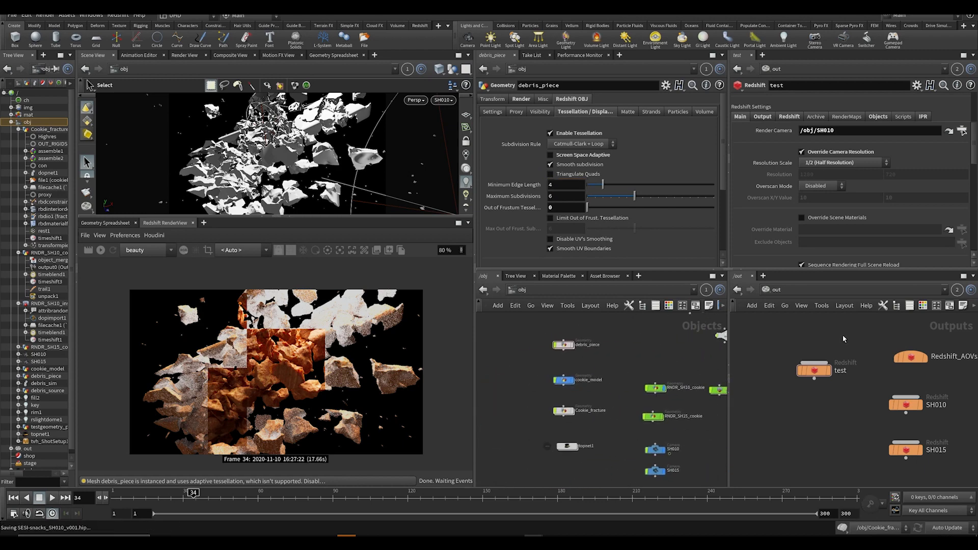
- Select the test Redshift output, save the scene, and render its frame range to MPlay
scroll(805, 204, up, 3)
scroll(804, 204, up, 2)
drag(809, 334, 824, 415)
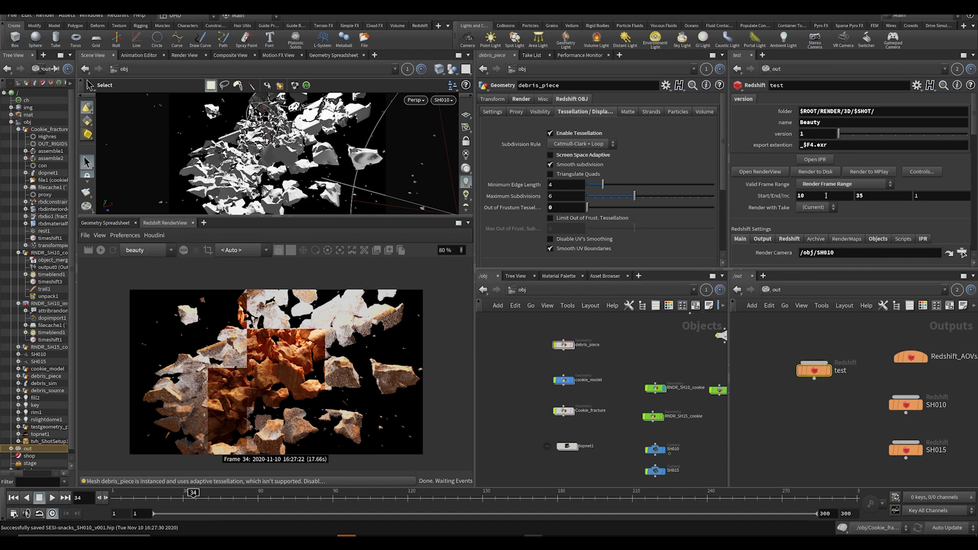
key(ctrl+s)
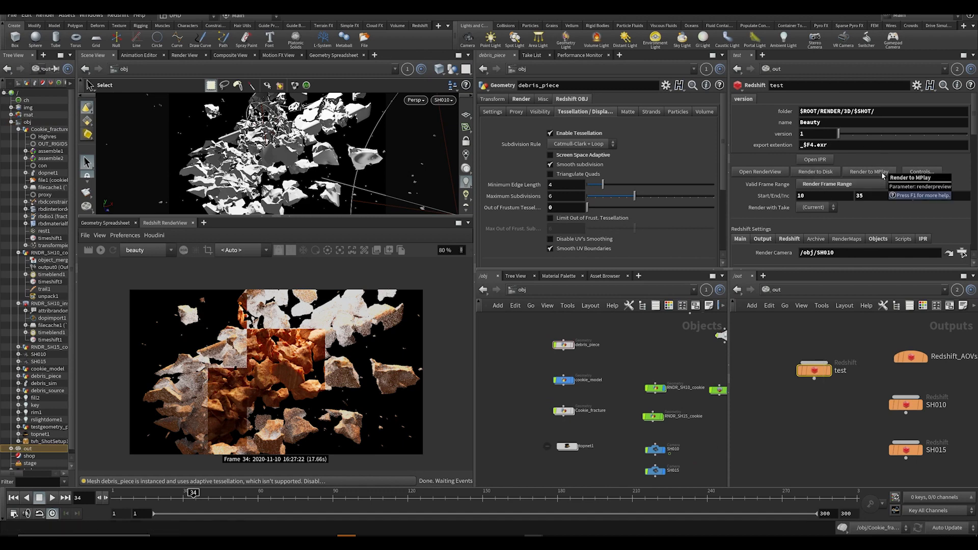
click(861, 176)
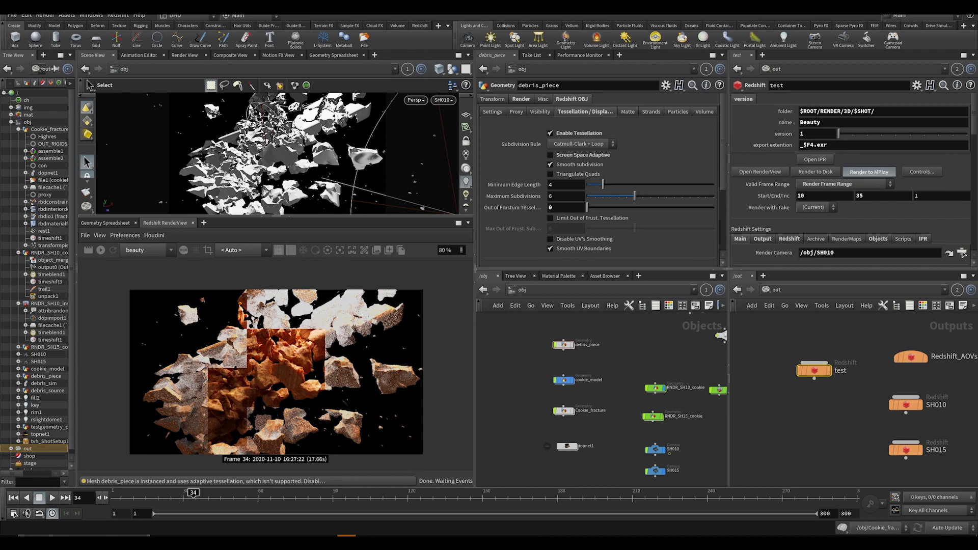
- Clear the AOV config source on the test output and start its render to disk
click(789, 239)
drag(868, 262, 694, 221)
key(BackSpace)
key(ctrl+s)
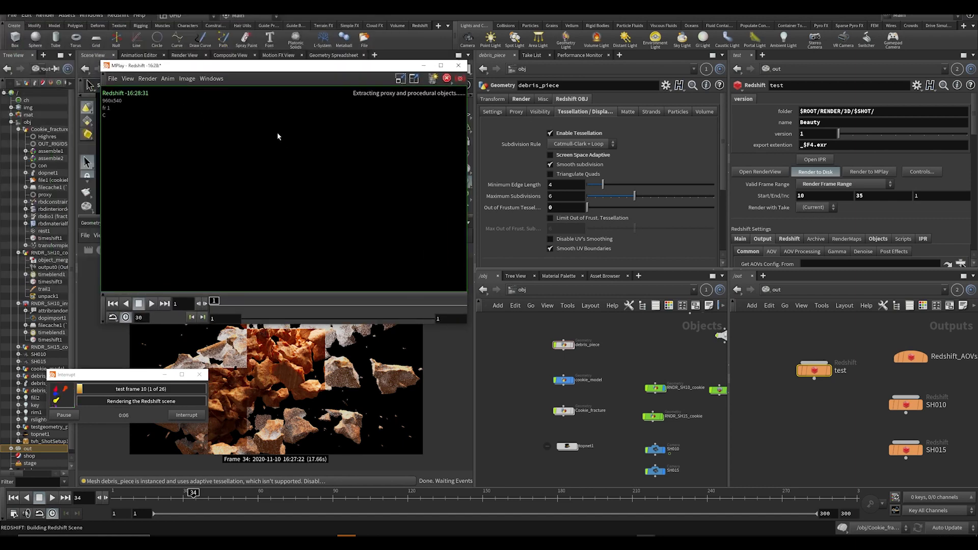
- Enlarge MPlay, interrupt the test render, and play back the rendered cookie frames before returning to Houdini
click(464, 324)
drag(467, 324, 550, 350)
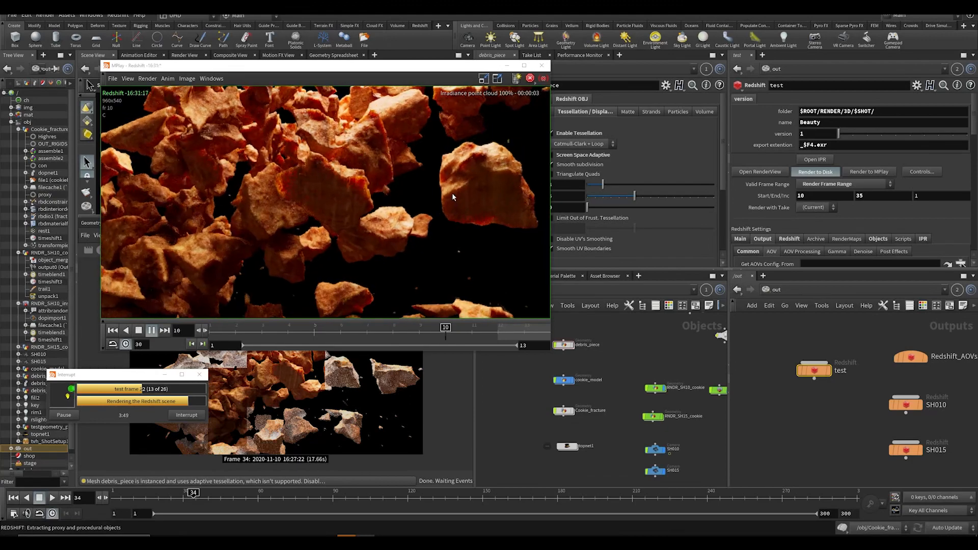
click(187, 415)
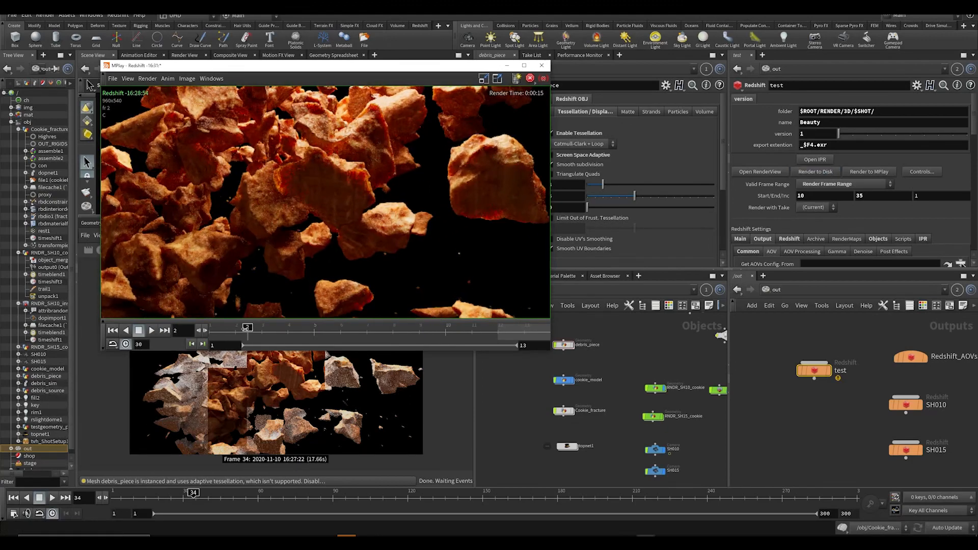
mouse_move(294, 327)
mouse_down()
mouse_move(406, 327)
mouse_move(335, 184)
mouse_up()
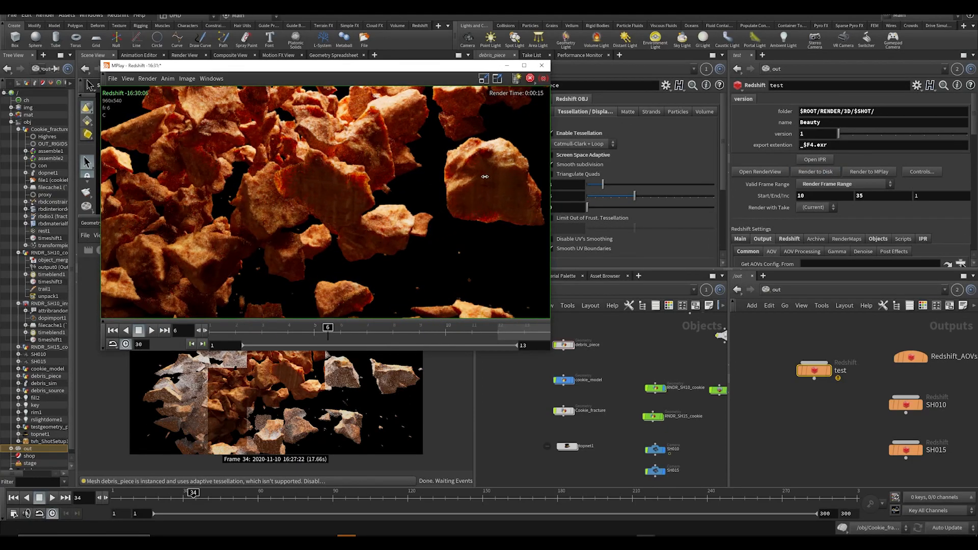
scroll(402, 194, down, 3)
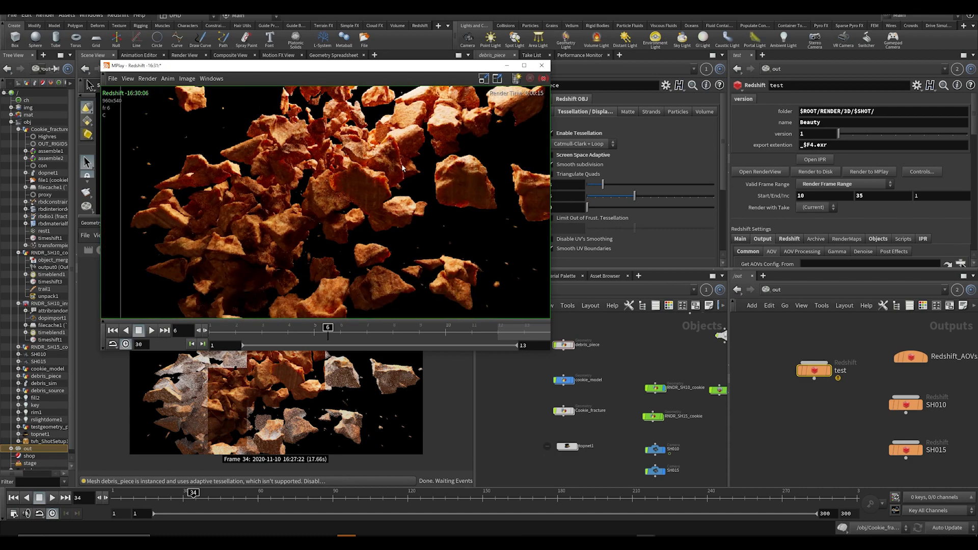
key(Up)
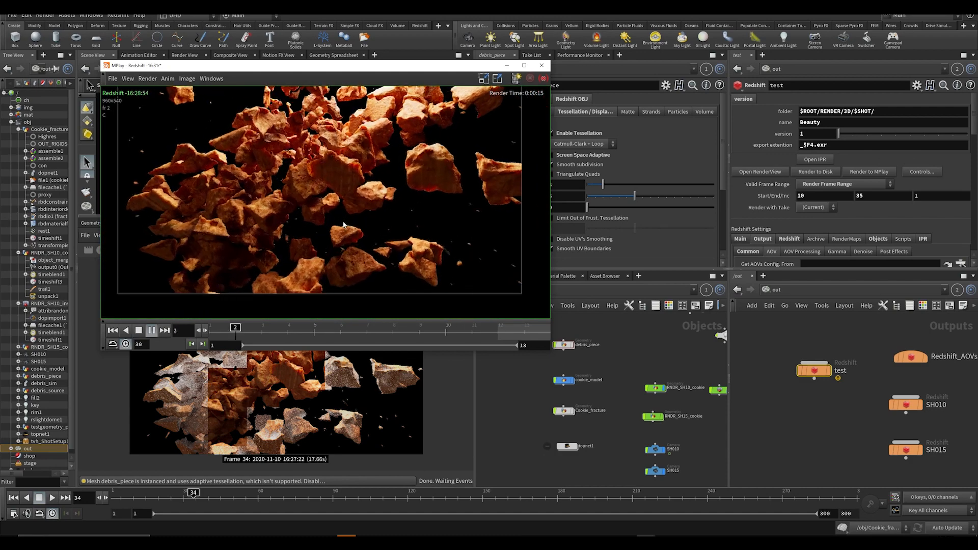
key(Up)
click(543, 409)
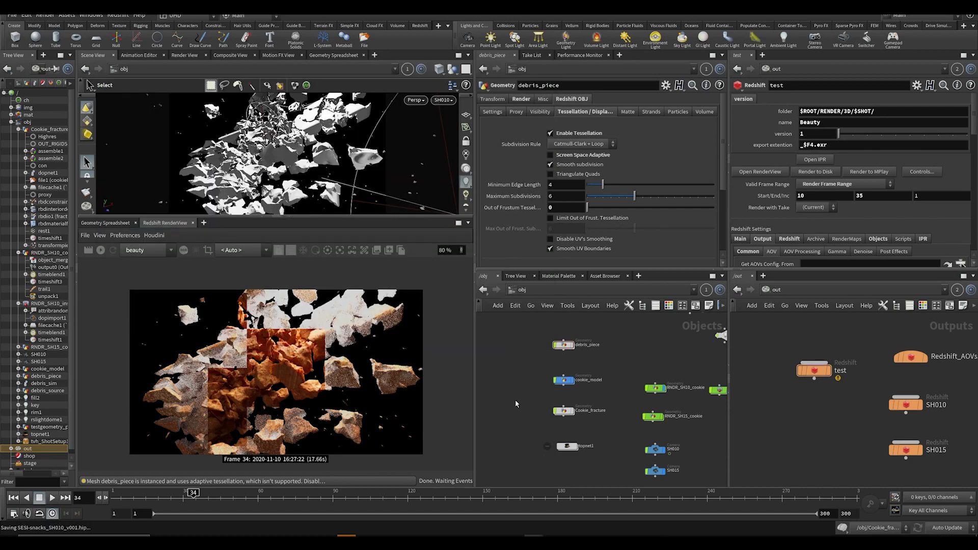
- Set the Displacement Scale of RNDR_SH10_cookie to 0.44 and save the scene
click(564, 346)
key(ctrl+s)
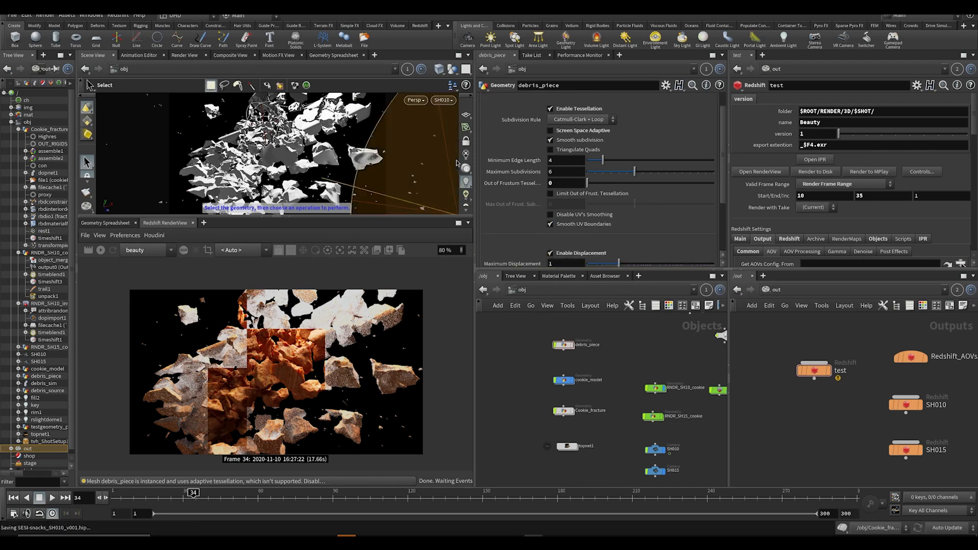
middle_drag(626, 410, 611, 385)
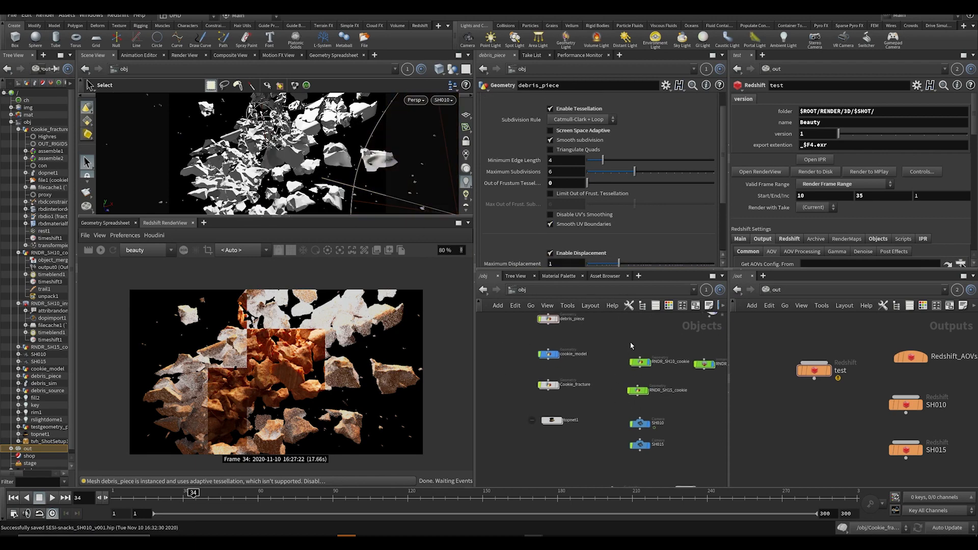
middle_drag(631, 342, 617, 356)
drag(620, 365, 634, 378)
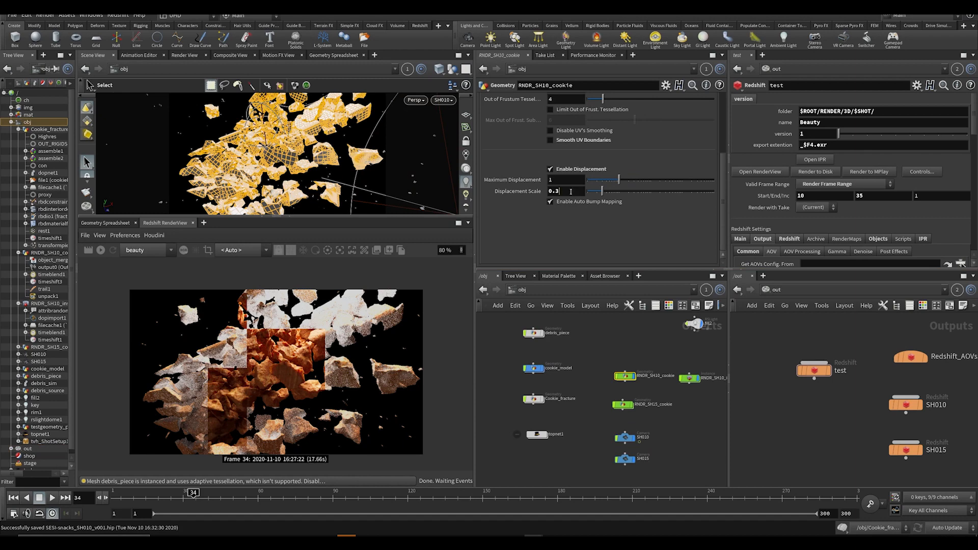
key(Return)
text(44)
key(Return)
key(ctrl+s)
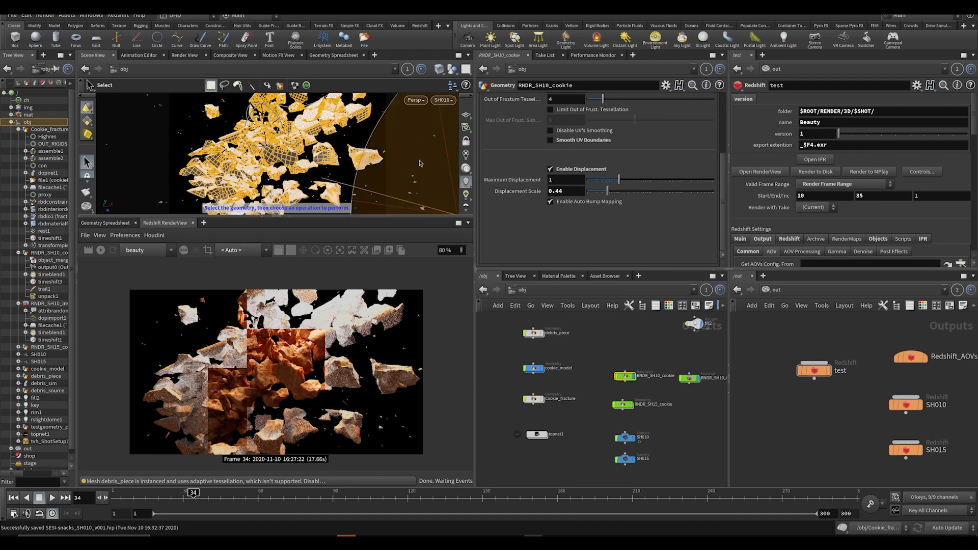
- Re-render frame 34, examine the displacement detail on the cookie pieces up close, and save the scene
click(102, 249)
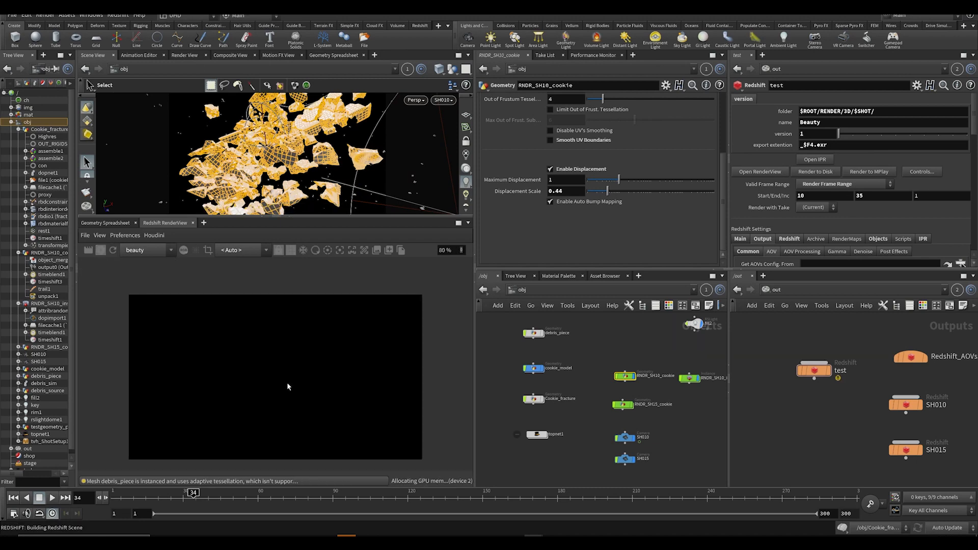
scroll(288, 382, up, 2)
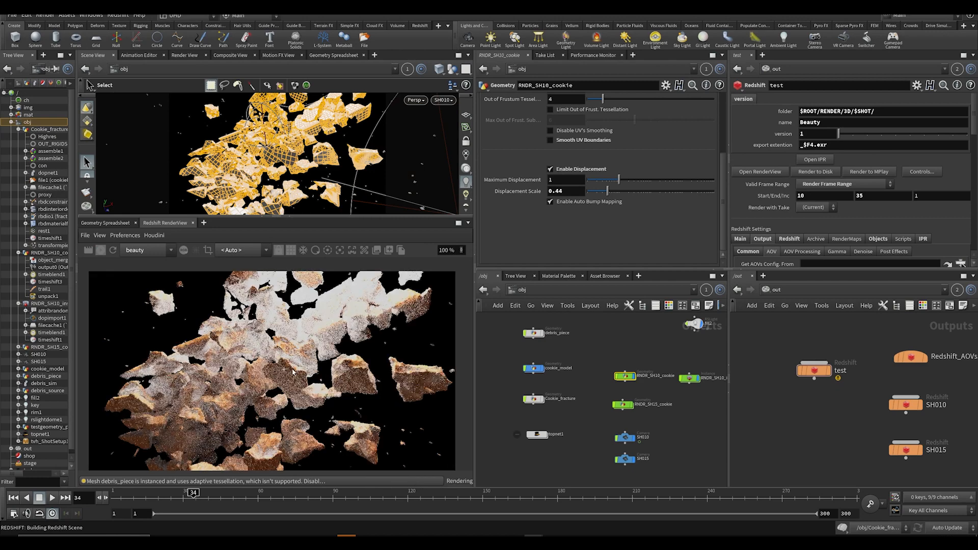
scroll(295, 367, up, 2)
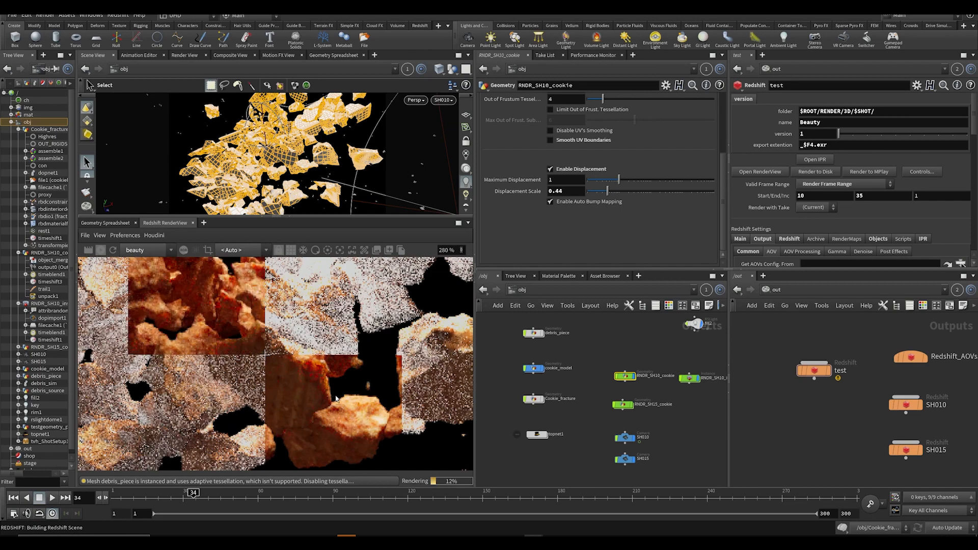
scroll(263, 343, up, 3)
scroll(263, 343, down, 4)
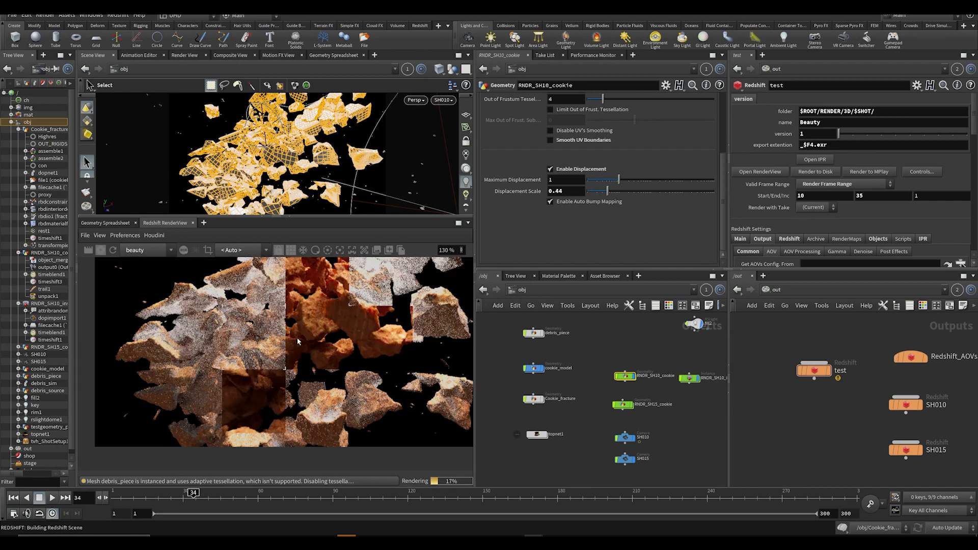
scroll(371, 377, up, 3)
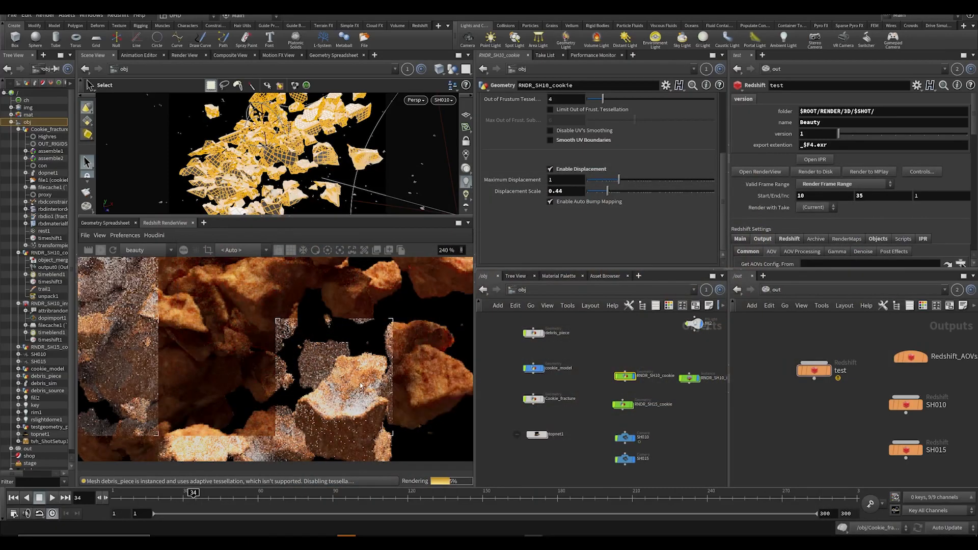
scroll(297, 378, down, 4)
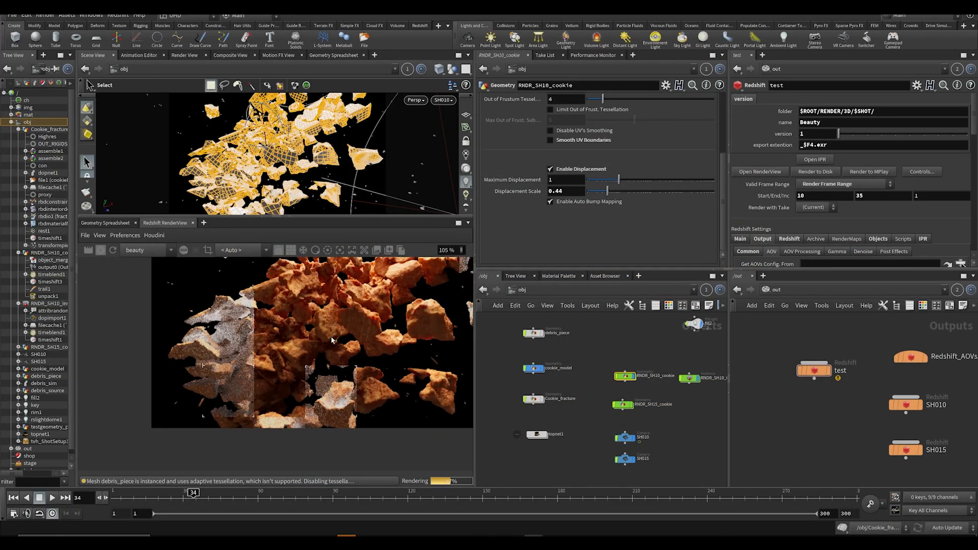
scroll(338, 355, down, 1)
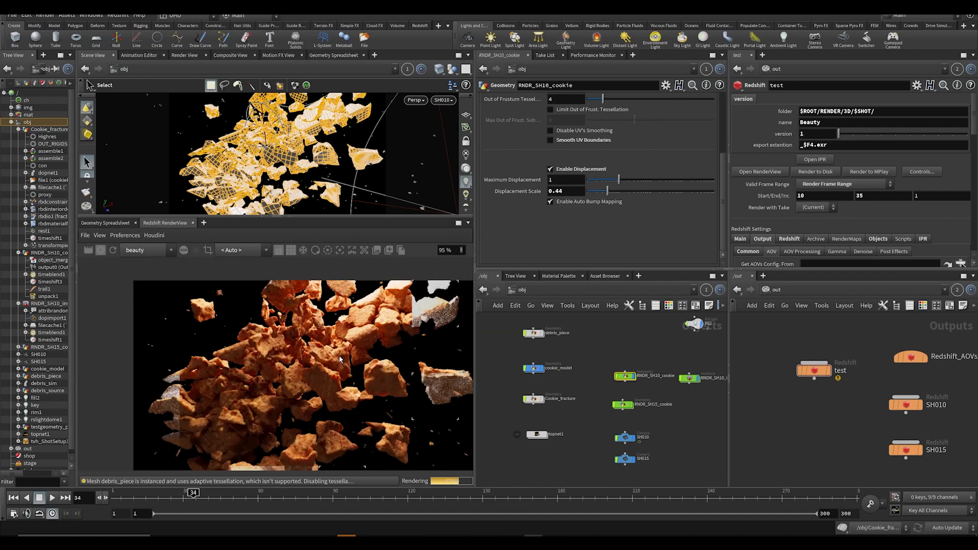
middle_drag(340, 360, 334, 332)
middle_drag(582, 407, 580, 385)
key(ctrl+s)
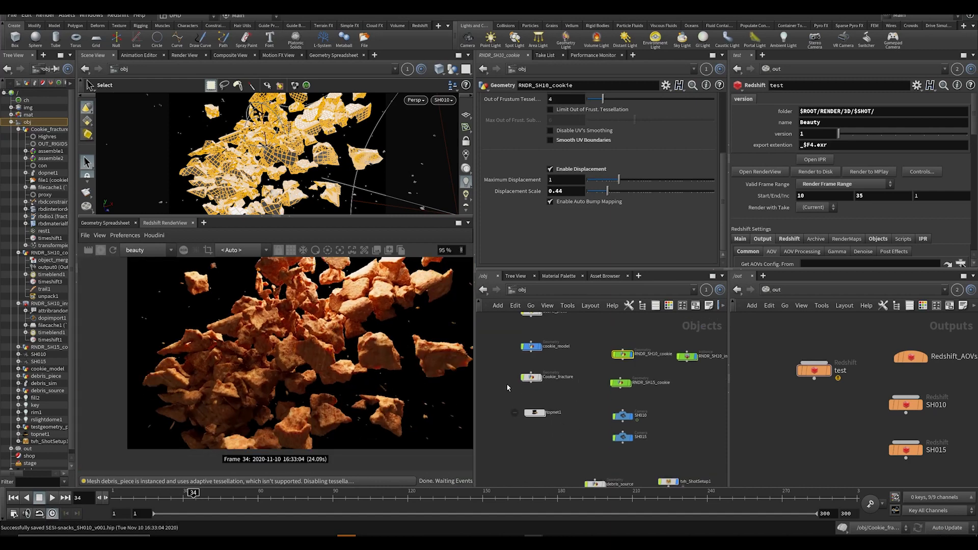
- Enable the Back-Plate on the rslightdome1 dome light and re-render the preview
scroll(655, 389, down, 3)
middle_drag(659, 365, 606, 397)
scroll(619, 345, up, 4)
drag(559, 348, 566, 363)
scroll(551, 201, down, 4)
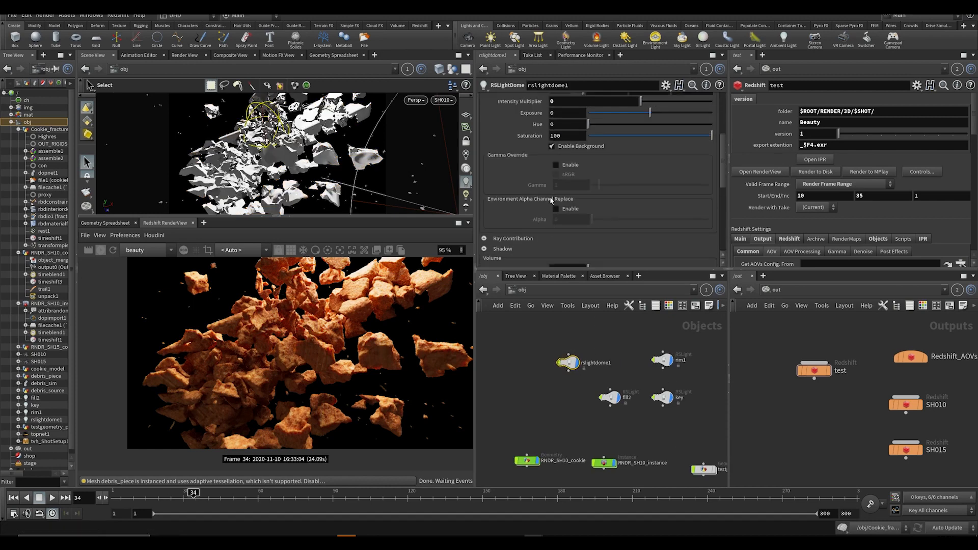
scroll(553, 196, down, 2)
scroll(574, 141, down, 6)
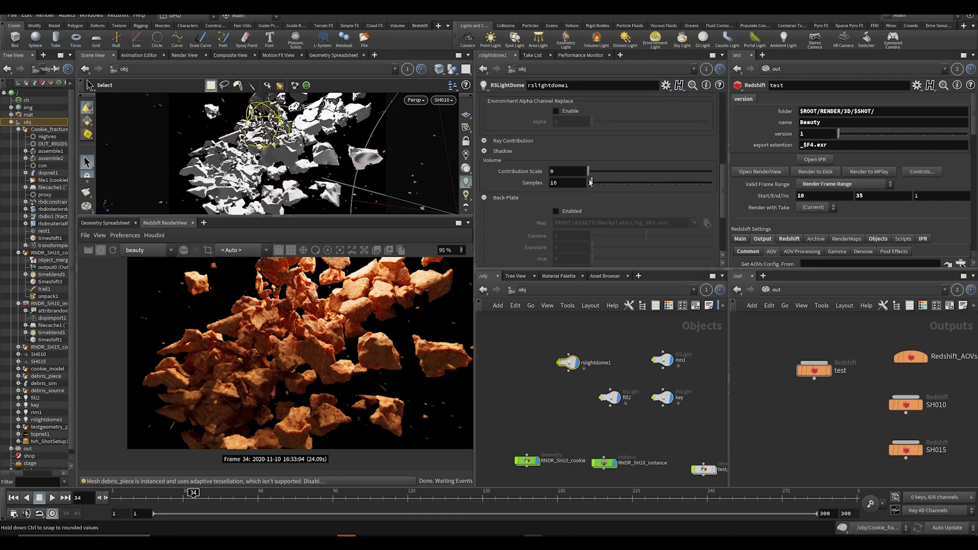
scroll(316, 354, down, 2)
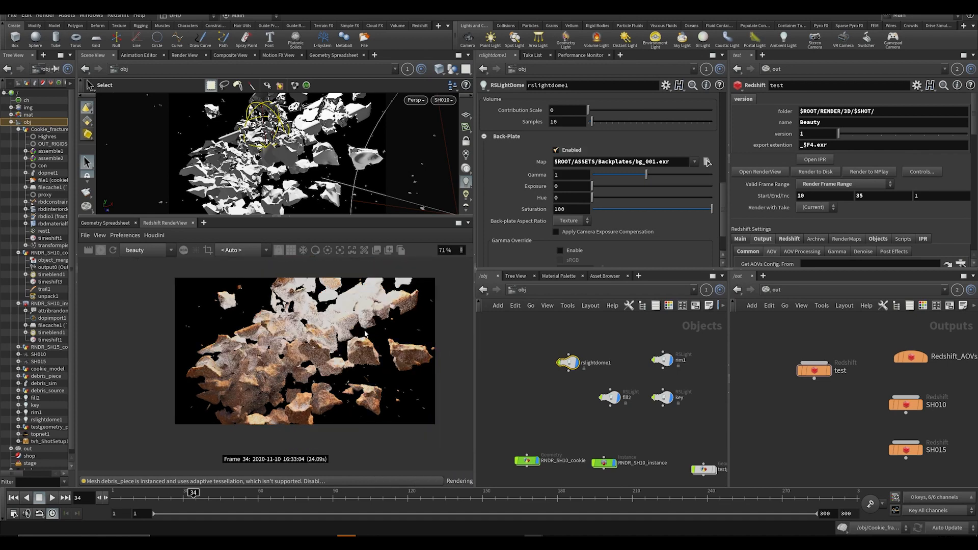
scroll(308, 359, up, 1)
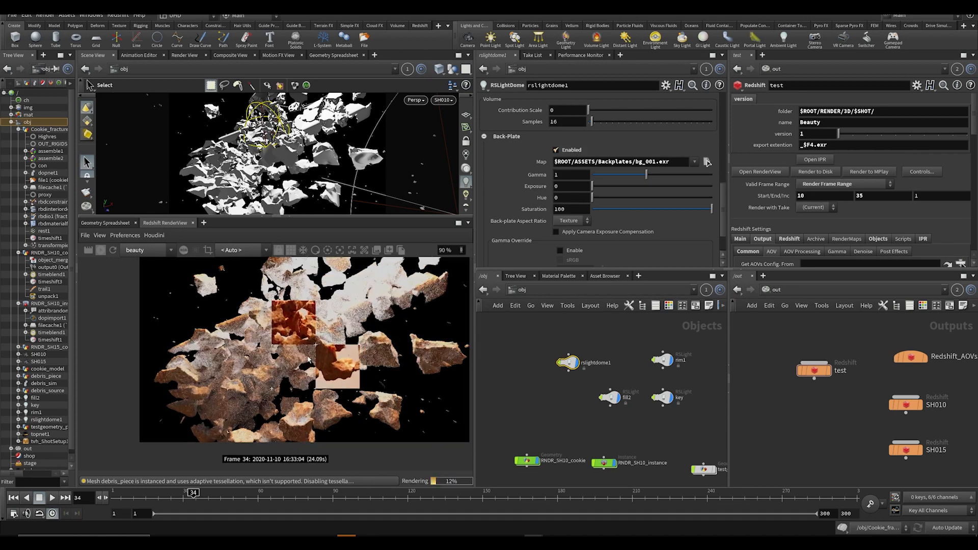
- Examine the cookie pieces against the back-plate in the preview render, stop the render, and save the scene
scroll(337, 365, up, 2)
scroll(331, 375, up, 2)
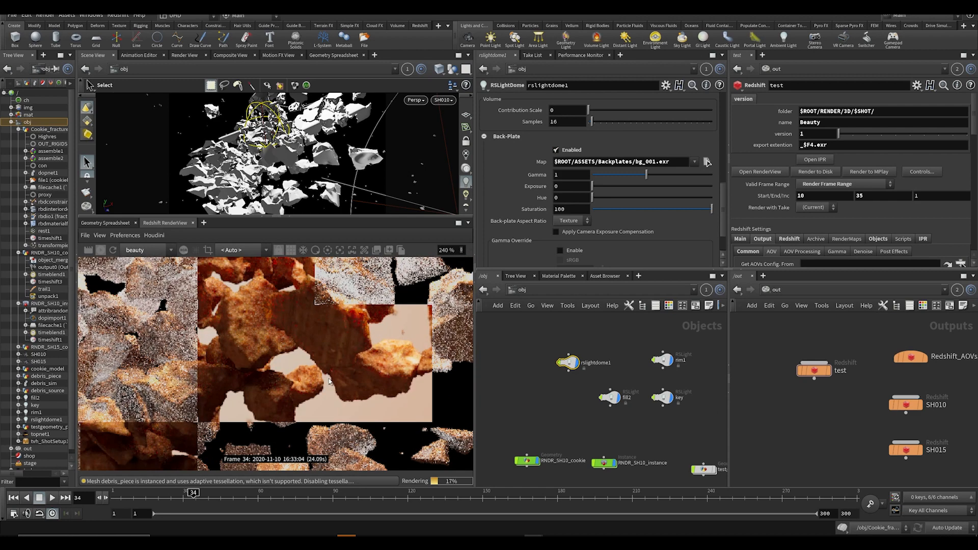
scroll(326, 367, down, 5)
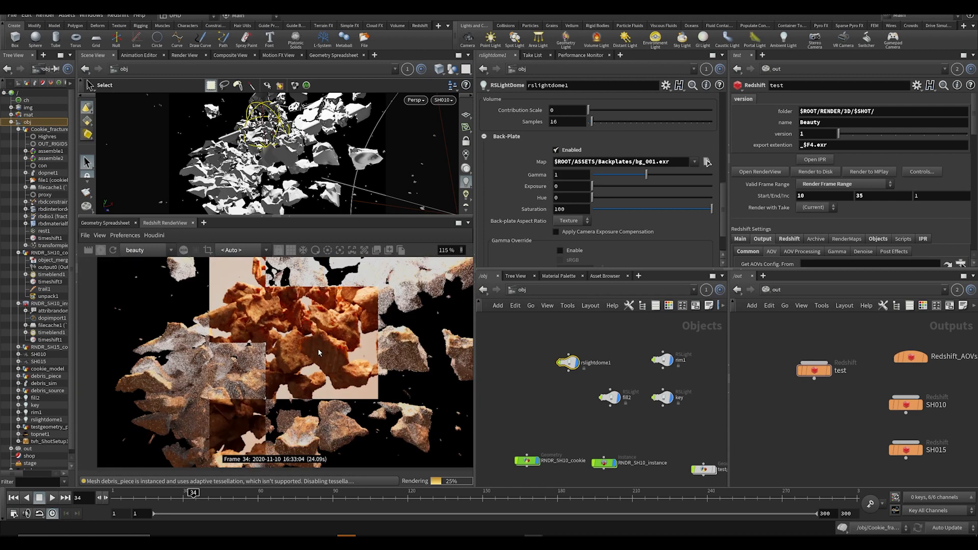
scroll(320, 342, up, 2)
scroll(299, 333, down, 3)
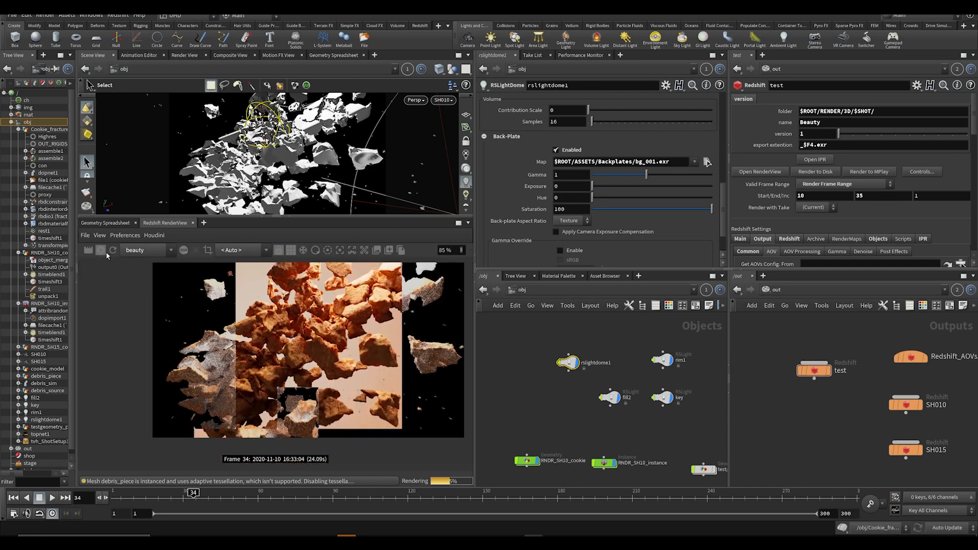
middle_drag(555, 374, 540, 366)
key(ctrl+s)
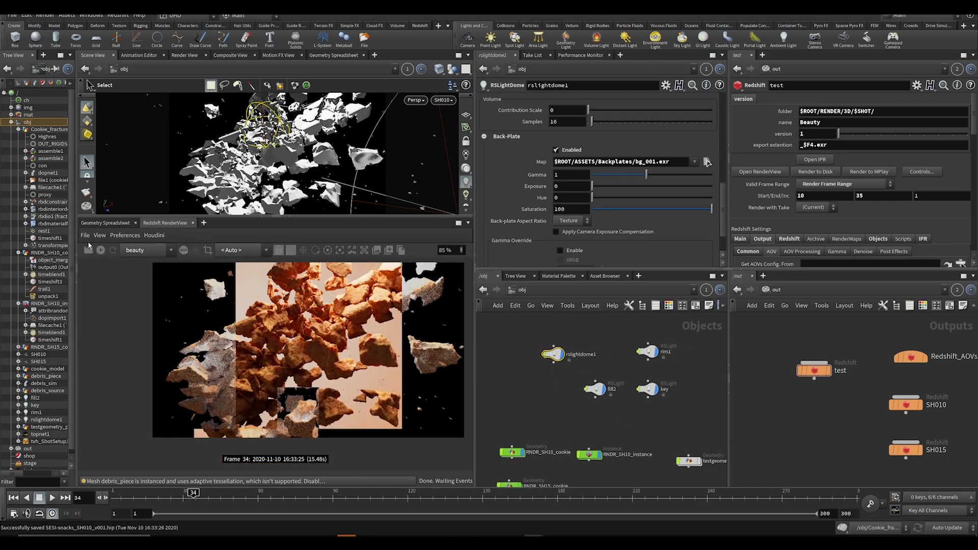
- Render frame 34 in the preview from the SH010 output and inspect the cookie surface up close
click(154, 235)
click(173, 246)
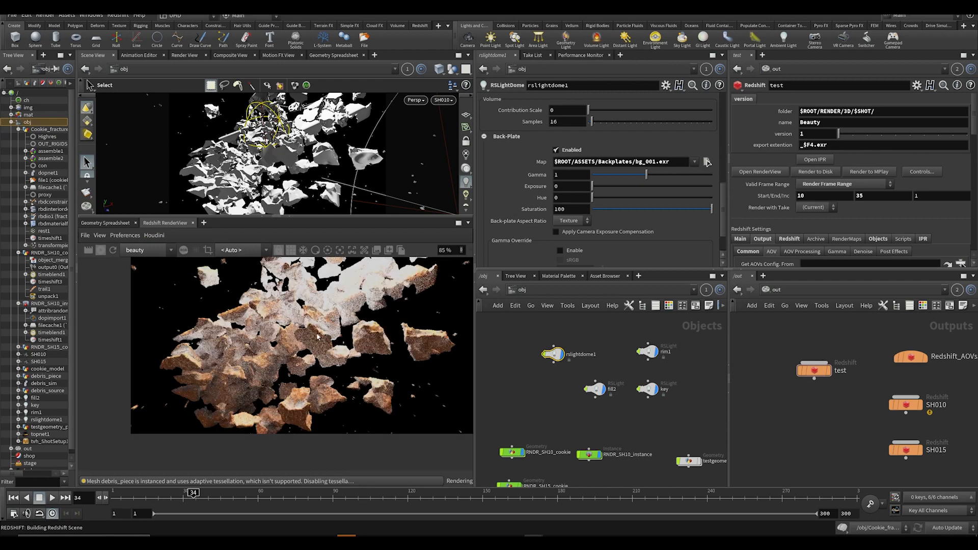
scroll(318, 337, up, 2)
scroll(327, 320, up, 4)
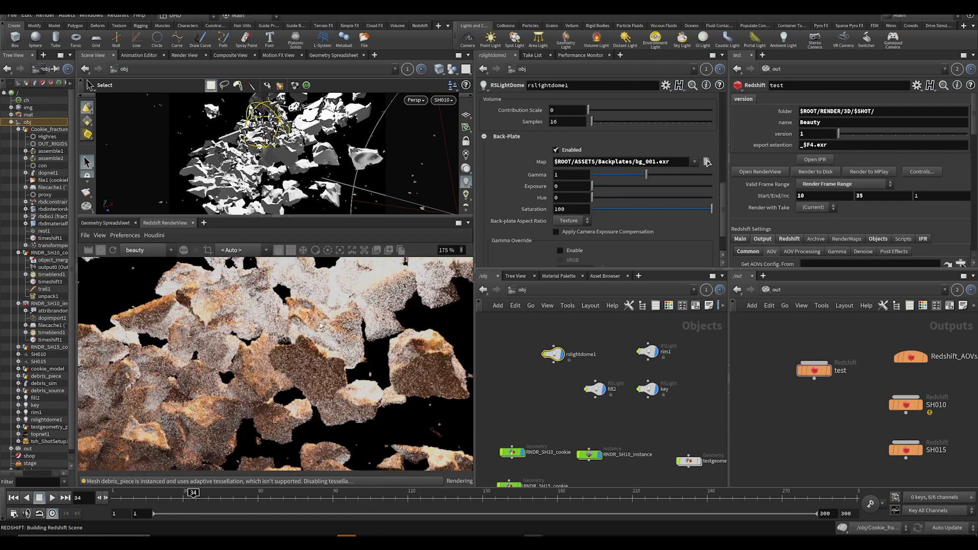
scroll(319, 352, up, 5)
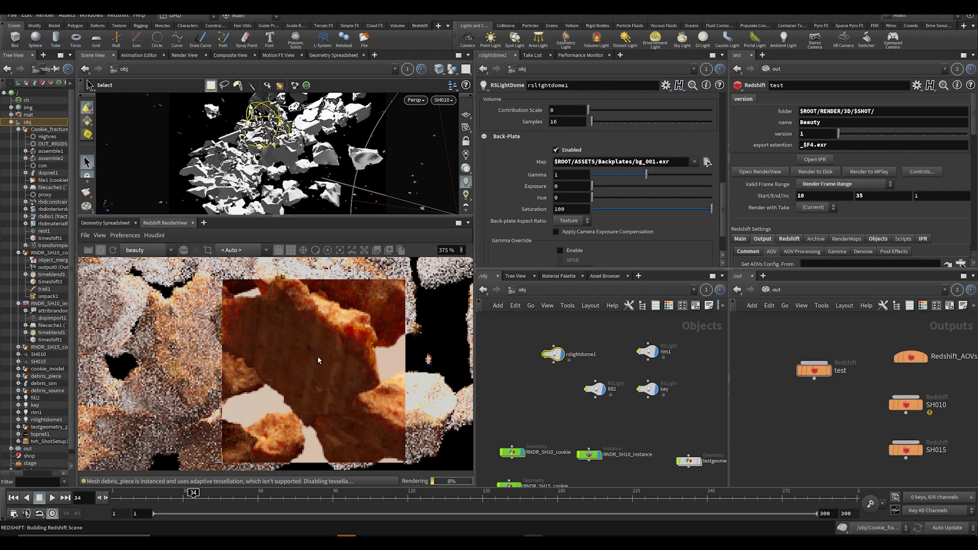
- Display the sss pass in the render preview and view the whole cookie cluster
click(145, 252)
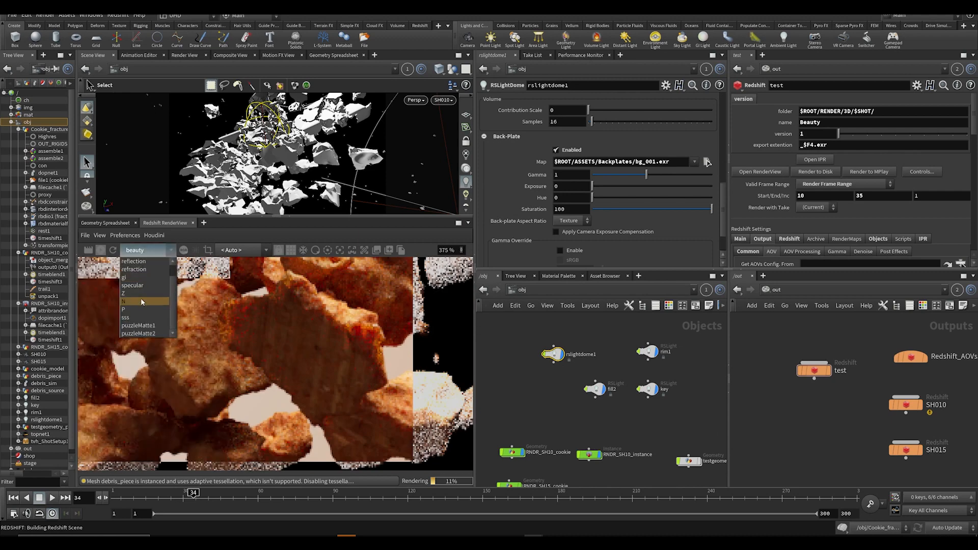
click(132, 317)
scroll(321, 340, down, 5)
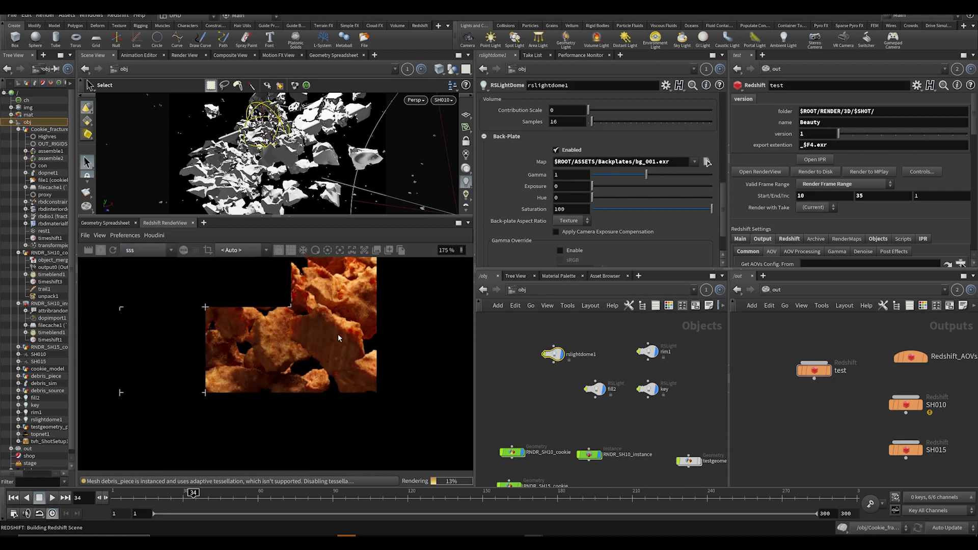
scroll(307, 321, down, 3)
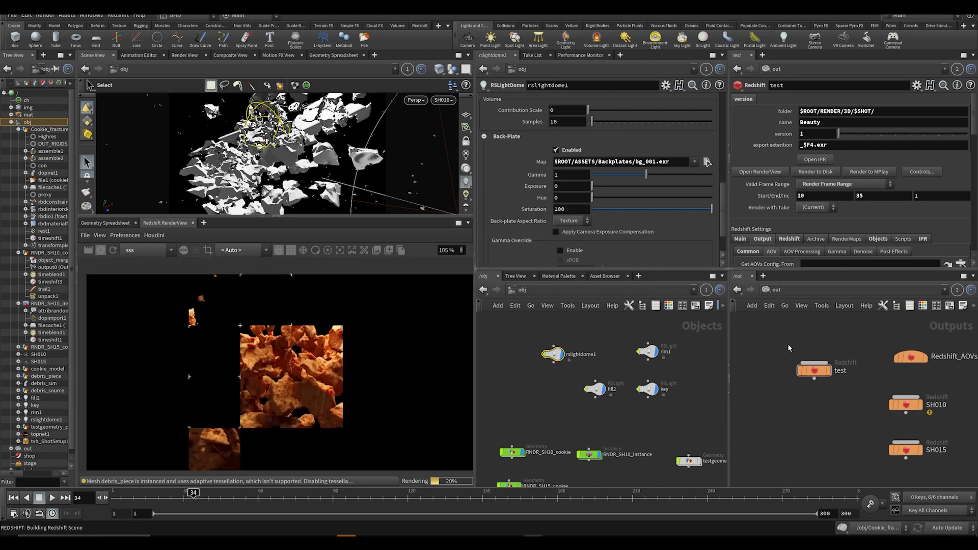
- Set the Sub-Surface Multiple Scattering override samples of the SH010 output to 512 and inspect the re-rendered sss pass
middle_drag(789, 348, 724, 357)
click(862, 412)
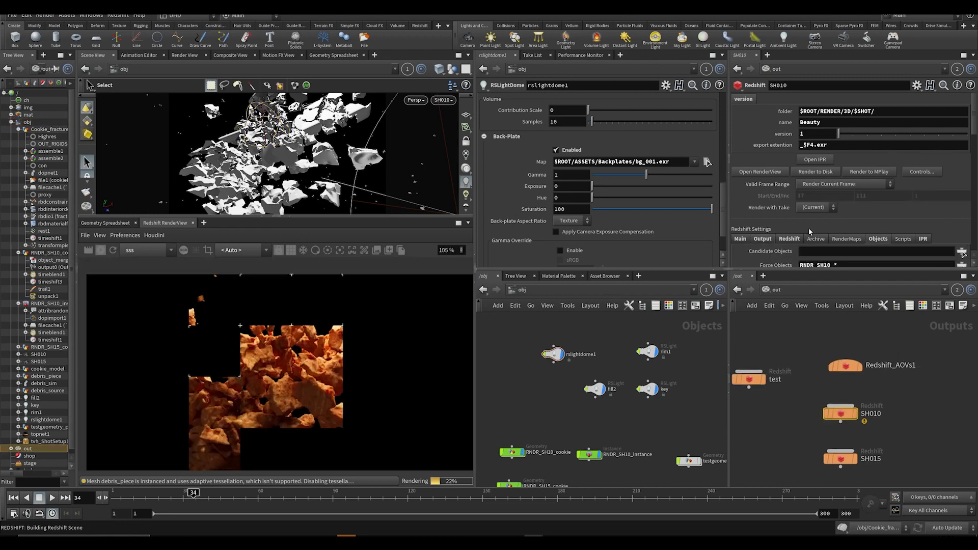
click(789, 238)
scroll(799, 225, down, 4)
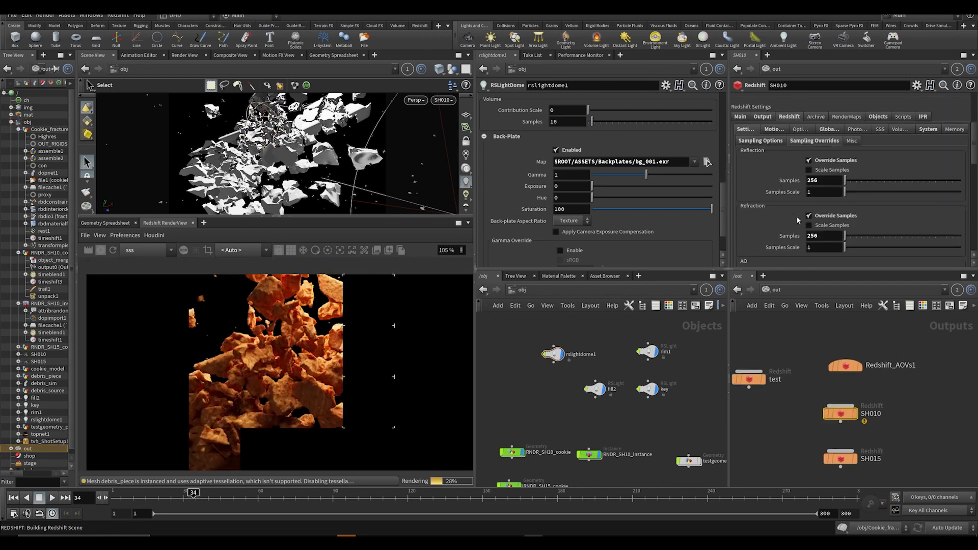
scroll(798, 220, down, 6)
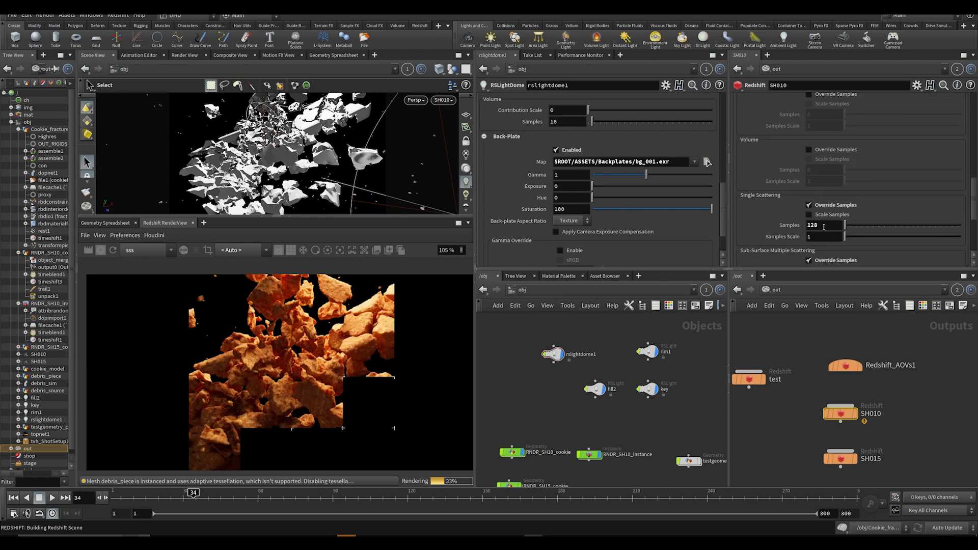
scroll(824, 226, down, 2)
click(824, 232)
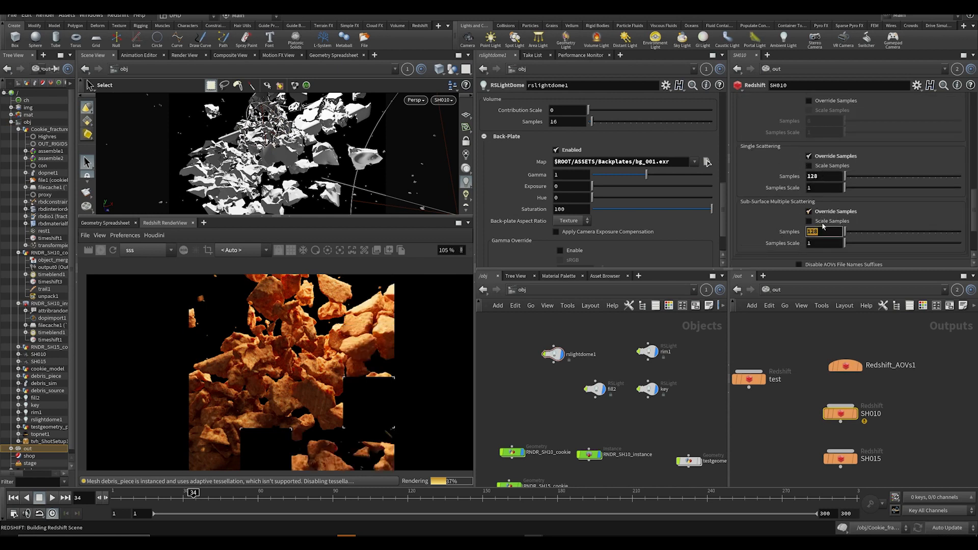
text(512)
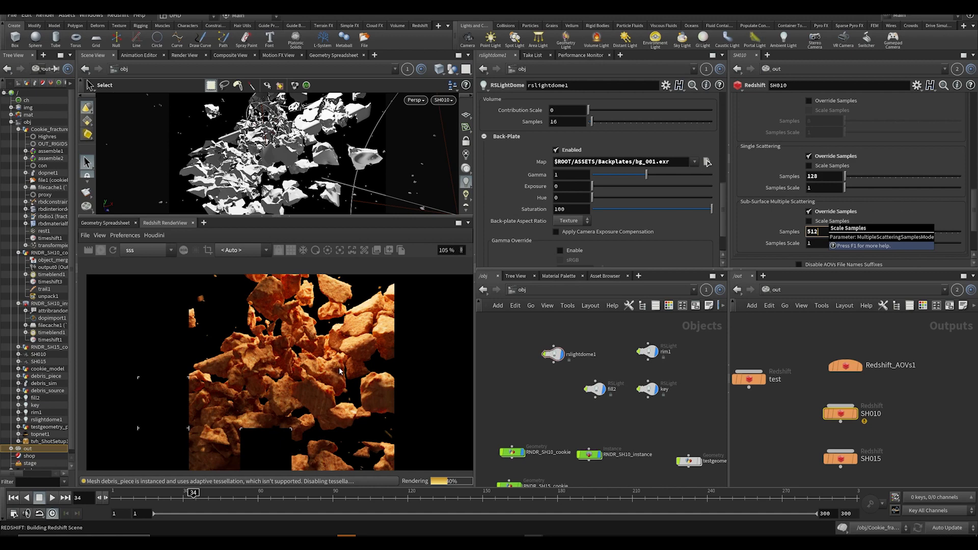
key(Return)
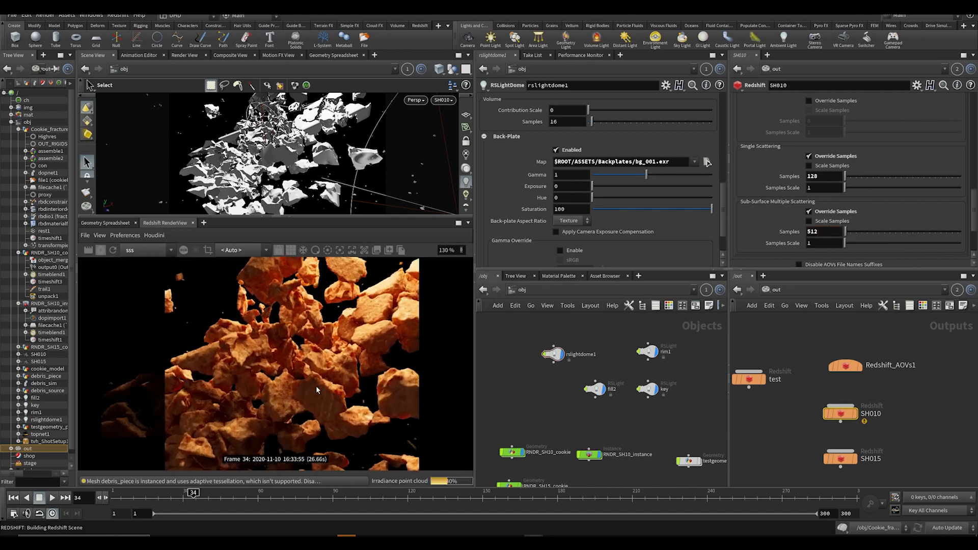
scroll(316, 386, up, 4)
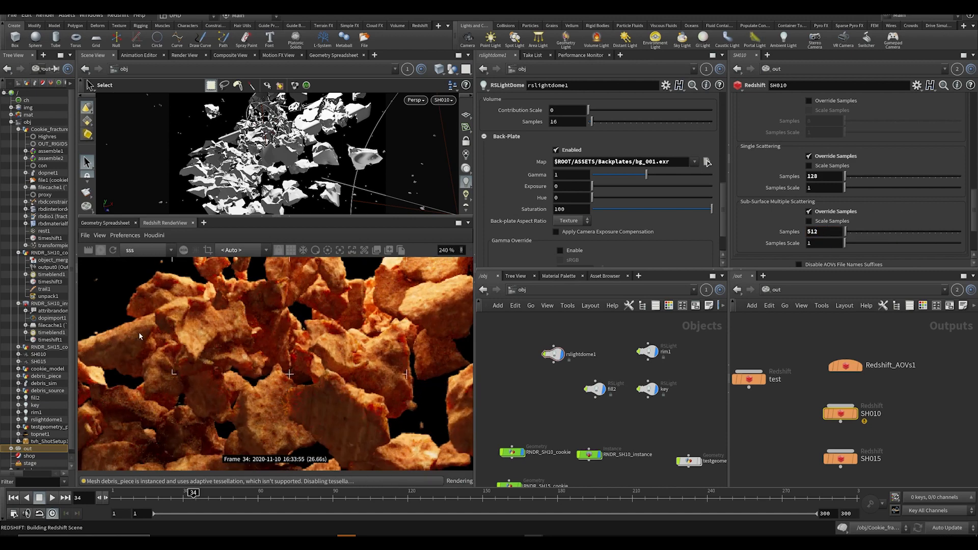
scroll(192, 363, up, 2)
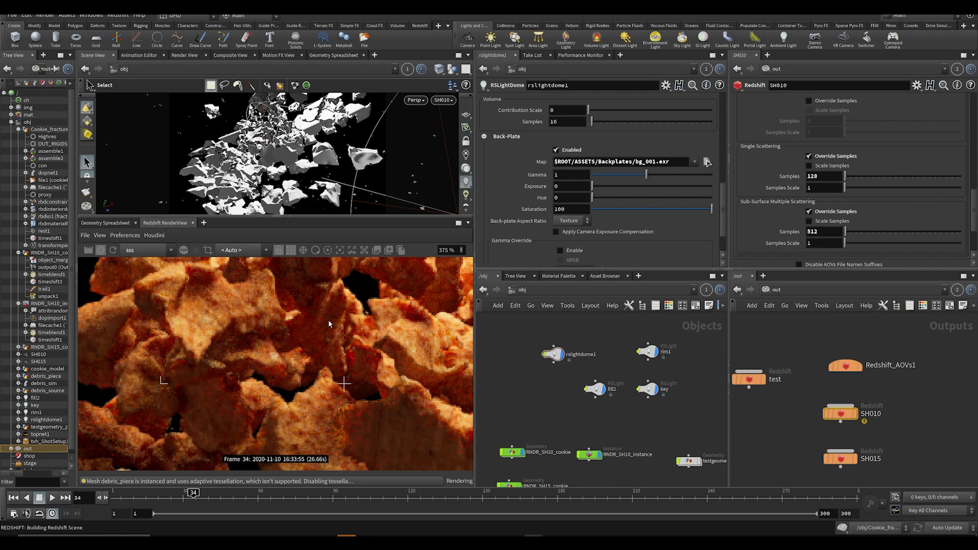
scroll(318, 332, up, 1)
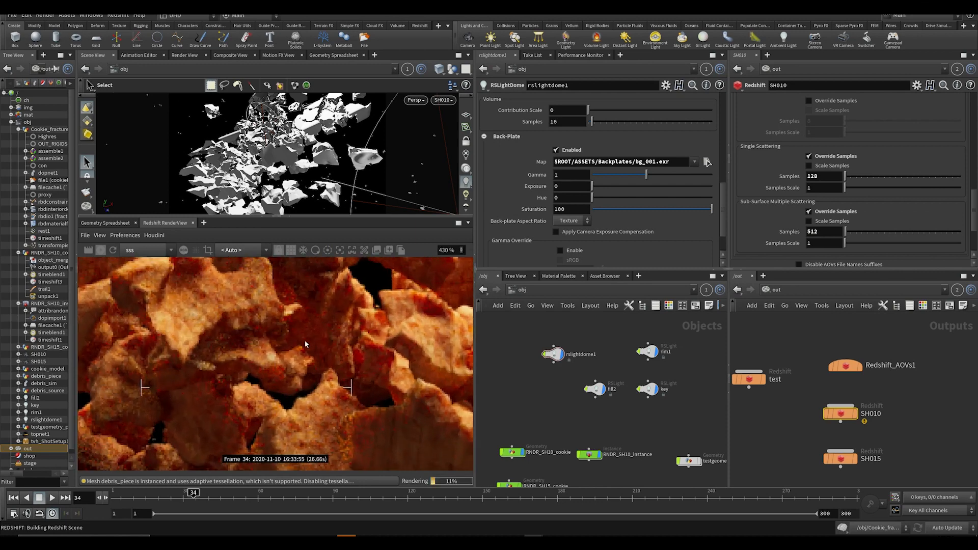
scroll(302, 338, down, 3)
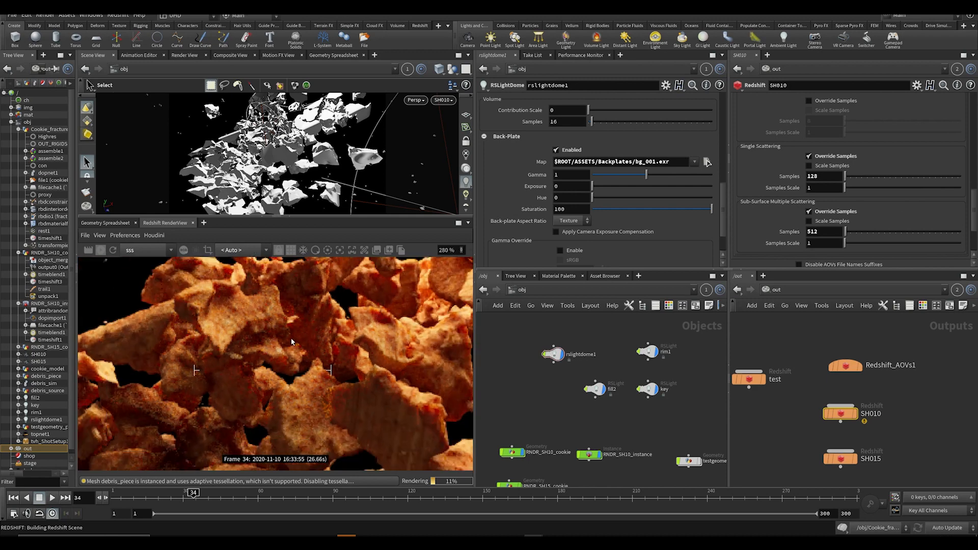
- Open the cookie material network and set Material1's sub-surface multiple scattering mode to Point-Based
click(551, 293)
click(556, 322)
double_click(583, 379)
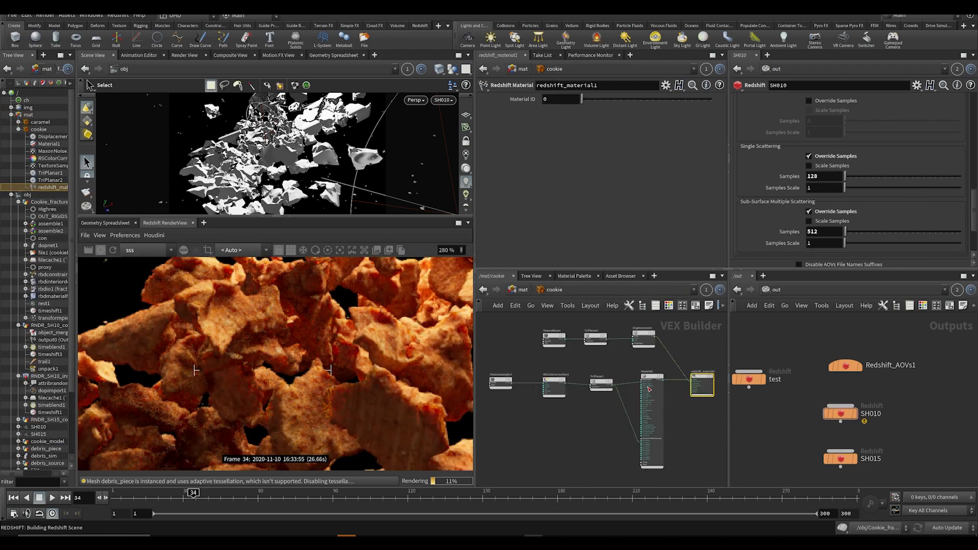
click(644, 380)
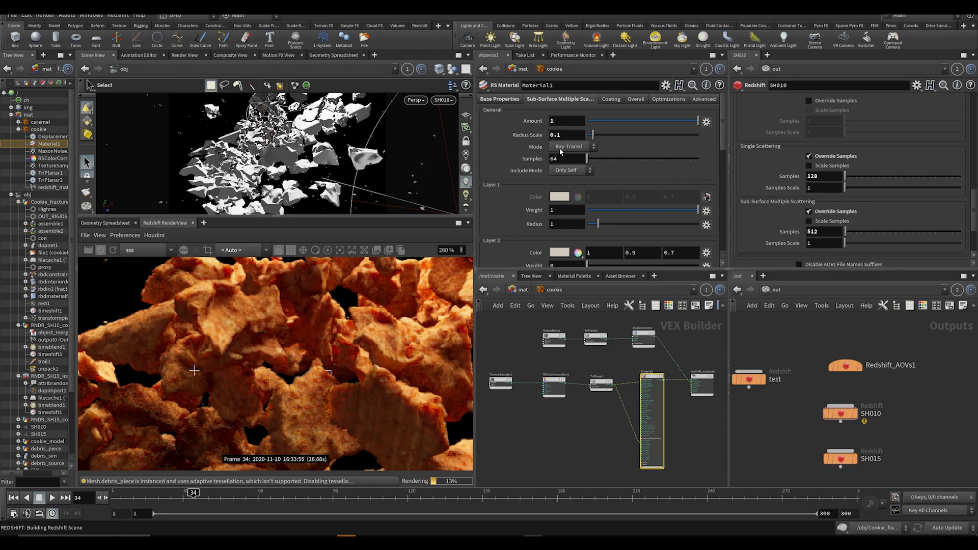
scroll(284, 371, up, 1)
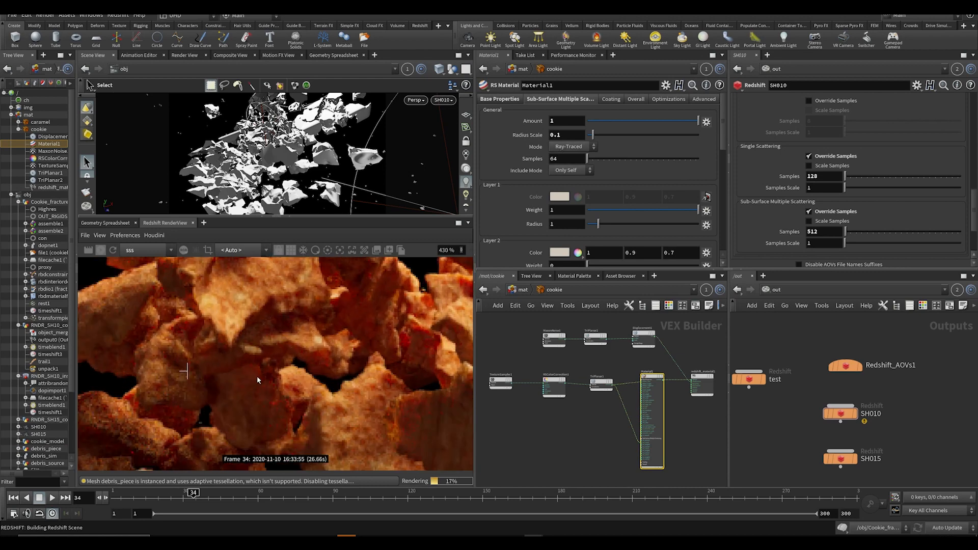
scroll(259, 377, down, 2)
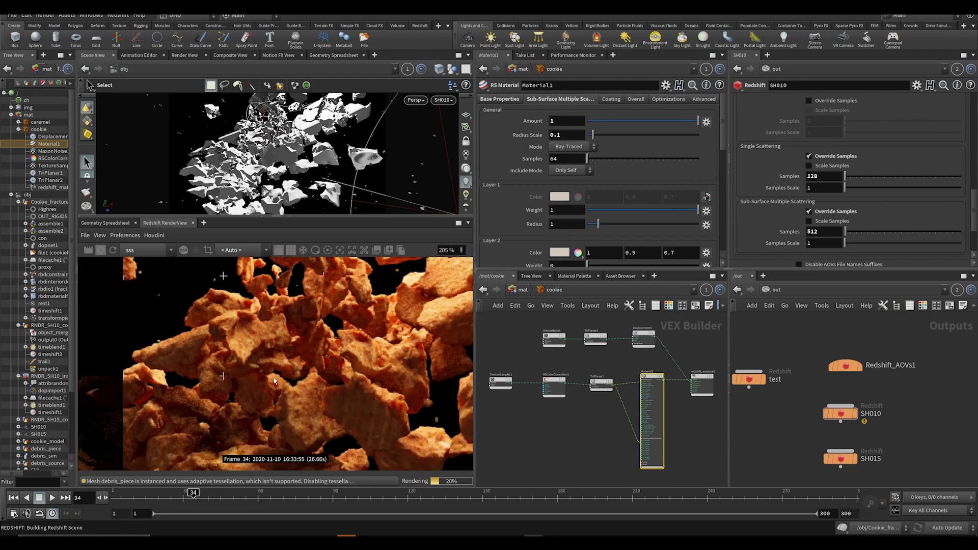
scroll(275, 382, up, 2)
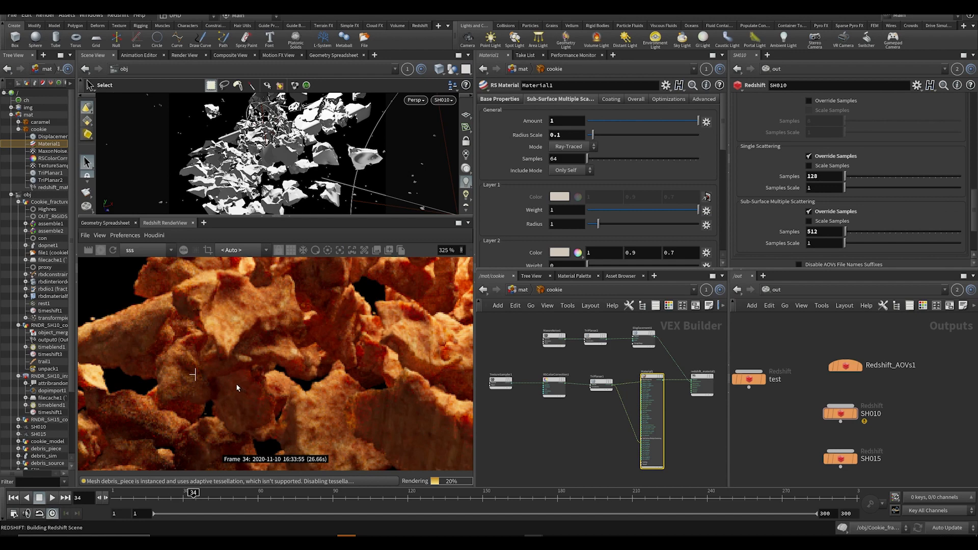
click(569, 146)
click(561, 162)
scroll(305, 362, down, 3)
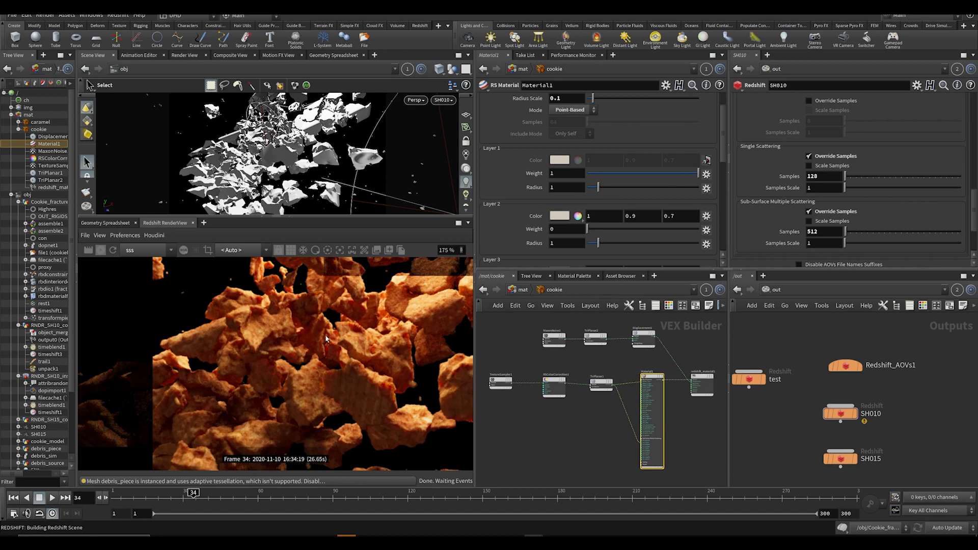
- Examine the re-rendered sss pass for noise and scattering detail across the cookie pieces, both overall and up close
scroll(324, 337, up, 2)
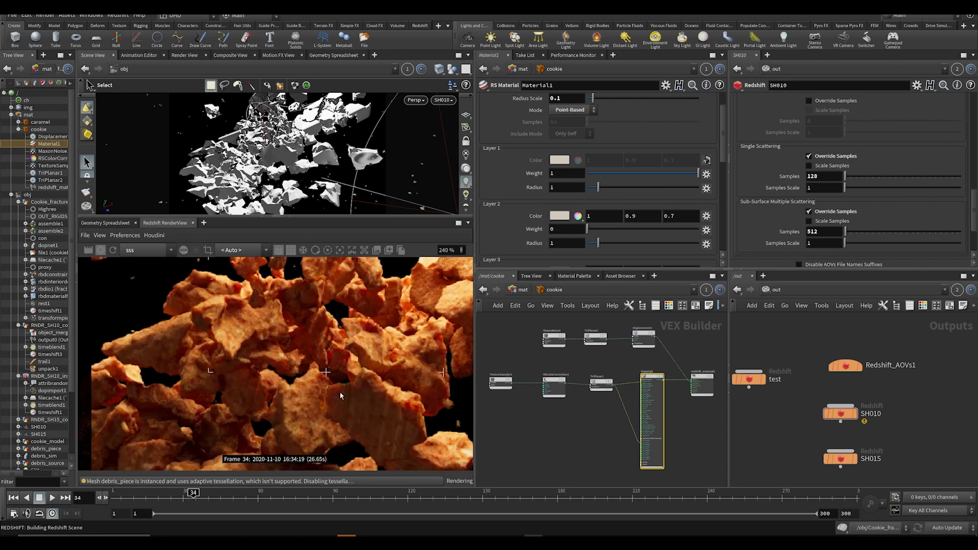
scroll(340, 395, up, 1)
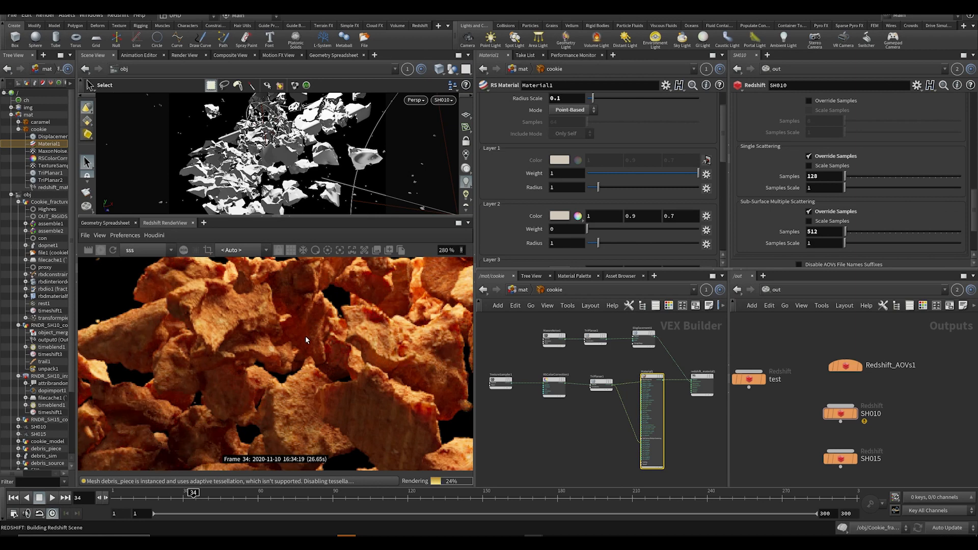
scroll(306, 341, down, 6)
scroll(390, 321, up, 3)
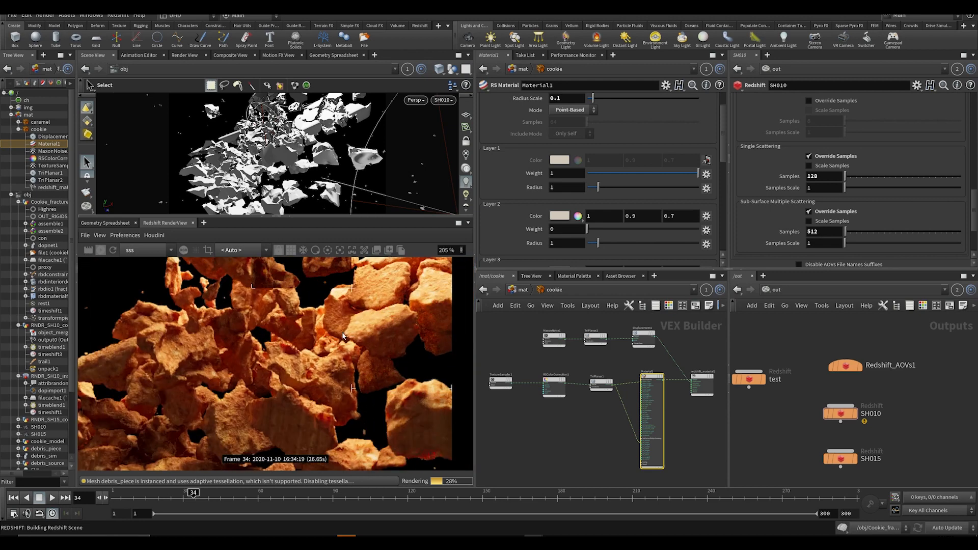
scroll(343, 336, down, 4)
scroll(337, 326, up, 3)
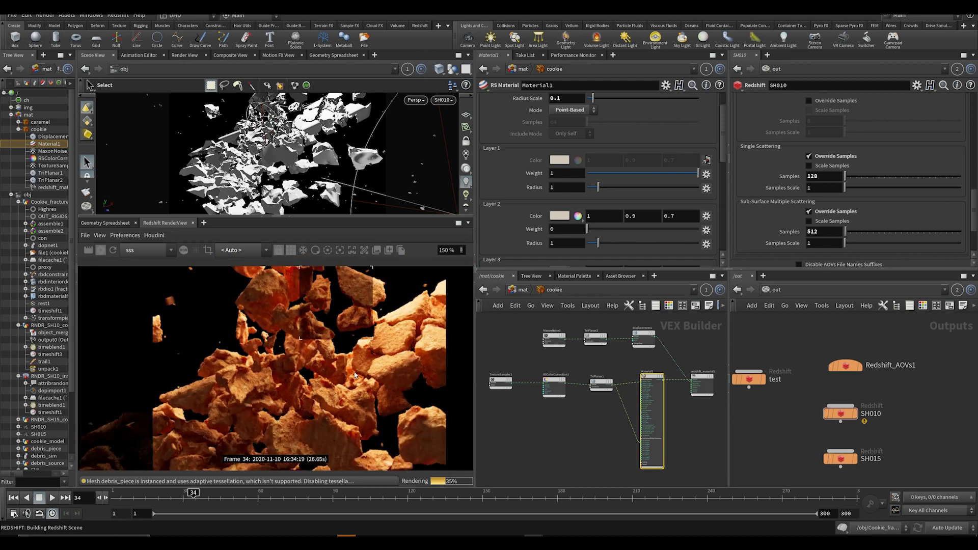
middle_drag(355, 375, 321, 340)
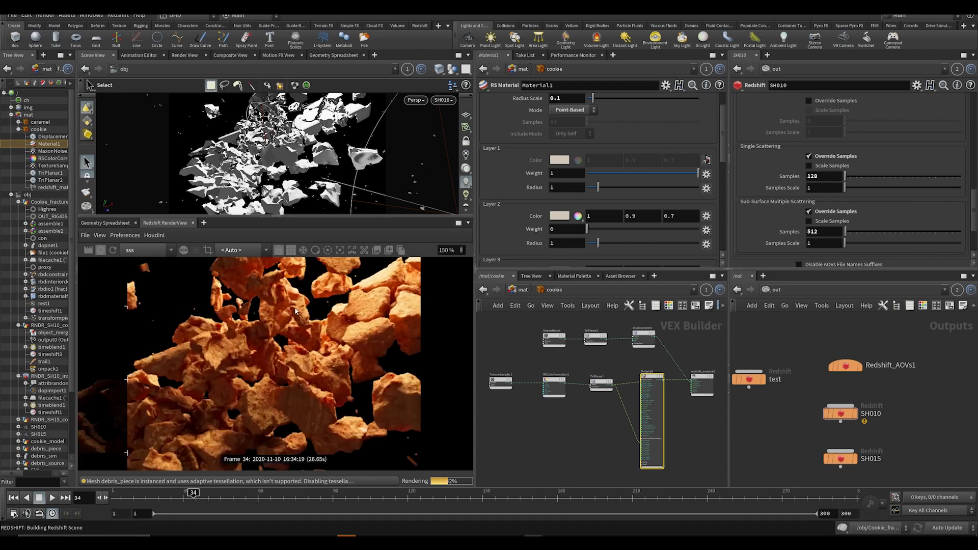
scroll(301, 357, up, 3)
scroll(292, 377, down, 3)
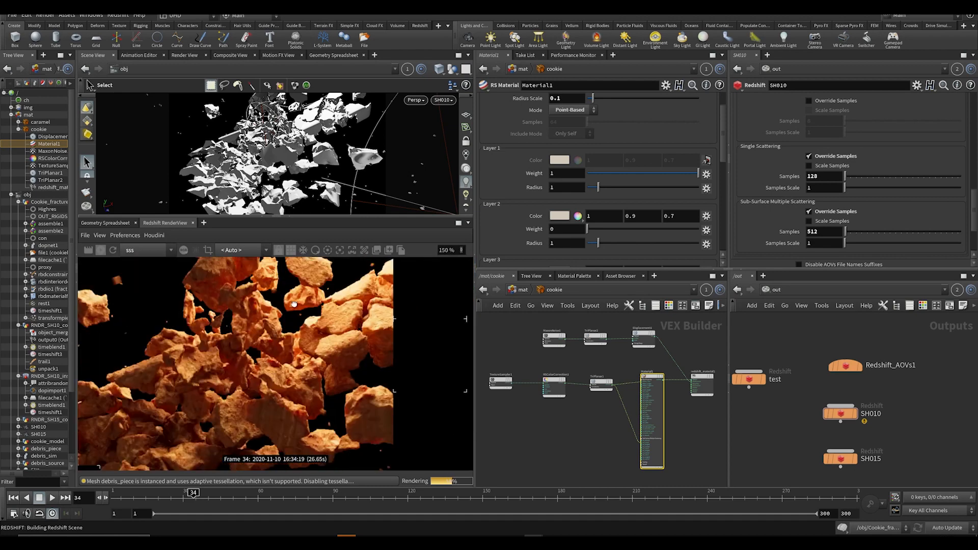
middle_drag(242, 347, 267, 401)
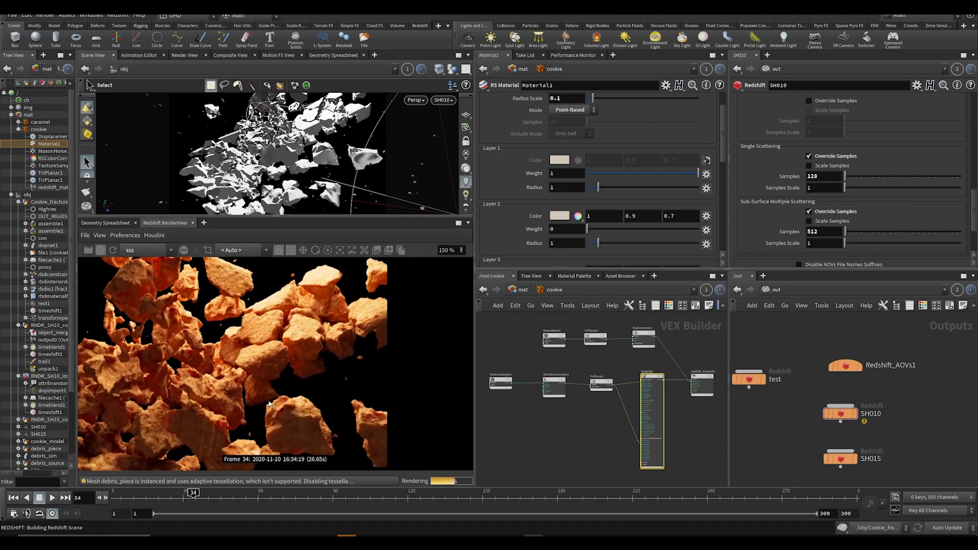
middle_drag(220, 368, 441, 306)
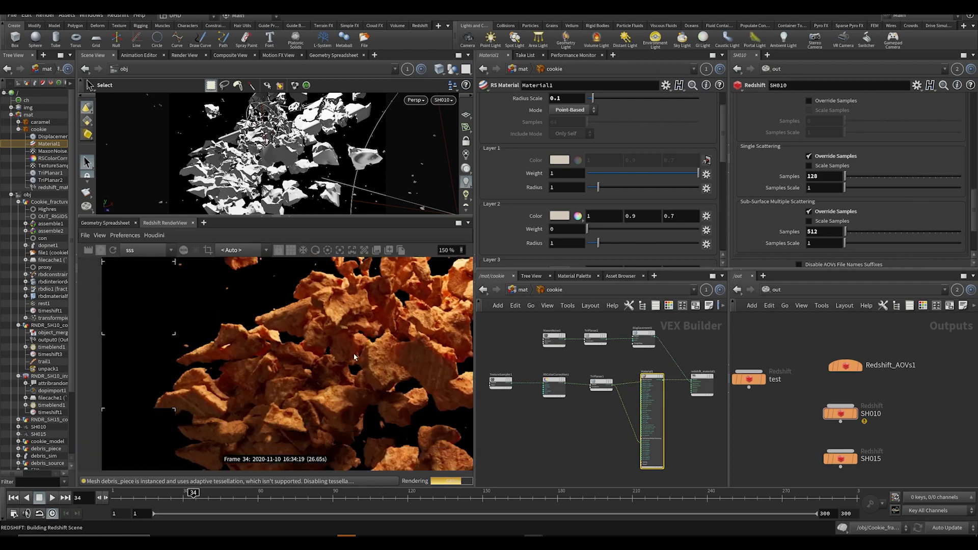
middle_drag(356, 360, 258, 408)
scroll(314, 386, up, 4)
scroll(310, 381, up, 2)
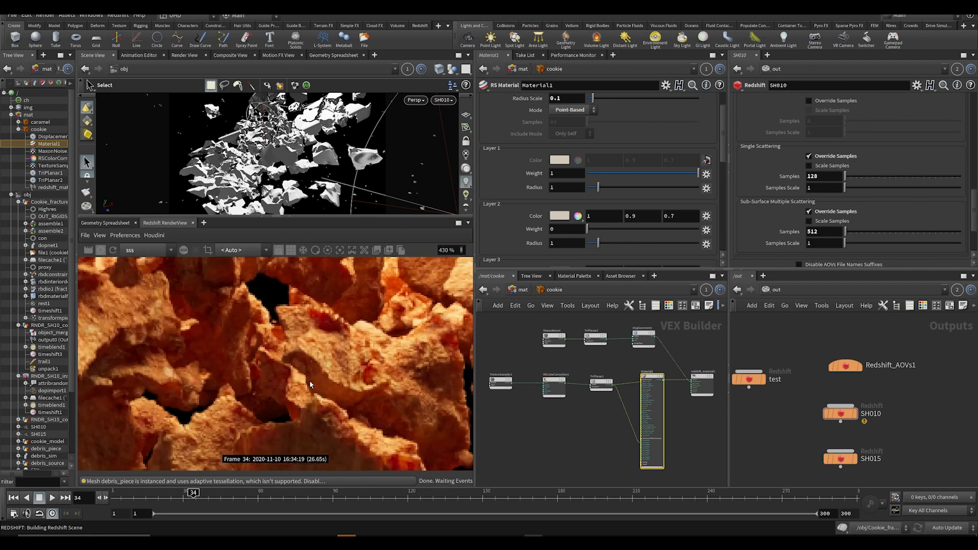
- View the sss pass across the whole cookie cluster in the render preview and save the scene
scroll(310, 380, down, 6)
mouse_move(309, 378)
middle_down()
mouse_move(294, 331)
mouse_move(294, 366)
middle_up()
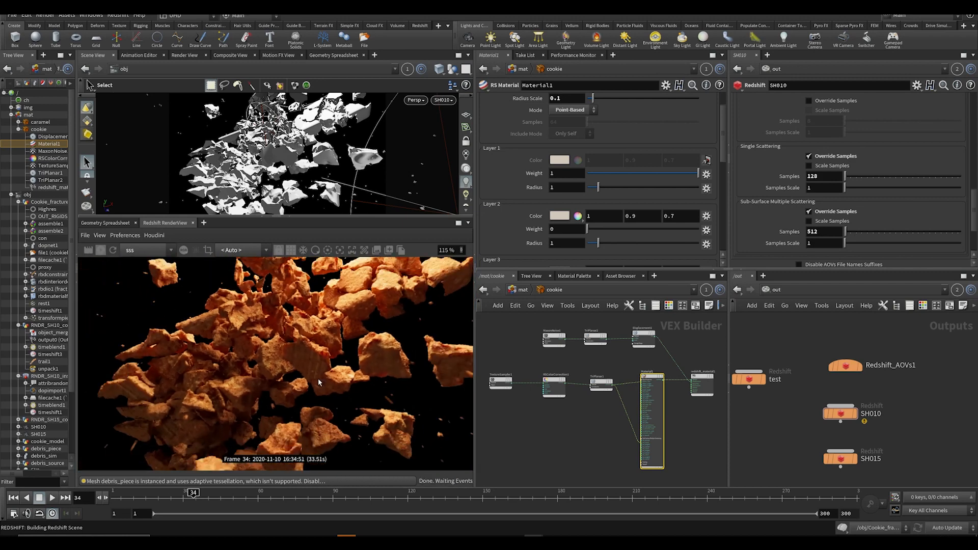
middle_drag(621, 386, 605, 378)
key(ctrl+s)
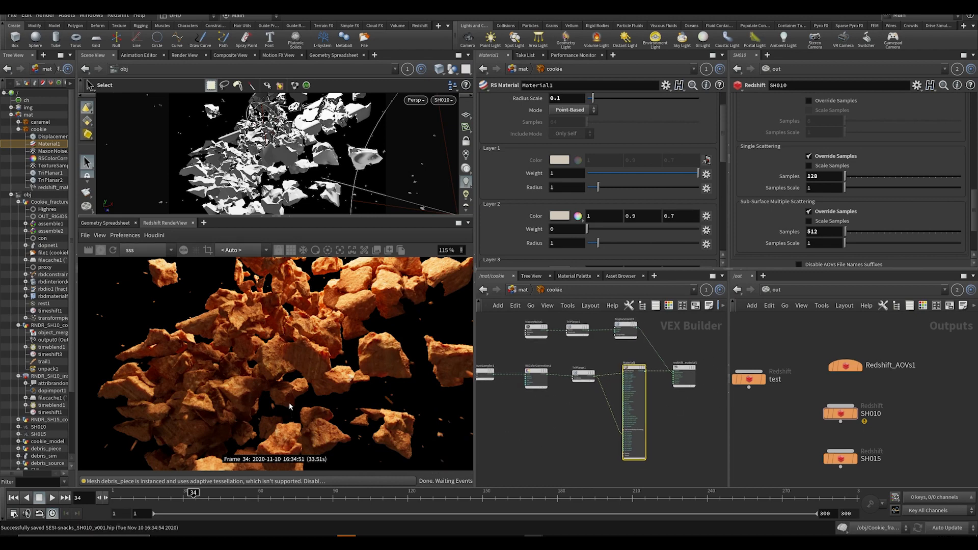
- Show the beauty pass in the render preview and save the scene
scroll(288, 371, up, 2)
click(143, 256)
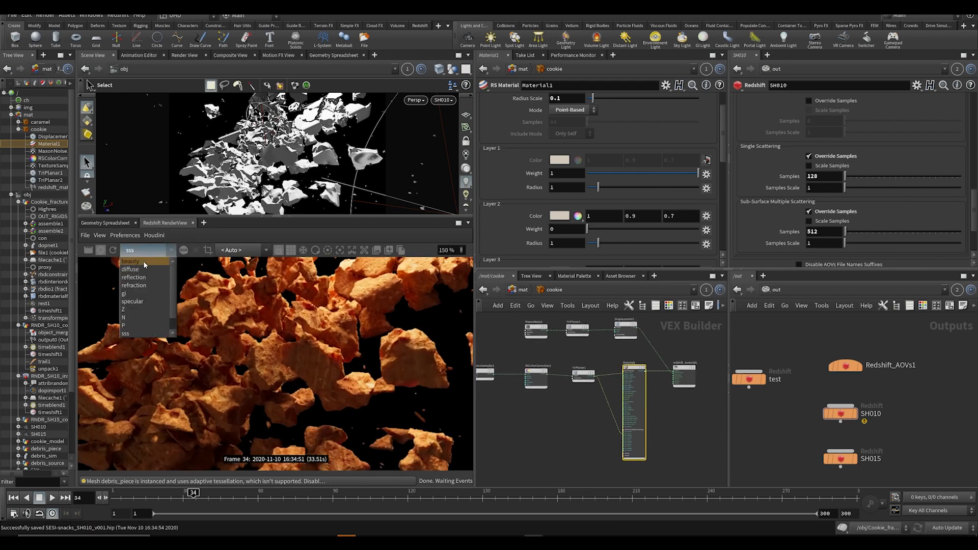
click(143, 261)
scroll(351, 373, down, 2)
middle_drag(550, 446, 546, 429)
key(ctrl+s)
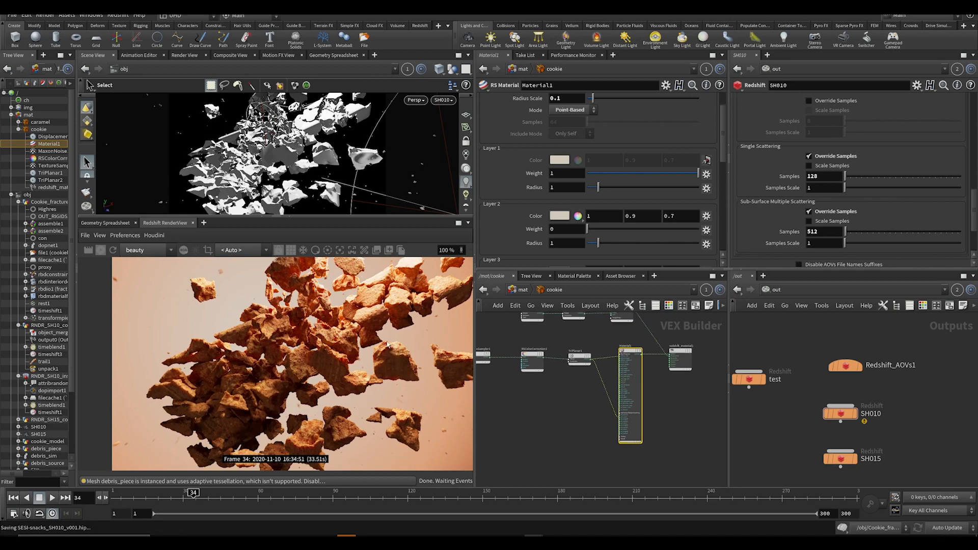
- Examine the beauty render of the cookie pieces for shading and dark areas, both overall and up close
scroll(388, 312, up, 2)
middle_drag(388, 312, 361, 328)
scroll(361, 327, down, 2)
scroll(361, 330, up, 3)
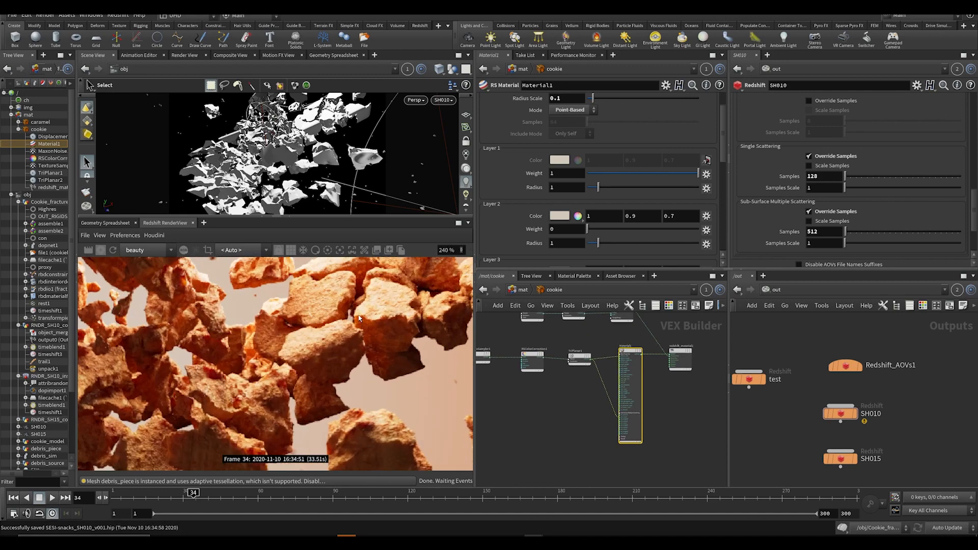
scroll(318, 301, down, 2)
scroll(266, 298, down, 2)
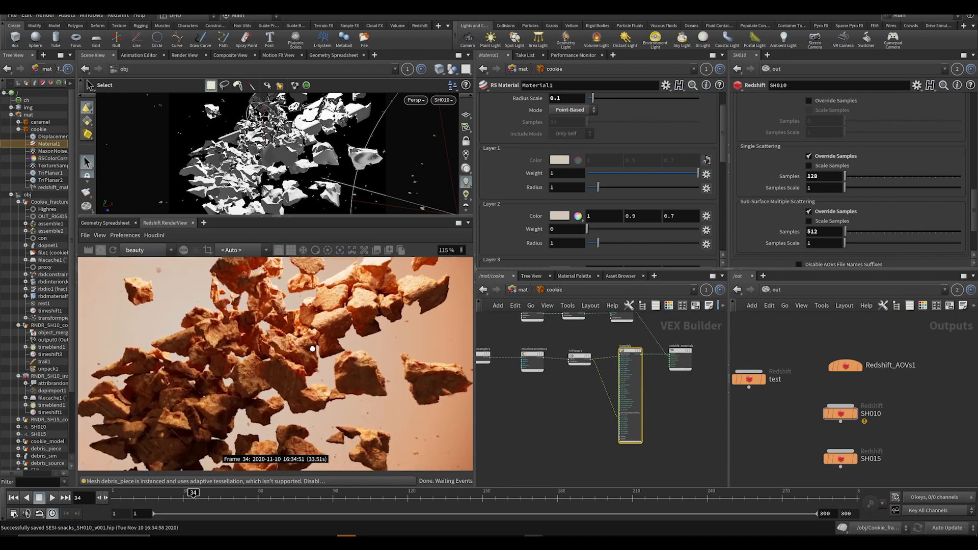
middle_drag(266, 430, 312, 340)
scroll(252, 332, up, 3)
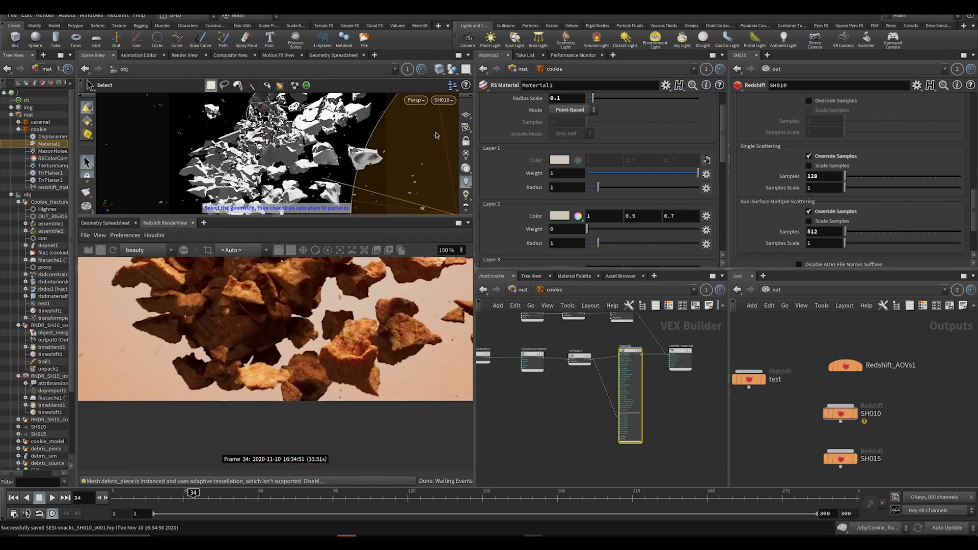
- Select the fill2 area light, move it closer to and below the cookie cluster, and tilt it toward the pieces
alt+drag(305, 153, 250, 169)
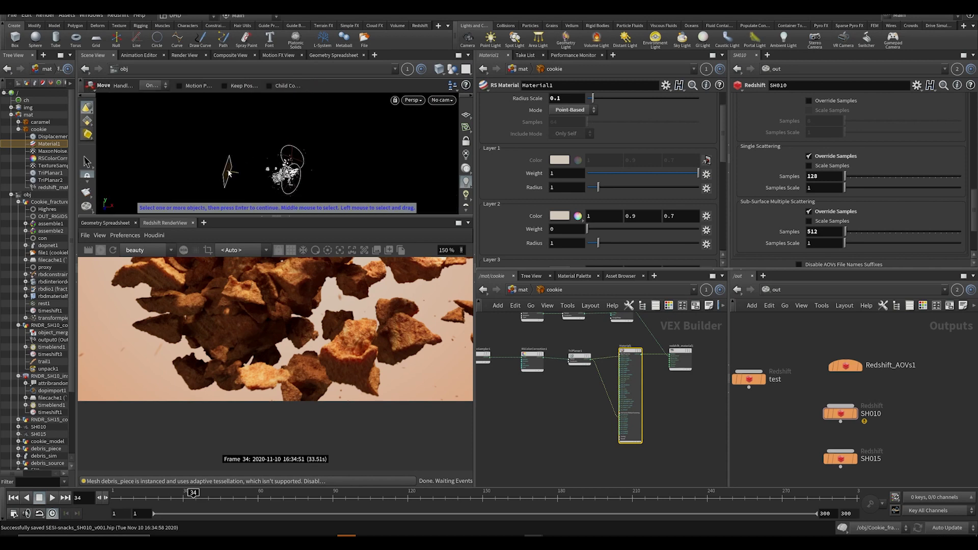
click(229, 172)
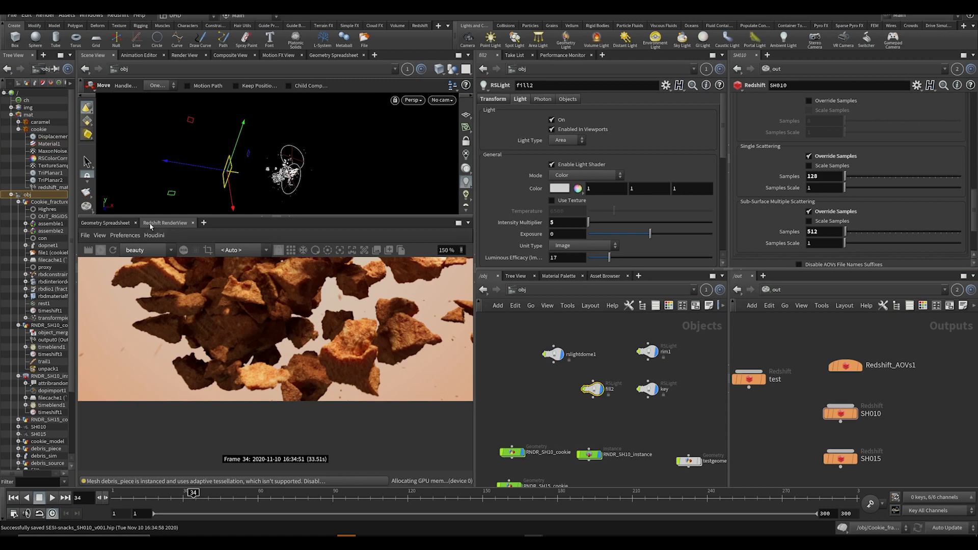
scroll(322, 337, down, 5)
middle_drag(322, 337, 295, 369)
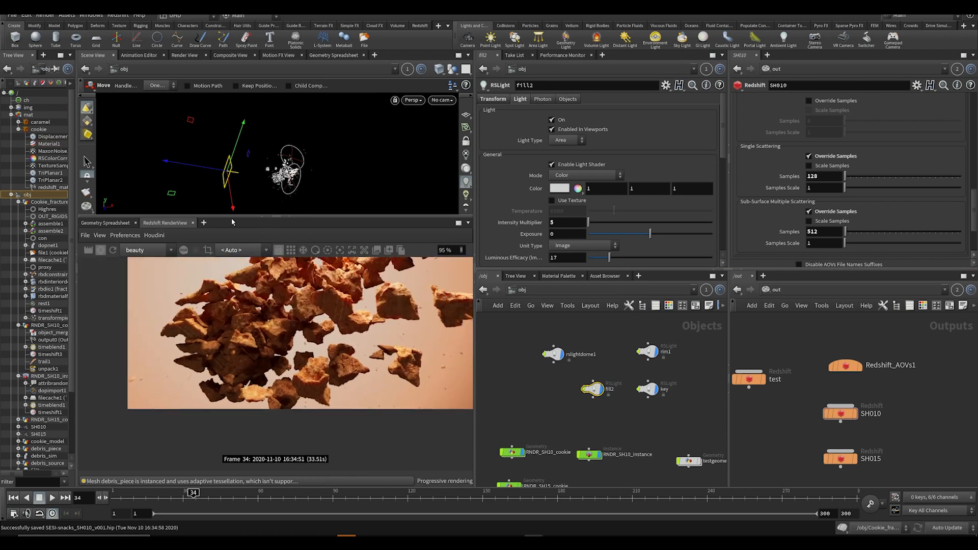
drag(217, 170, 238, 172)
key(r)
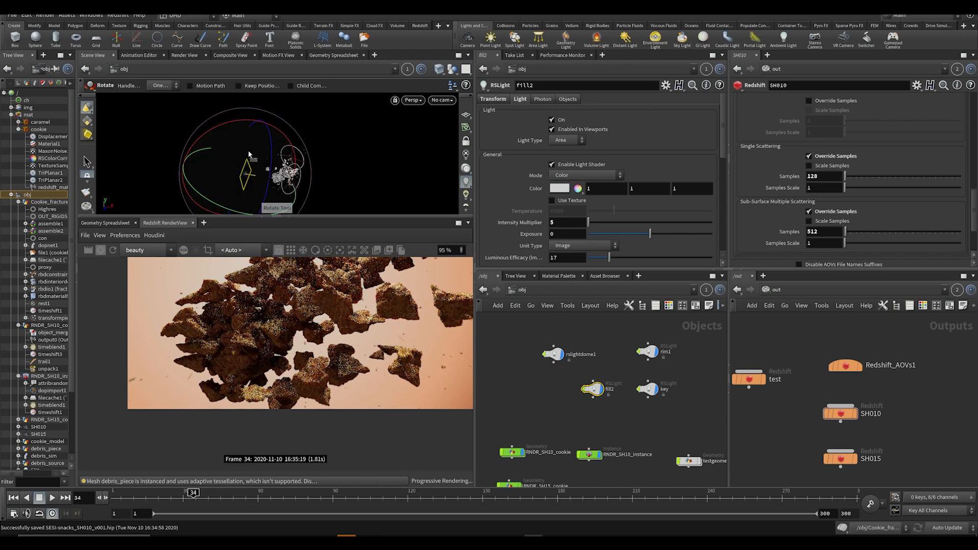
drag(214, 126, 262, 154)
key(t)
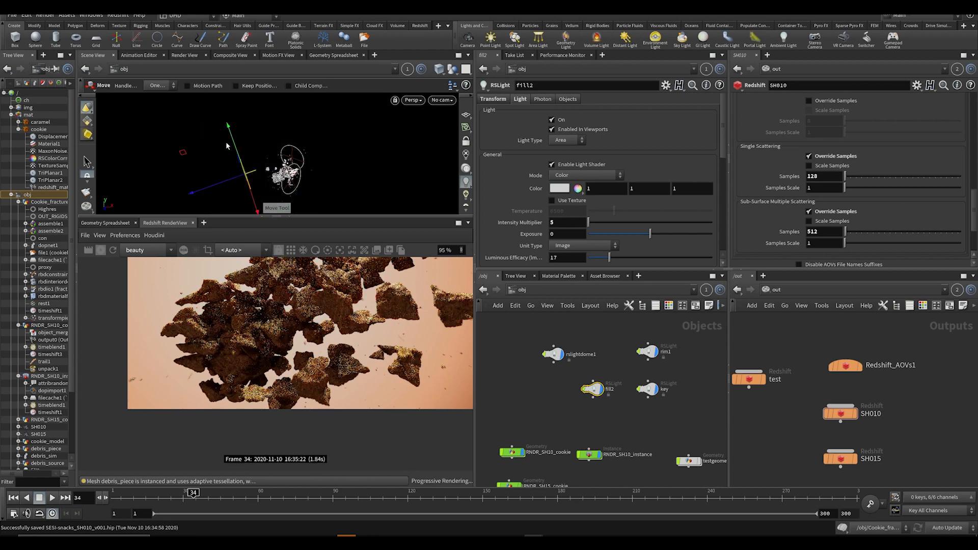
key(Escape)
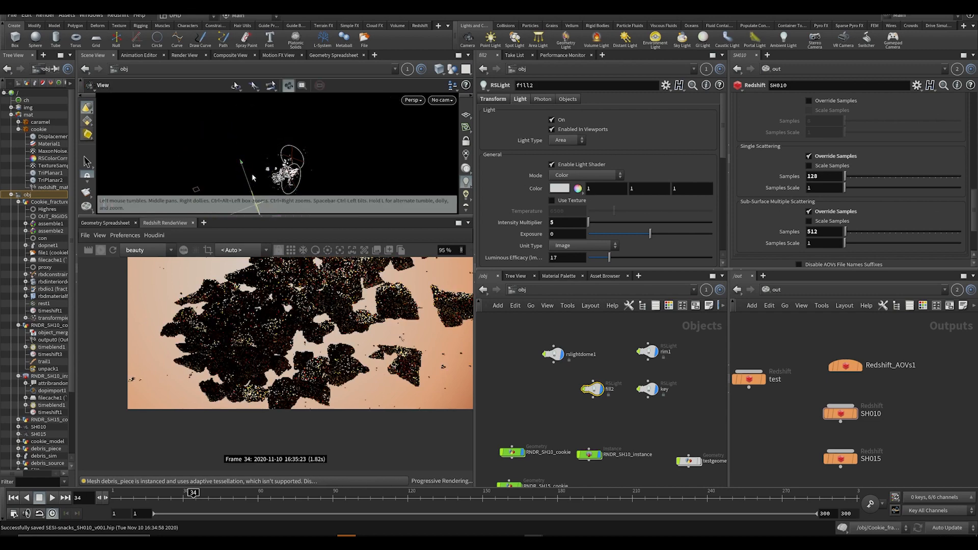
- Rotate and reposition the fill2 light so it aims at the cookie cluster from below, and check the dark pieces in the preview
drag(270, 153, 305, 121)
key(r)
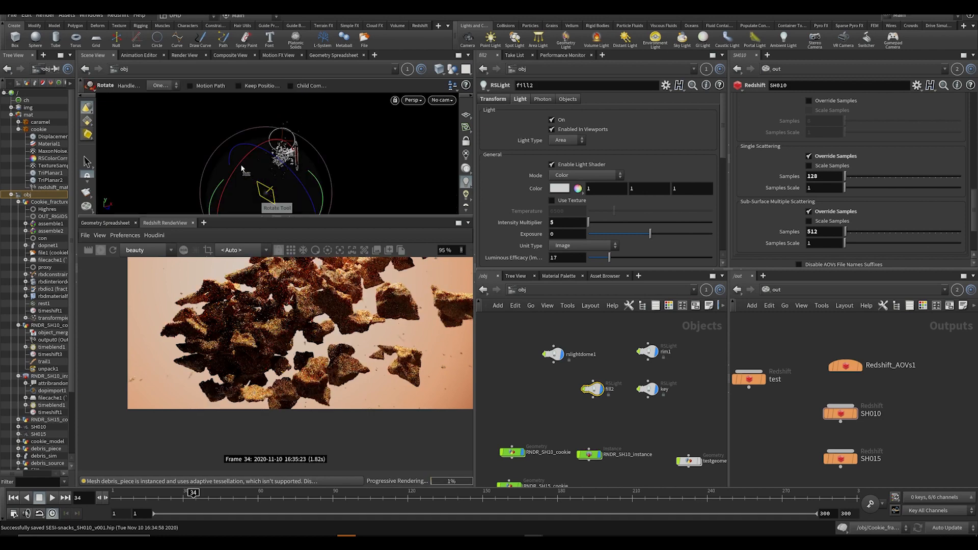
drag(240, 178, 276, 183)
key(t)
key(Escape)
mouse_move(275, 186)
right_down()
mouse_move(269, 167)
mouse_move(284, 182)
right_up()
drag(284, 182, 371, 190)
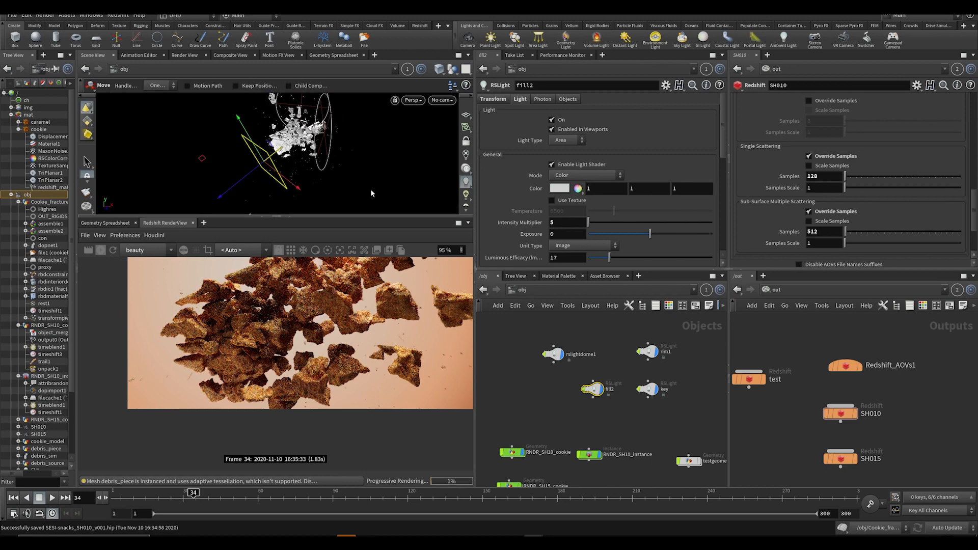
scroll(332, 323, up, 5)
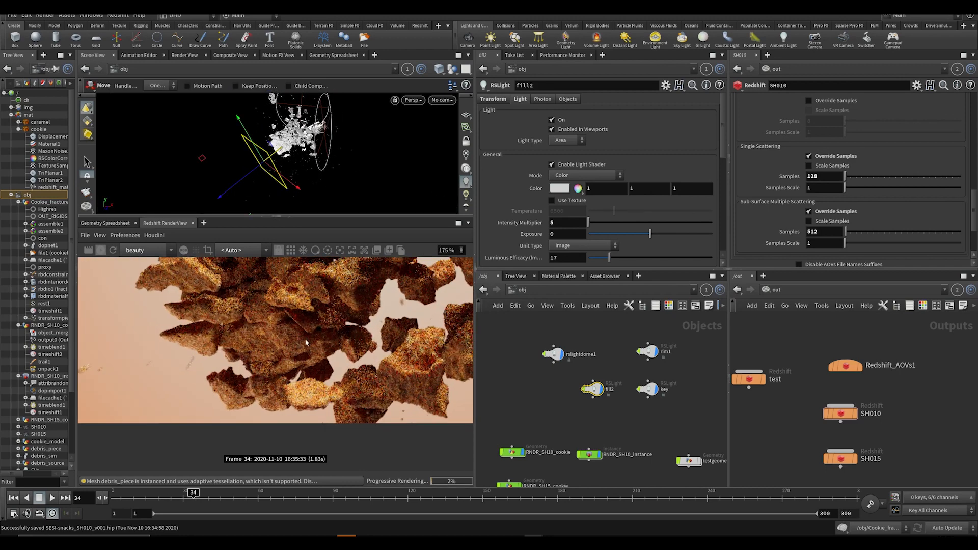
scroll(270, 349, down, 8)
middle_drag(270, 349, 218, 376)
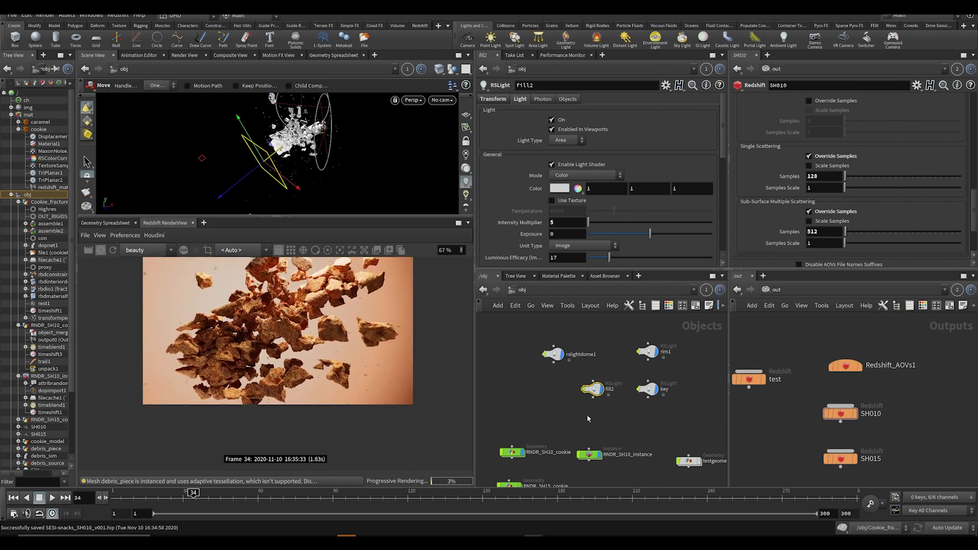
- Select the RNDR_SH10_cookie object and review its Redshift displacement and motion blur settings and the refreshed preview
scroll(579, 433, down, 2)
middle_drag(579, 433, 573, 349)
click(517, 365)
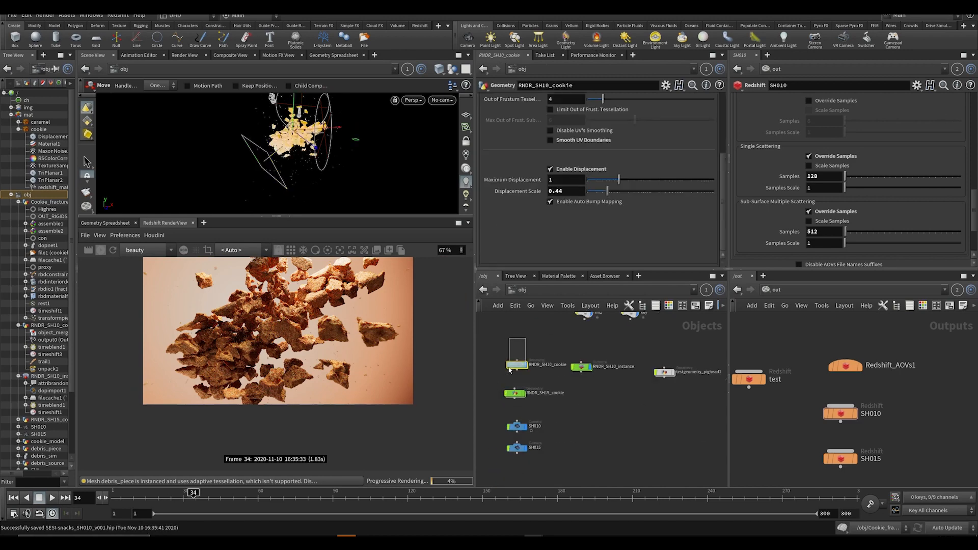
scroll(566, 135, up, 5)
scroll(515, 194, down, 10)
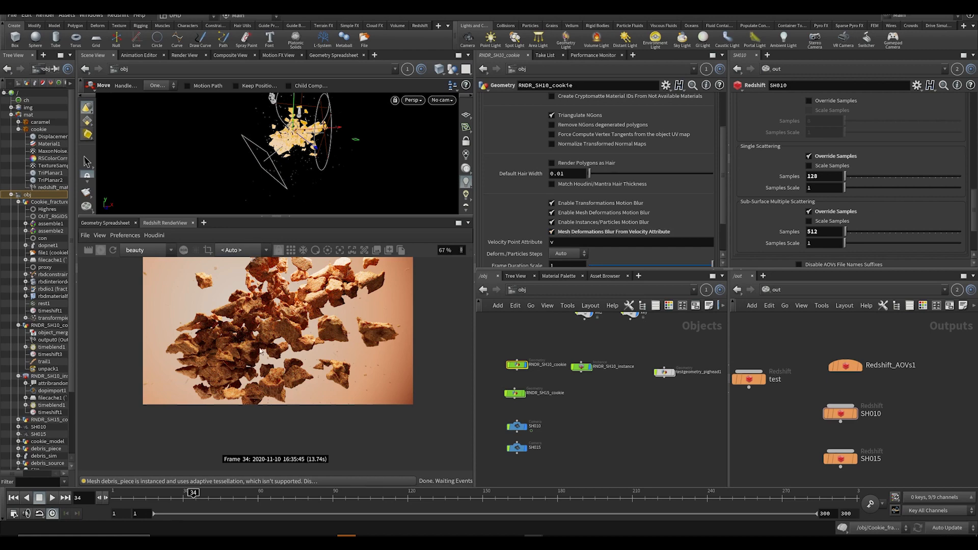
scroll(259, 340, up, 2)
scroll(206, 364, up, 1)
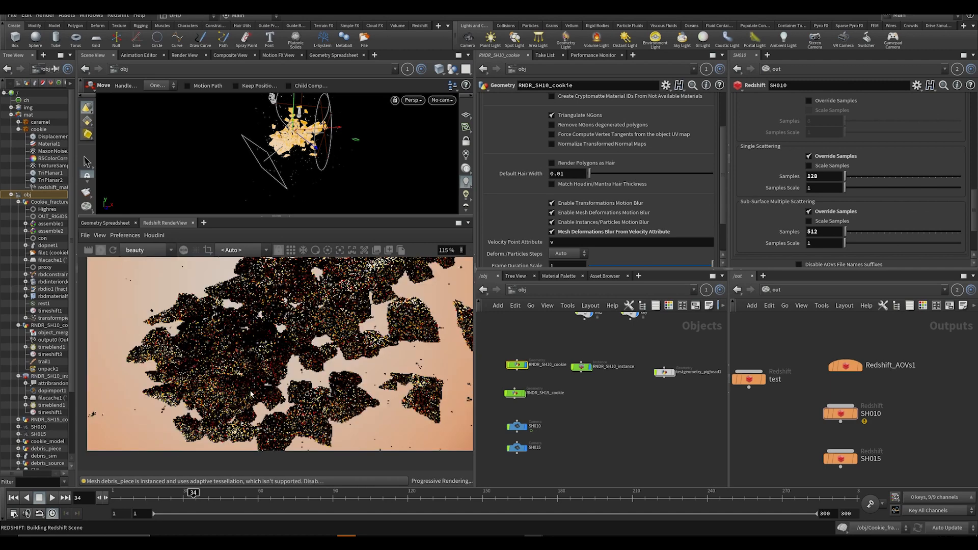
scroll(237, 390, down, 5)
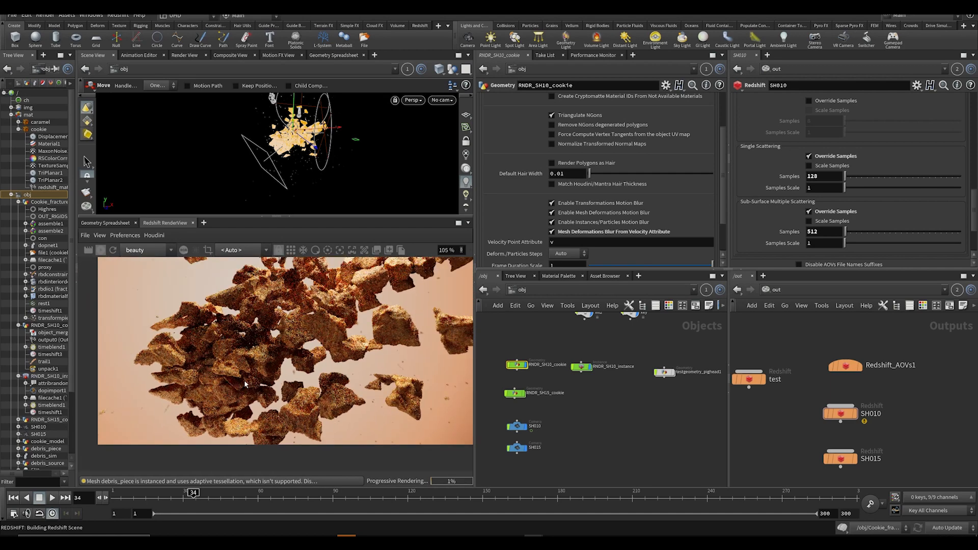
- Set the viewport to look through the SH010 camera again and save the scene
click(442, 100)
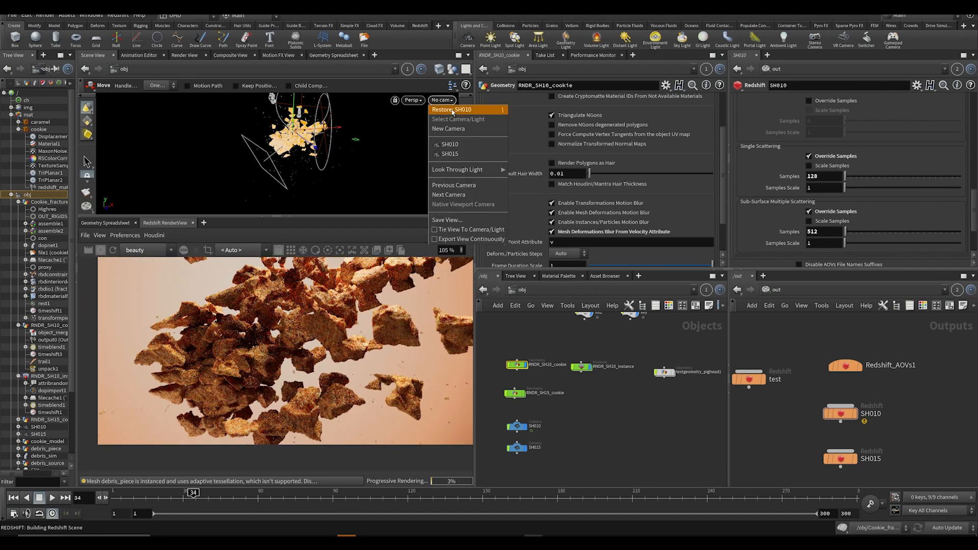
click(457, 144)
scroll(465, 184, down, 5)
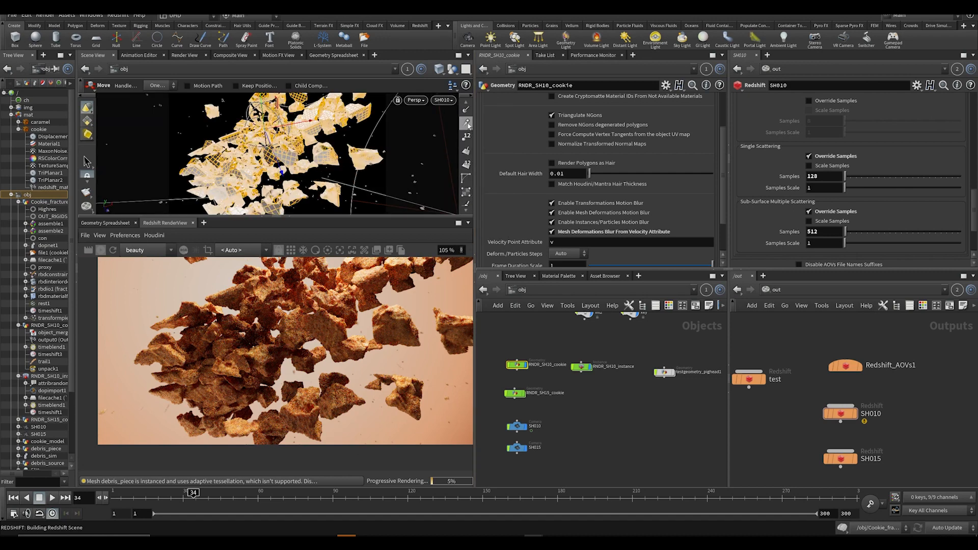
click(467, 123)
key(ctrl+s)
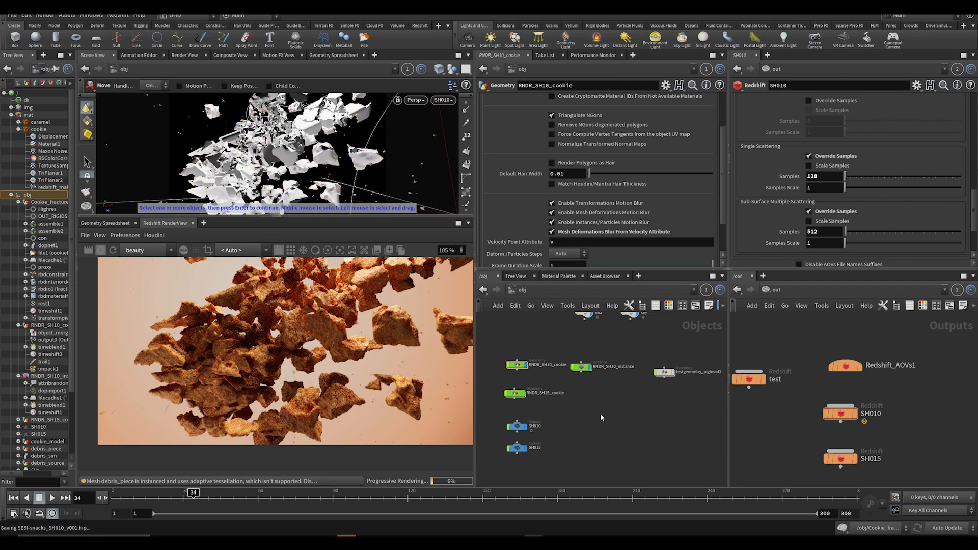
- Go to frame 15 in the timeline and refresh the render preview for that frame
scroll(286, 352, down, 2)
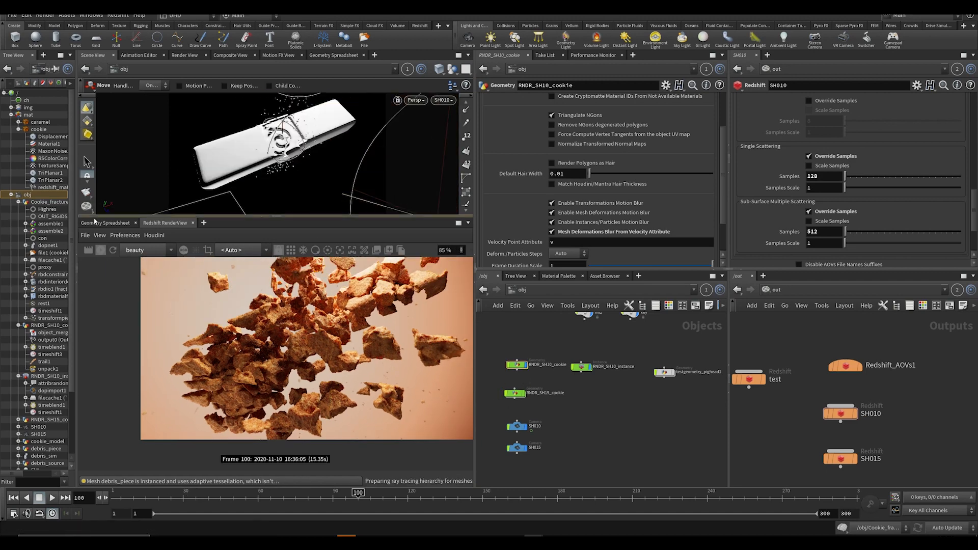
click(145, 493)
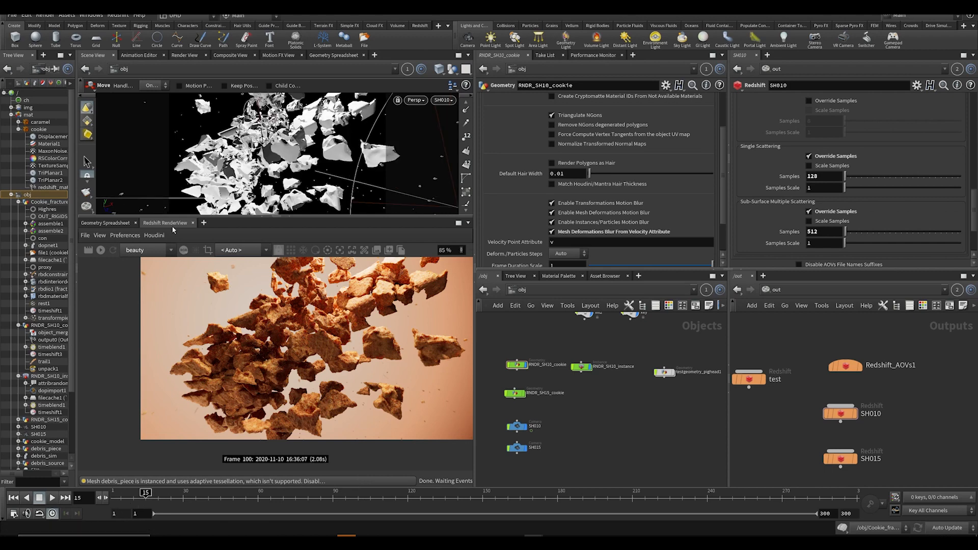
click(155, 236)
mouse_move(164, 247)
click(270, 256)
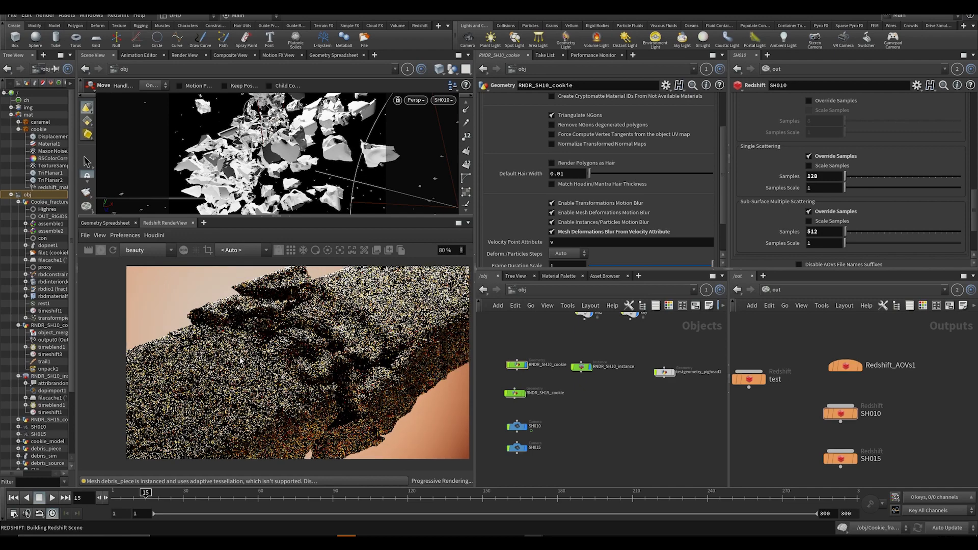
- Examine the cracked cookie surface in the frame 15 beauty render for displacement, noise and scattering, overall and up close
scroll(329, 411, up, 3)
scroll(328, 411, down, 2)
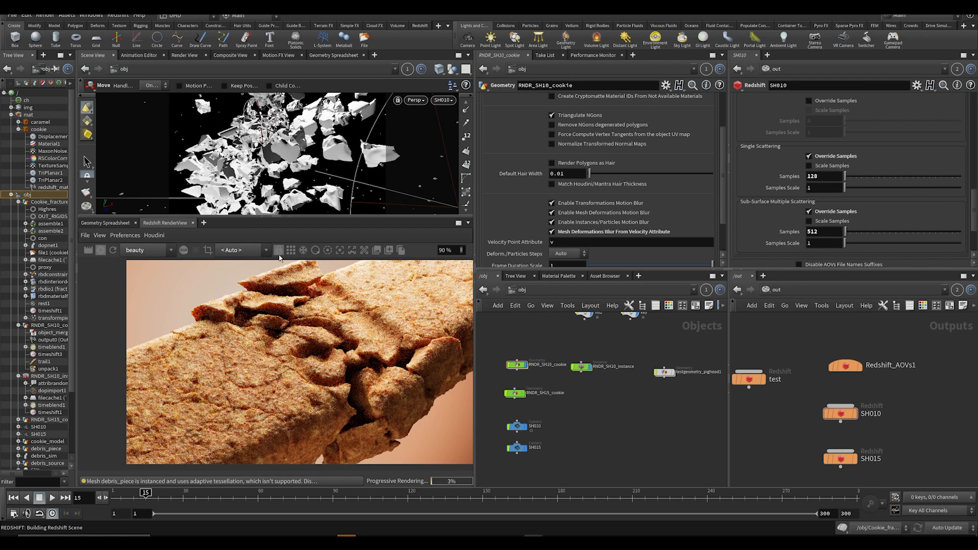
scroll(252, 375, up, 1)
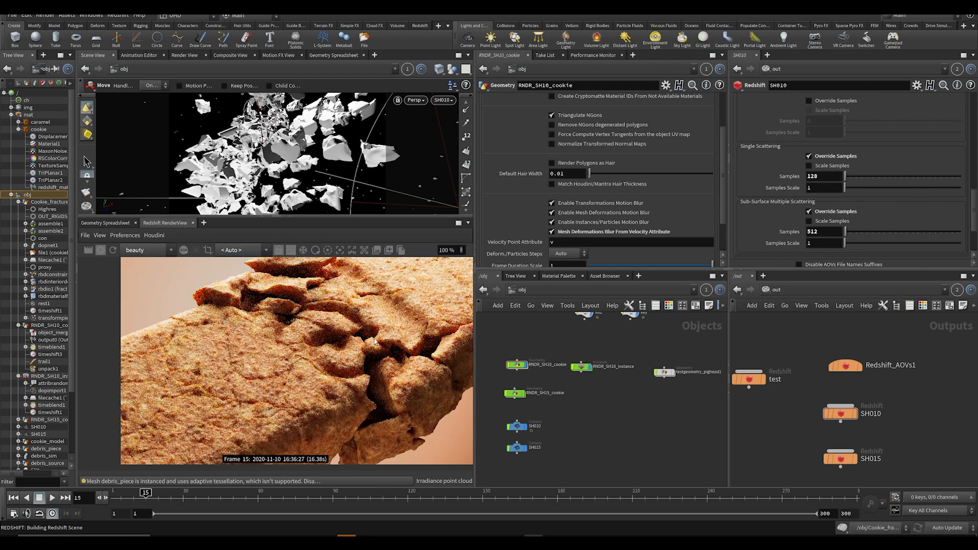
scroll(332, 363, down, 2)
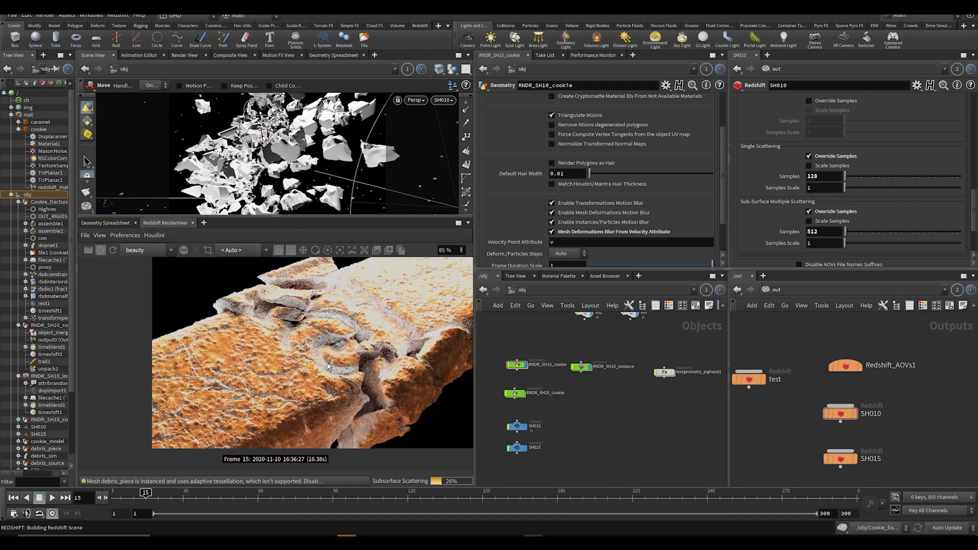
scroll(348, 353, up, 2)
scroll(349, 355, down, 2)
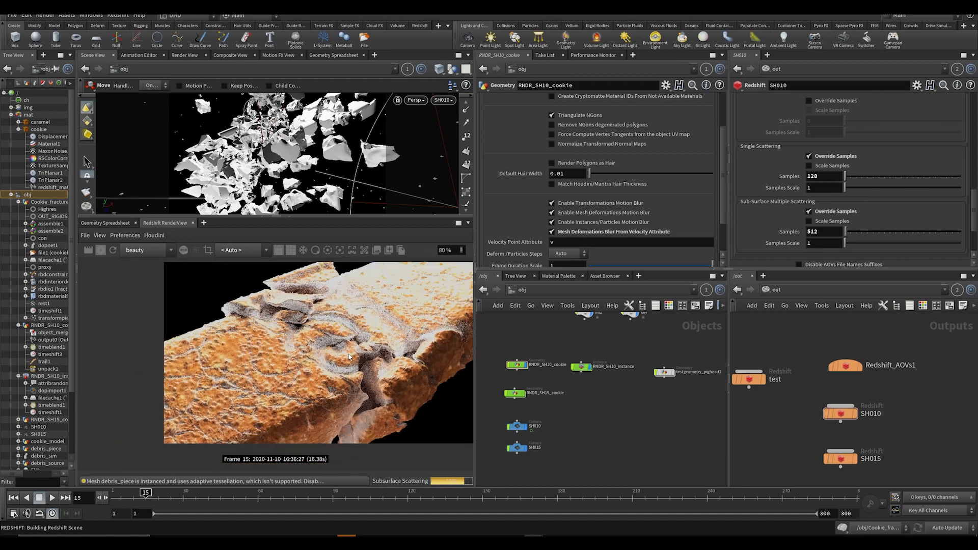
scroll(321, 391, up, 1)
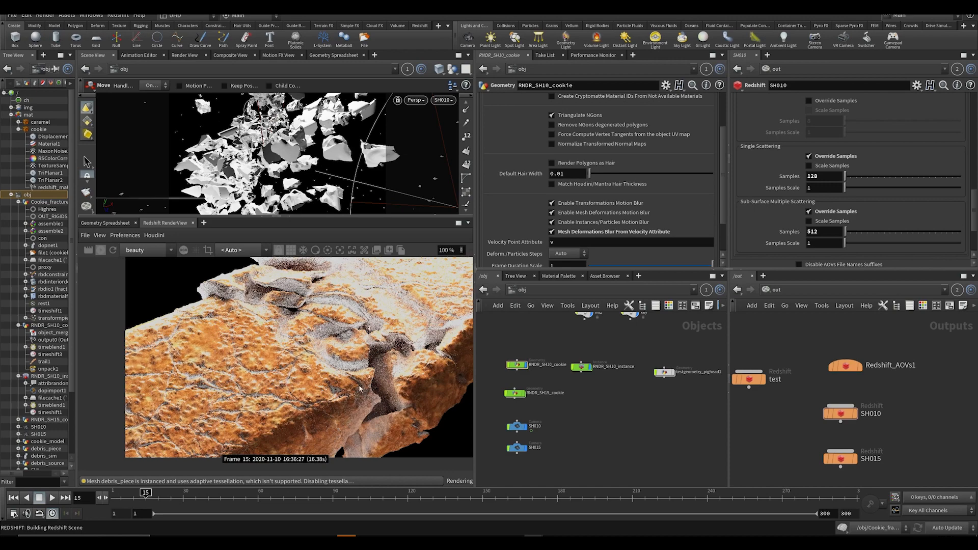
scroll(361, 356, up, 3)
scroll(339, 302, up, 5)
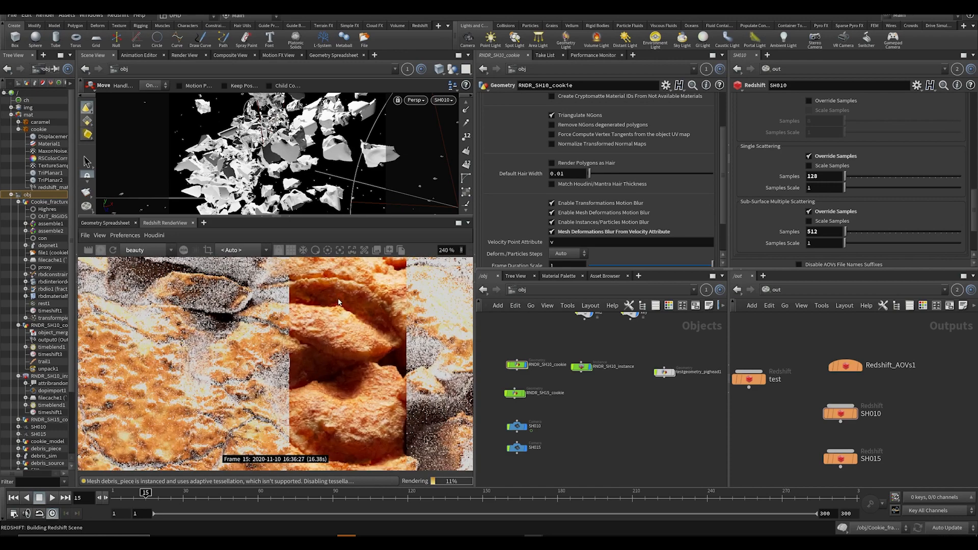
middle_drag(346, 351, 224, 406)
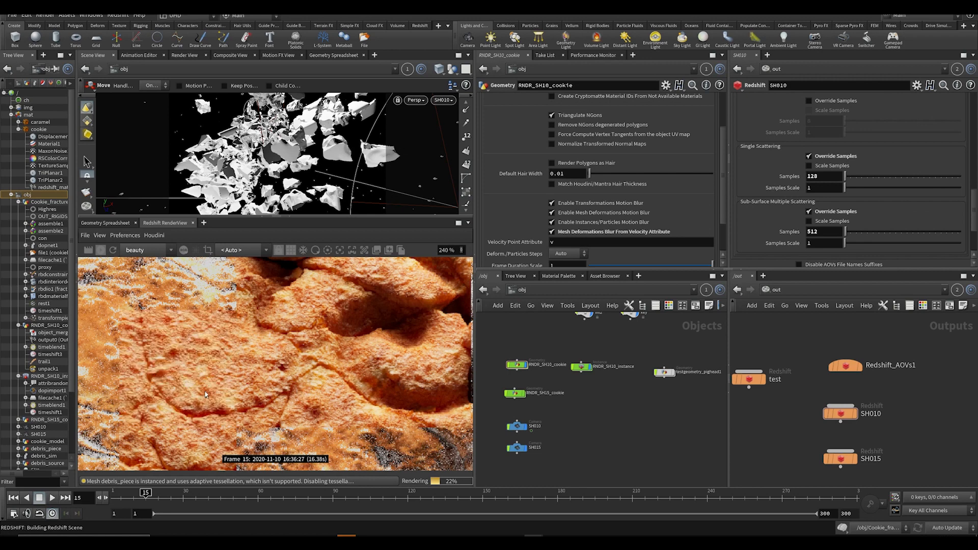
scroll(206, 395, down, 5)
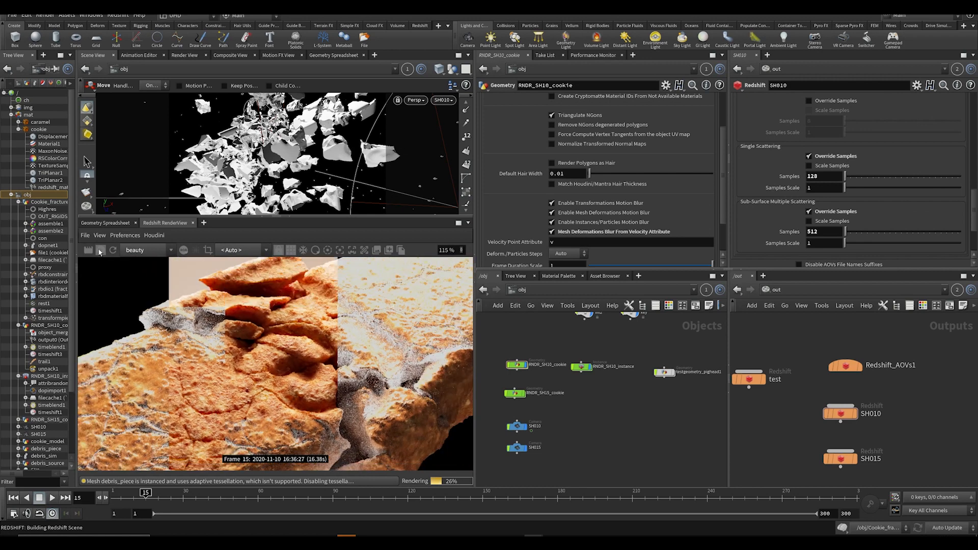
- Stop the live render preview of the cracked cookie and save the scene
click(100, 250)
key(ctrl+s)
middle_drag(606, 430, 617, 444)
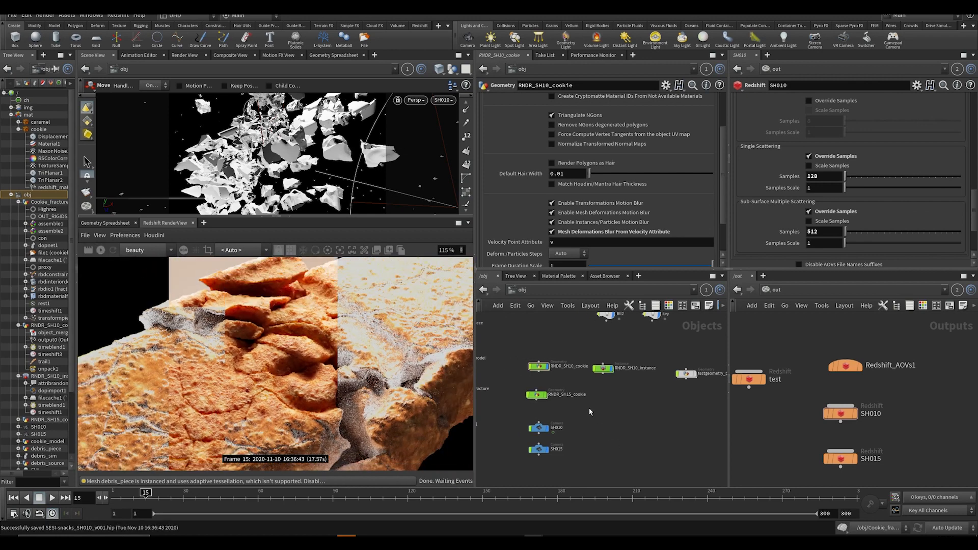
scroll(256, 407, up, 2)
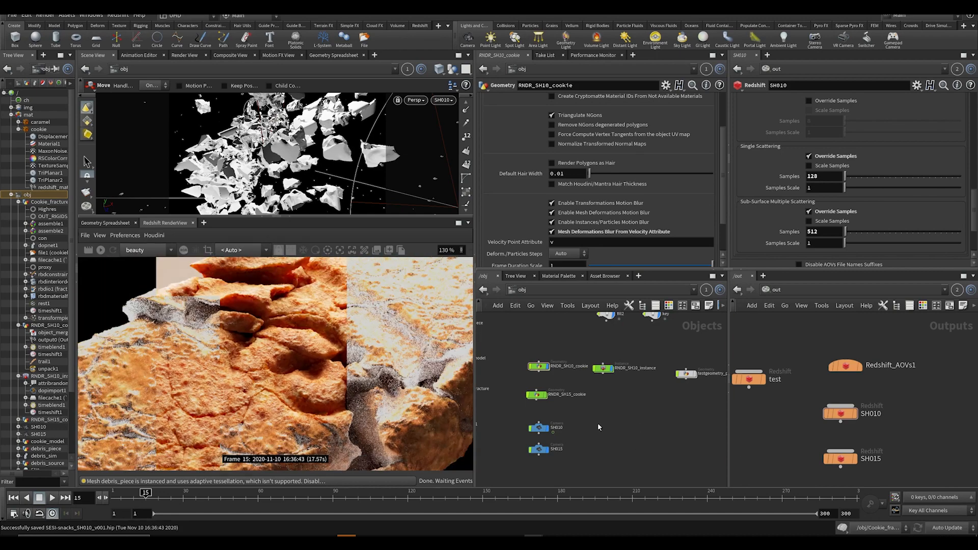
middle_drag(600, 427, 646, 432)
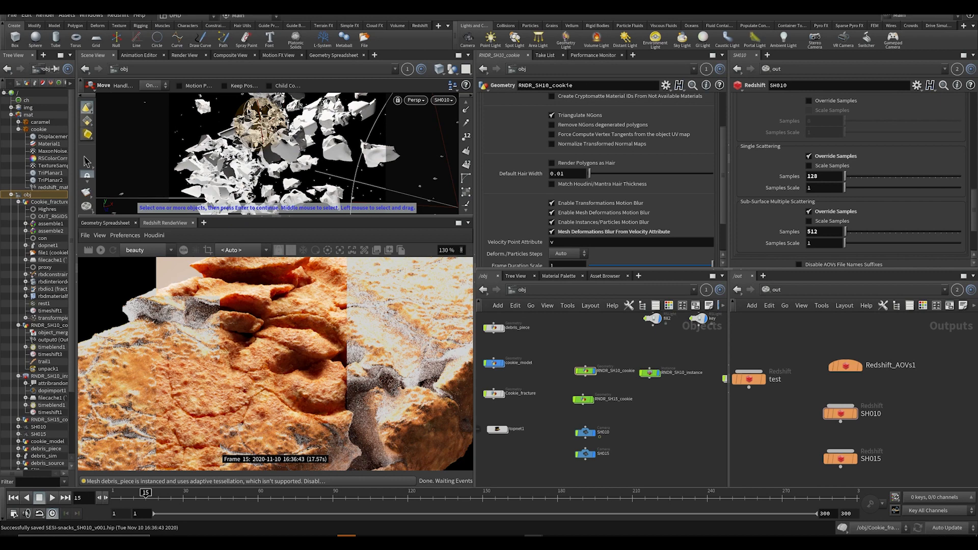
key(ctrl+s)
- Inside Cookie_fracture, duplicate the file cache, time shift, assemble, Highres, transform pieces and OUT_RIGIDS nodes beside the originals and save the scene
middle_drag(502, 410, 562, 413)
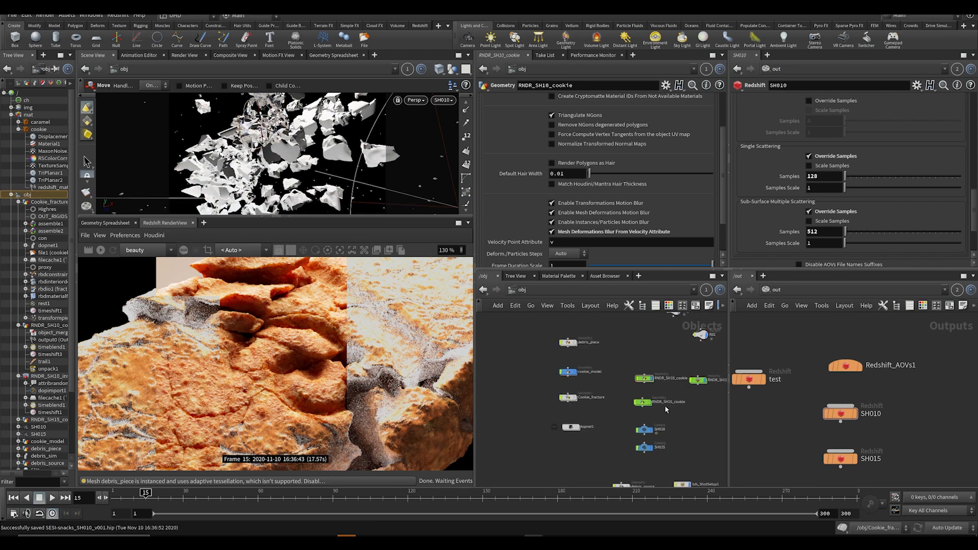
scroll(606, 409, down, 1)
scroll(606, 403, up, 2)
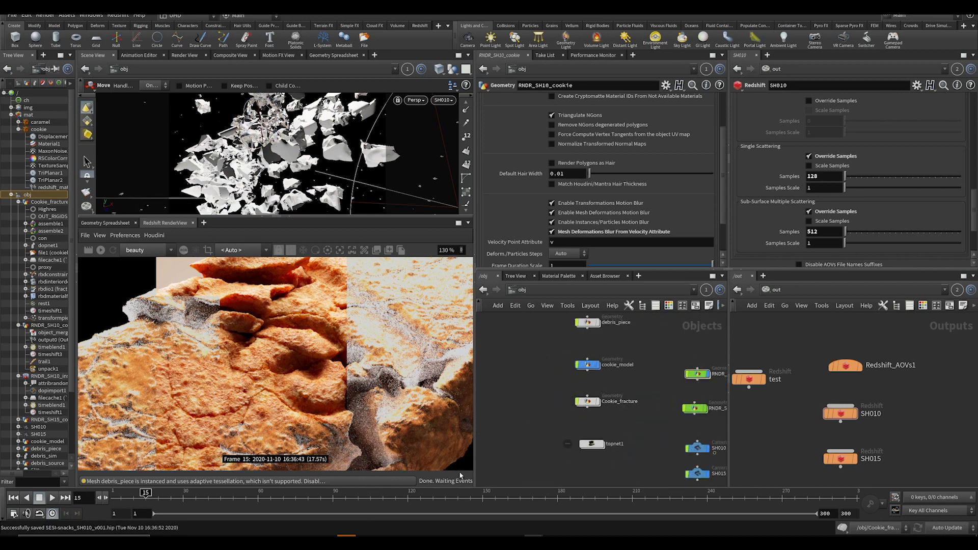
double_click(589, 402)
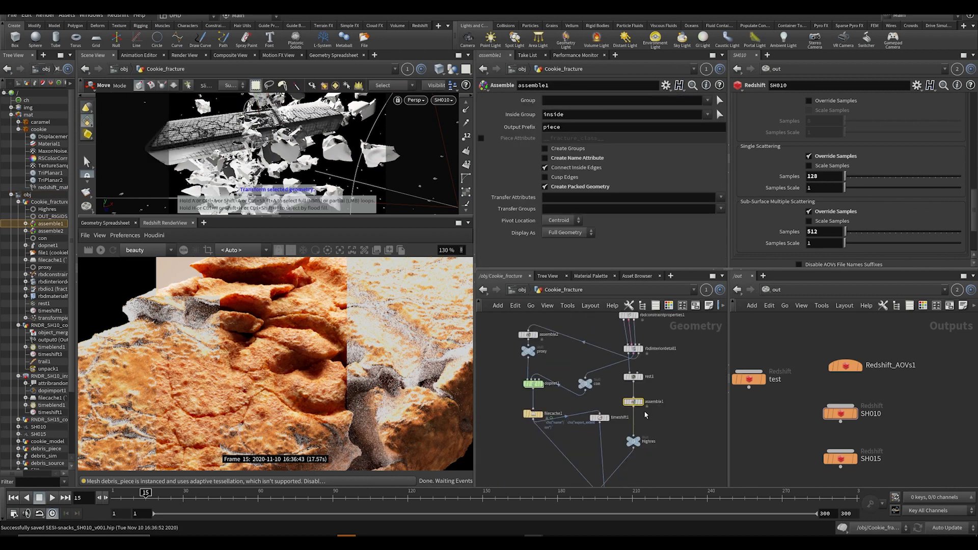
scroll(649, 406, down, 3)
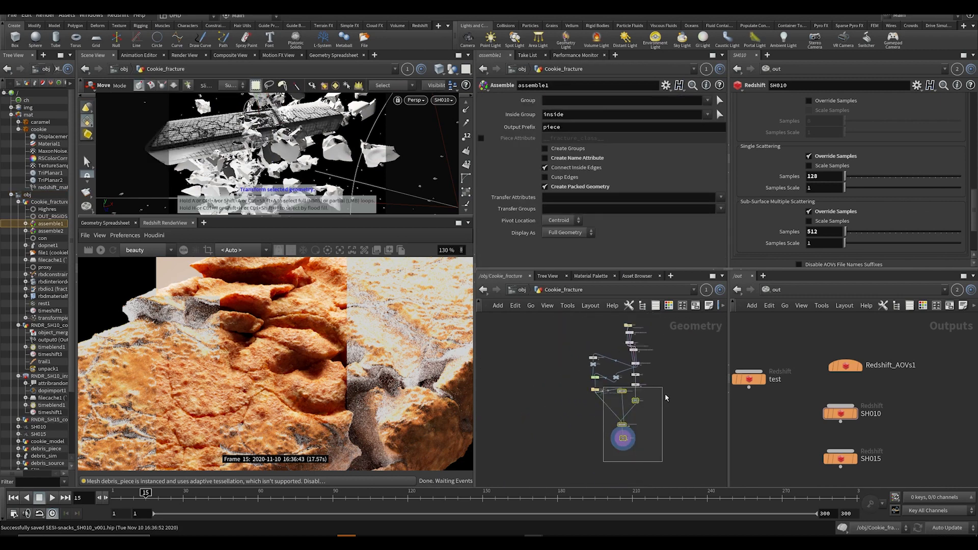
click(621, 424)
drag(607, 450, 697, 383)
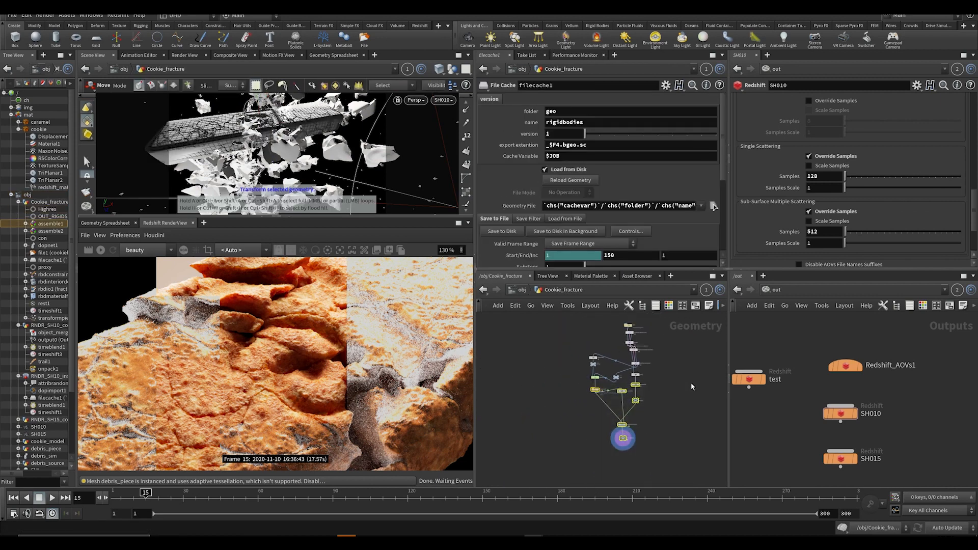
key(ctrl+c)
key(ctrl+v)
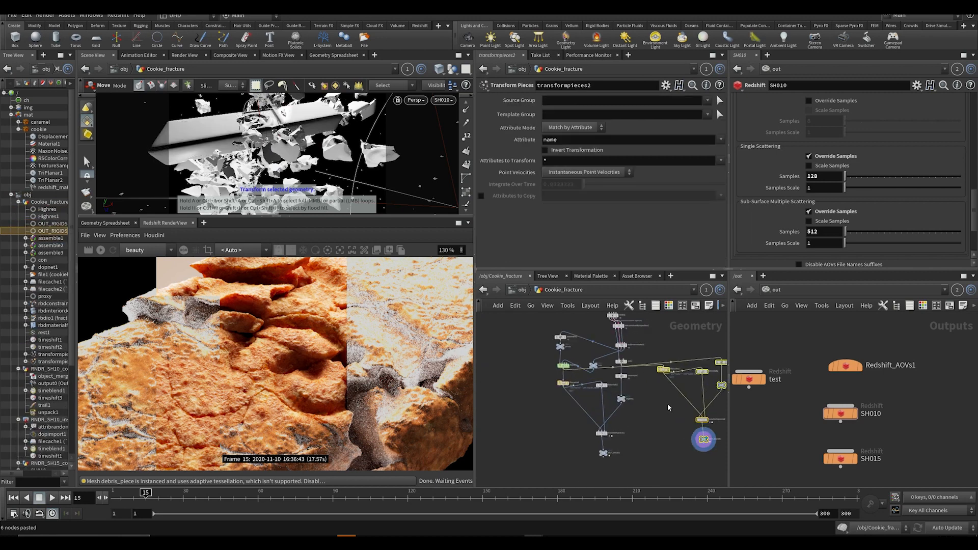
scroll(662, 388, up, 2)
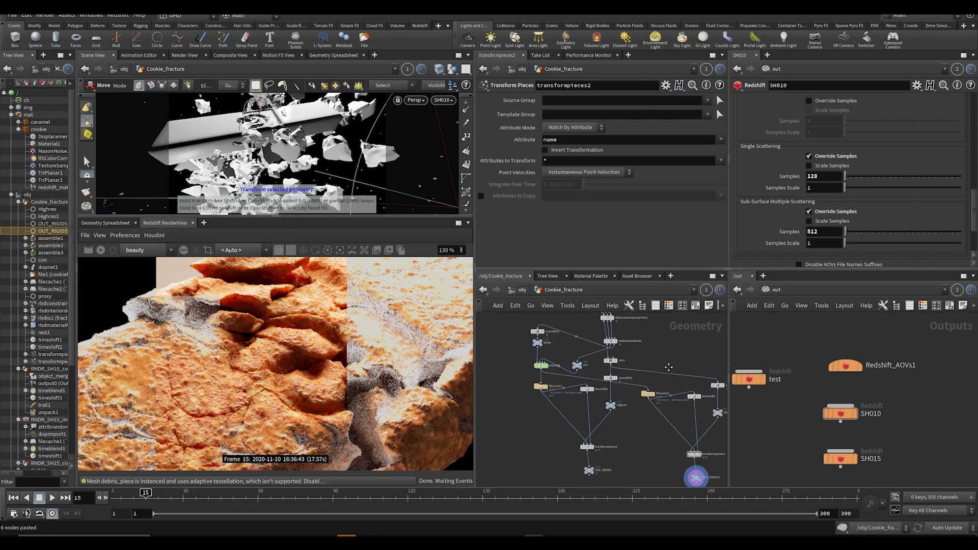
key(ctrl+s)
- Turn off Connect Inside Edges on the duplicated Assemble node of the Cookie_fracture network
click(663, 393)
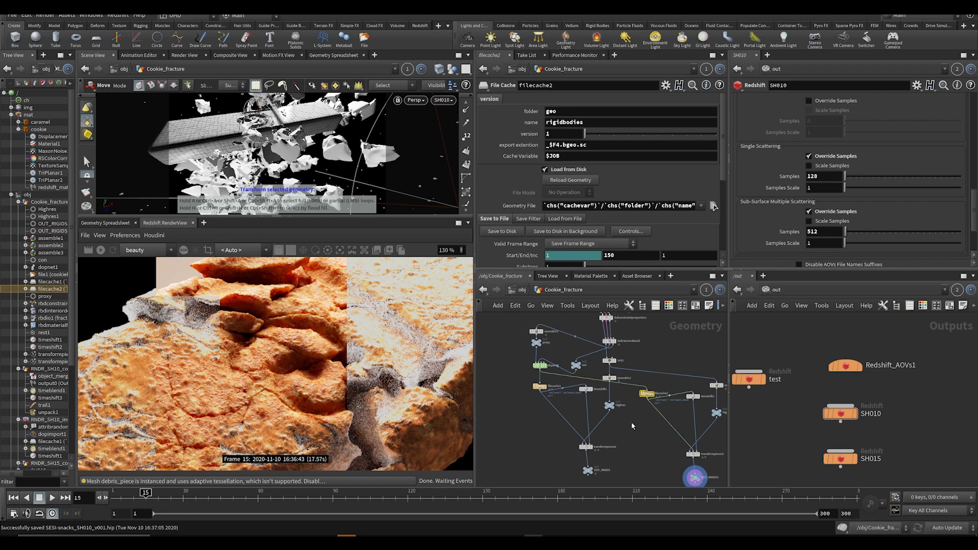
scroll(651, 460, up, 3)
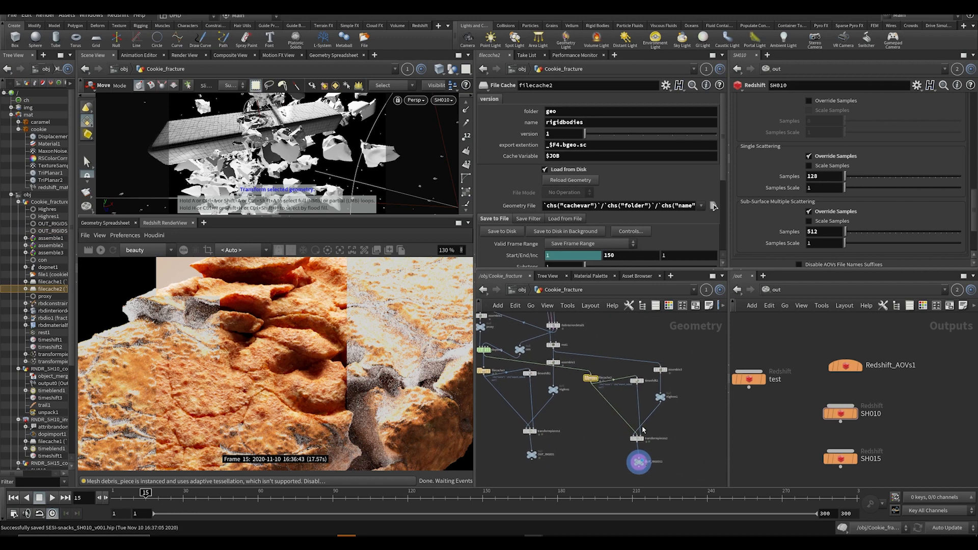
click(674, 330)
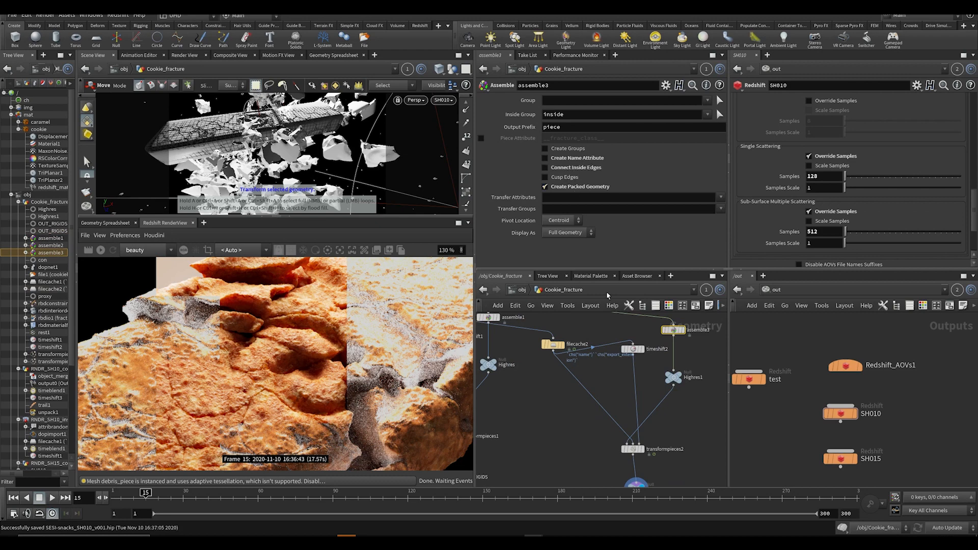
- In the second network pane, open RNDR_SH15_cookie and point its Object Merge to the duplicated output OUT_RIGIDS1
click(807, 293)
click(815, 339)
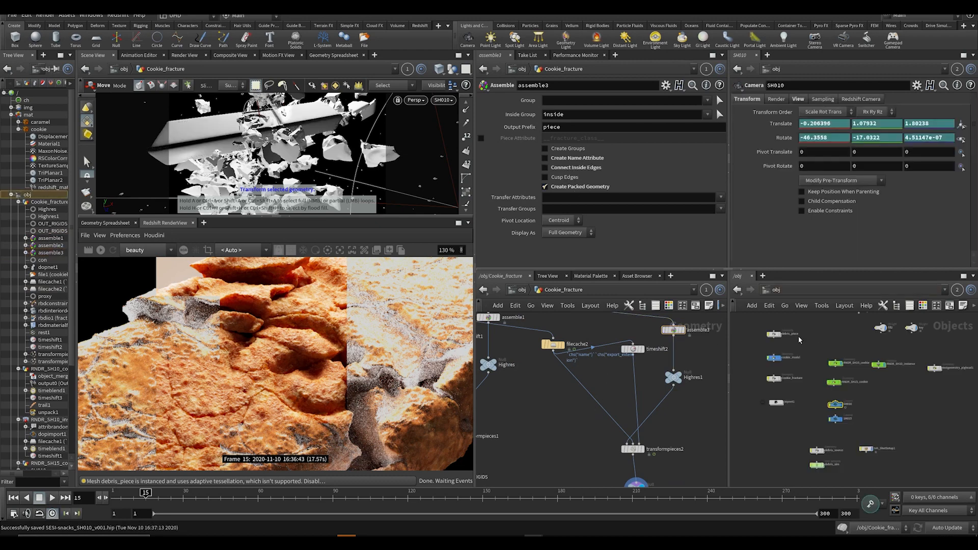
scroll(815, 338, up, 4)
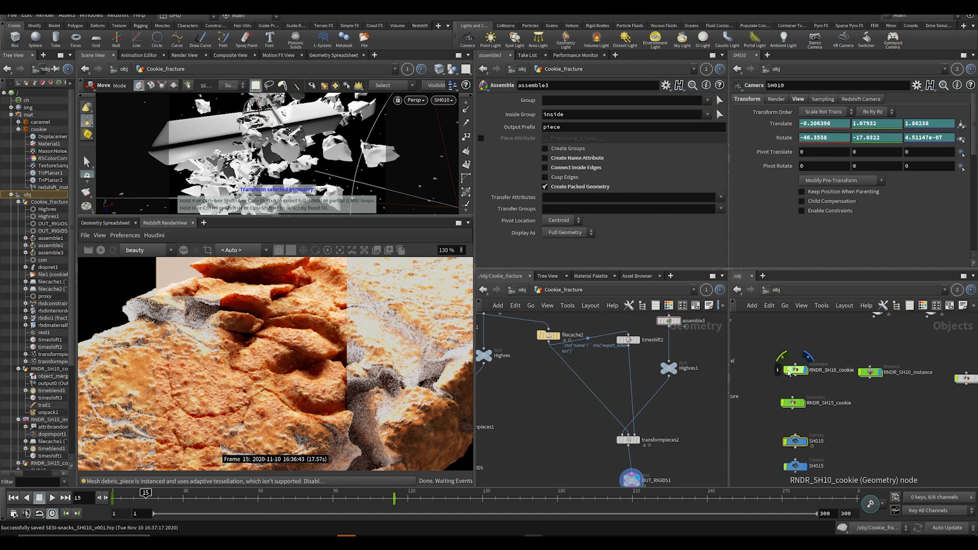
double_click(790, 406)
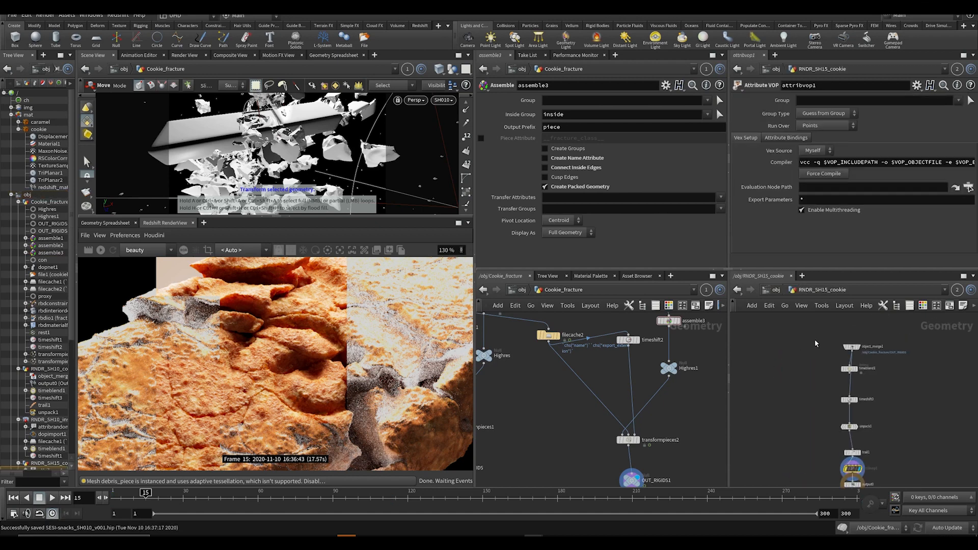
click(853, 349)
drag(631, 479, 858, 126)
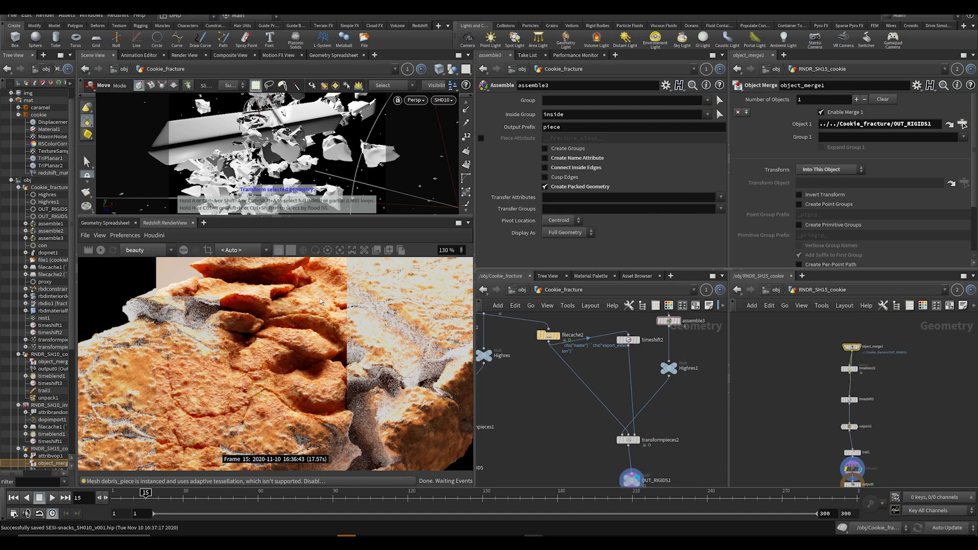
- Set the viewport to look through the SH015 camera and save the scene
click(441, 100)
click(472, 147)
key(ctrl+s)
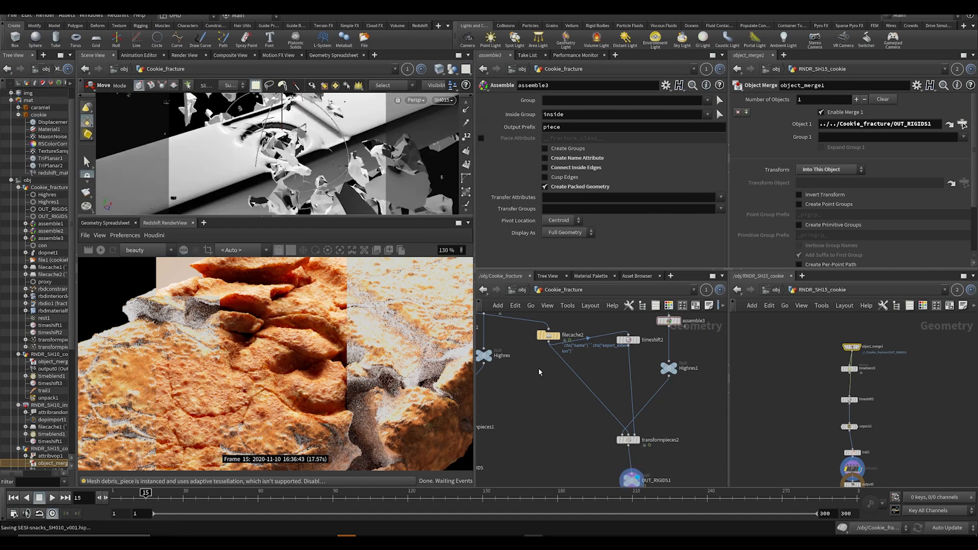
- Return the Cookie_fracture network pane to the object level and refresh the Redshift preview from the SH015 camera
click(520, 290)
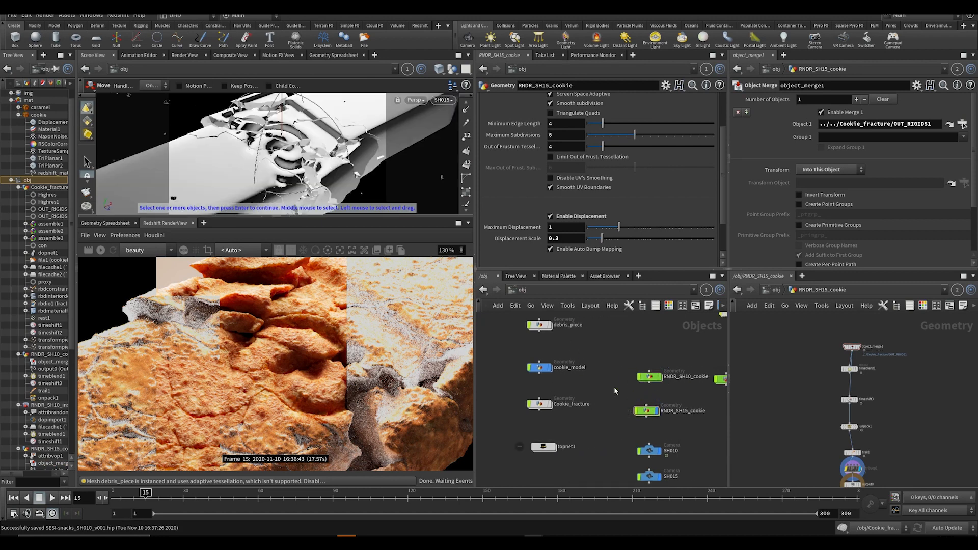
scroll(306, 298, down, 3)
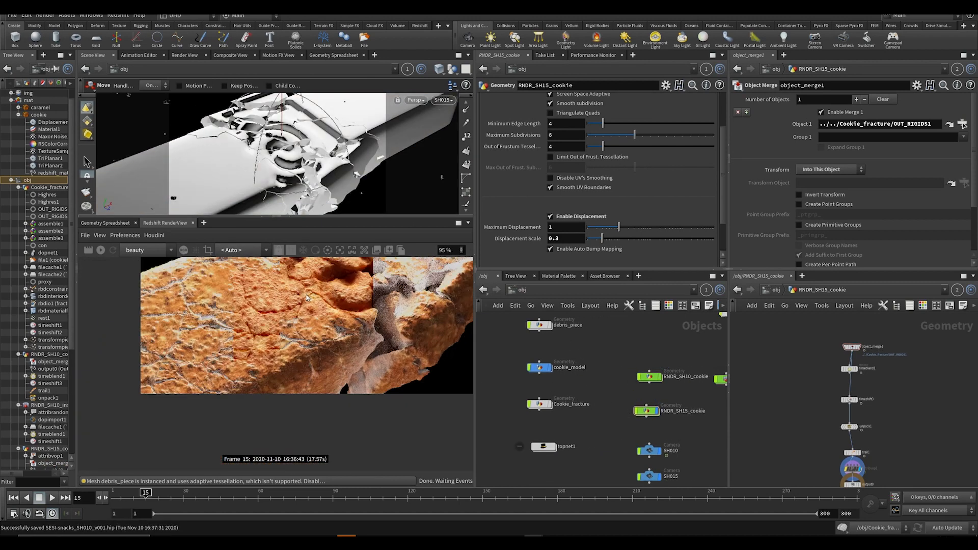
click(114, 250)
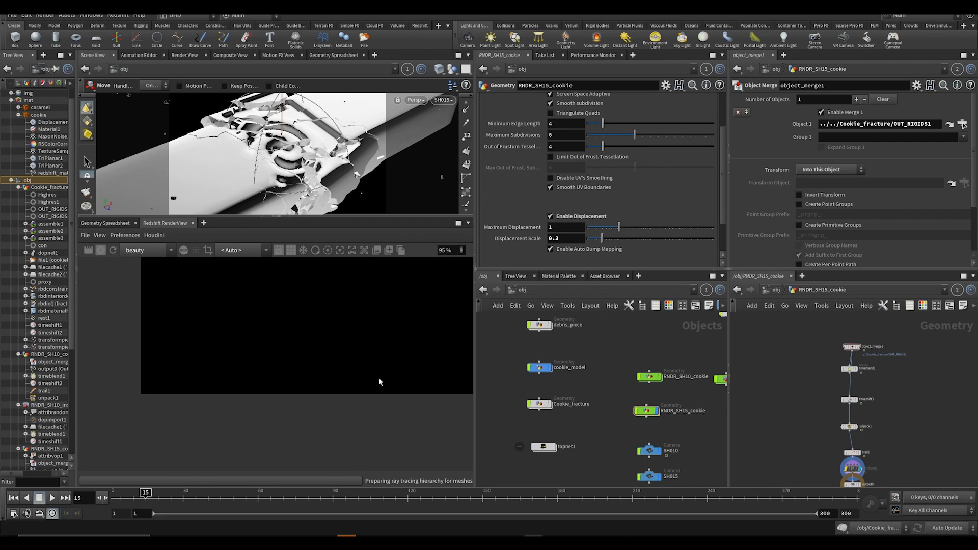
scroll(316, 382, down, 2)
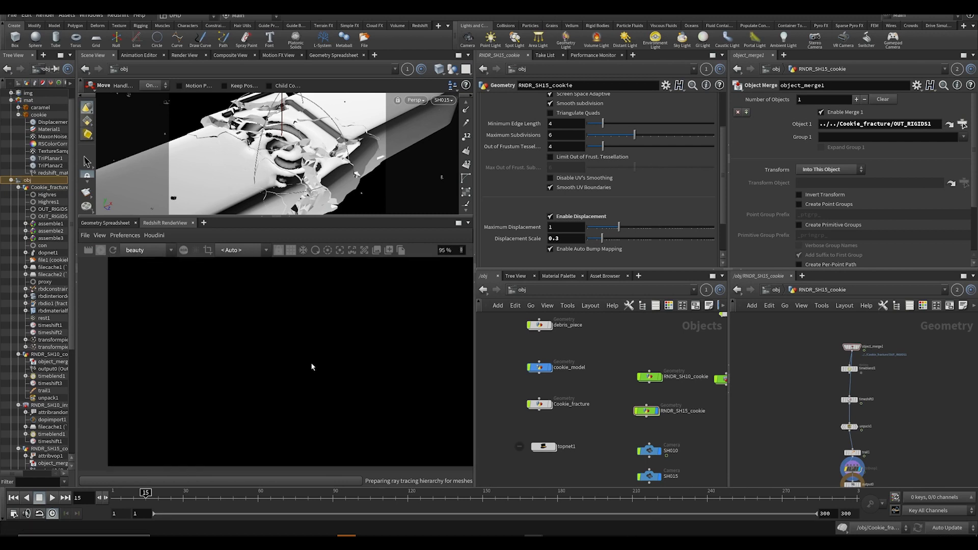
scroll(310, 369, up, 1)
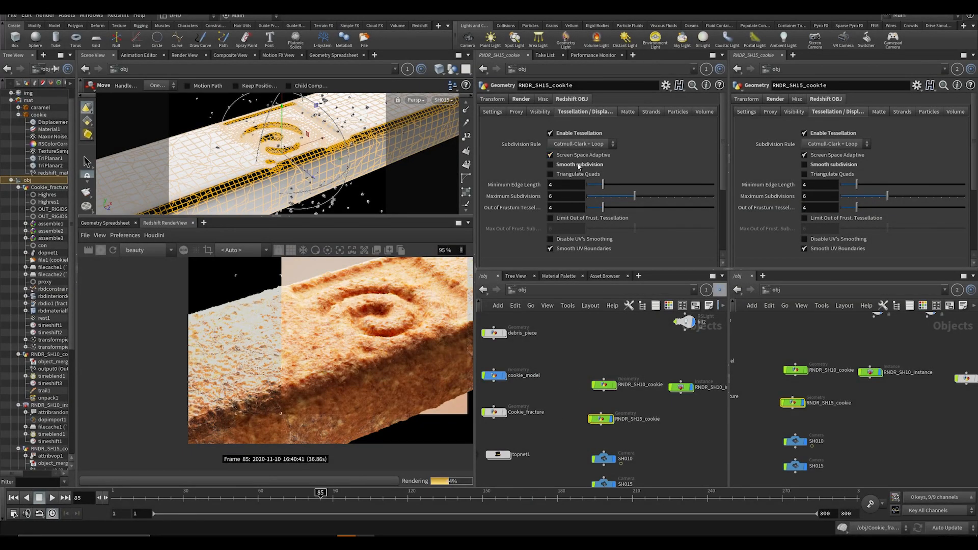
- Open the cookie material network and review the sub-surface multiple scattering settings of its RS Material
scroll(291, 400, down, 1)
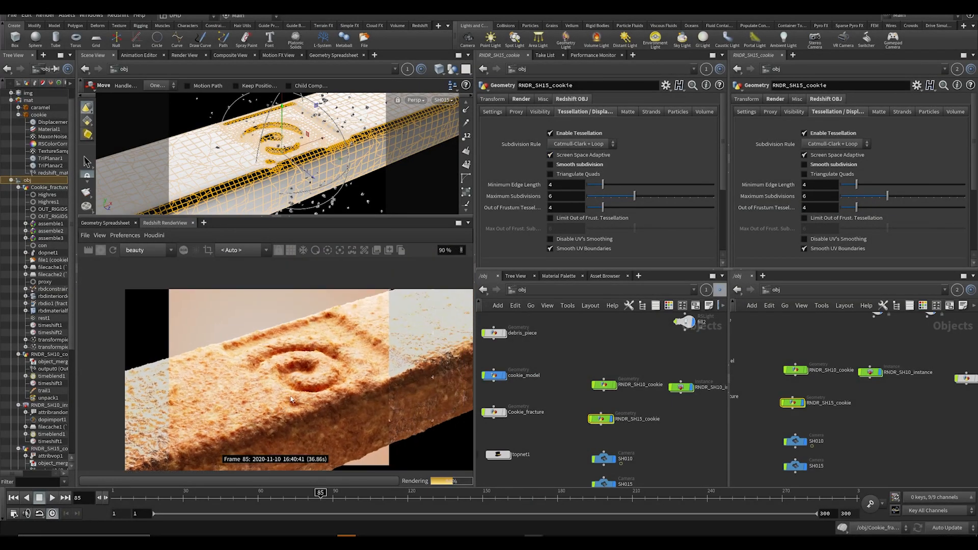
scroll(315, 371, up, 3)
click(779, 290)
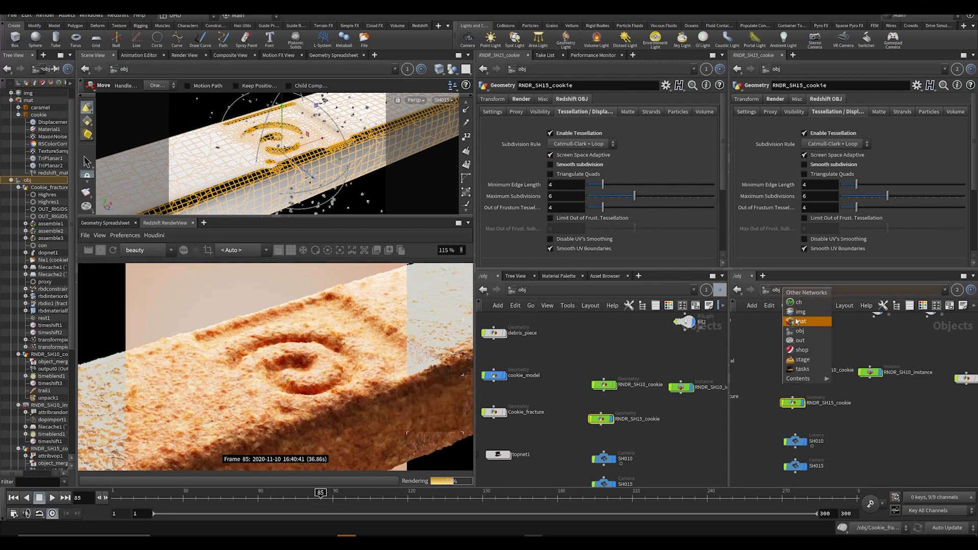
click(795, 321)
double_click(875, 362)
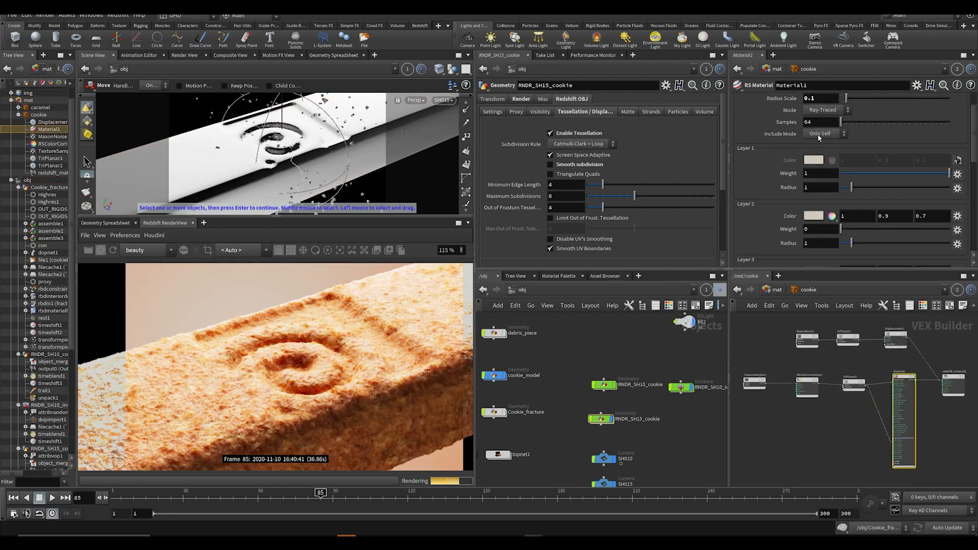
scroll(819, 138, up, 2)
- Examine the frame 85 beauty render of the cookie's embossed swirl and edge, overall and up close, and save the scene
scroll(231, 426, down, 3)
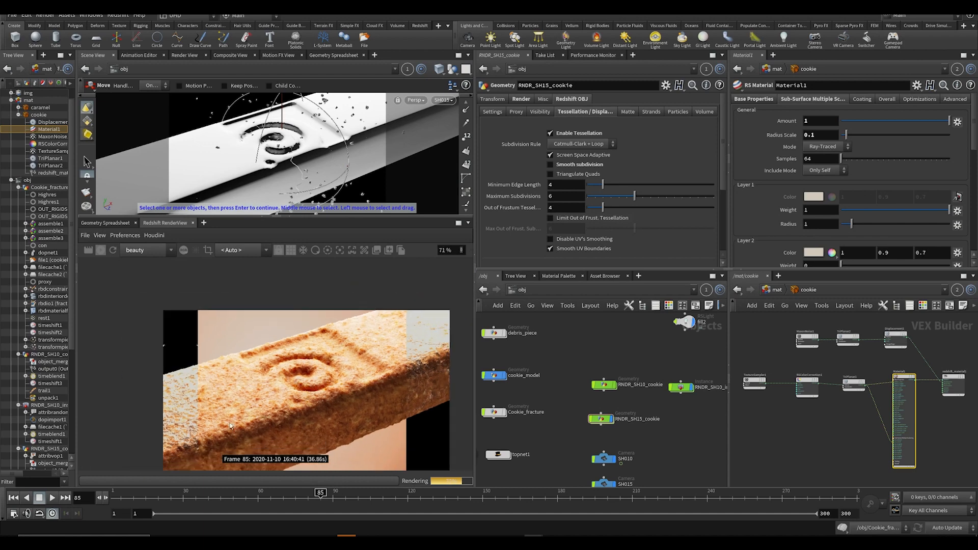
scroll(231, 426, up, 3)
scroll(365, 374, down, 2)
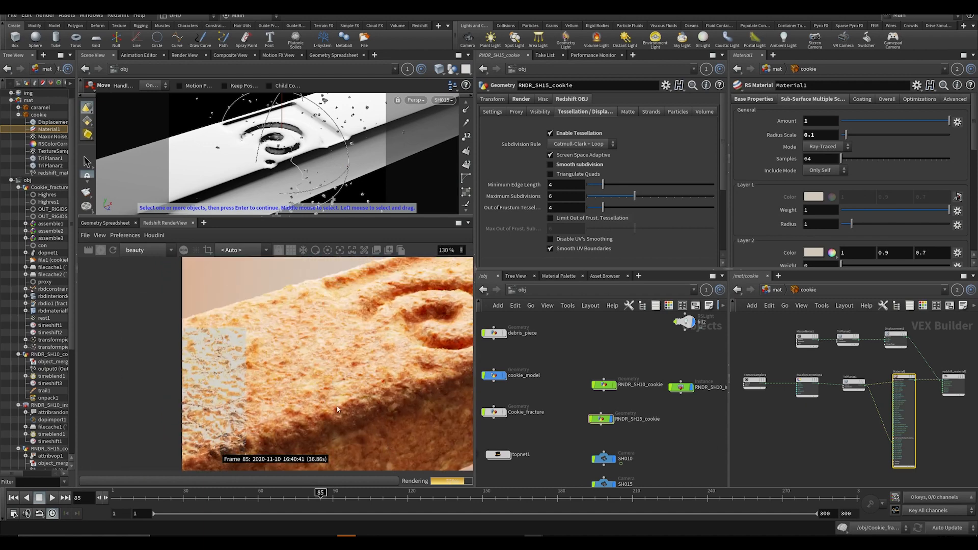
scroll(248, 336, up, 5)
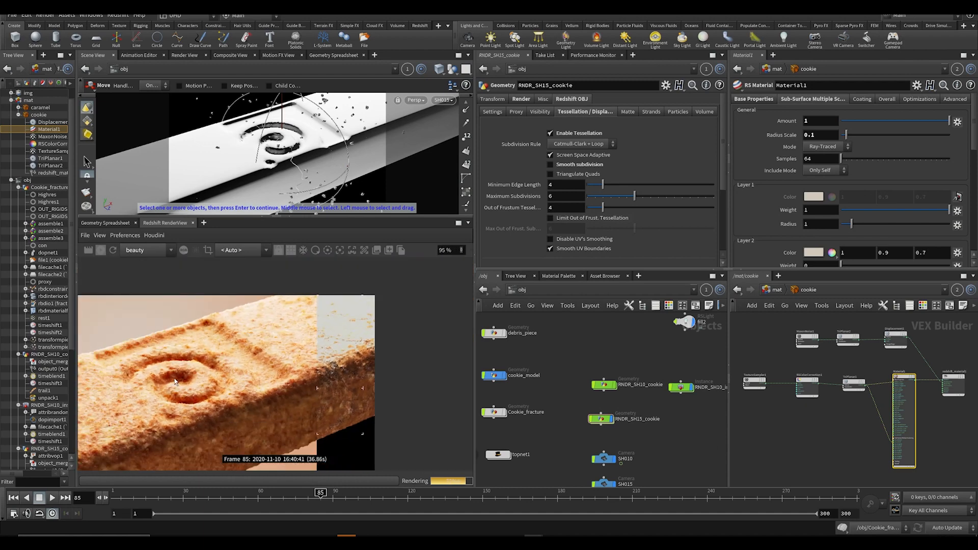
scroll(289, 350, down, 5)
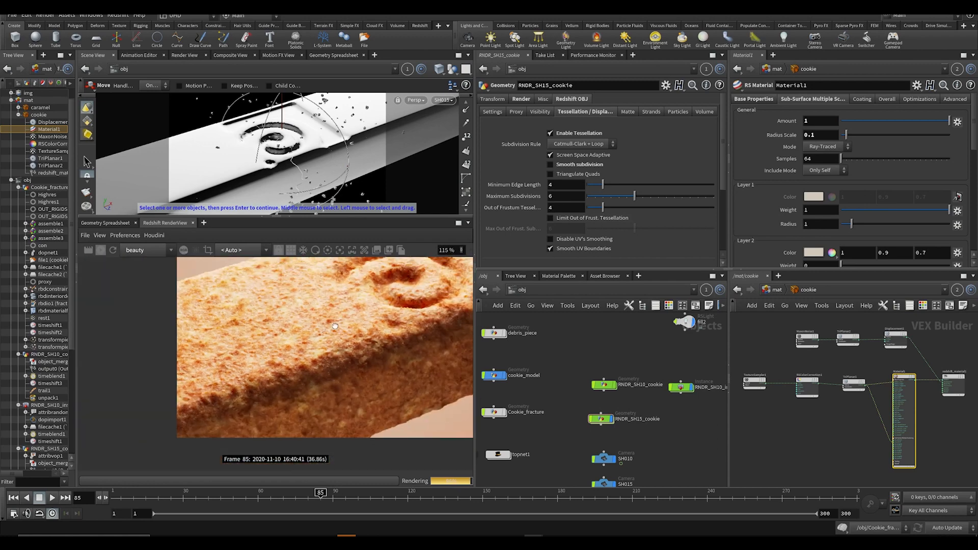
key(ctrl+s)
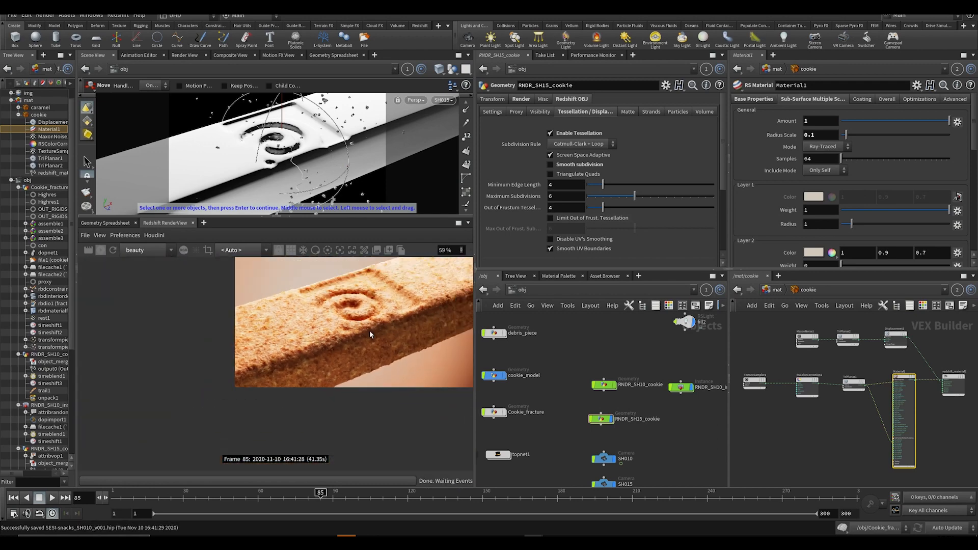
scroll(456, 328, up, 2)
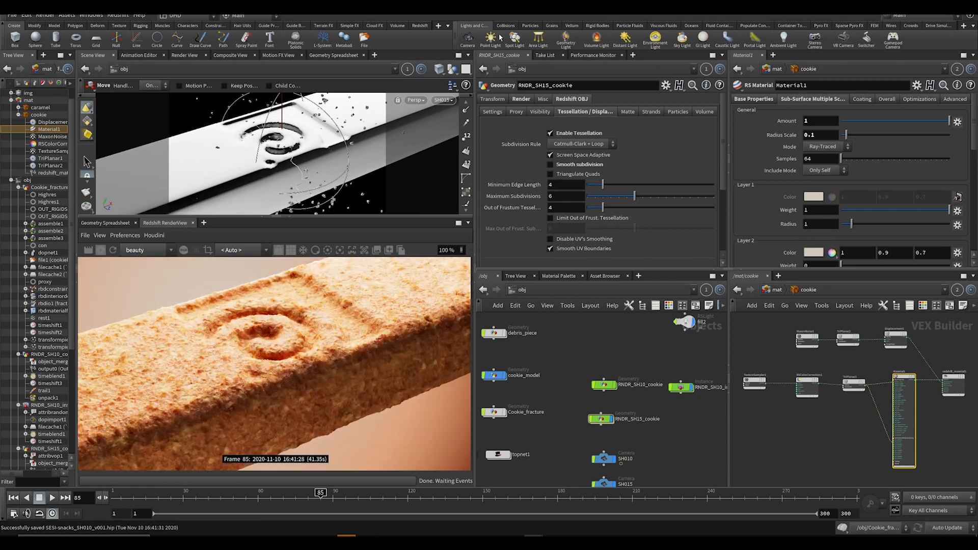
key(ctrl+s)
- Add a new Geometry object above the cookie render objects and name it RNDR_caramel
middle_drag(608, 337, 613, 347)
key(Tab)
text(geo)
key(Return)
click(641, 365)
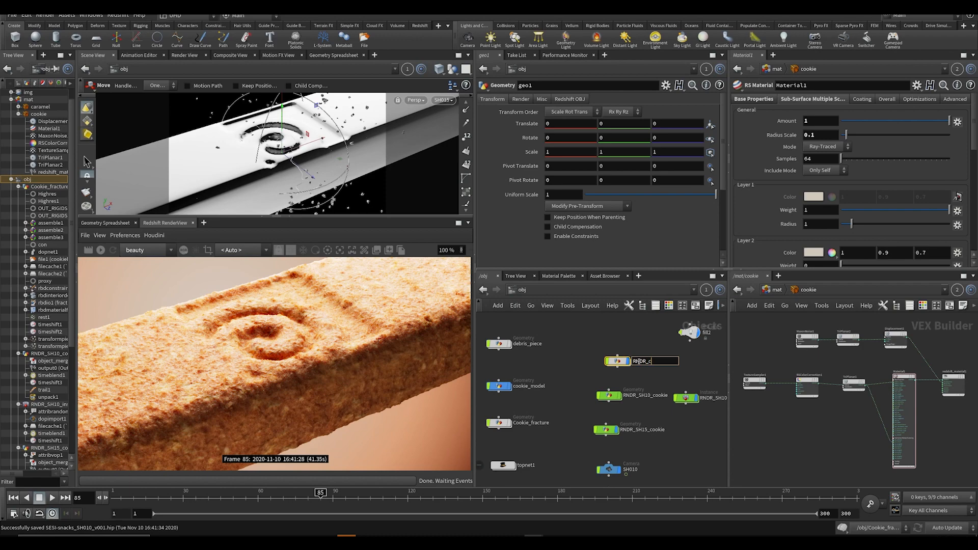
text(RNDR_caramel)
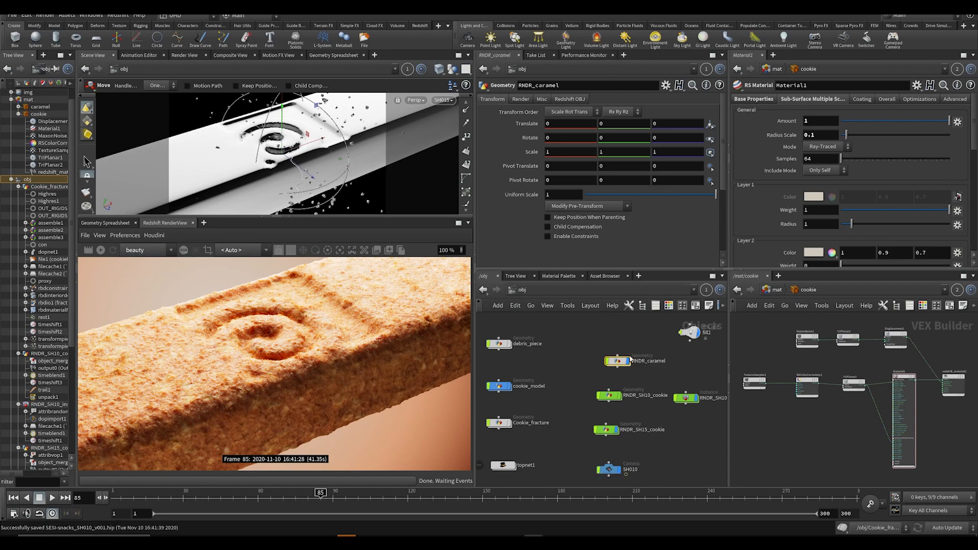
key(Return)
key(alt+Tab)
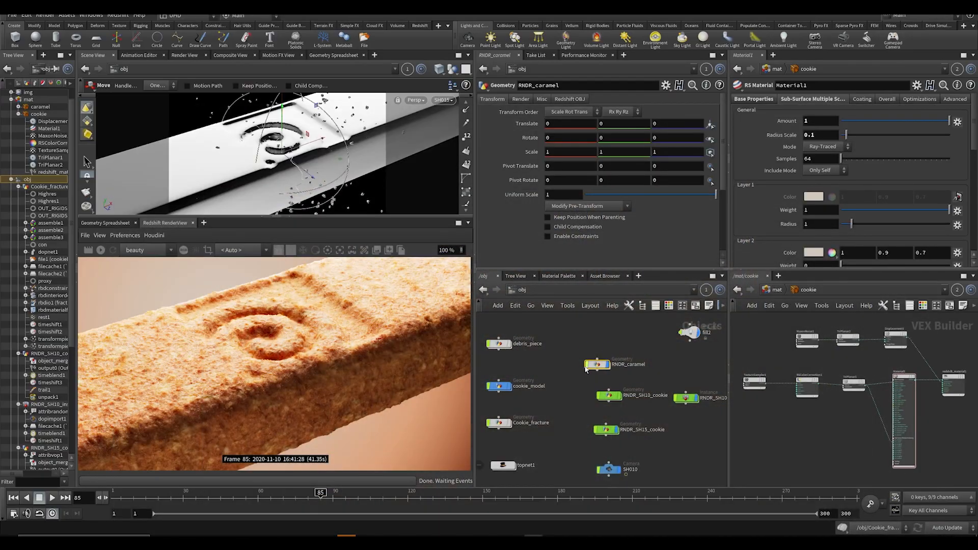
- Add a File node inside RNDR_caramel and point its geometry file path to $ROOT/3D
key(Tab)
text(file)
key(Return)
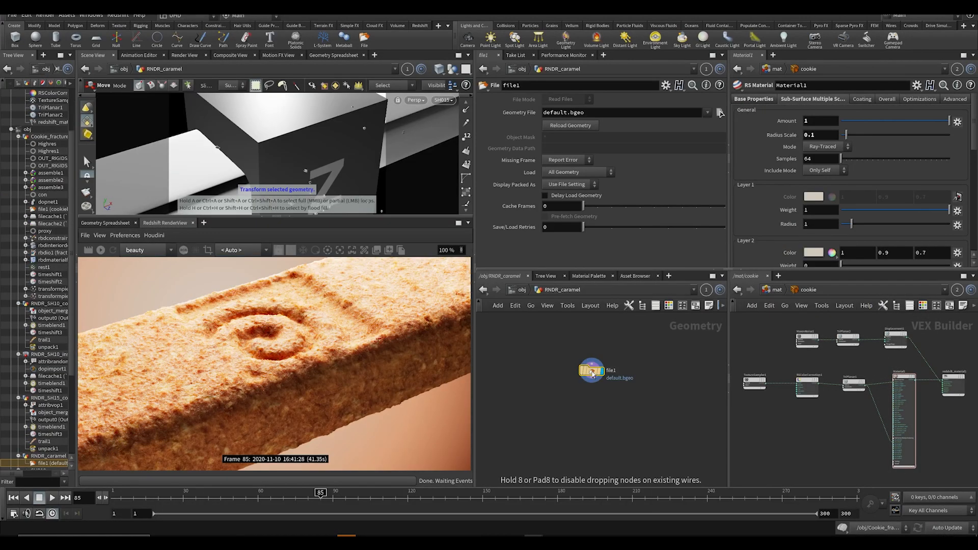
click(591, 370)
click(615, 114)
text($ROOT)
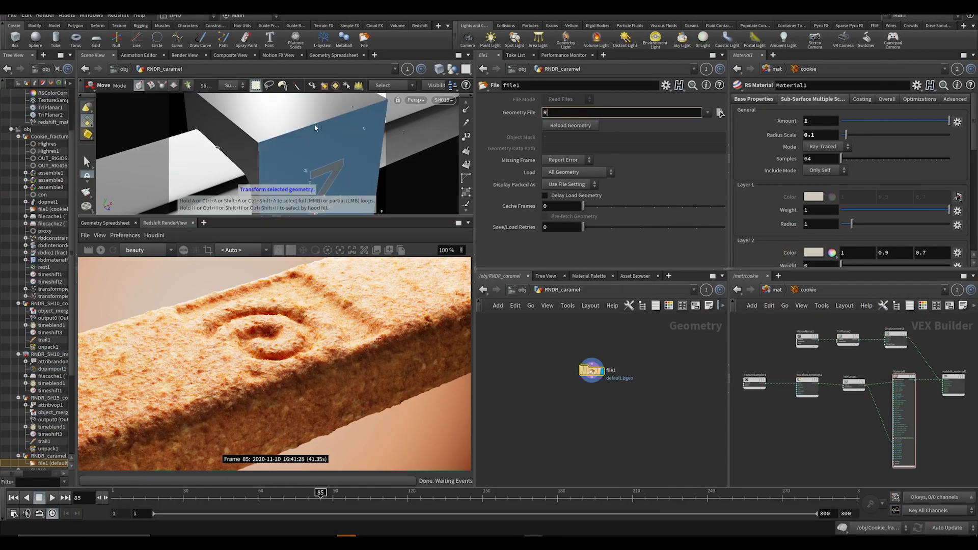
key(Return)
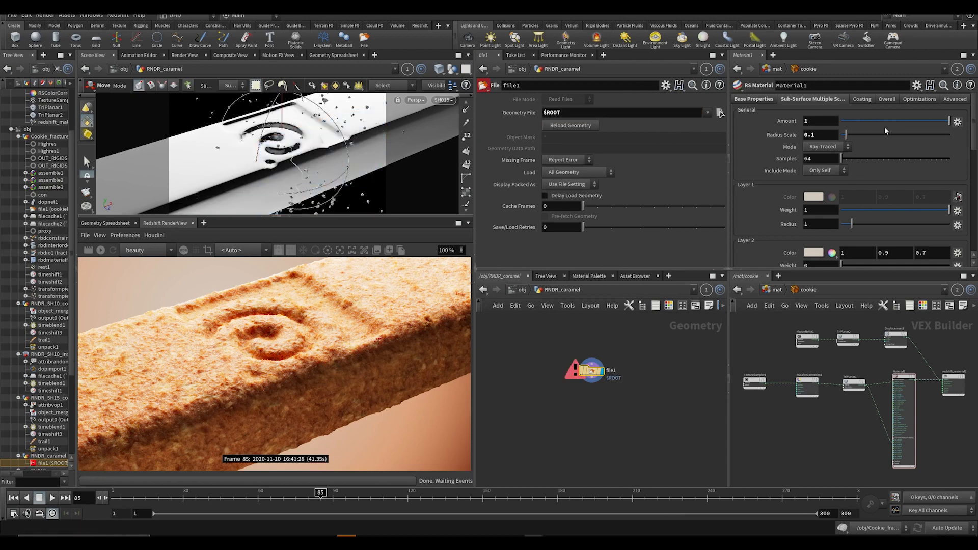
click(720, 113)
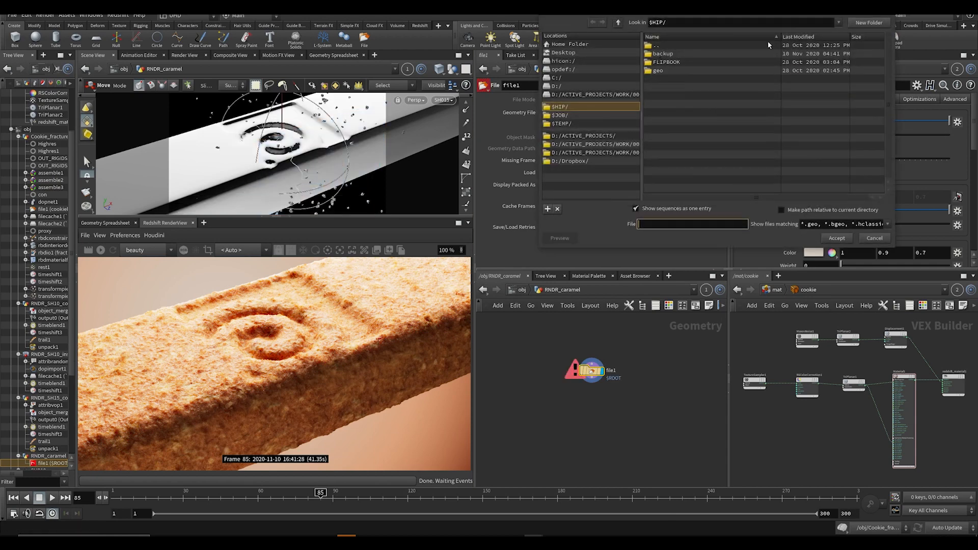
key(Escape)
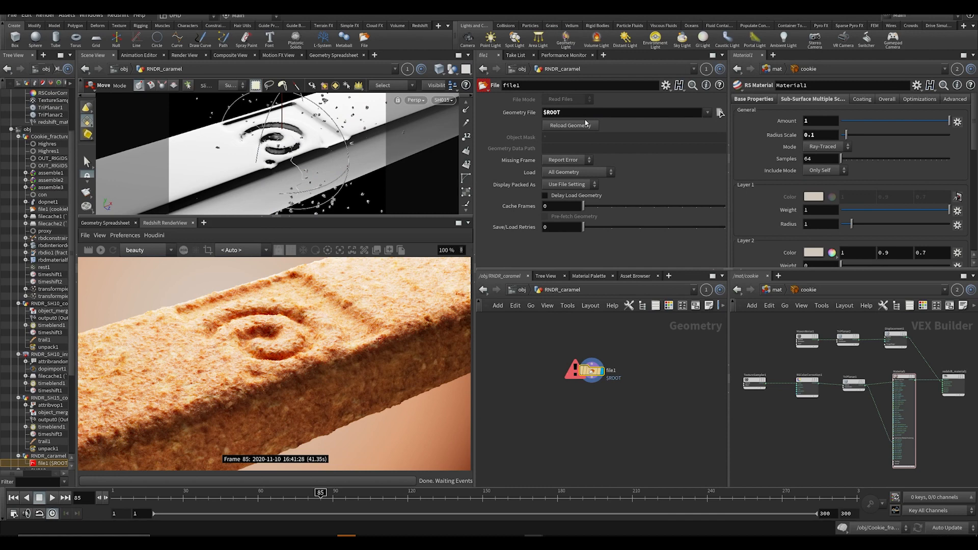
click(563, 113)
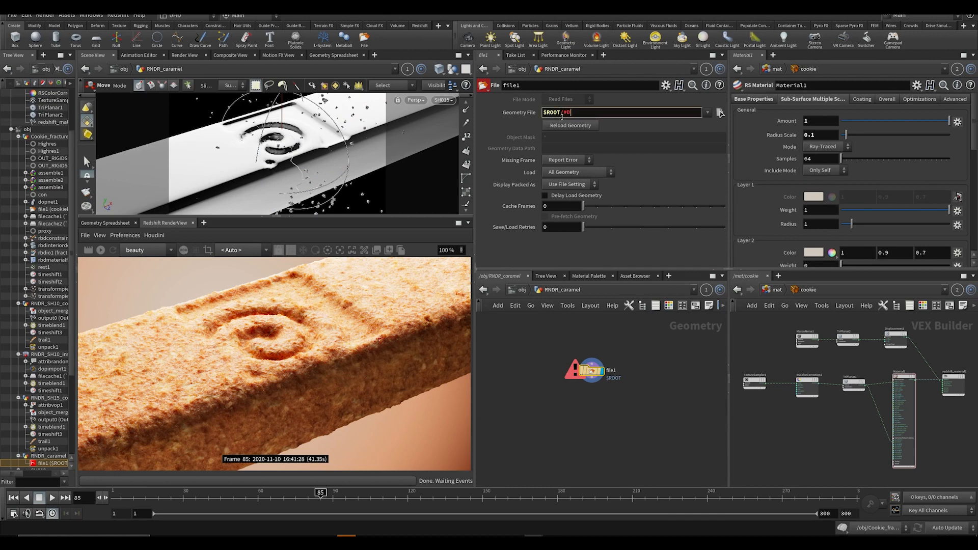
text(/3D)
key(Return)
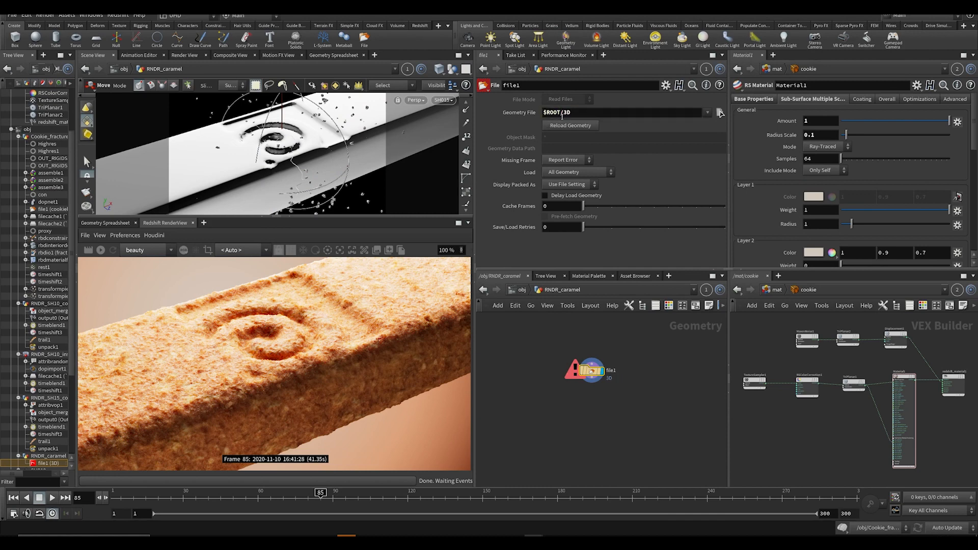
- Load the v1 caramelmesh sequence from the Houdini/SH020/geo folder into the File node and save the scene
click(720, 113)
double_click(672, 71)
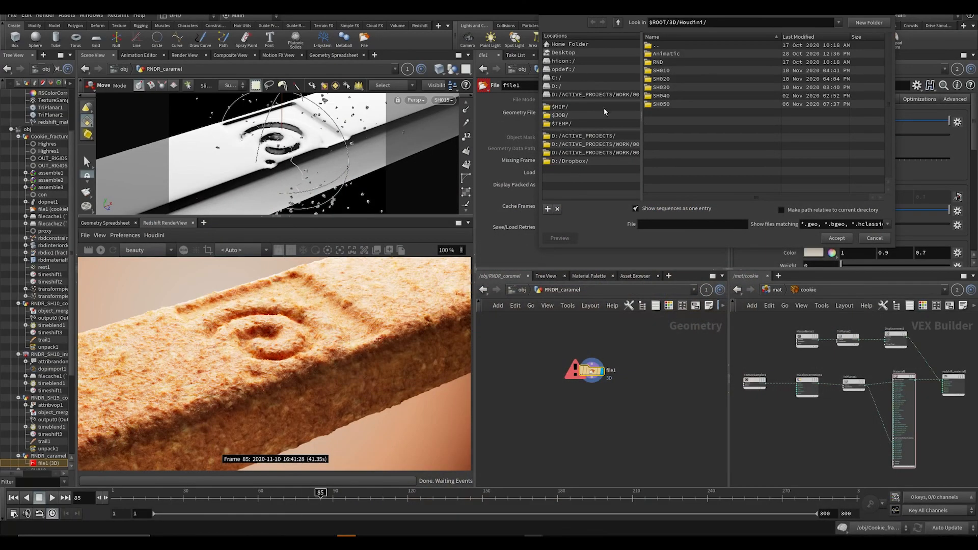
double_click(661, 79)
double_click(659, 72)
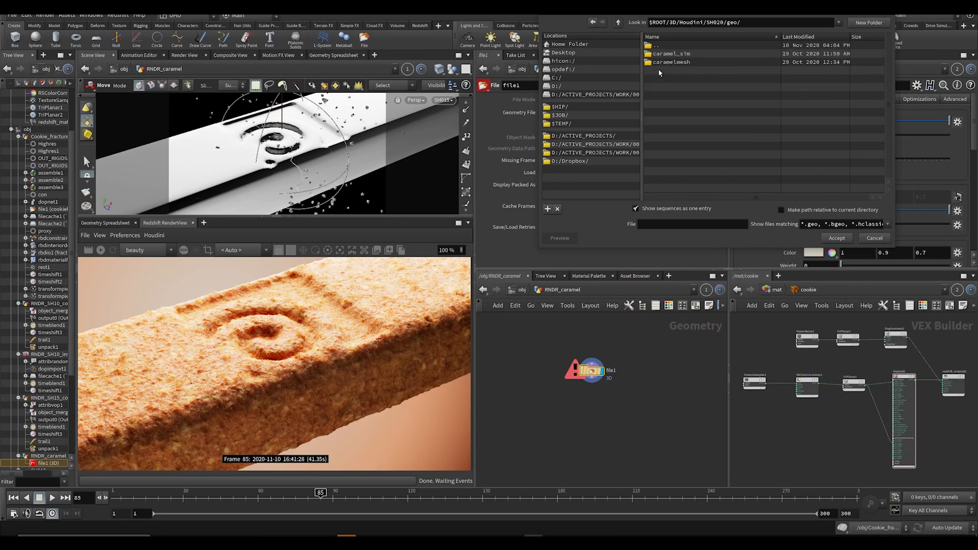
double_click(679, 64)
double_click(660, 54)
double_click(658, 54)
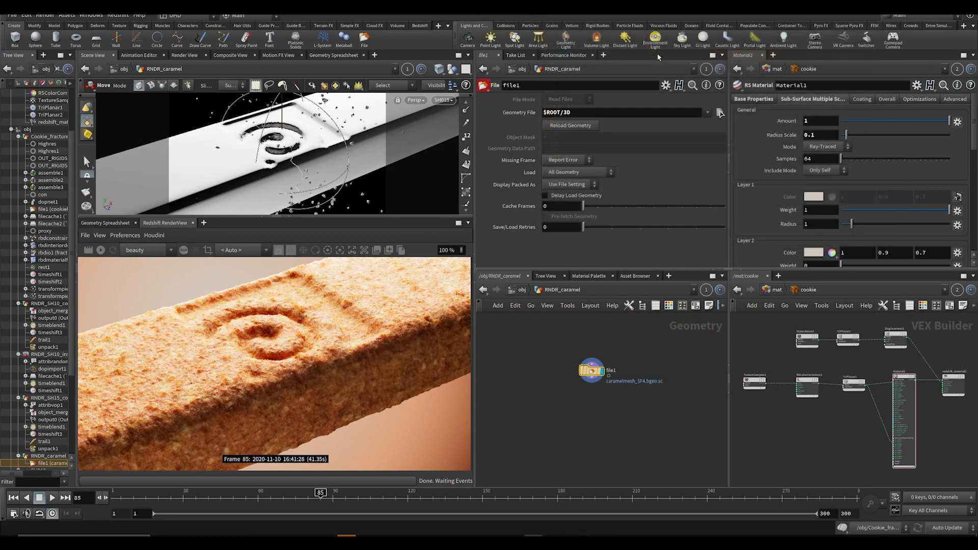
key(ctrl+s)
- Add a Time Shift below the caramel File node, set its frame to $F-45, and scrub to check the timing
key(Tab)
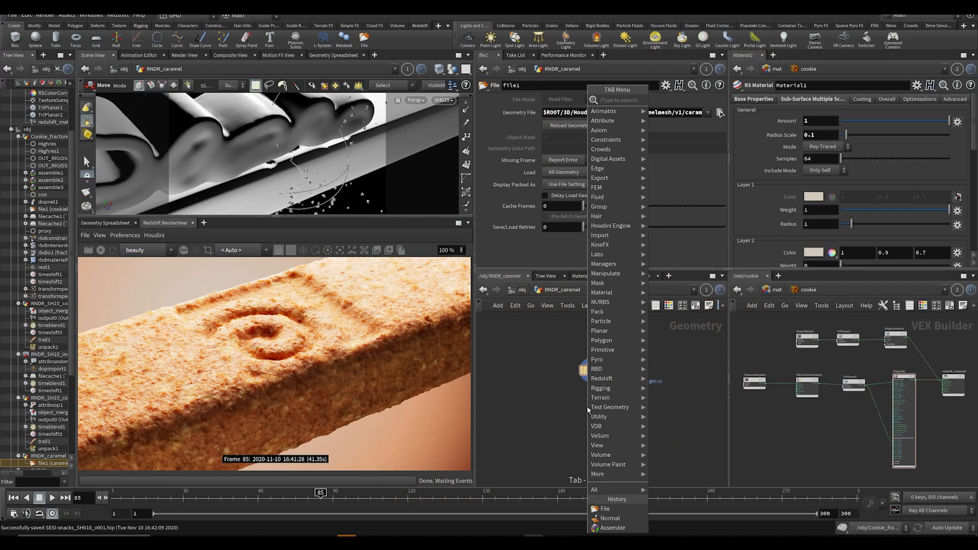
text(times)
key(Return)
key(Return)
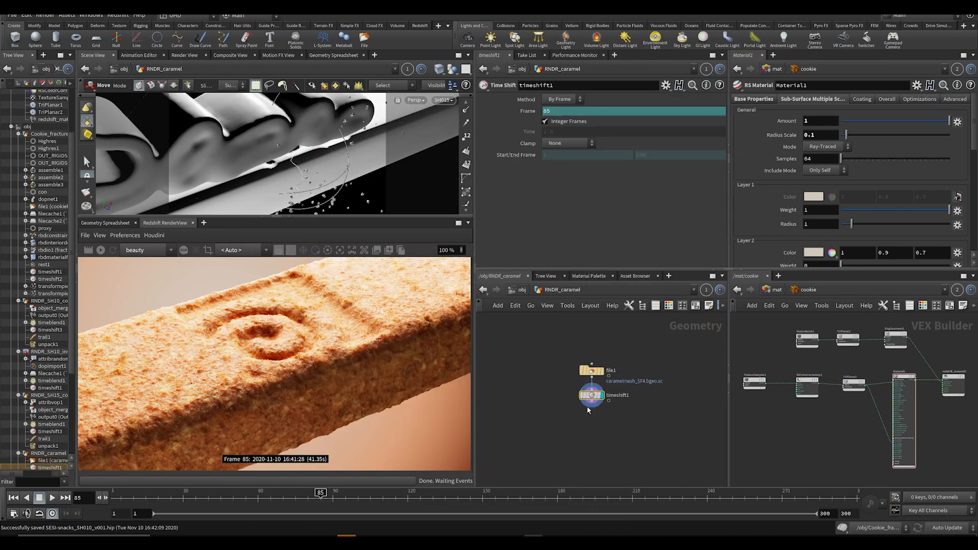
click(574, 111)
text($F)
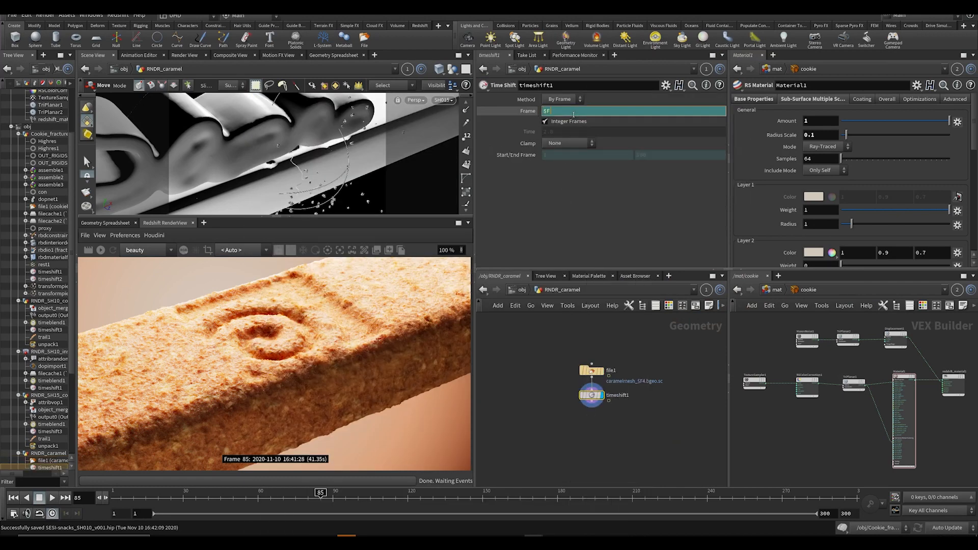
drag(124, 496, 228, 497)
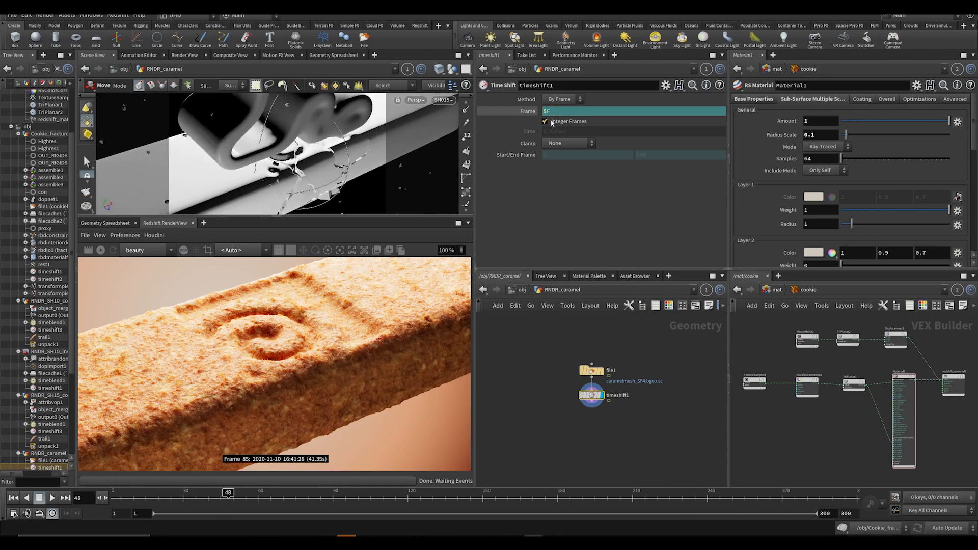
text(-45)
key(Return)
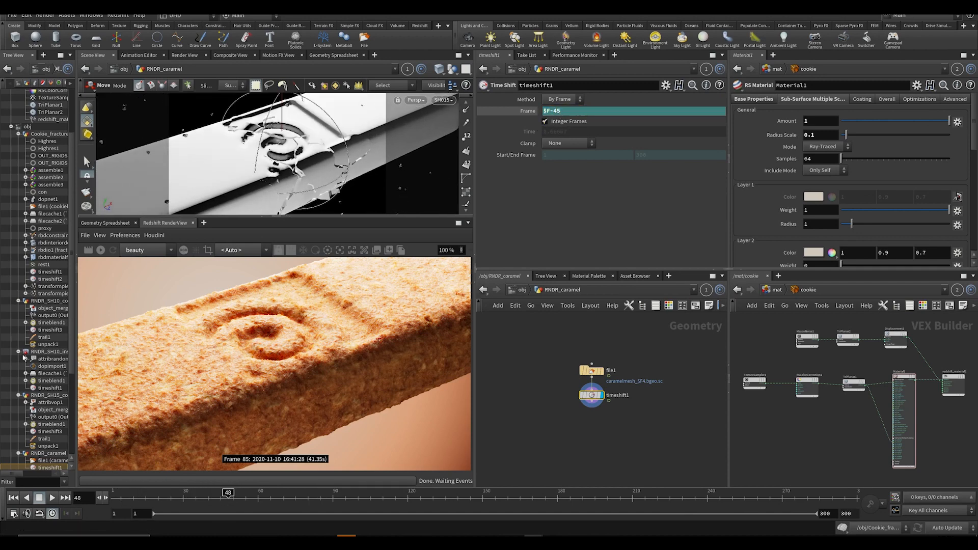
drag(227, 495, 291, 492)
- Add a Transform node below the Time Shift and move the caramel 0.64 along X
key(Tab)
text(trans)
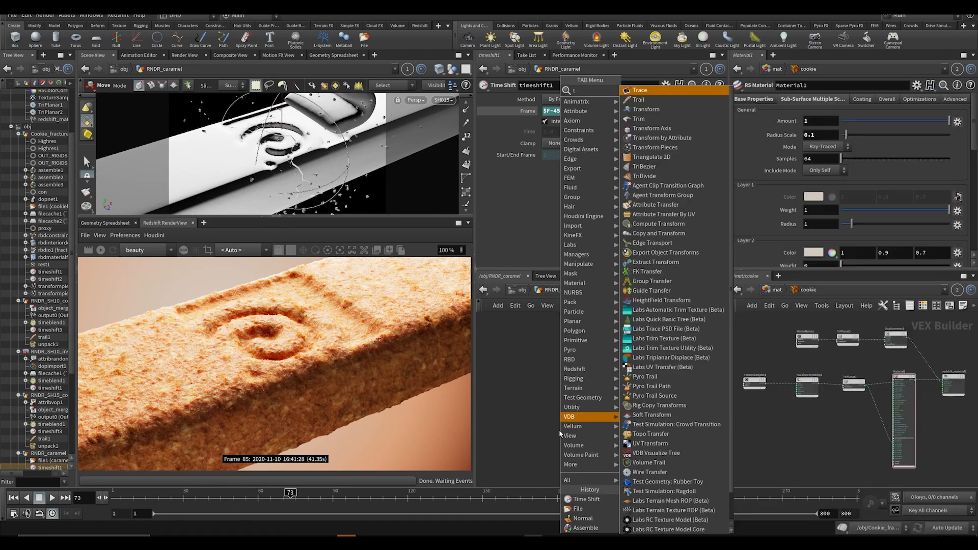
key(Return)
key(Return)
middle_drag(563, 138, 589, 140)
drag(302, 495, 340, 497)
middle_drag(580, 142, 672, 154)
- Inspect the shifted caramel against the cookie from a free view and play the animation through the SH015 camera
alt+drag(285, 138, 336, 202)
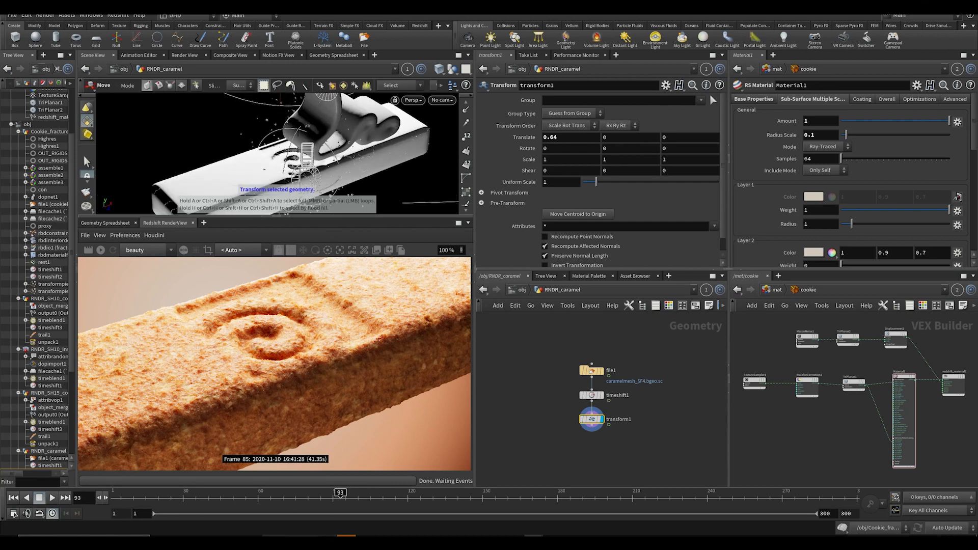
alt+drag(357, 168, 433, 109)
click(438, 101)
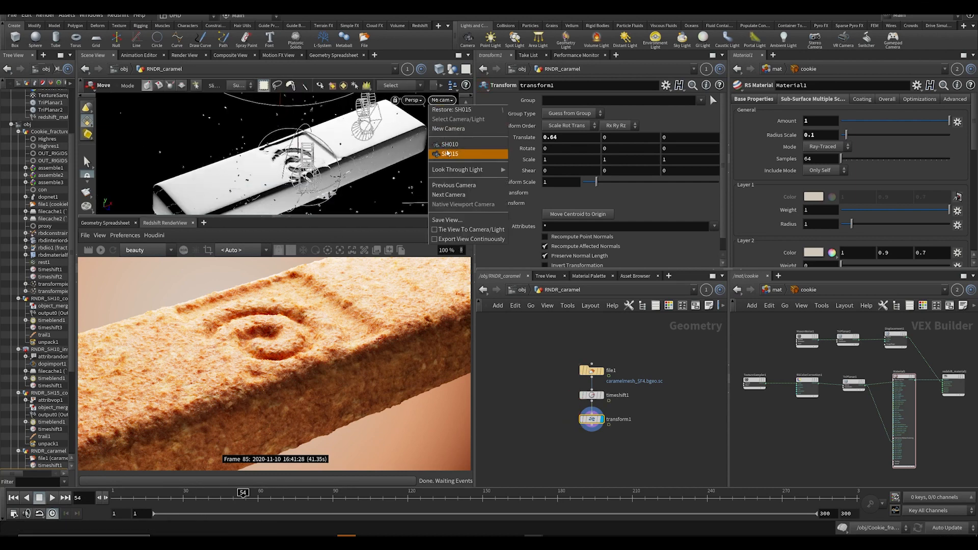
click(451, 154)
key(Up)
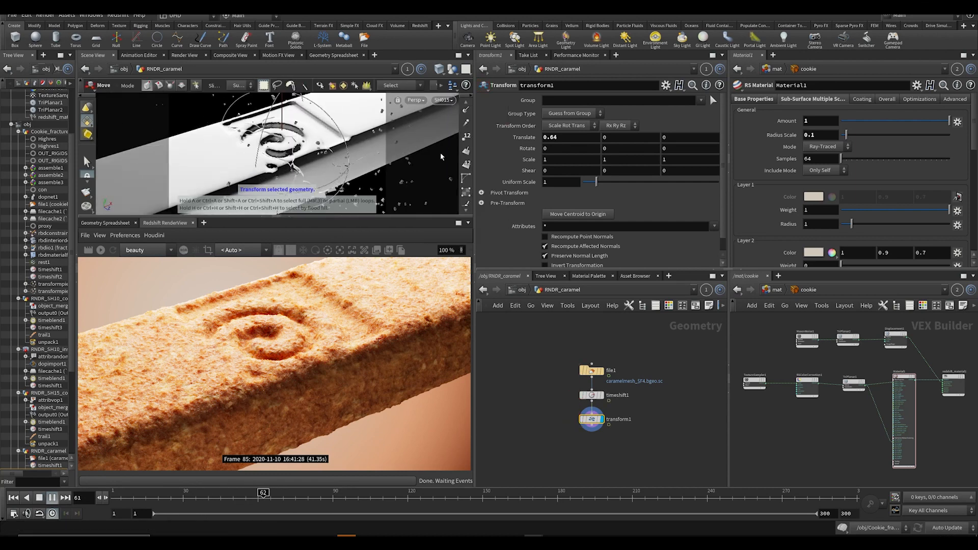
key(Up)
- Set the Time Shift frame to $F-33 and save the scene
click(590, 396)
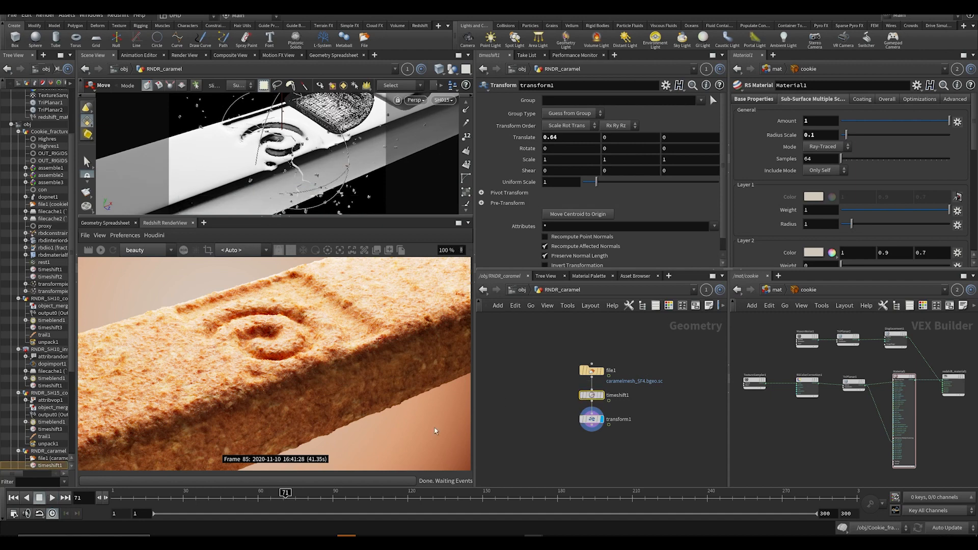
drag(173, 496, 213, 494)
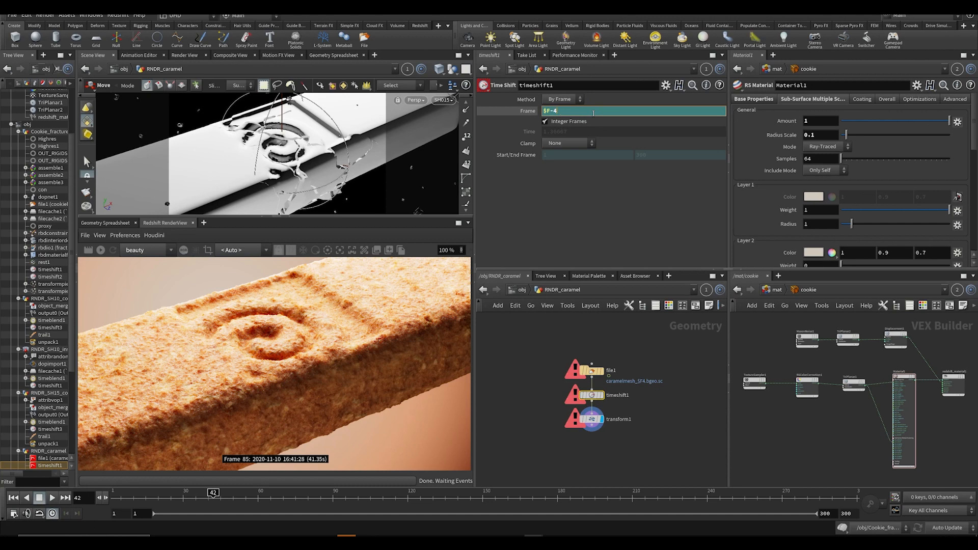
key(Return)
key(ctrl+s)
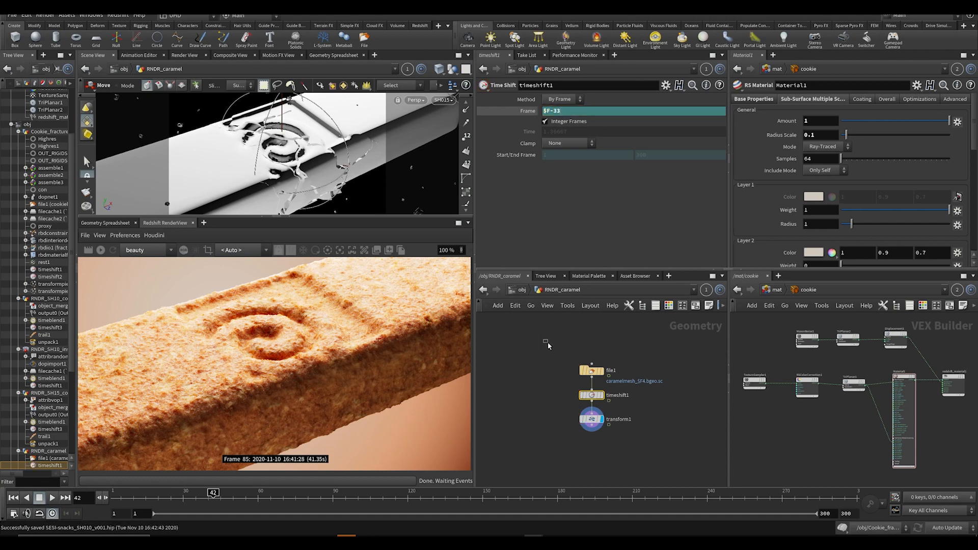
- Set the caramel File node's missing-frame handling to No Geometry and scrub to frame 128 to check the sequence
click(591, 370)
click(564, 160)
click(565, 172)
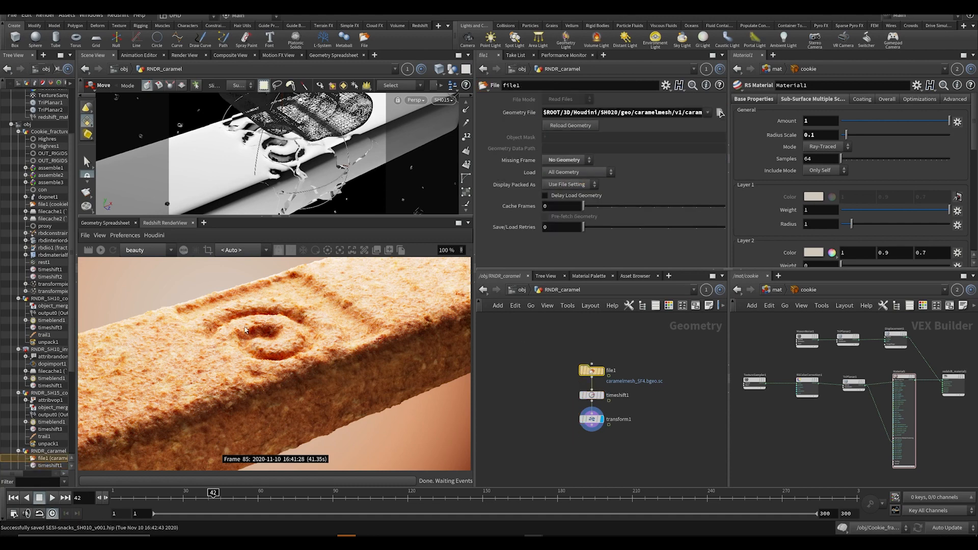
drag(145, 493, 428, 491)
mouse_move(579, 396)
mouse_down()
mouse_move(604, 397)
mouse_move(587, 398)
mouse_up()
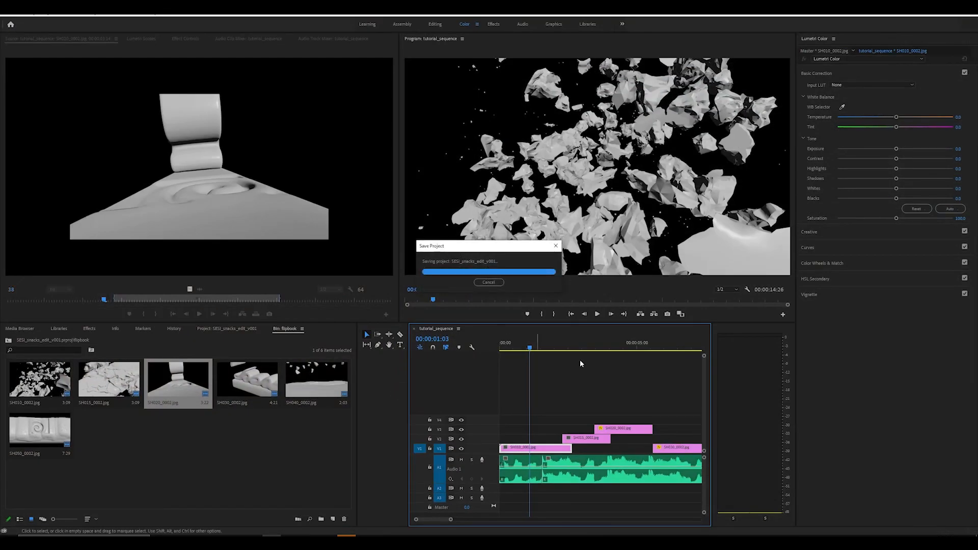
- In the Premiere Pro edit, open the SH015 clip in the Source monitor, display its time in frames, and scrub it to frame 88
click(565, 350)
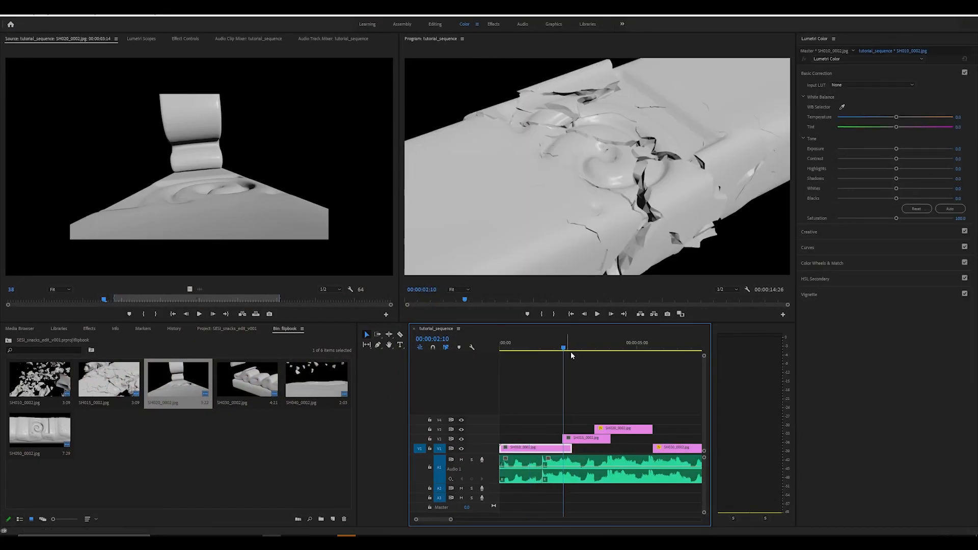
double_click(586, 439)
drag(8, 302, 27, 302)
ctrl+click(22, 290)
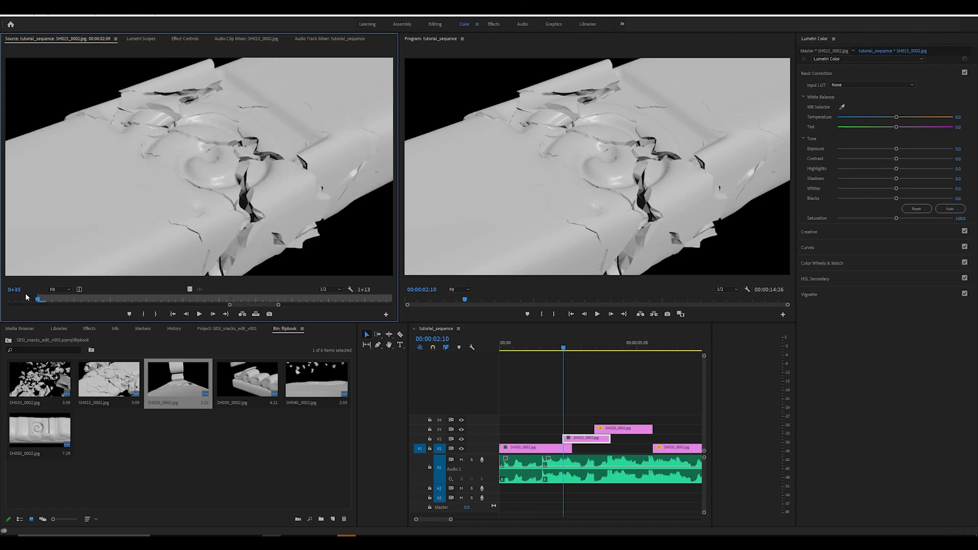
ctrl+click(16, 291)
drag(42, 304, 423, 306)
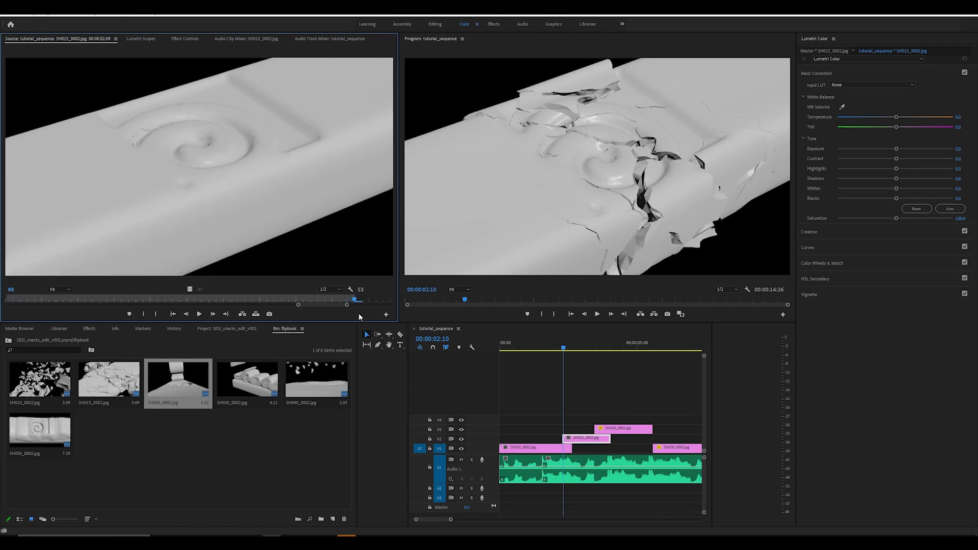
- Trim the end of the SH015 clip back to where the clip on the track above begins and save the project
drag(610, 438, 594, 440)
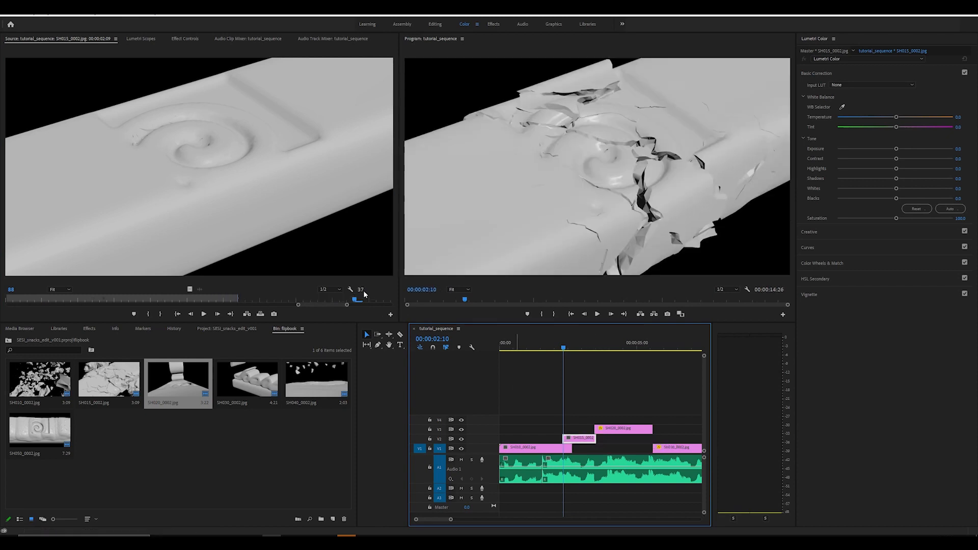
key(ctrl+s)
click(237, 302)
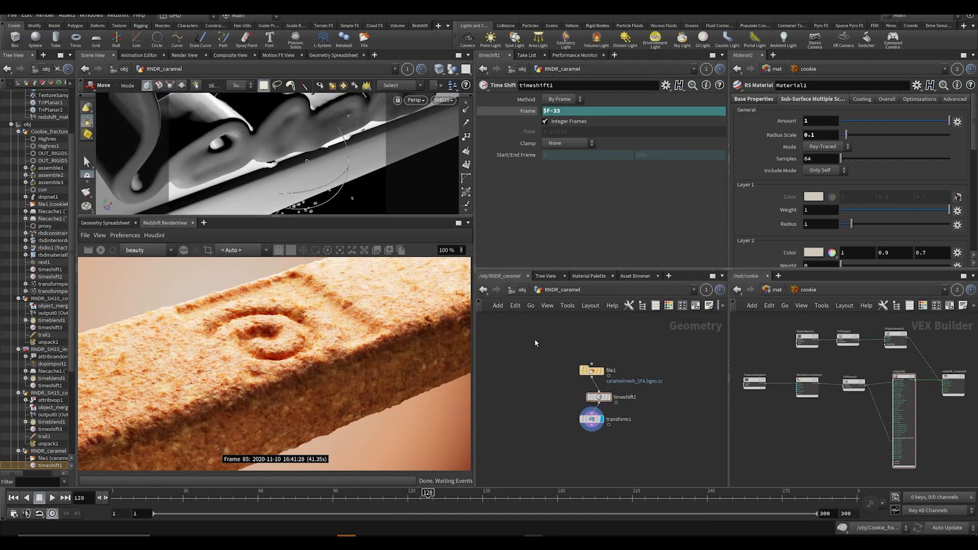
- Back in Houdini, go to frame 72, set the caramel Time Shift frame to $F-22, and save the scene
drag(428, 506, 288, 505)
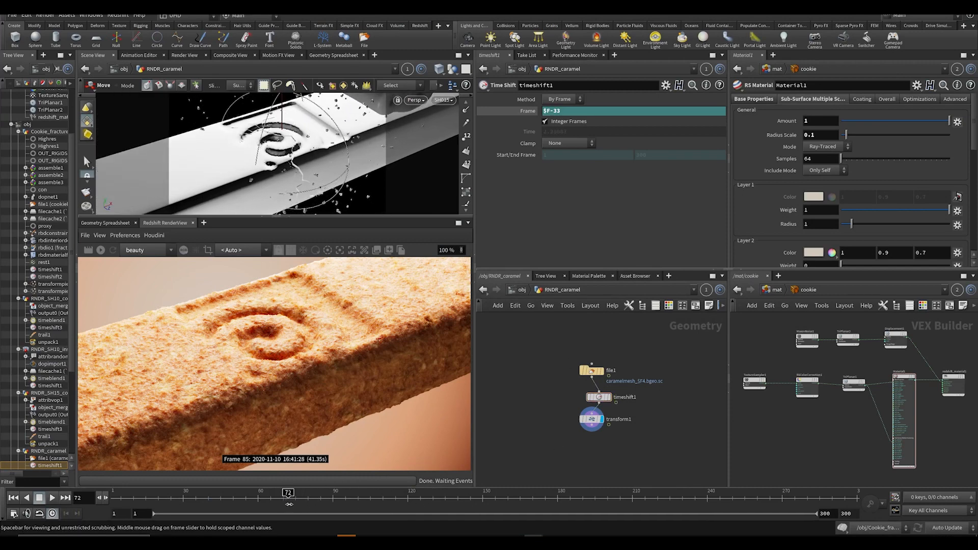
click(568, 111)
key(BackSpace)
key(BackSpace)
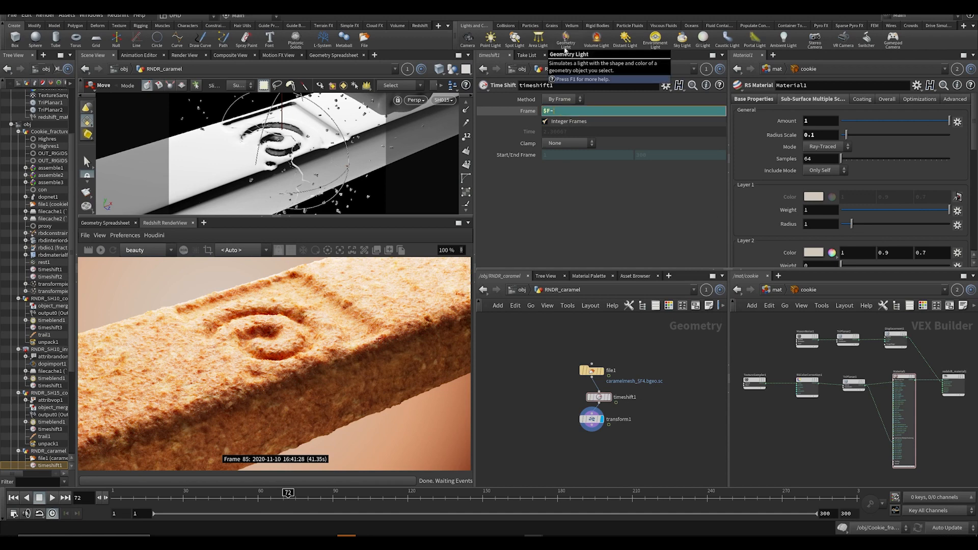
text(22)
key(Return)
key(ctrl+s)
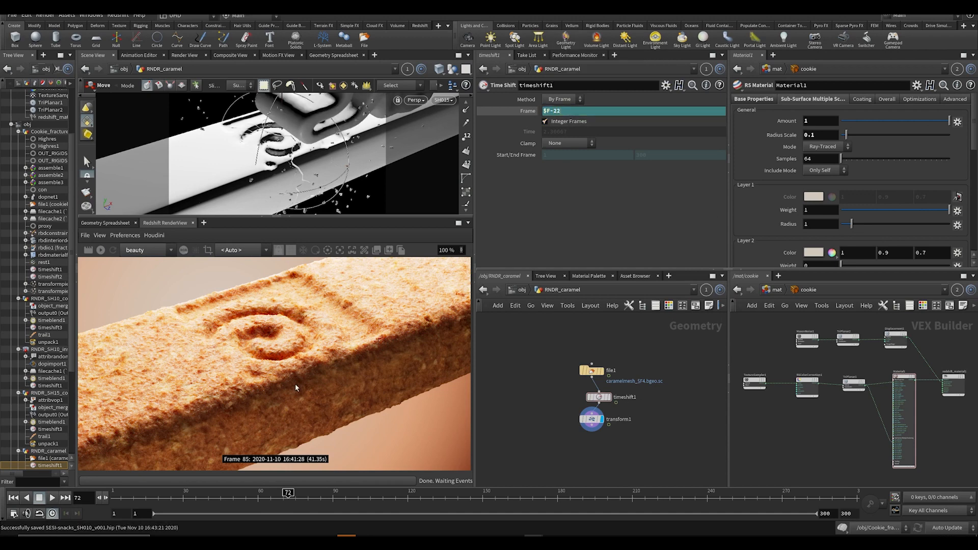
- Try $F-28 as the caramel Time Shift frame, scrub up to about frame 71, and set it to $F-30
key(BackSpace)
text(8)
key(Return)
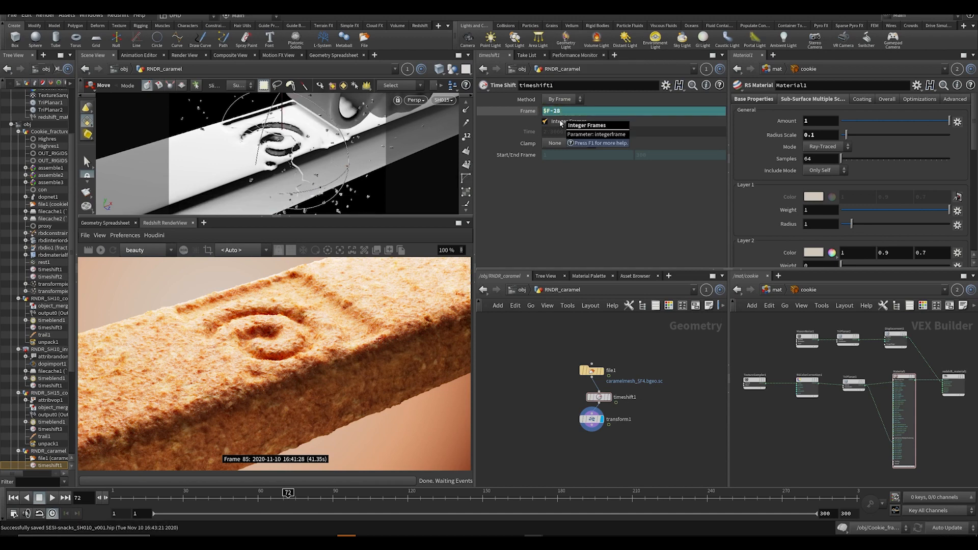
drag(188, 495, 285, 502)
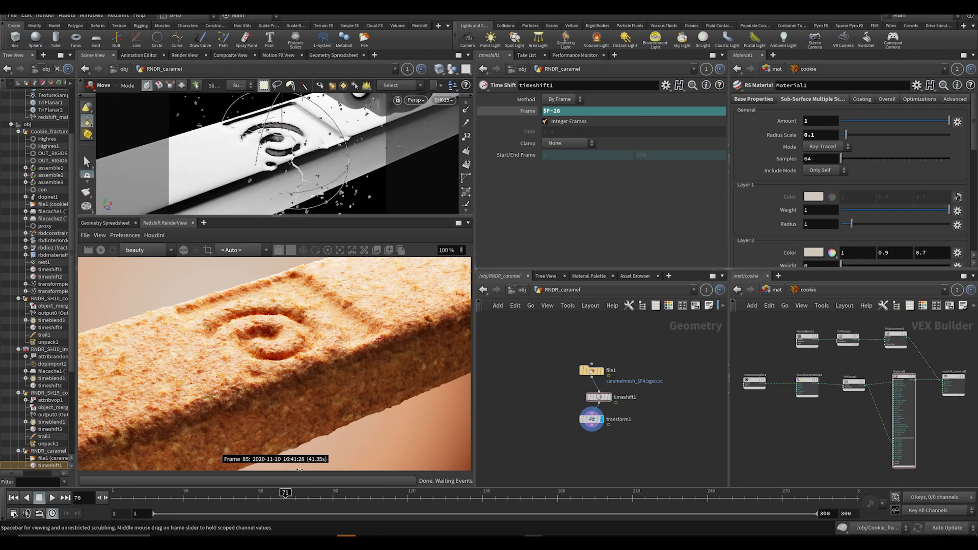
text(0)
key(Return)
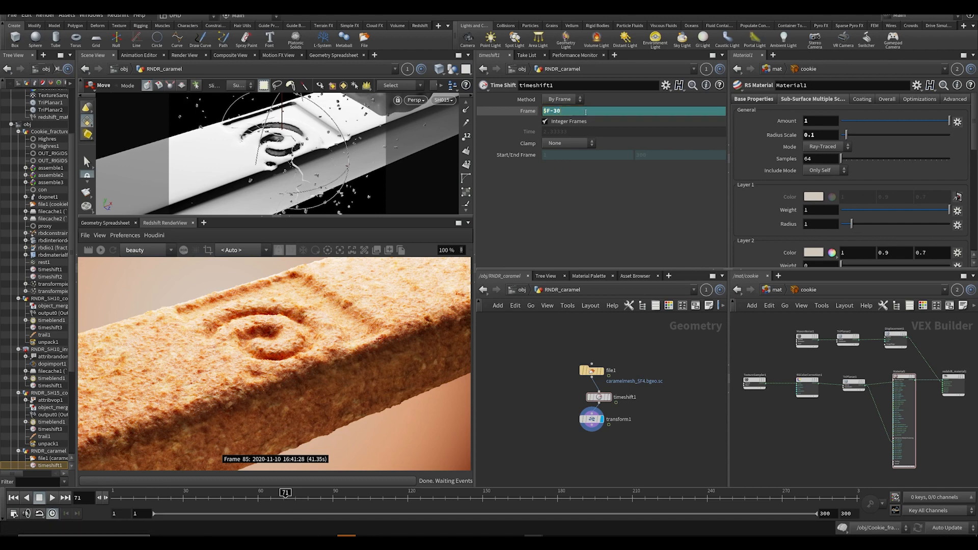
- Set the caramel Time Shift frame to $F-28 and save the scene
click(584, 104)
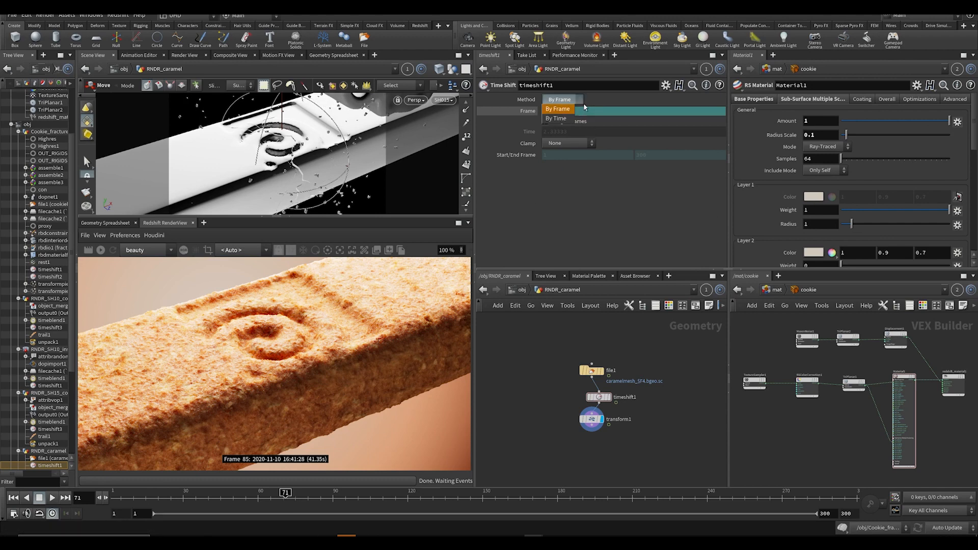
click(588, 119)
click(587, 114)
text($F-28)
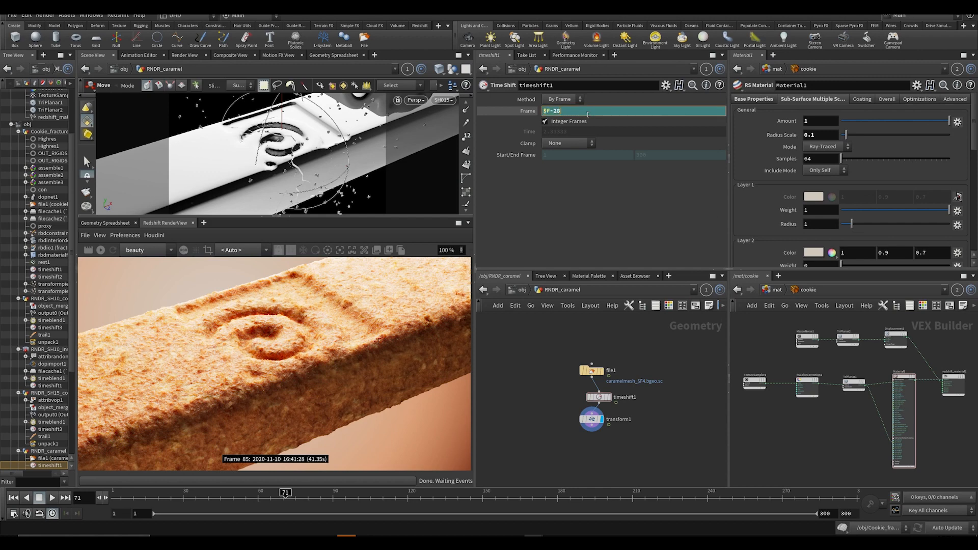
key(Return)
key(ctrl+s)
- At object level, rename RNDR_caramel to RNDR_SH15_caramel and save the scene
click(518, 289)
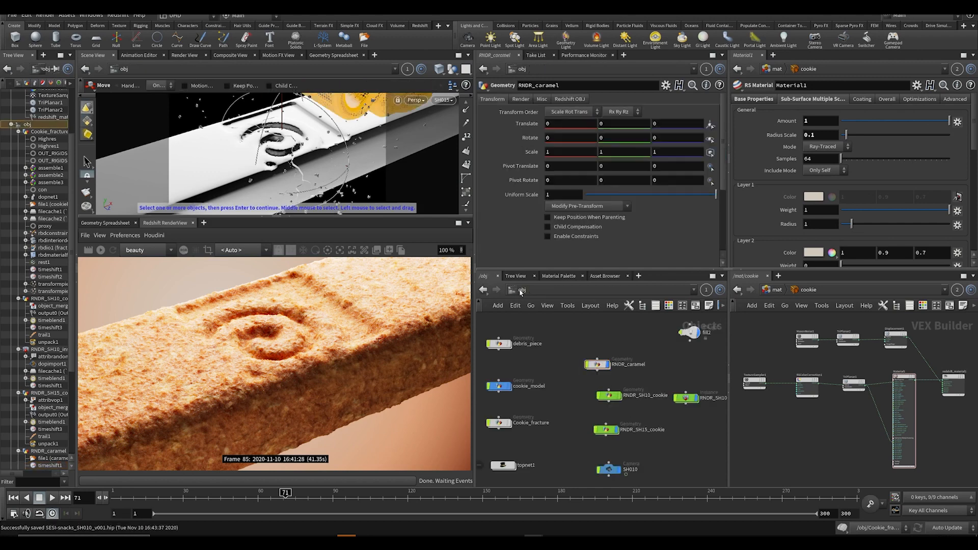
double_click(647, 429)
drag(650, 430, 588, 434)
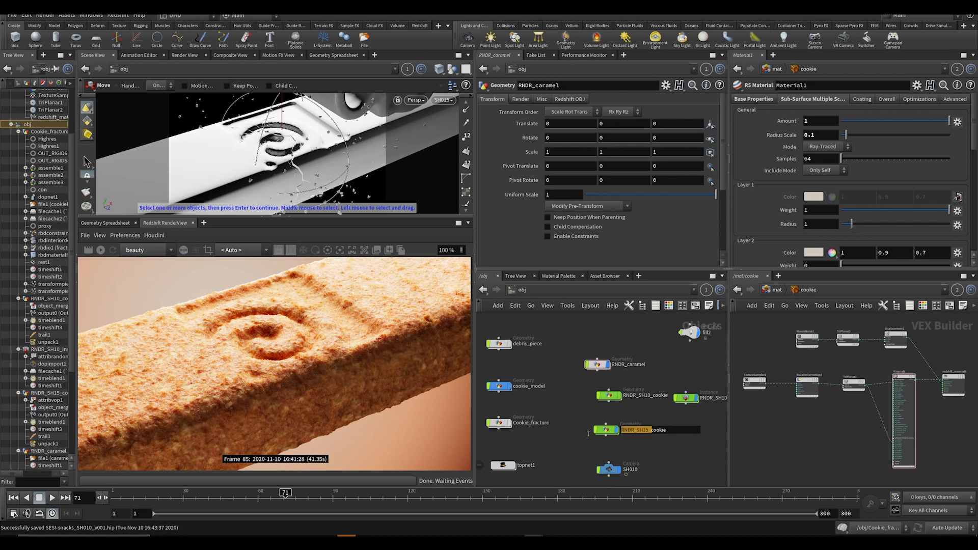
click(629, 366)
drag(629, 365, 608, 366)
text(RNDR_SH15_)
click(641, 328)
key(ctrl+s)
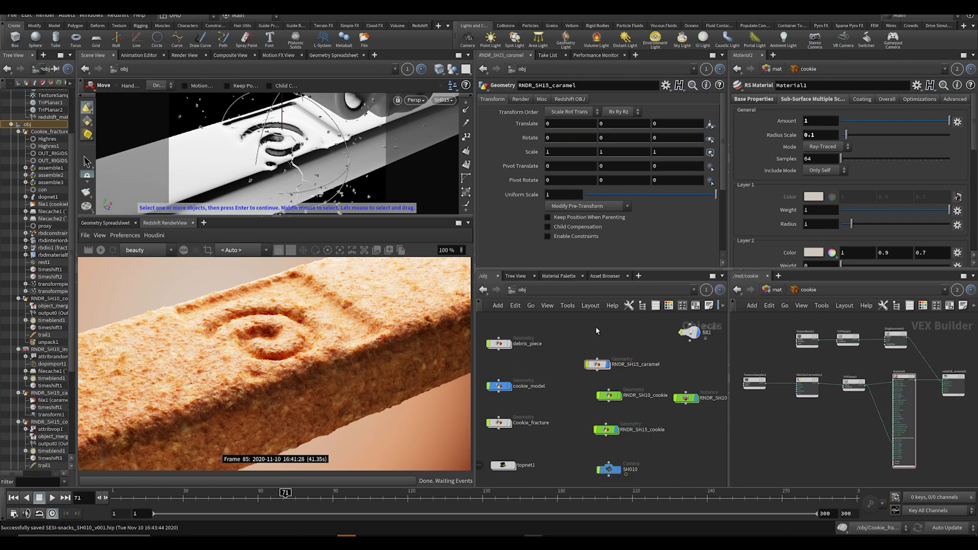
- Colour the RNDR_SH15_caramel node green and line it up above the other render nodes
click(600, 364)
key(c)
click(682, 450)
key(c)
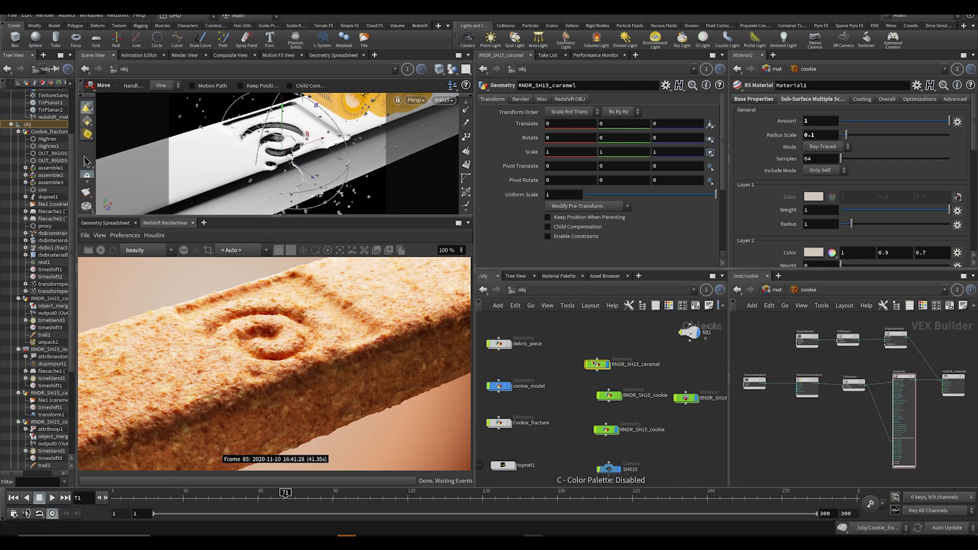
drag(597, 364, 606, 365)
- Assign the /mat/caramel material to RNDR_SH15_caramel, save, and preview frame 71 in the Redshift RenderView
click(520, 98)
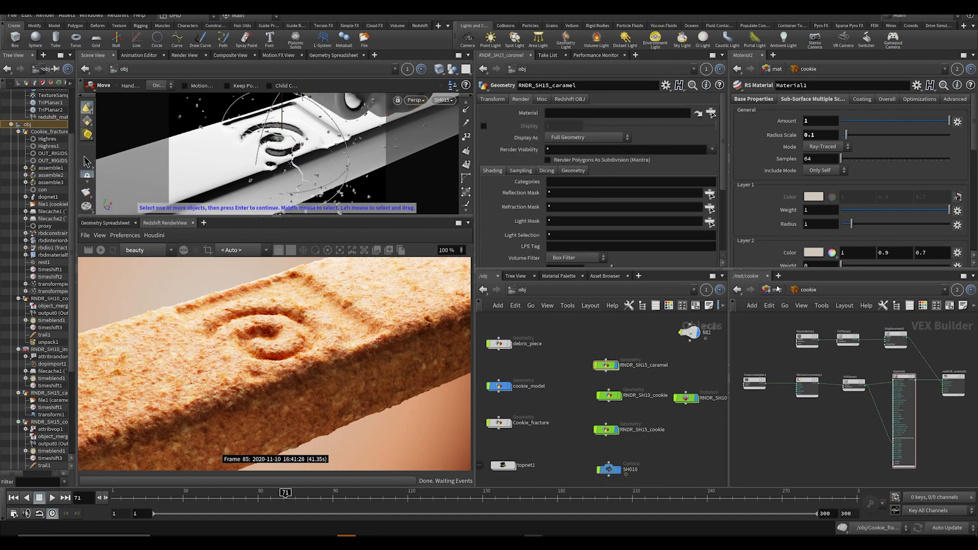
click(776, 289)
key(ctrl+s)
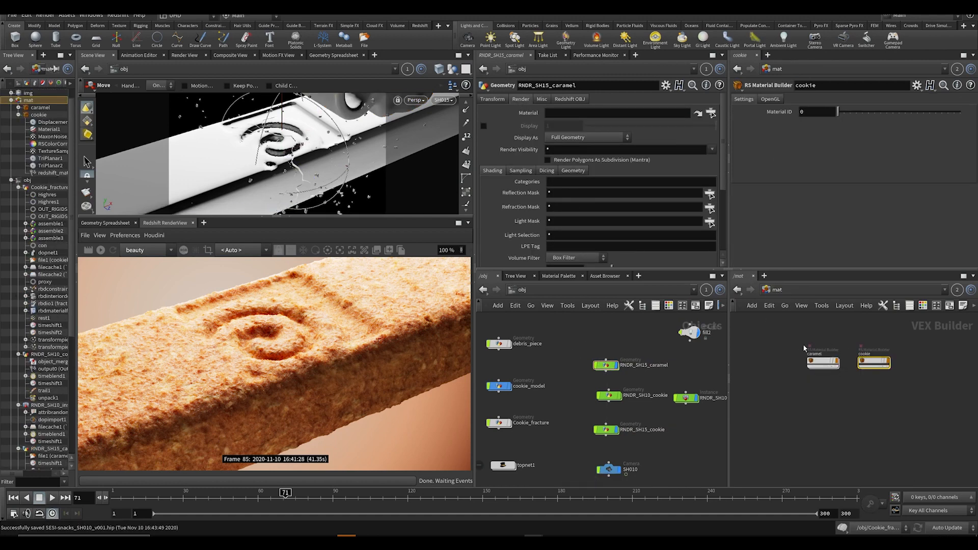
drag(822, 362, 558, 115)
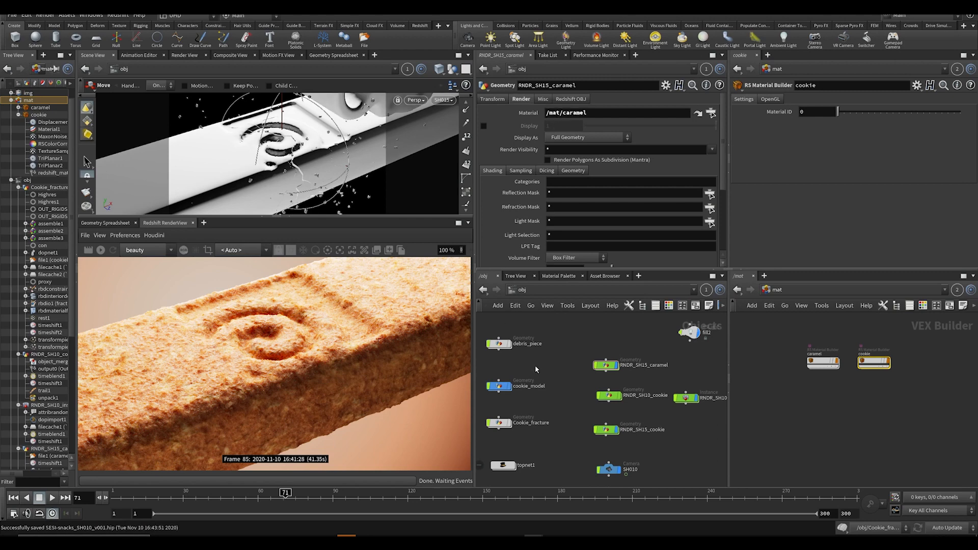
scroll(284, 377, down, 1)
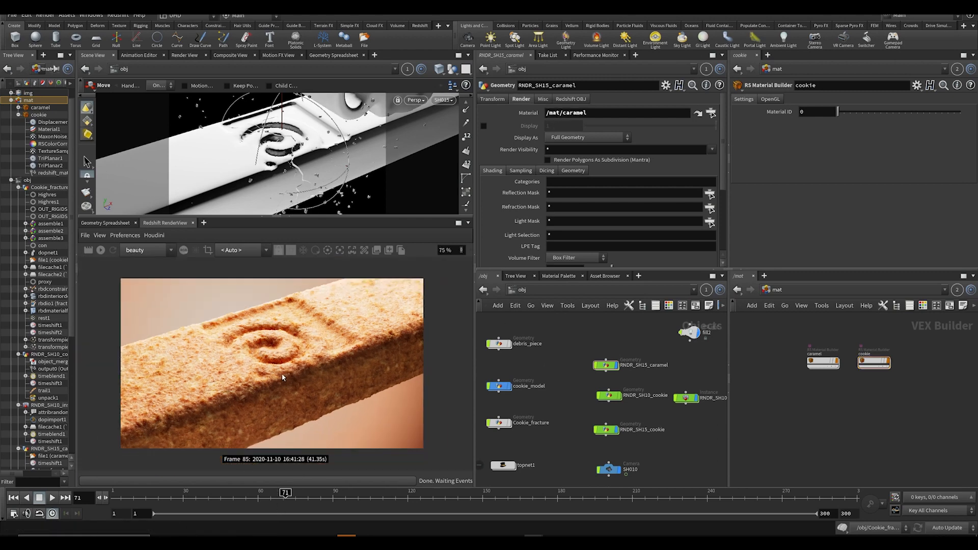
scroll(283, 378, down, 1)
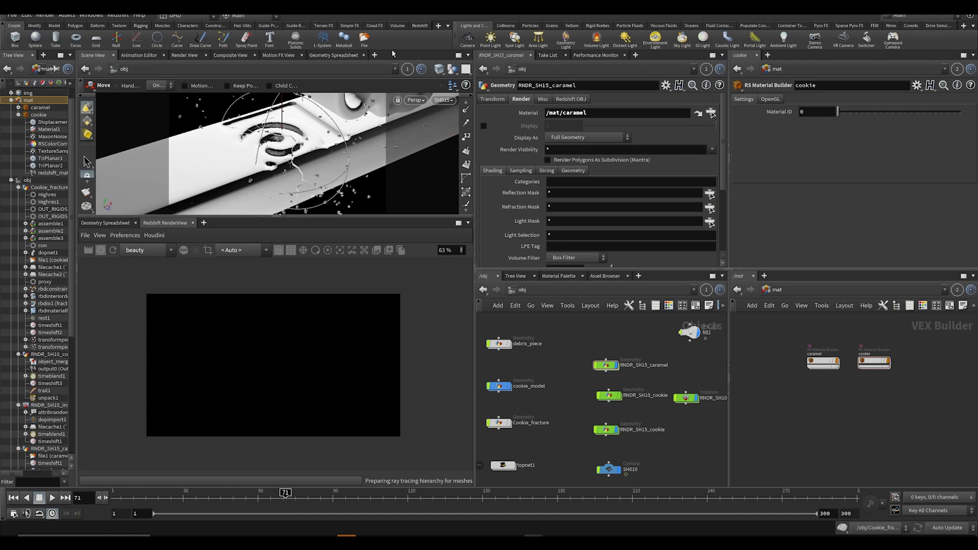
click(399, 250)
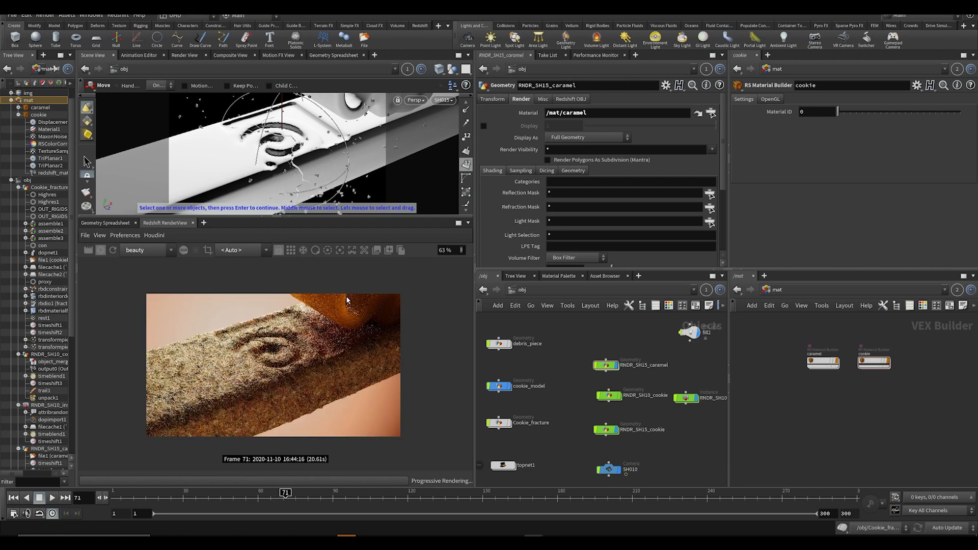
- Enable Redshift tessellation on RNDR_SH15_caramel
click(571, 99)
click(583, 112)
click(550, 133)
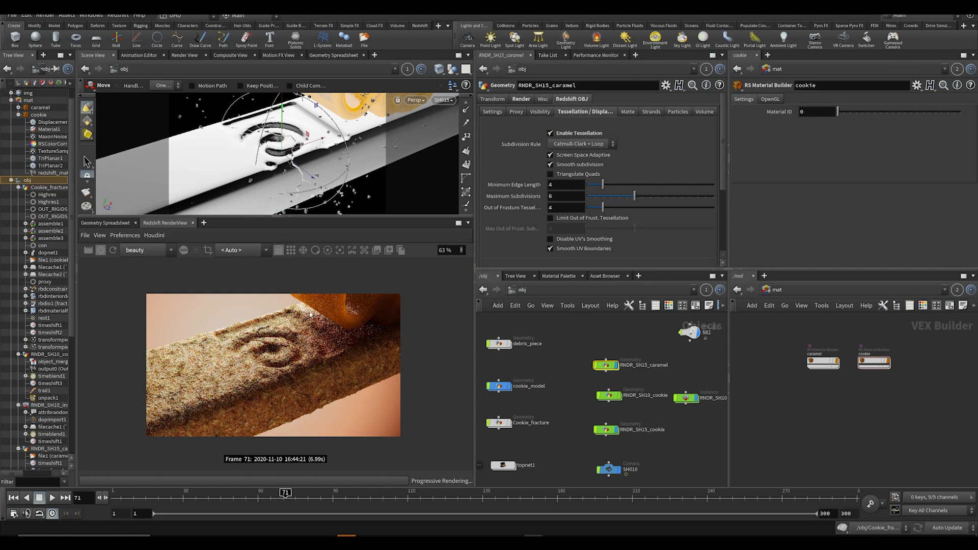
- Restrict the preview render to a region covering the caramel above the cookie, check it up close, and save
click(208, 250)
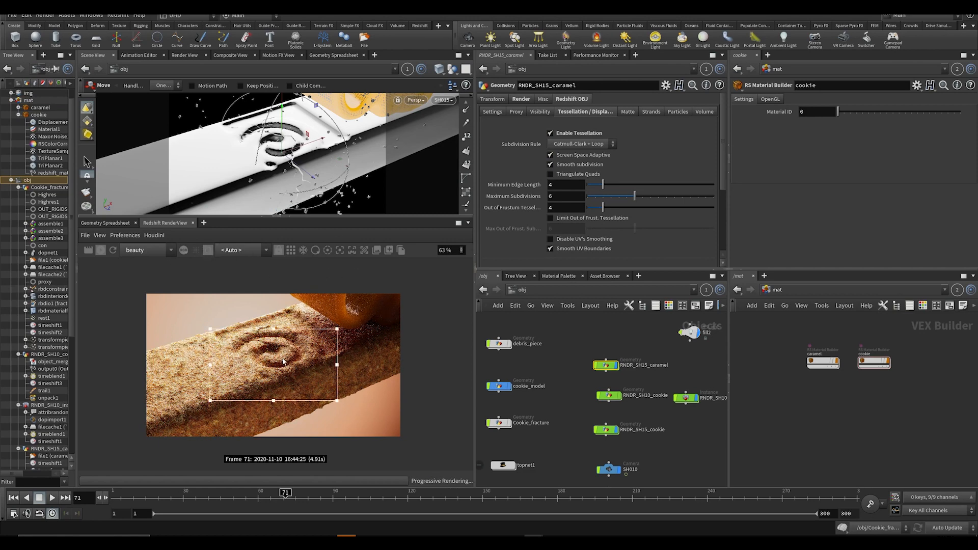
drag(267, 365, 394, 294)
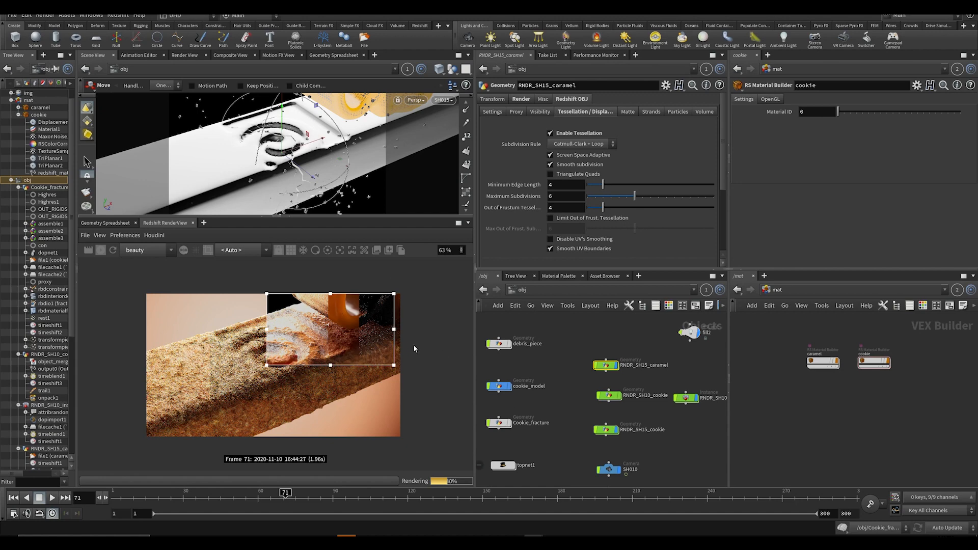
scroll(387, 340, up, 5)
scroll(316, 371, down, 3)
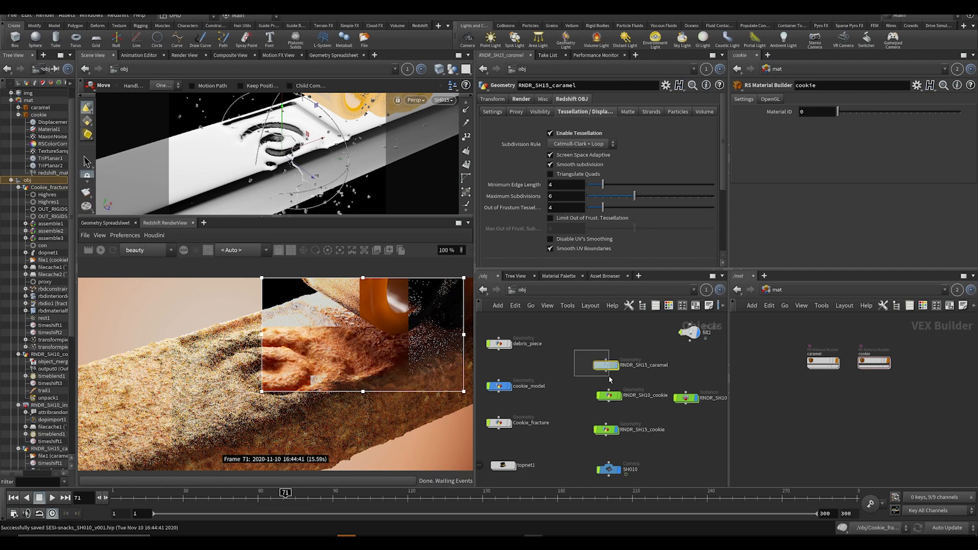
scroll(592, 227, down, 2)
scroll(593, 227, down, 2)
key(ctrl+s)
- Enable Mesh Deformations Blur From Velocity Attribute on RNDR_SH15_caramel and save the scene
scroll(519, 133, up, 5)
click(492, 111)
scroll(561, 229, down, 4)
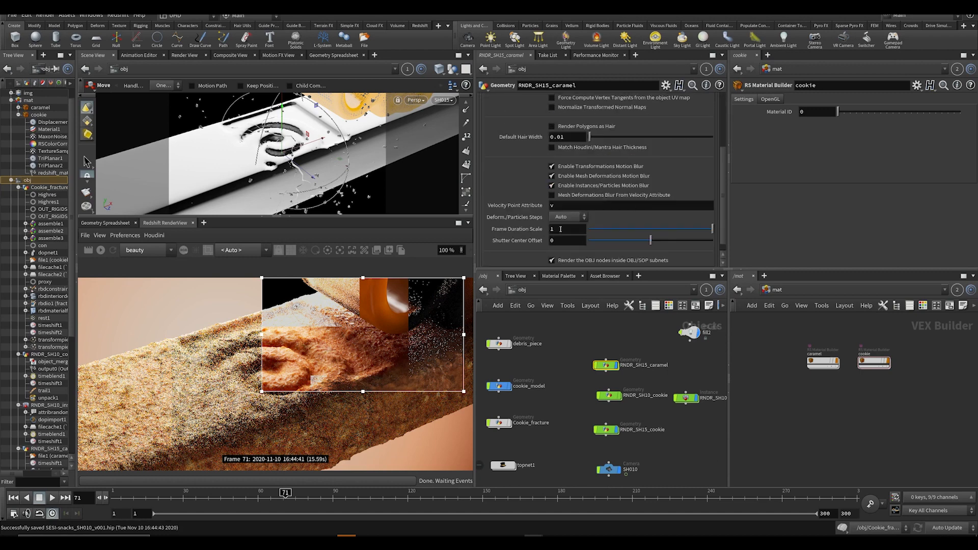
click(553, 196)
key(ctrl+s)
- Switch to the out network, show the SH010 Redshift output's render settings, and go to frame 15
click(795, 291)
click(821, 334)
key(ctrl+s)
click(816, 291)
click(839, 345)
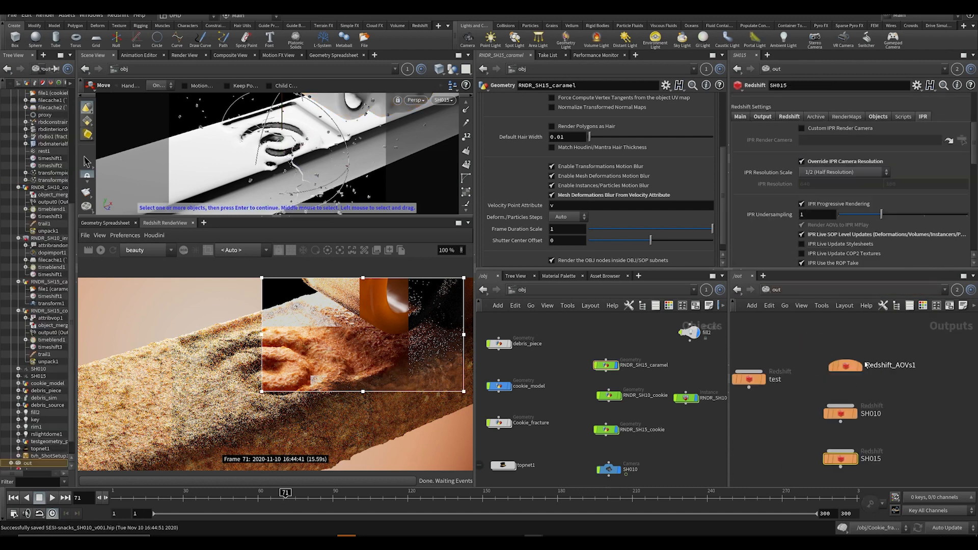
click(842, 414)
scroll(833, 234, up, 5)
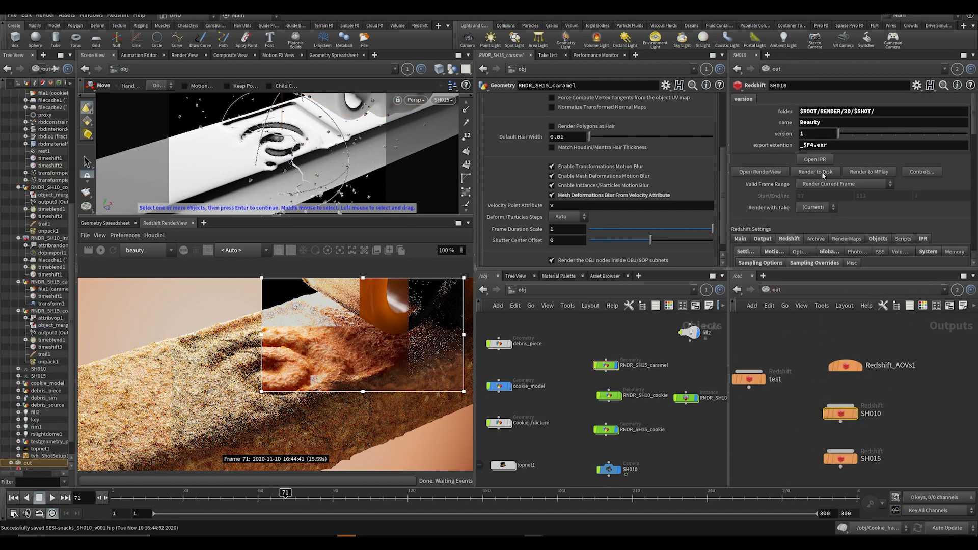
click(826, 184)
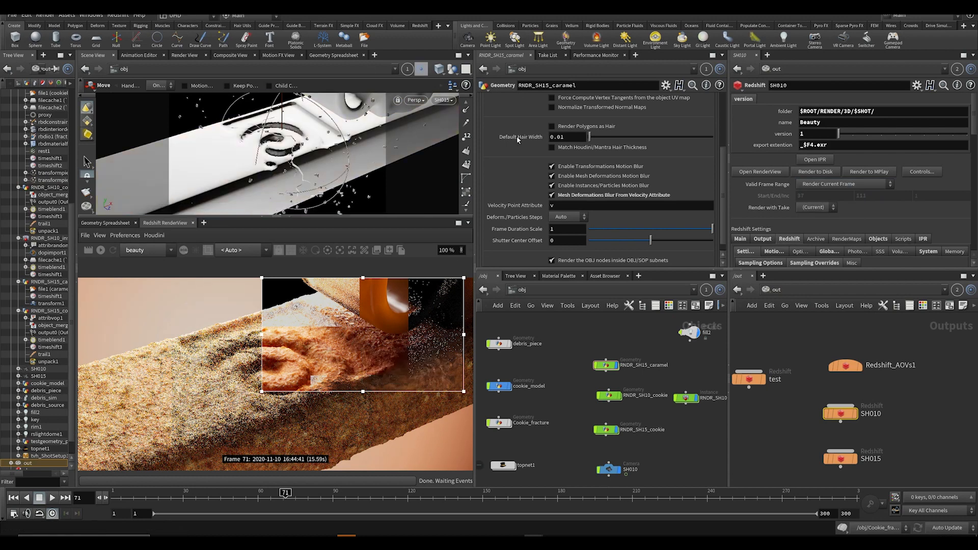
drag(186, 502, 146, 504)
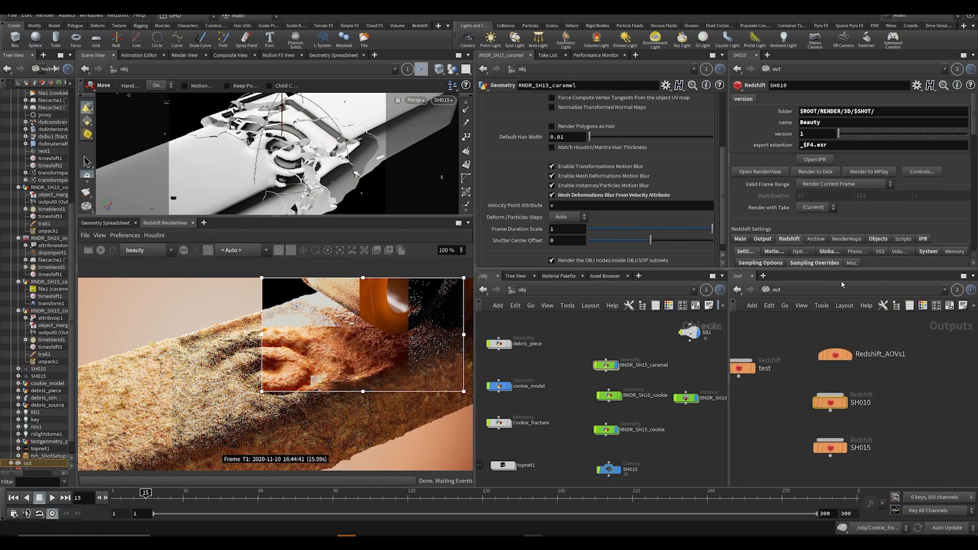
- Set the SH010 output's file name to SH10 and save the scene
click(833, 122)
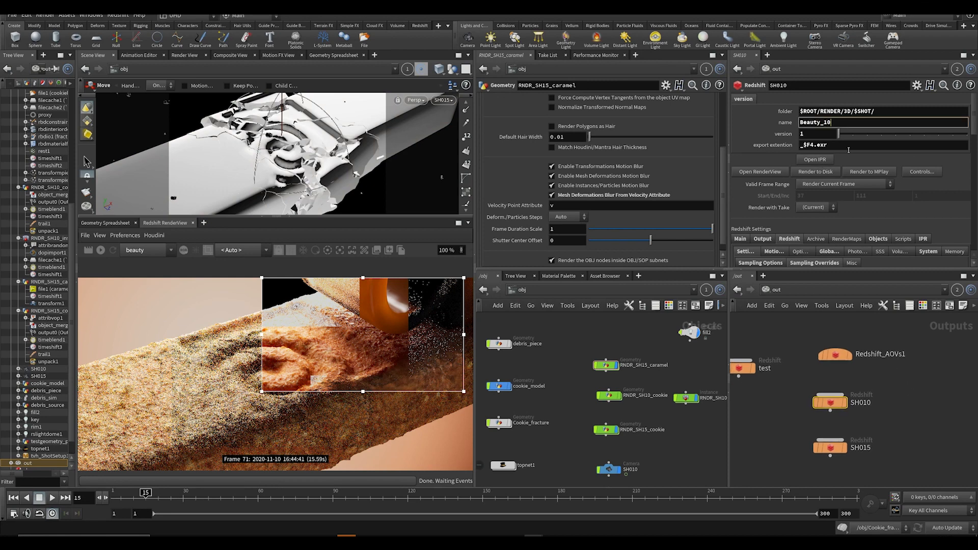
key(ctrl+a)
text(SGH10)
key(Return)
key(ctrl+s)
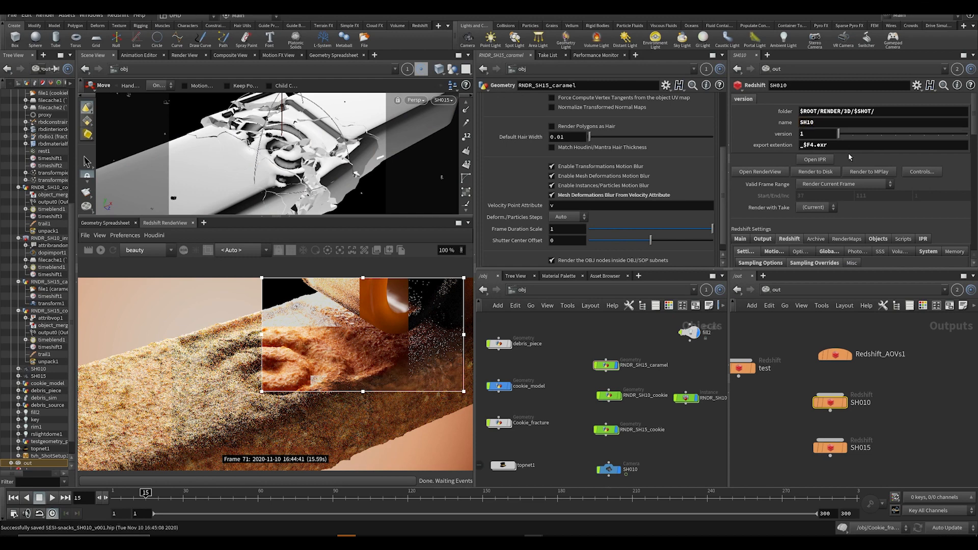
- Set the SH015 output's file name to SH15 and save the scene
click(831, 447)
click(844, 122)
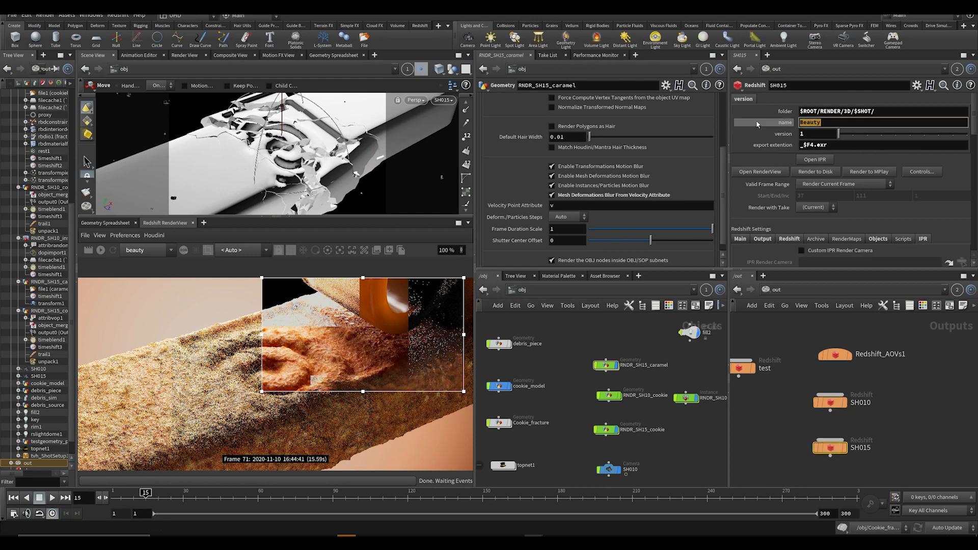
key(ctrl+a)
text(SH15)
key(Return)
key(ctrl+s)
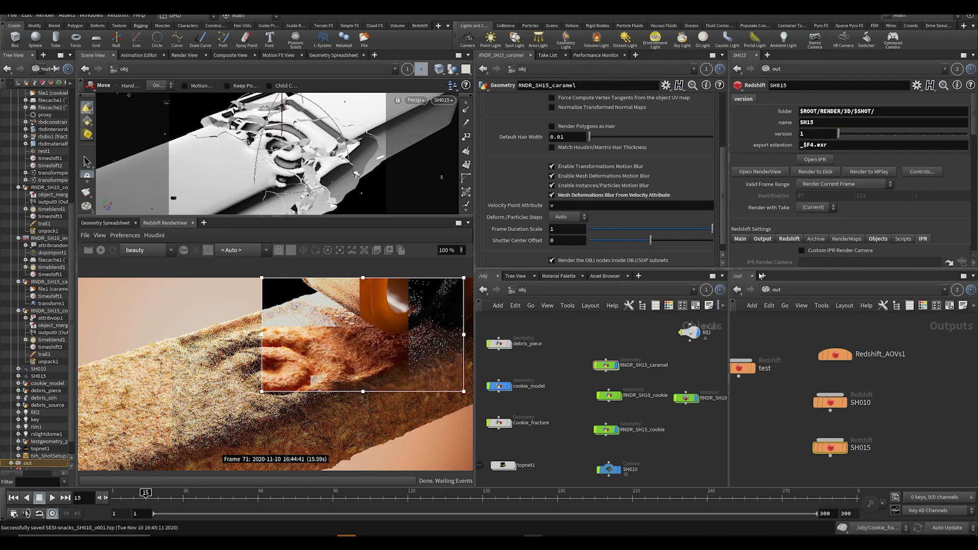
- Render the current frame of SH010 to disk and inspect the node's warning details
click(830, 402)
key(ctrl+s)
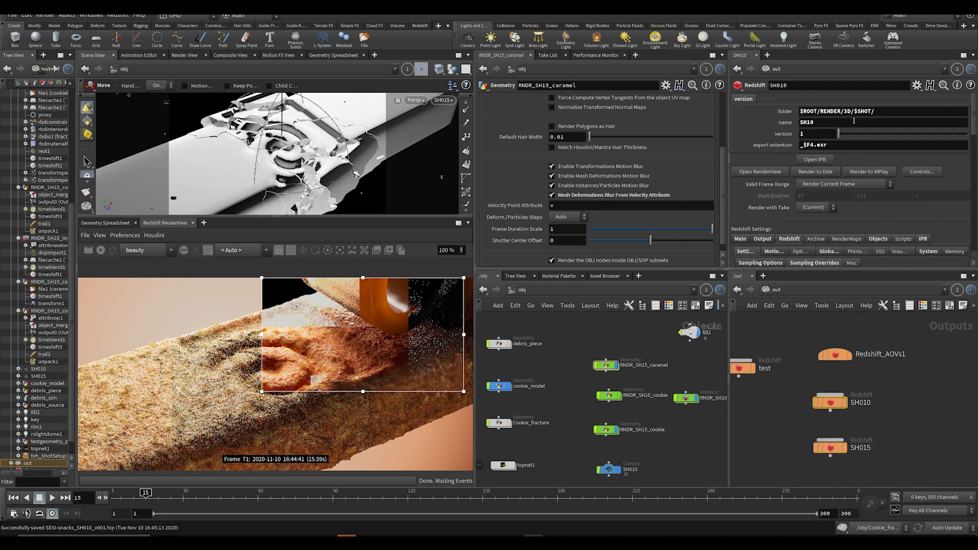
click(829, 174)
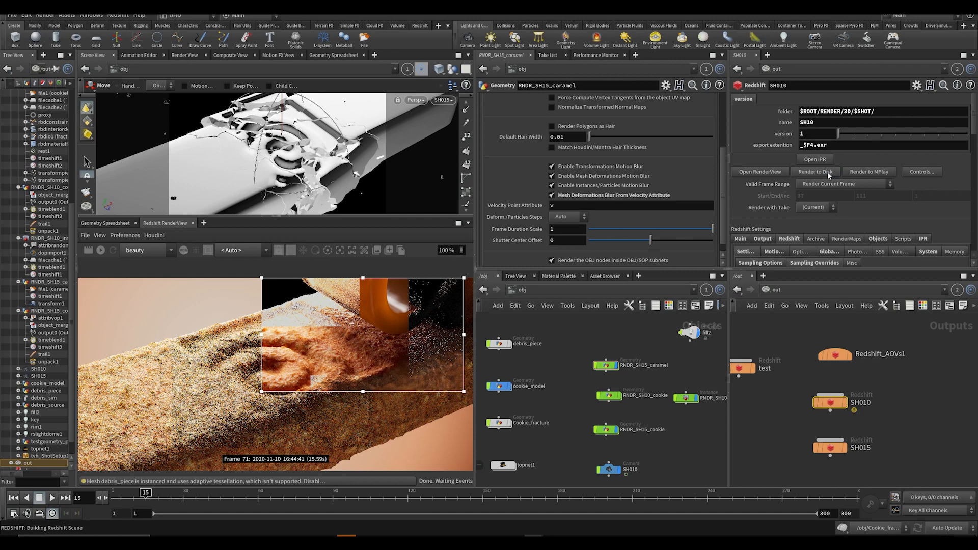
middle_click(830, 408)
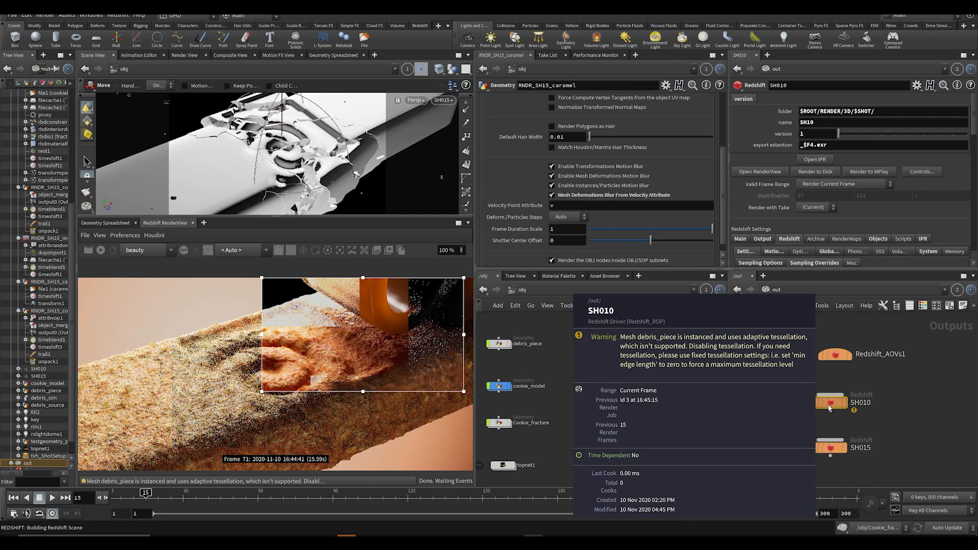
- Set the tessellation Minimum Edge Length of debris_piece to 0
middle_drag(570, 368, 700, 349)
key(ctrl+s)
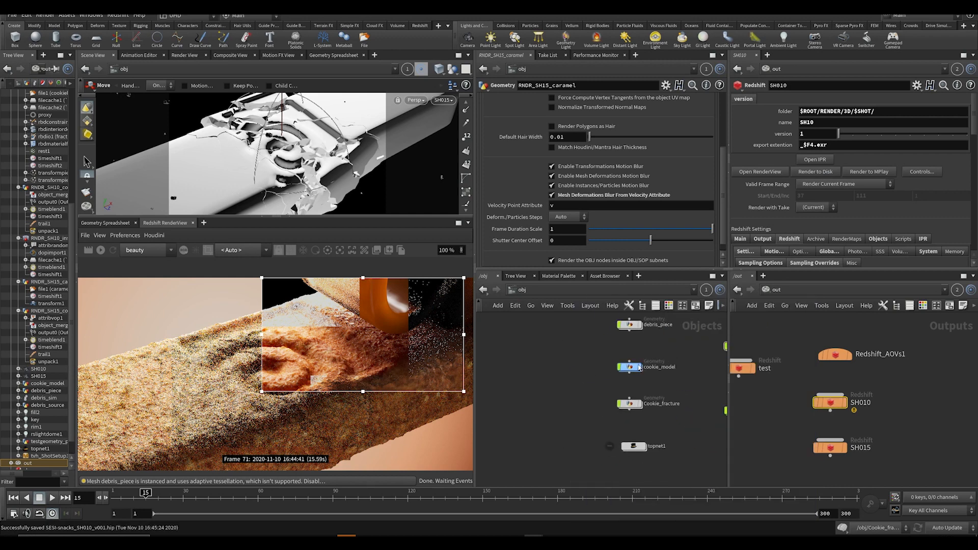
scroll(640, 367, down, 4)
middle_drag(588, 389, 518, 361)
key(ctrl+s)
scroll(608, 345, up, 3)
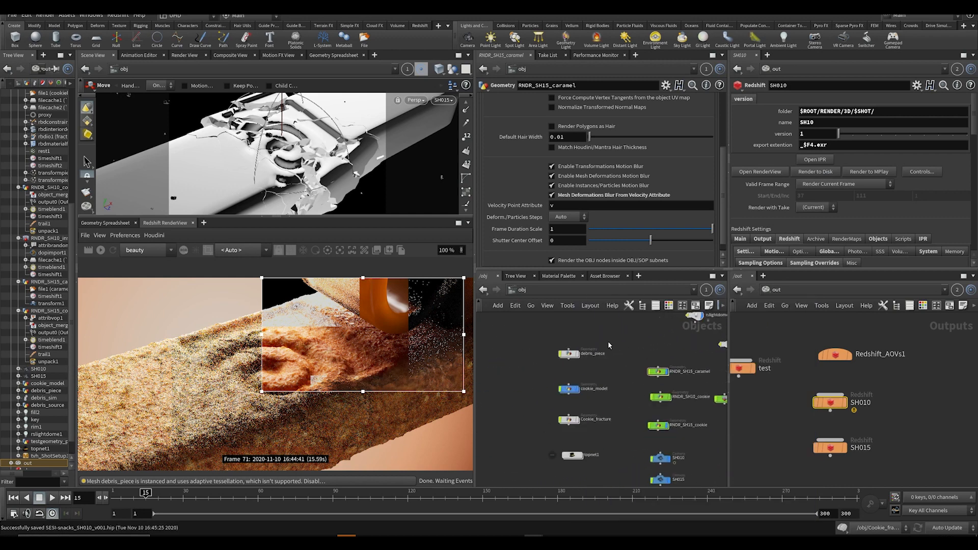
click(569, 353)
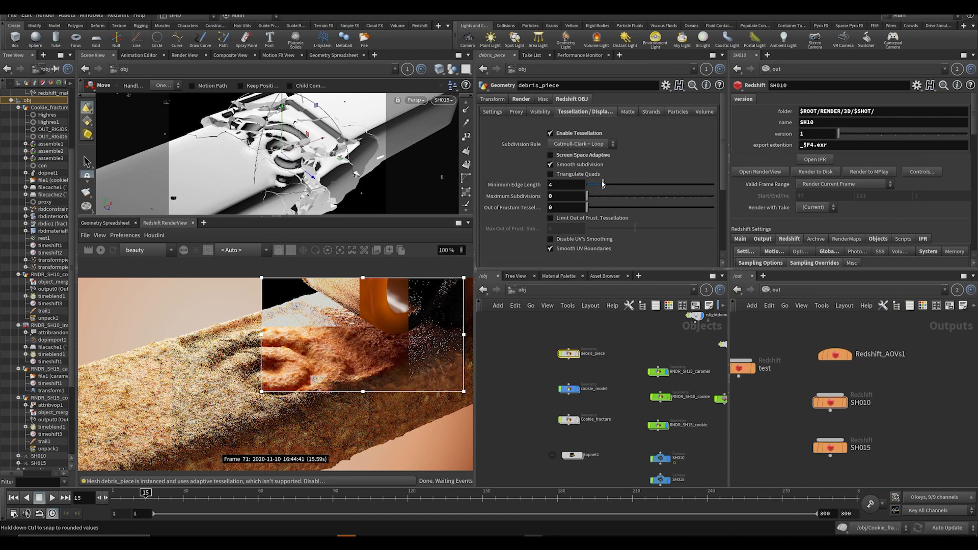
drag(603, 184, 587, 185)
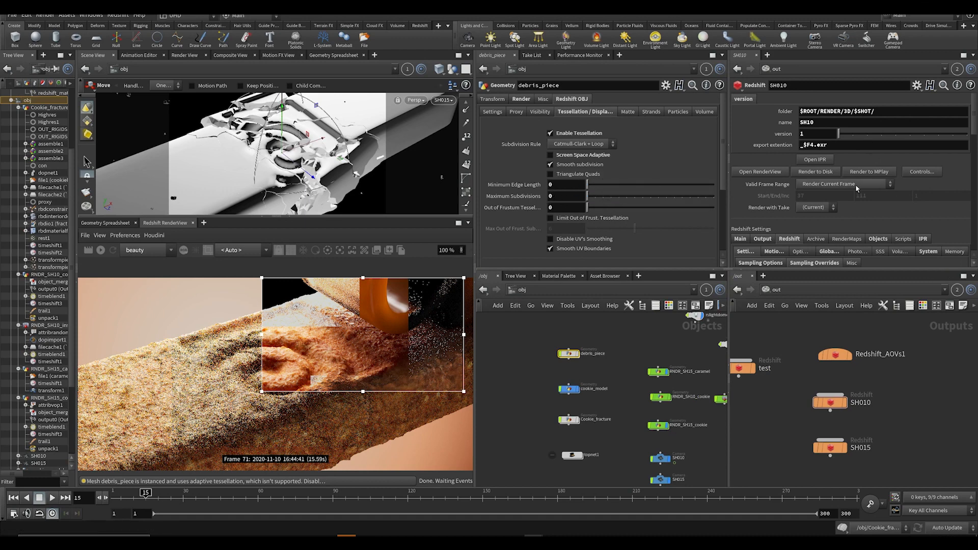
- Render frame 15 of SH010 to disk again and bring up its MPlay window to watch the whole frame
click(834, 171)
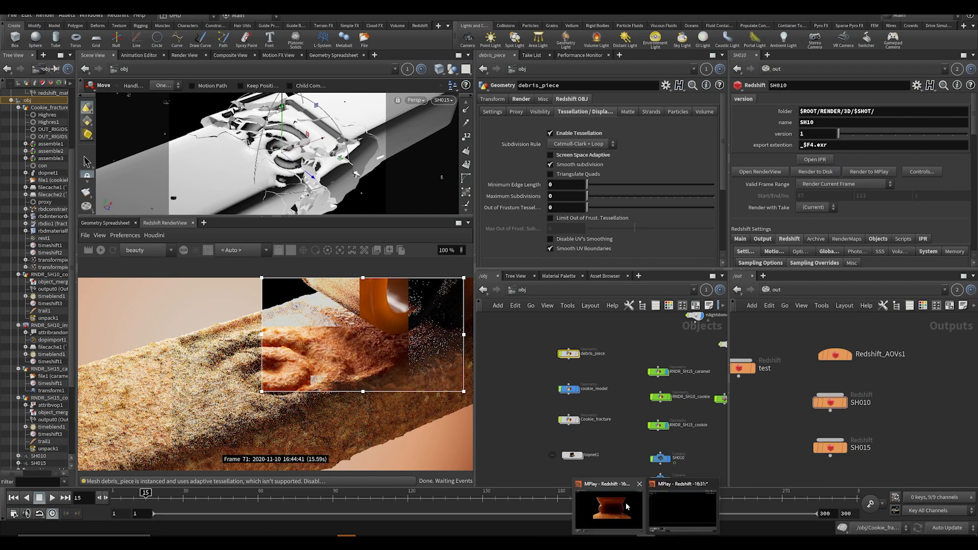
click(650, 510)
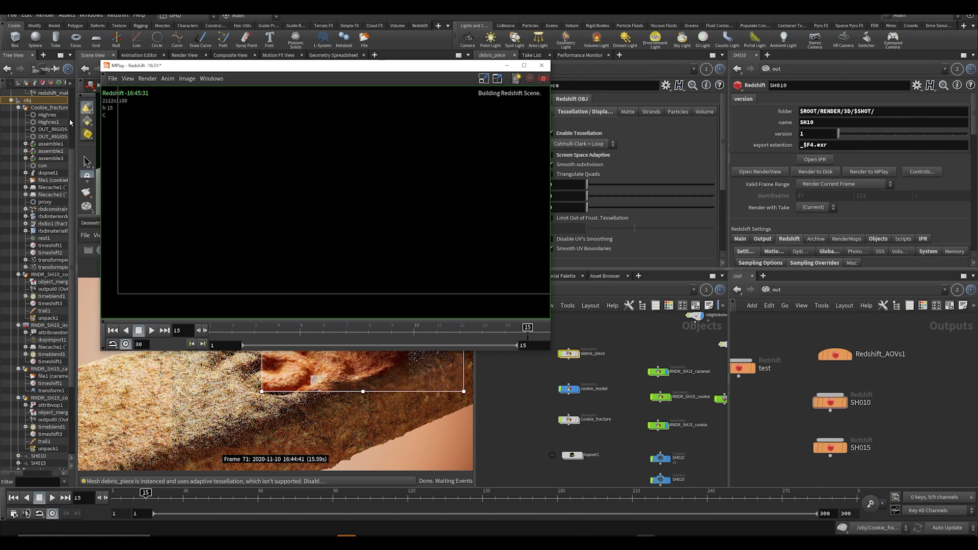
scroll(397, 192, down, 4)
middle_drag(380, 192, 247, 276)
scroll(336, 219, down, 3)
scroll(248, 270, down, 3)
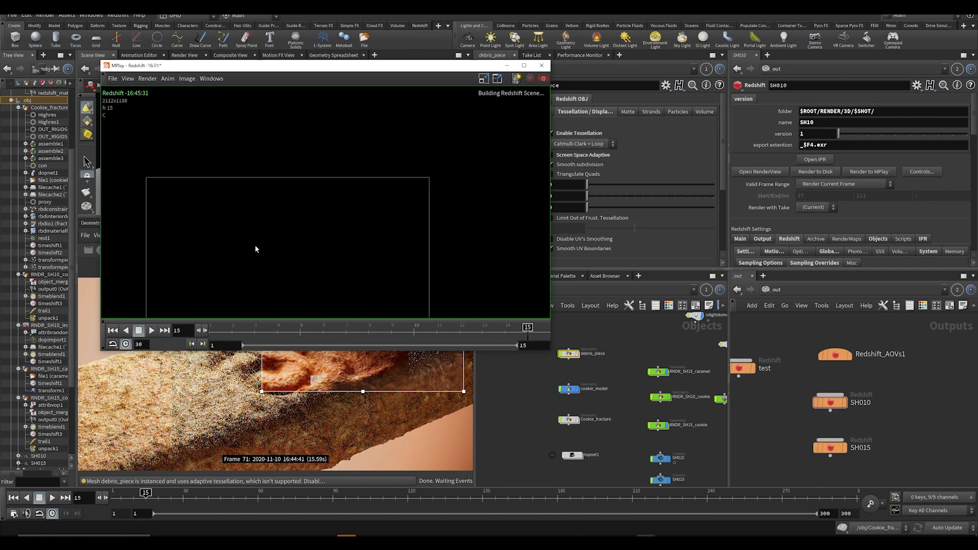
- Examine the SH010 frame 15 render in MPlay while it progresses, both as a whole and close up
middle_drag(255, 246, 266, 179)
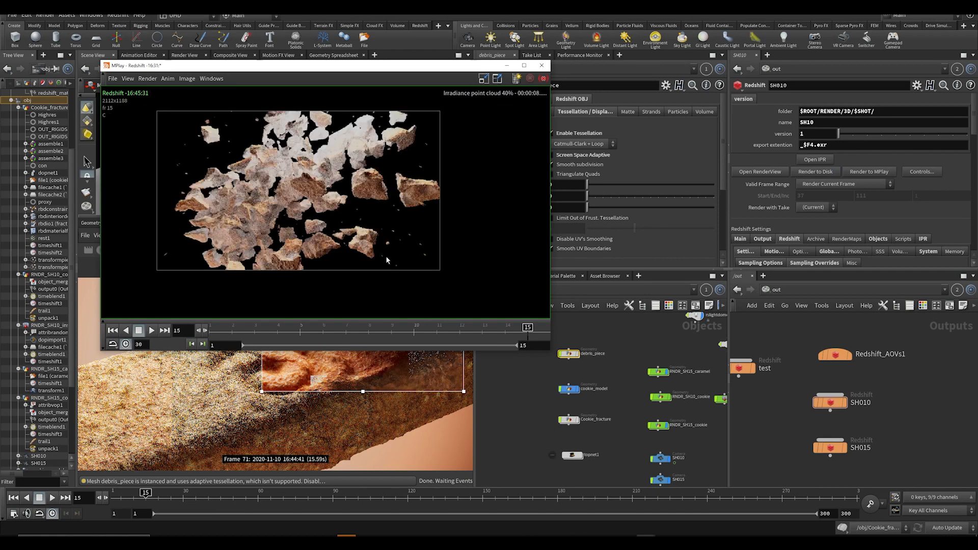
scroll(317, 193, up, 2)
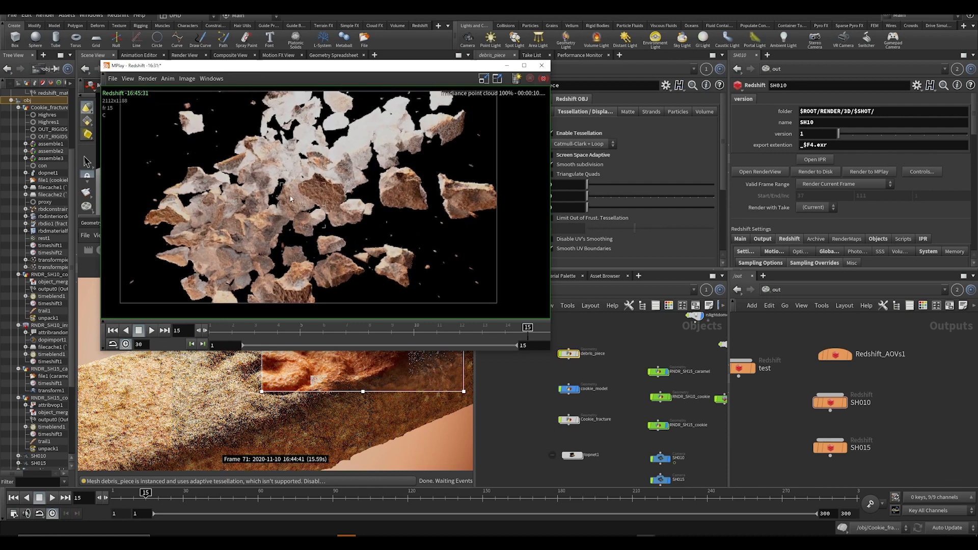
scroll(281, 198, up, 2)
scroll(346, 221, down, 2)
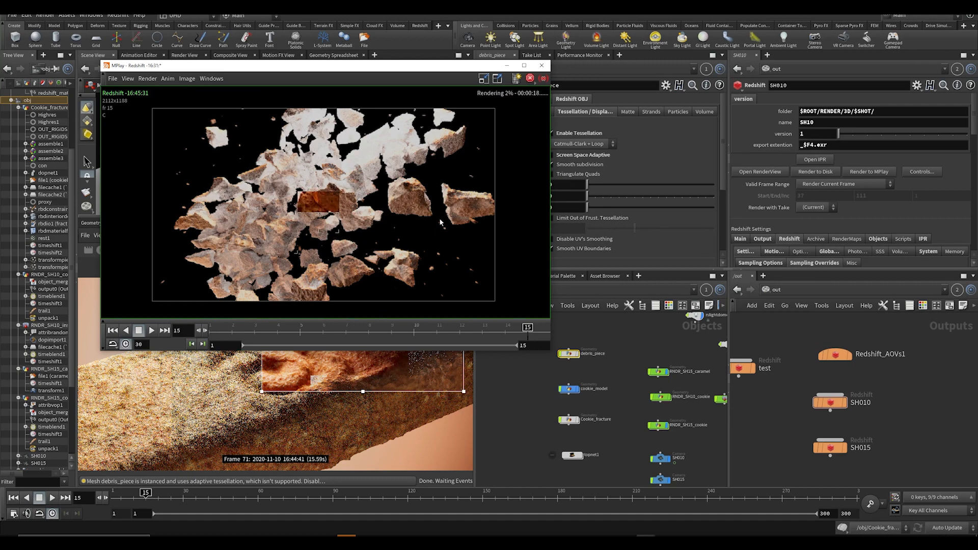
scroll(280, 185, up, 2)
scroll(343, 257, down, 2)
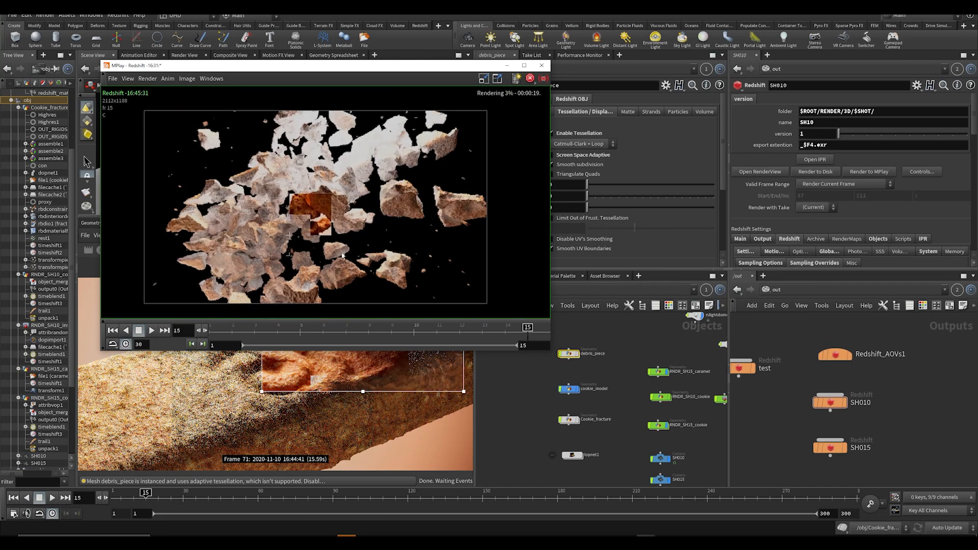
- Show frame 9 in MPlay, set the display view to Rec.709 and inspect frame 15 with it
click(383, 329)
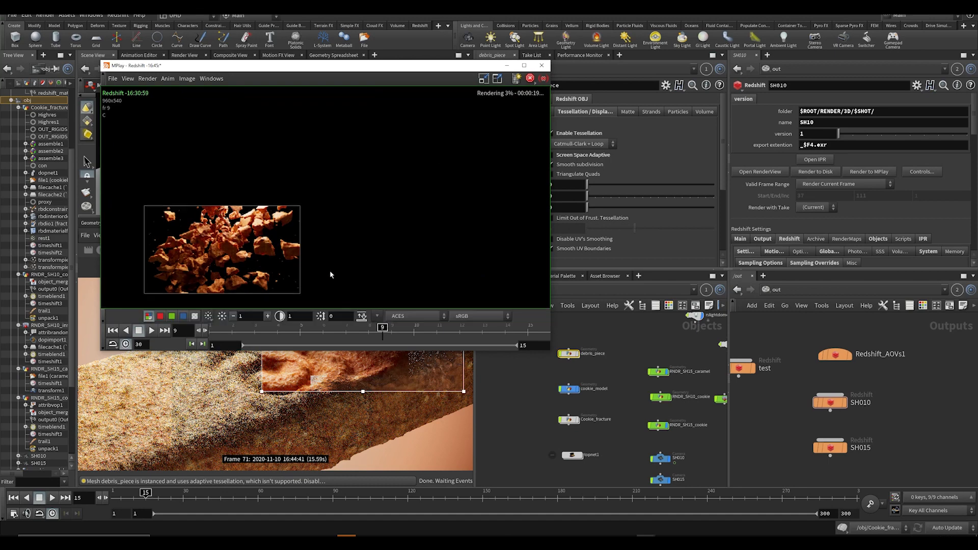
click(471, 316)
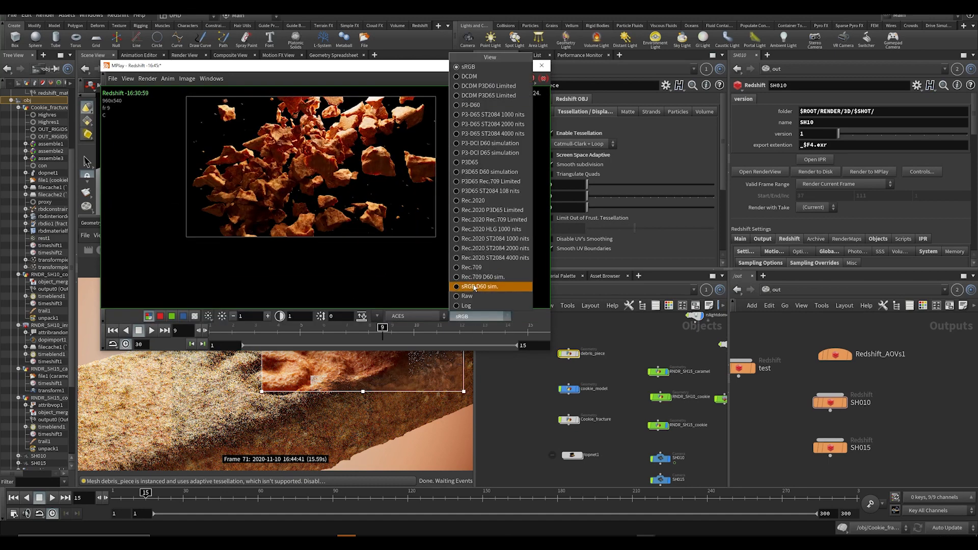
click(473, 268)
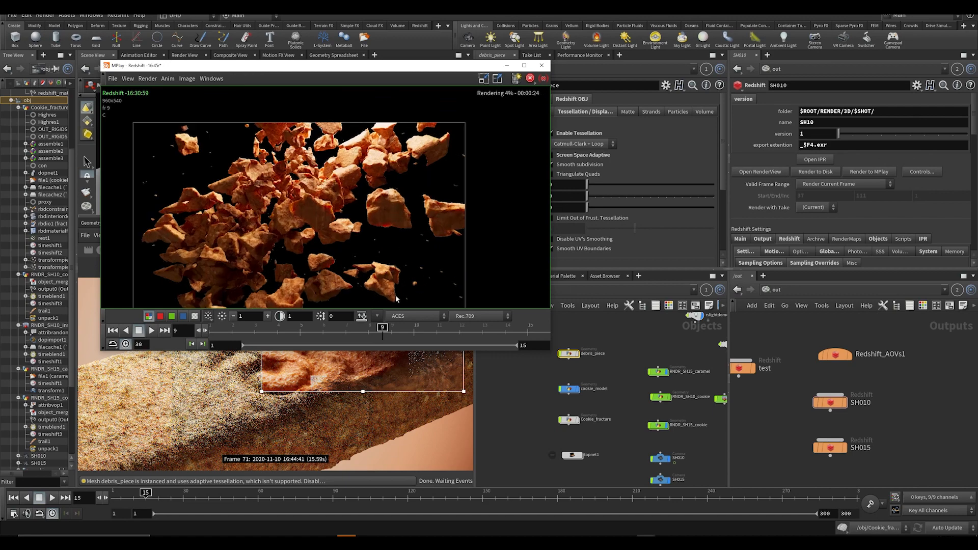
middle_drag(451, 161, 372, 192)
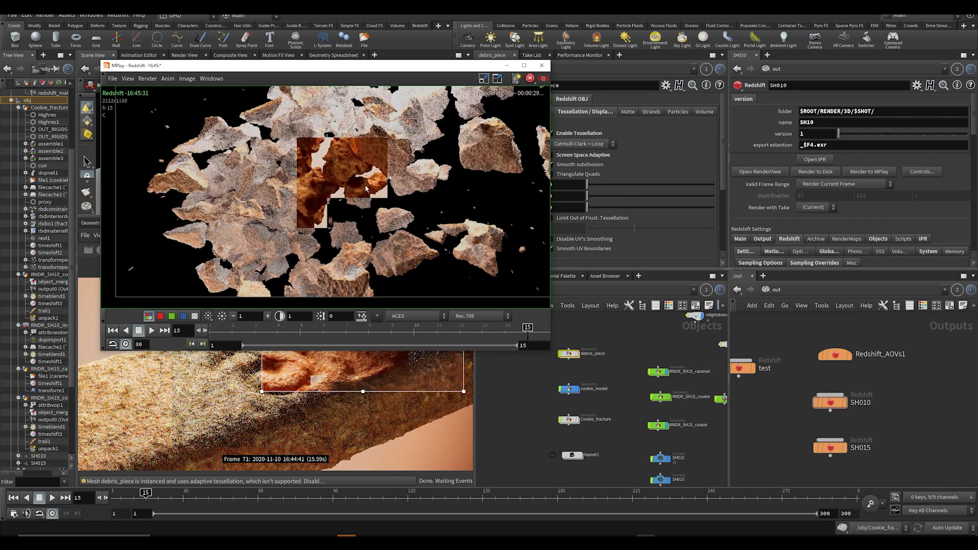
scroll(363, 176, up, 3)
middle_drag(362, 141, 337, 184)
scroll(340, 198, down, 6)
scroll(339, 197, down, 1)
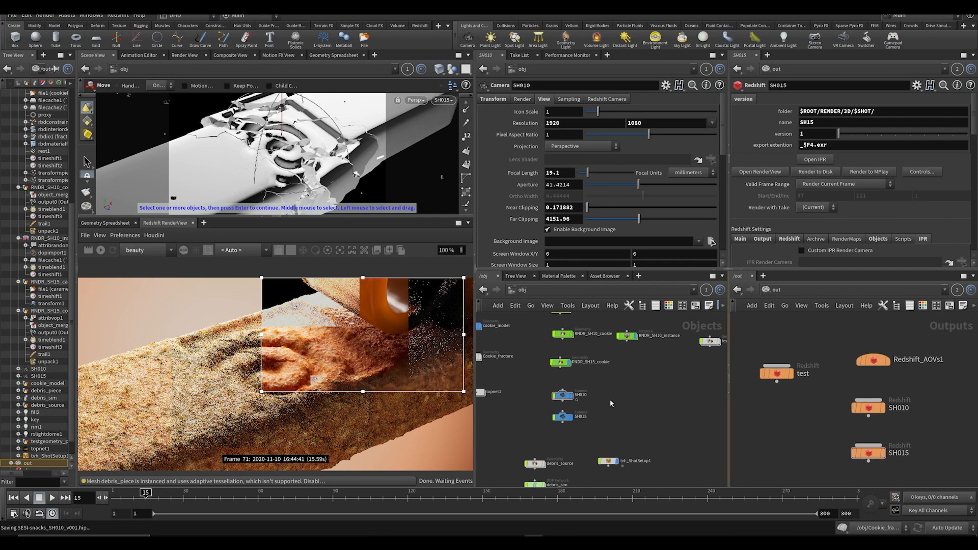
- Review the AOVs in Redshift_AOVs1, down to the Puzzle Matte entries and their Object ID channels
middle_drag(576, 357, 577, 392)
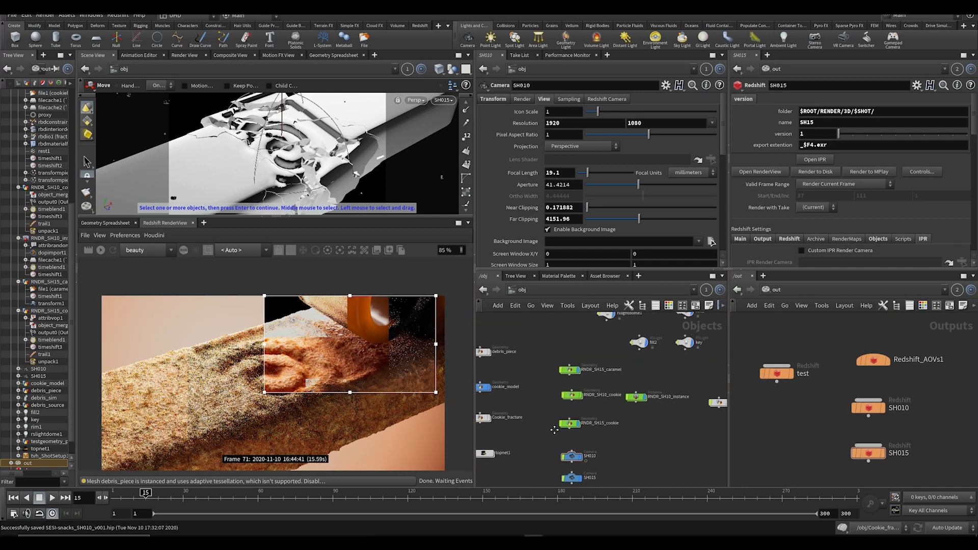
scroll(581, 386, up, 4)
middle_drag(625, 372, 627, 414)
scroll(627, 413, down, 5)
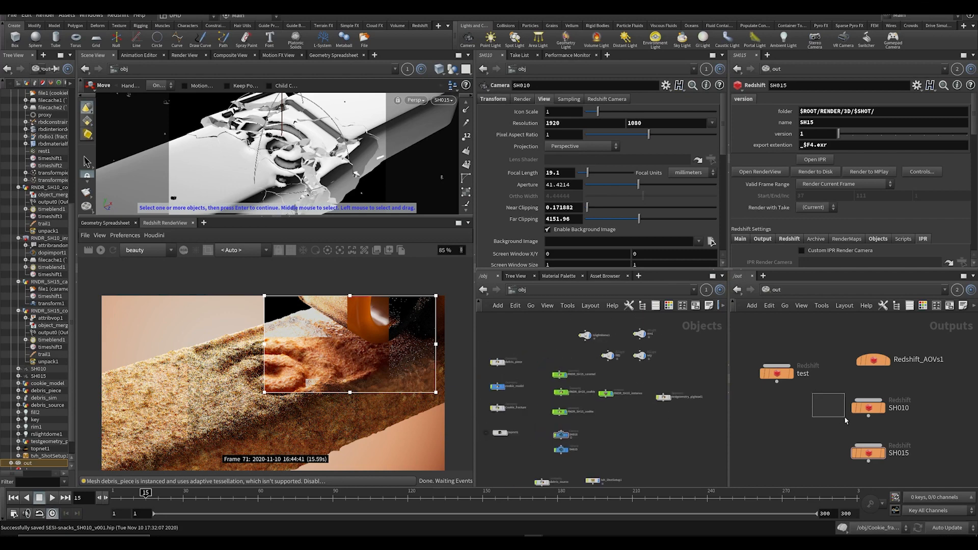
click(874, 360)
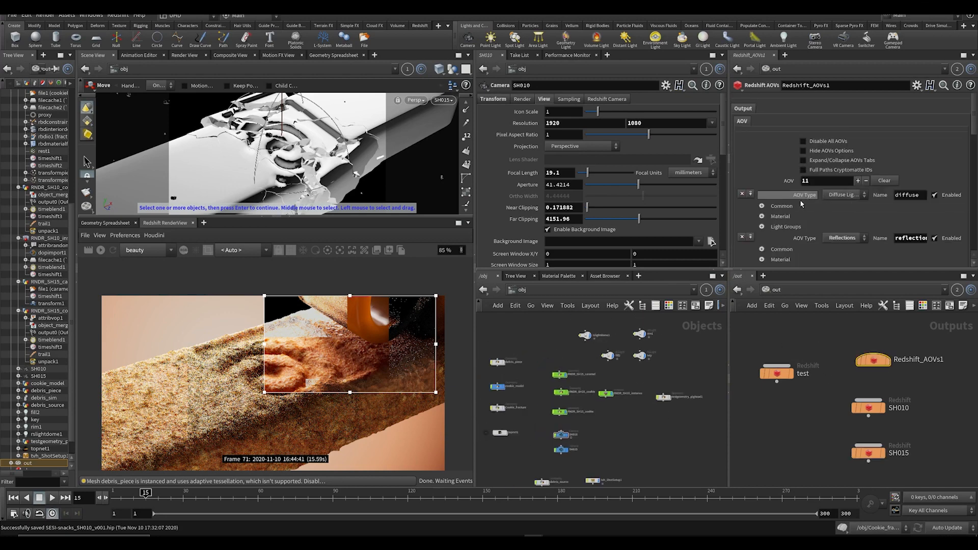
scroll(856, 209, down, 10)
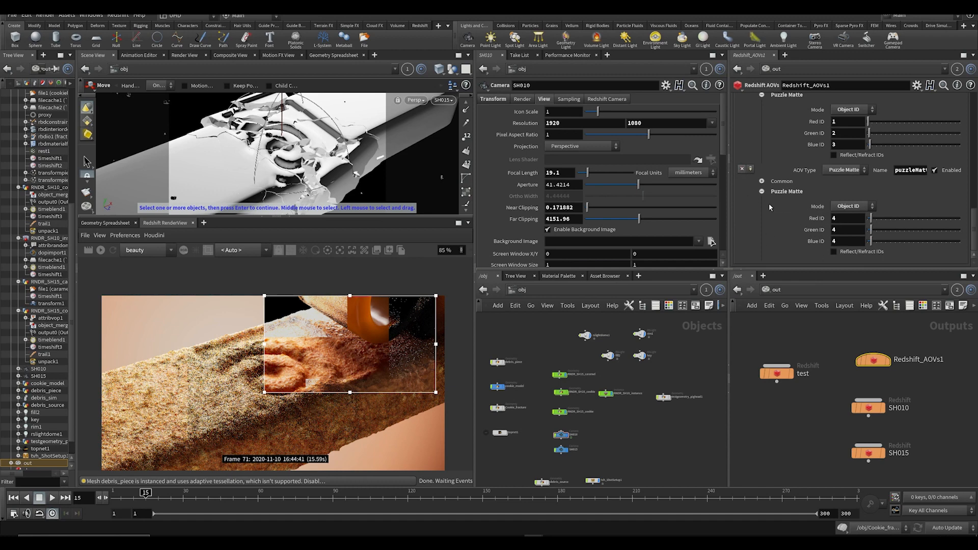
scroll(866, 192, up, 3)
scroll(867, 192, down, 3)
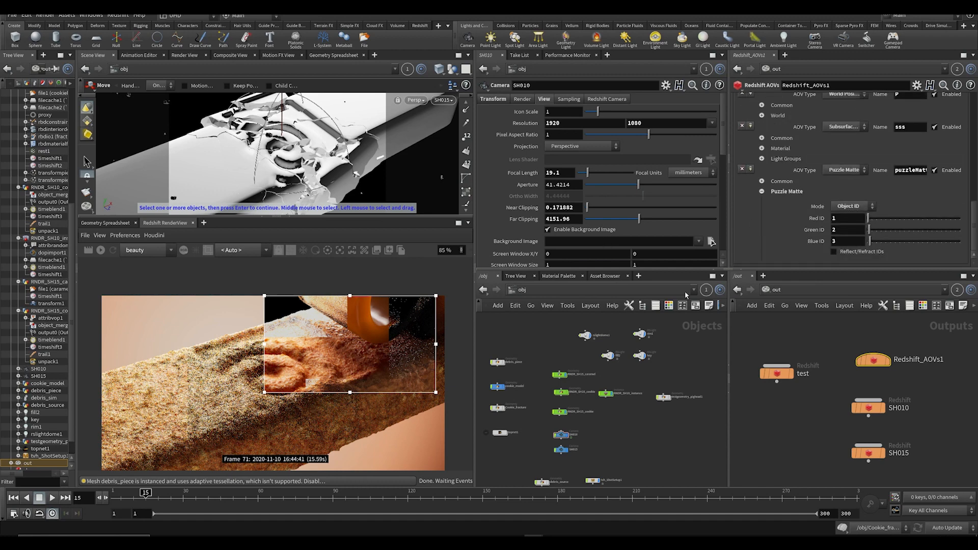
- Set the Redshift Object ID of RNDR_SH10_cookie to 1
scroll(544, 357, up, 3)
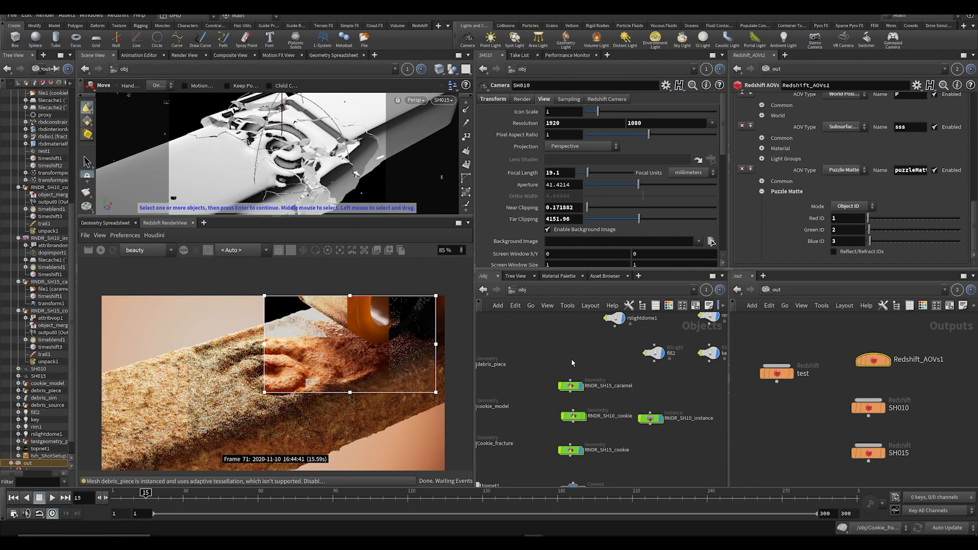
click(571, 386)
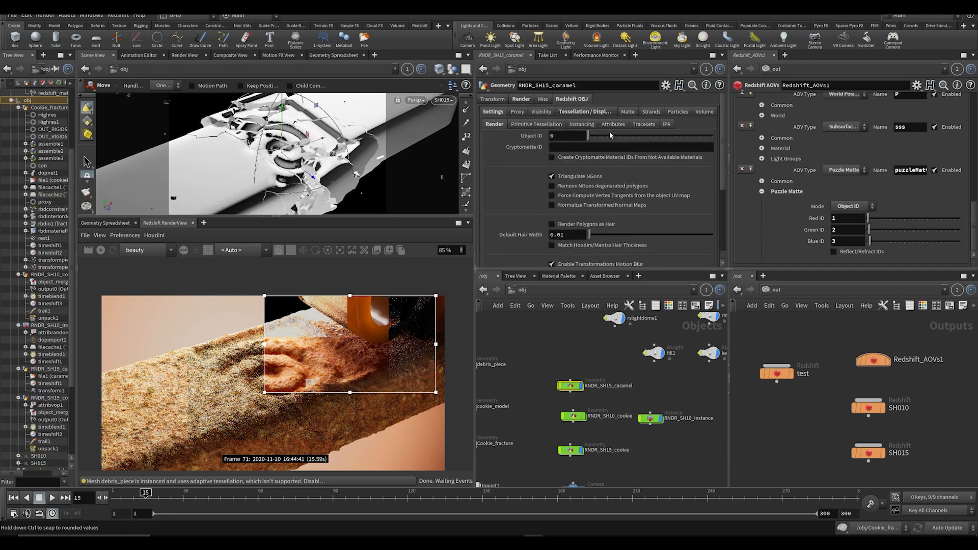
click(553, 136)
click(573, 416)
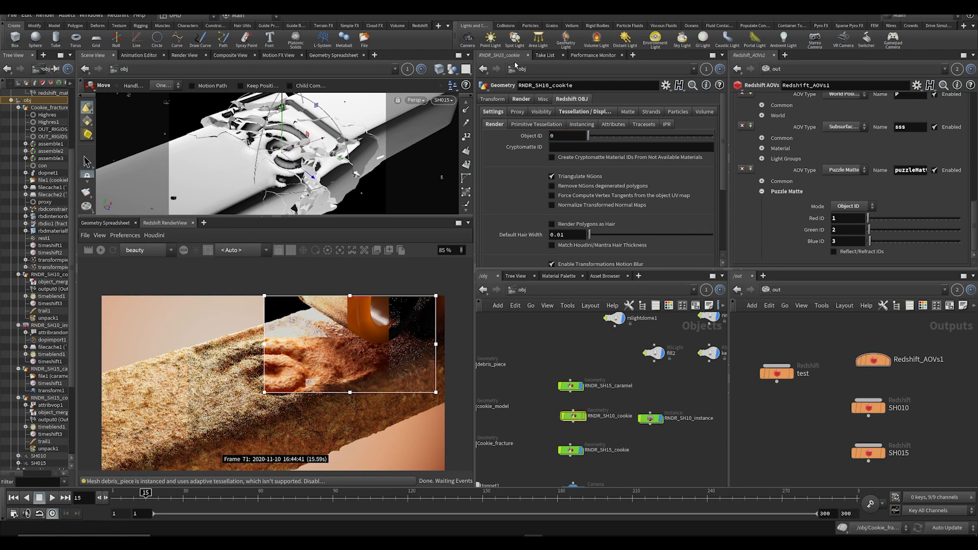
click(558, 136)
text(1)
- Set the Redshift Object ID of RNDR_SH15_cookie to 1 and save the scene
click(571, 450)
click(498, 113)
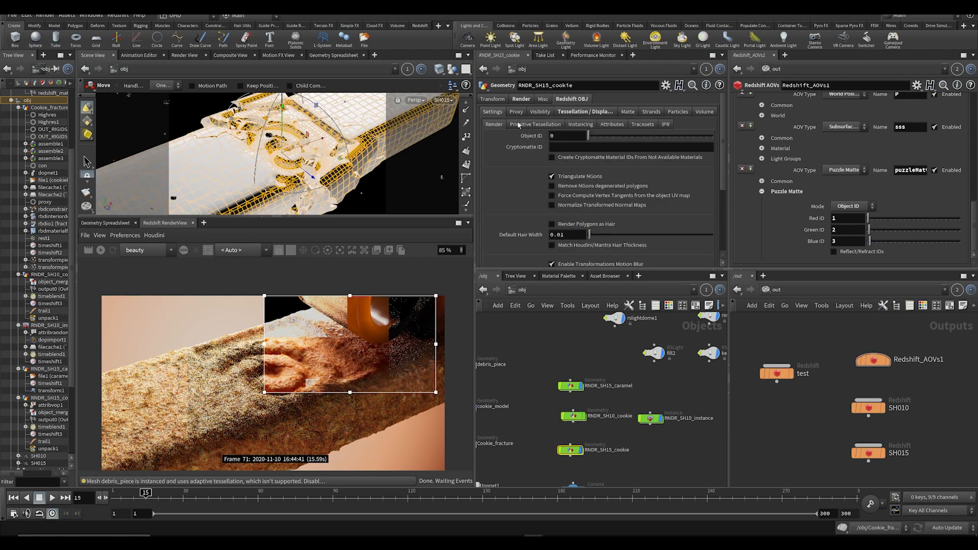
drag(557, 136, 544, 139)
text(1)
key(ctrl+s)
- Check the Redshift Object ID settings of RNDR_SH15_caramel and debris_piece, and the instance setup of RNDR_SH10_instance
drag(557, 349, 566, 394)
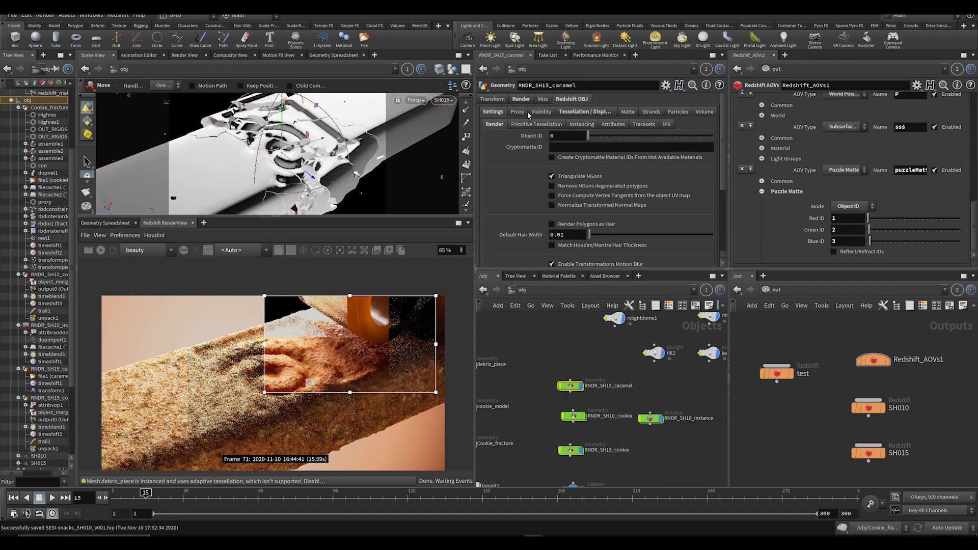
drag(661, 401, 628, 428)
middle_drag(598, 354, 661, 369)
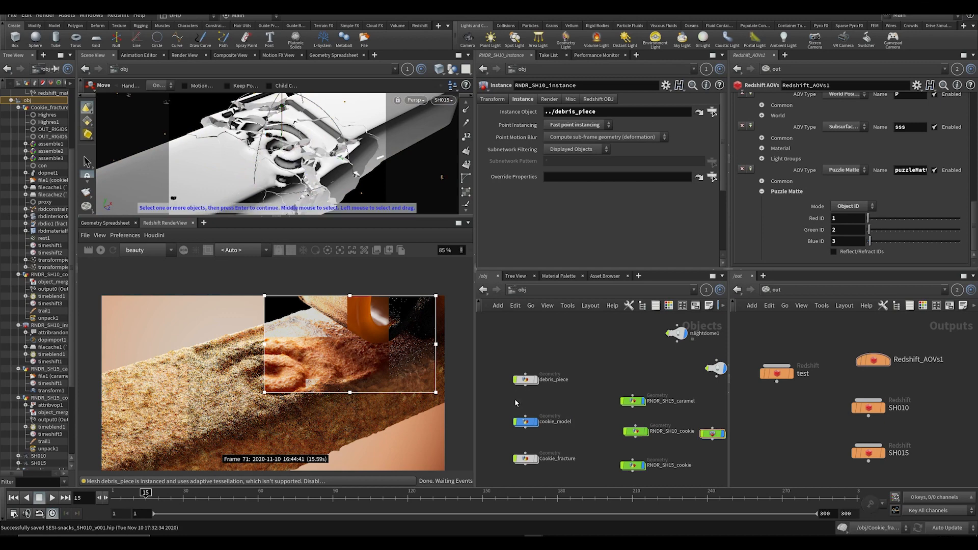
click(525, 380)
click(492, 112)
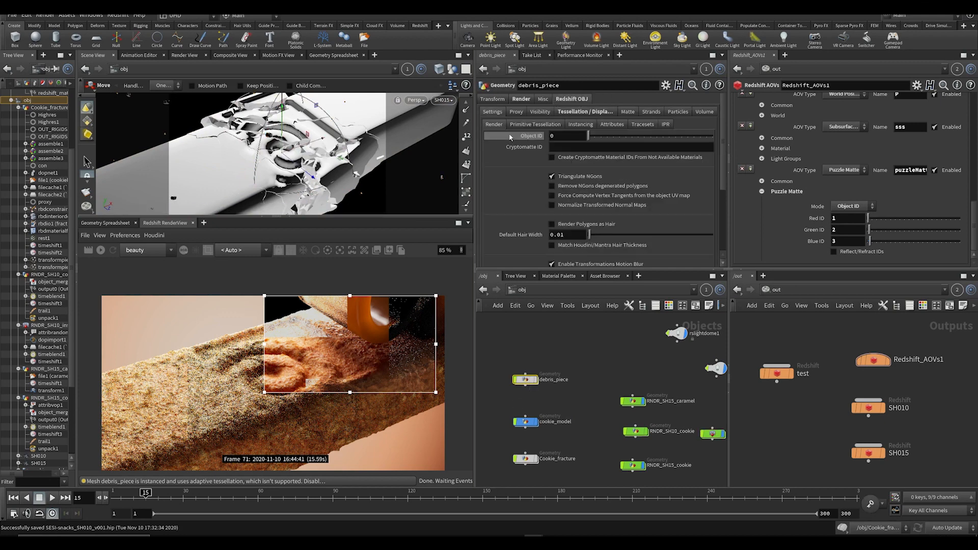
middle_drag(608, 340, 568, 340)
- Set the Redshift Object ID of RNDR_SH10_instance to 1 and save the scene
click(670, 432)
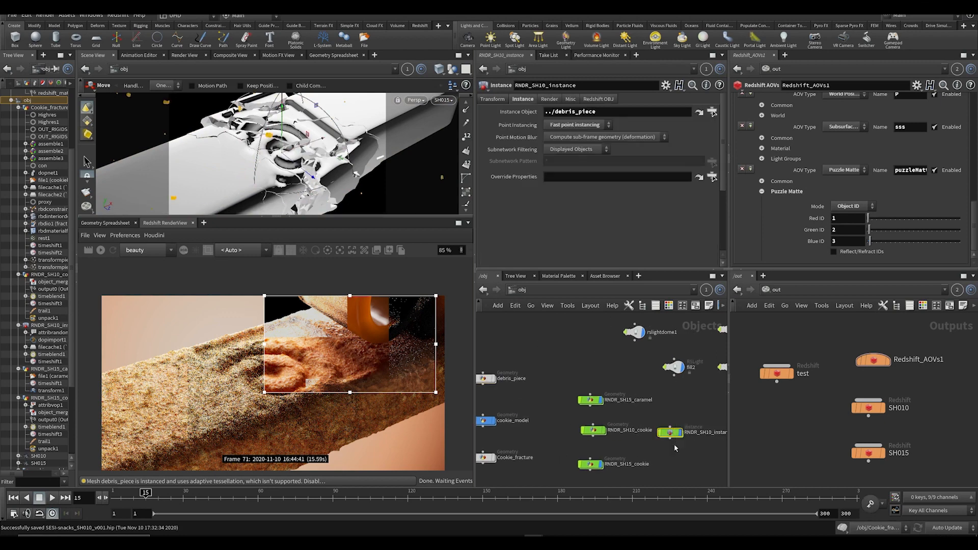
click(598, 99)
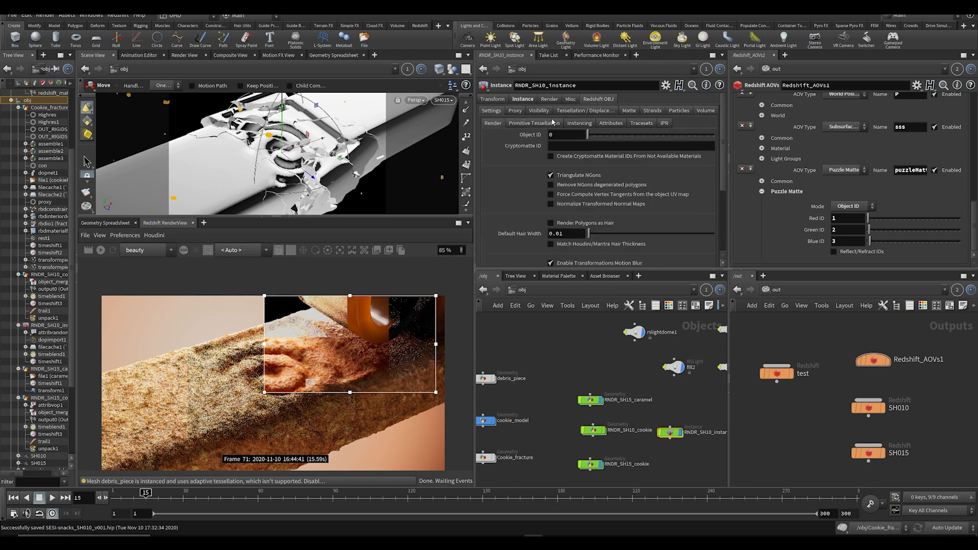
drag(554, 136, 505, 207)
text(1)
click(569, 335)
key(ctrl+s)
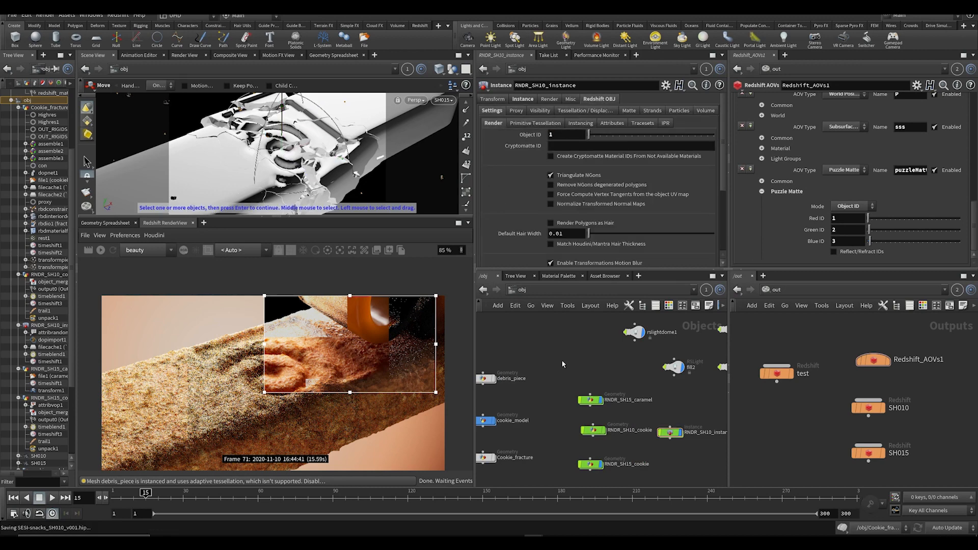
- Inspect the cracked cookie render at frame 2 in MPlay, zooming in on the surface detail around the cracks
scroll(560, 390, down, 4)
middle_drag(560, 392, 582, 373)
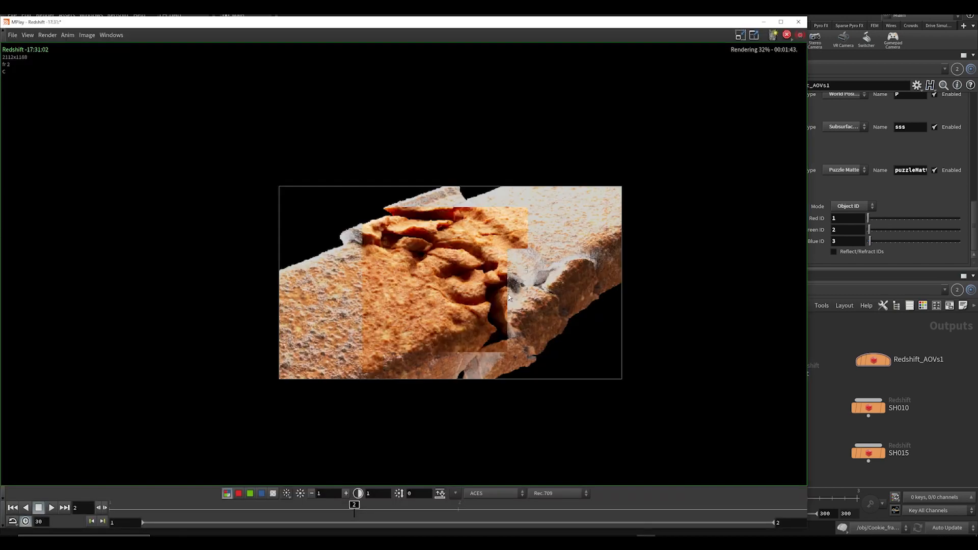
scroll(439, 209, down, 5)
scroll(437, 238, up, 13)
scroll(421, 265, down, 6)
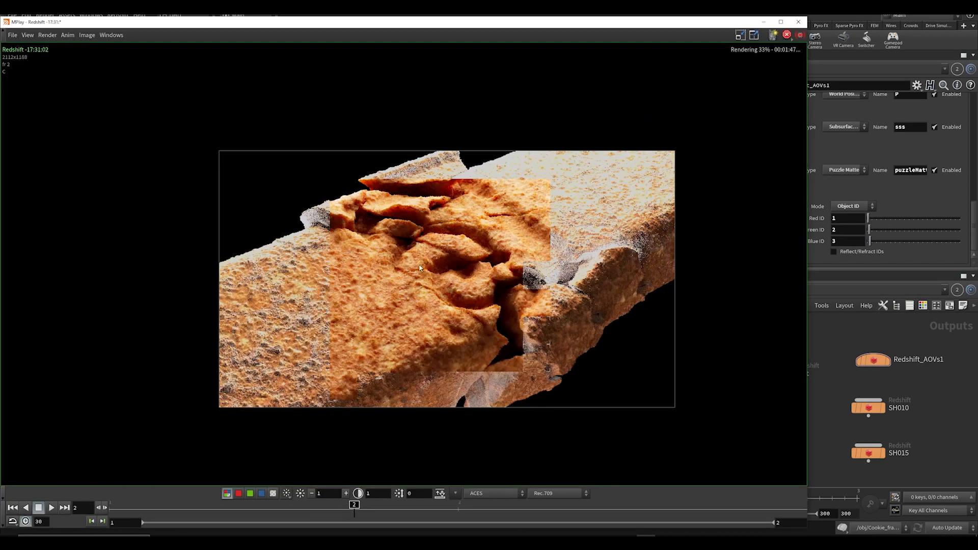
scroll(443, 306, up, 3)
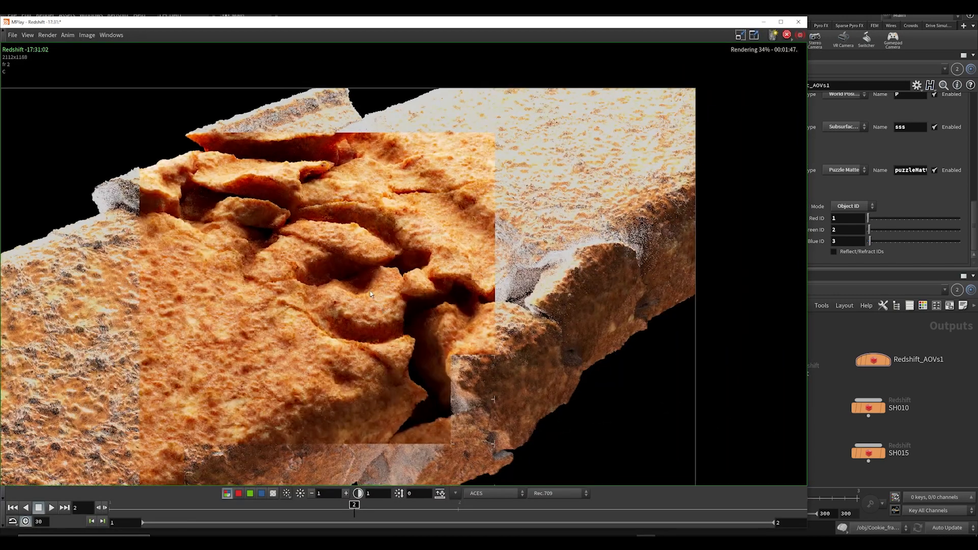
middle_drag(370, 294, 486, 278)
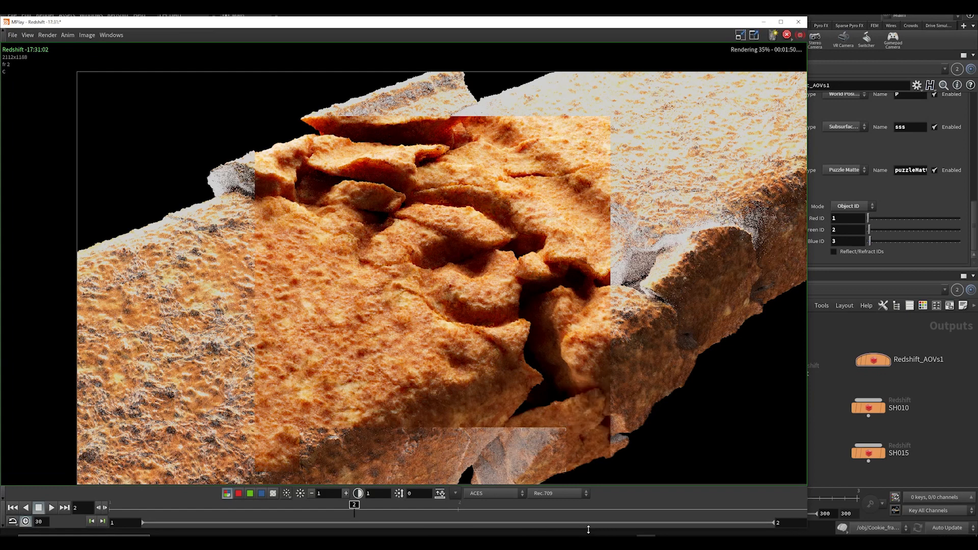